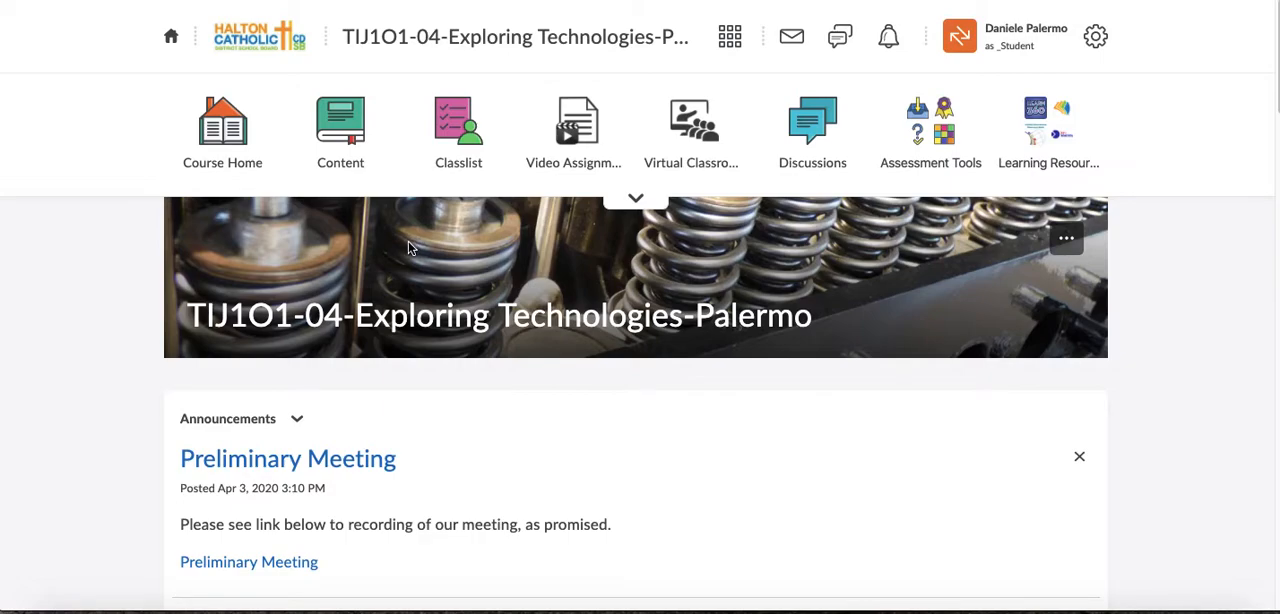
- Open the course content and go to the Introduction to 3D Design page under Unit 4 - 3D Design, Google SketchUp for 3D Design
click(350, 145)
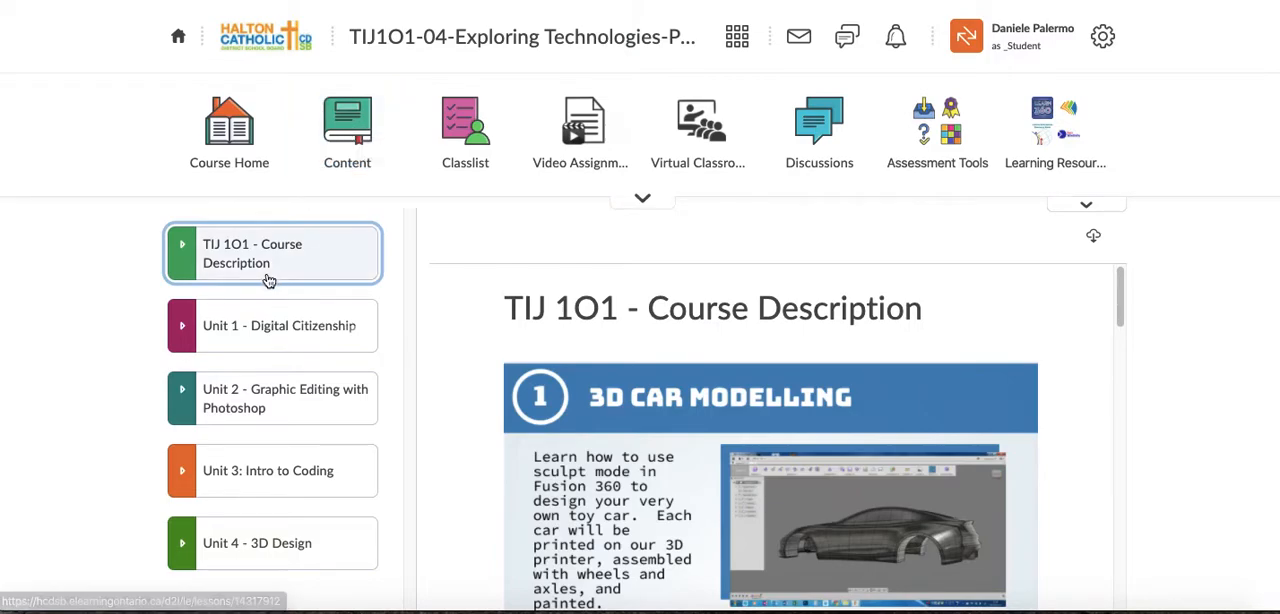
click(181, 548)
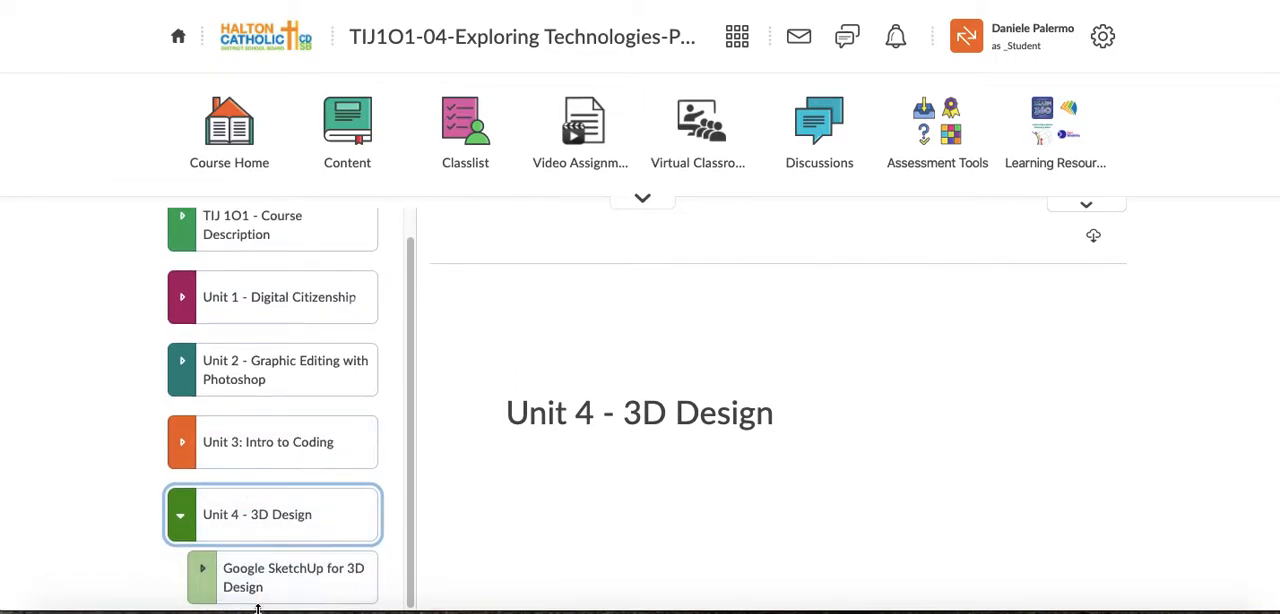
click(204, 577)
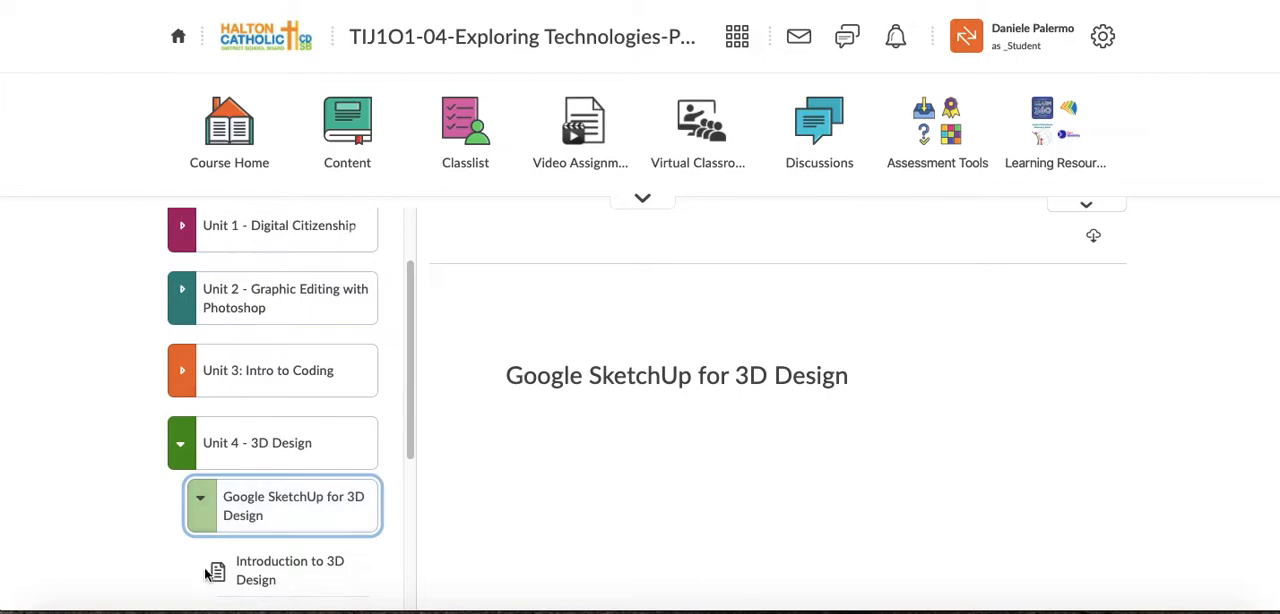
scroll(205, 574, down, 3)
scroll(214, 570, up, 2)
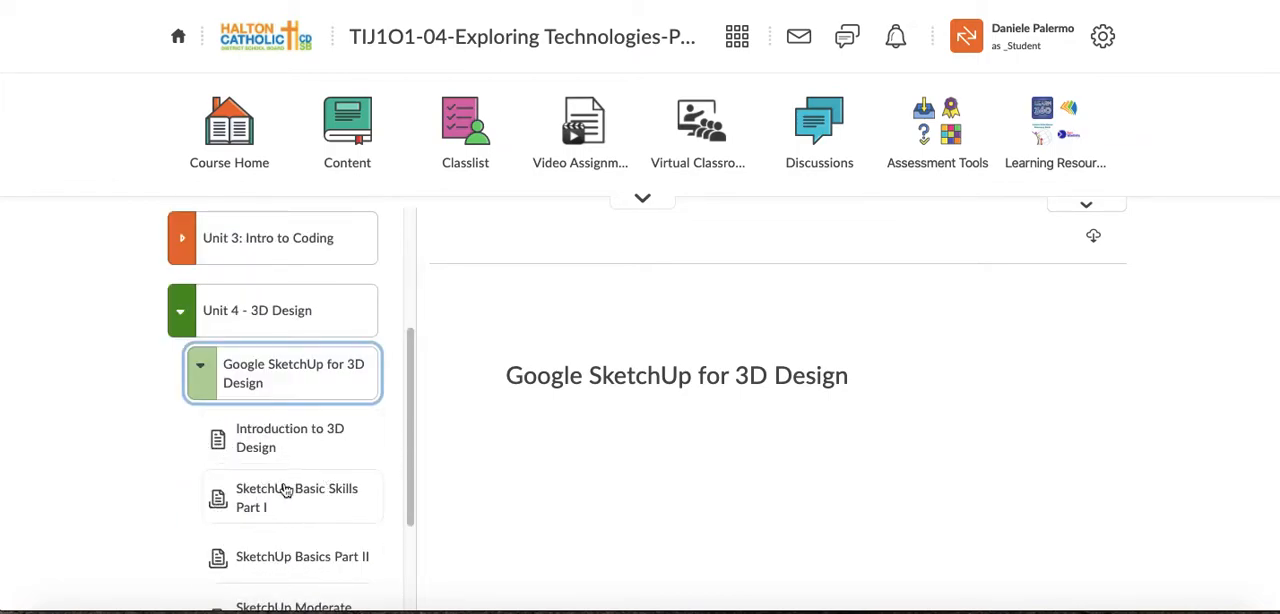
click(281, 447)
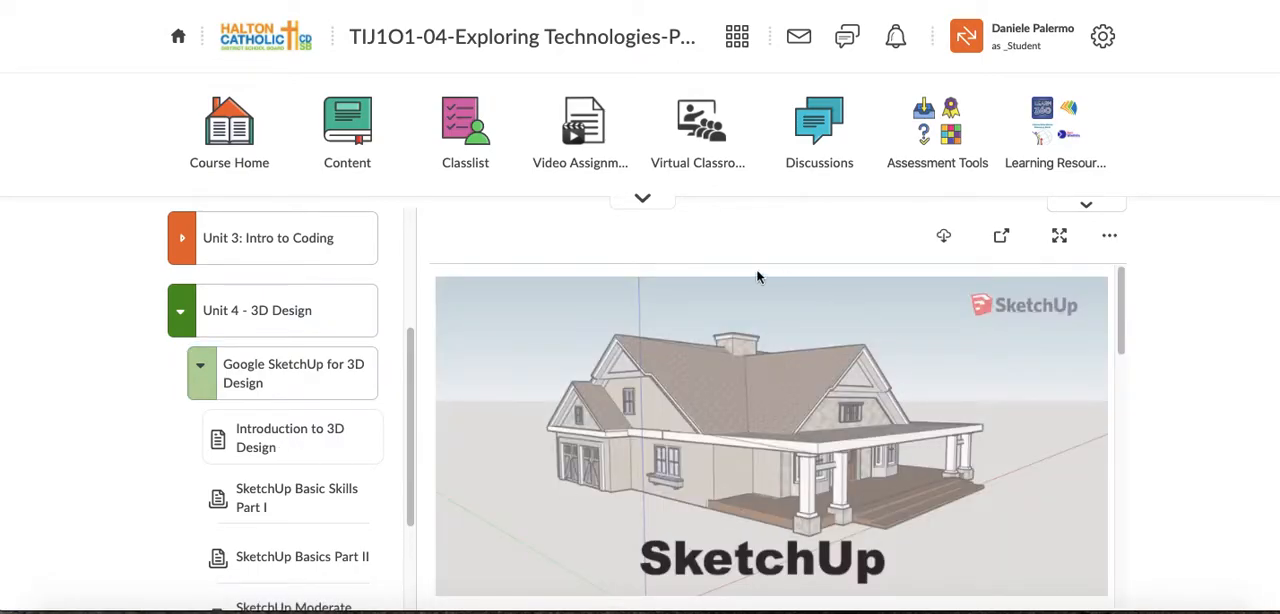
- View the Introduction to 3D Design page in full screen, then return to the normal course view
scroll(820, 400, down, 1)
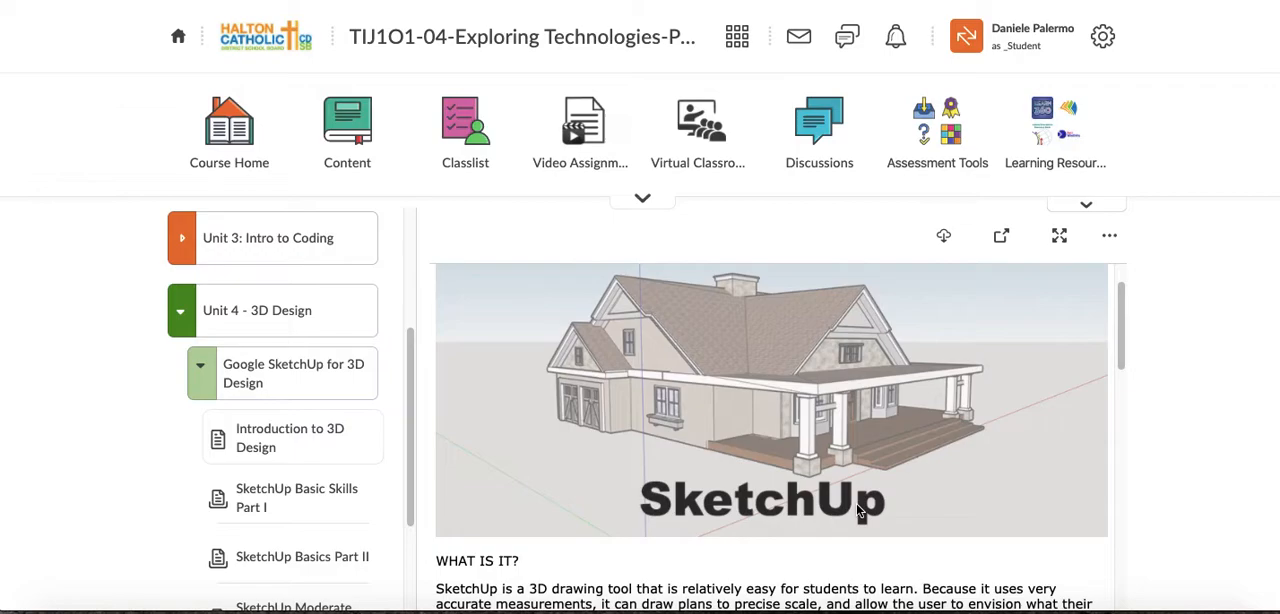
scroll(860, 510, up, 1)
click(1059, 235)
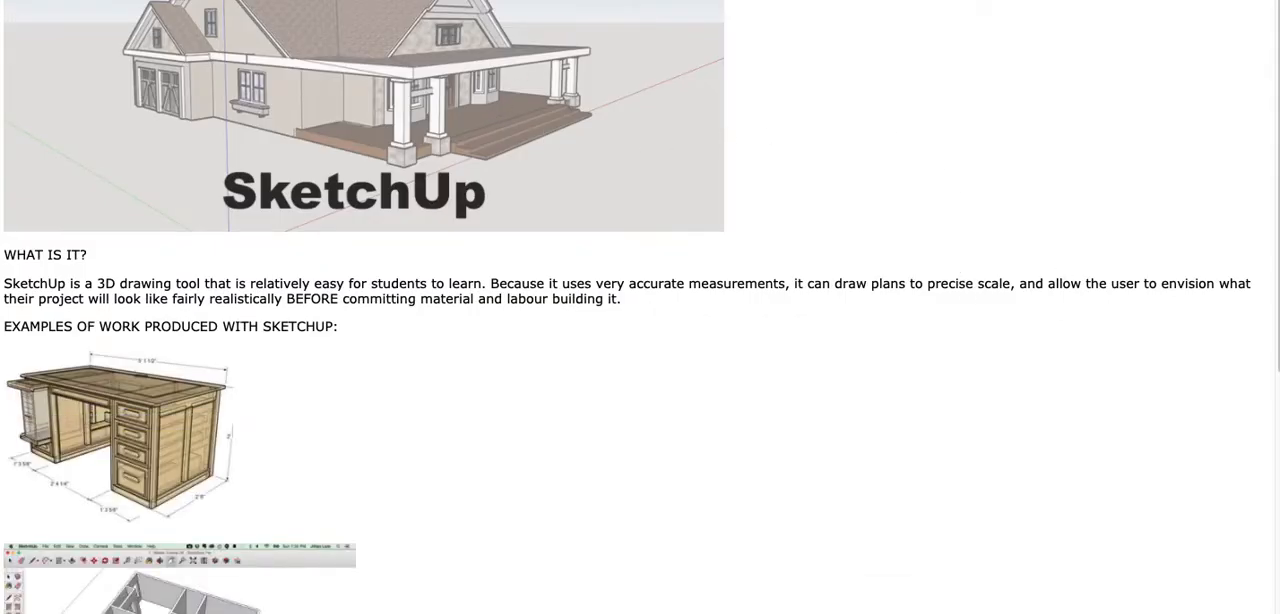
key(Escape)
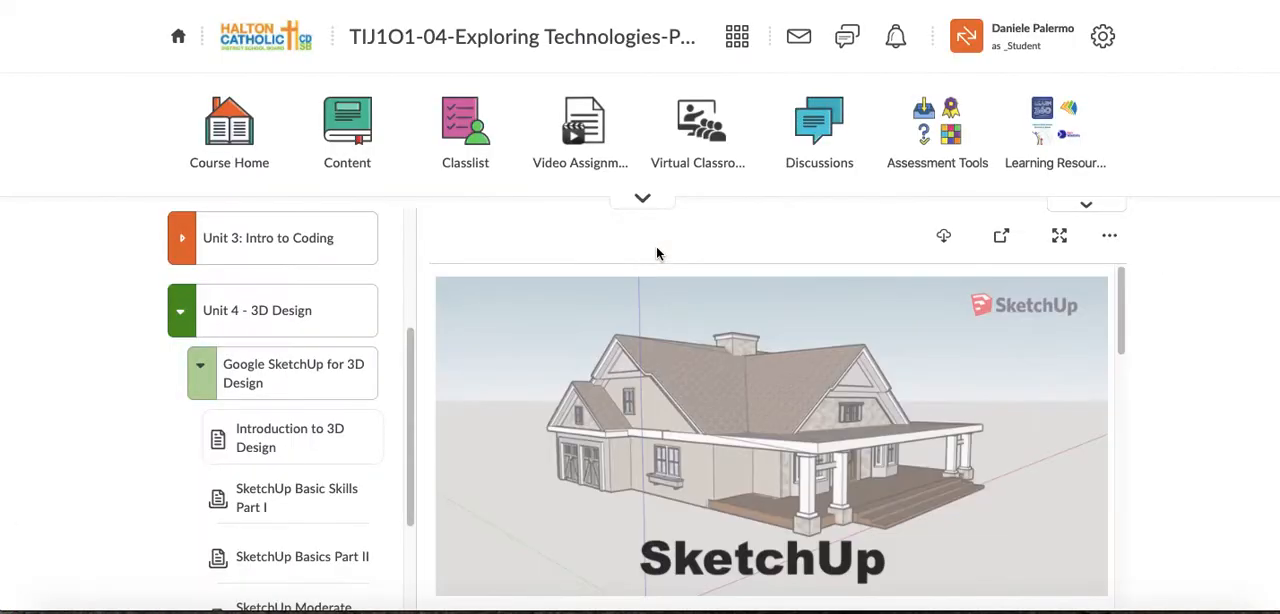
- Read the WHAT IS IT? section on SketchUp and highlight "BEFORE committing material and labour building it."
scroll(755, 496, down, 1)
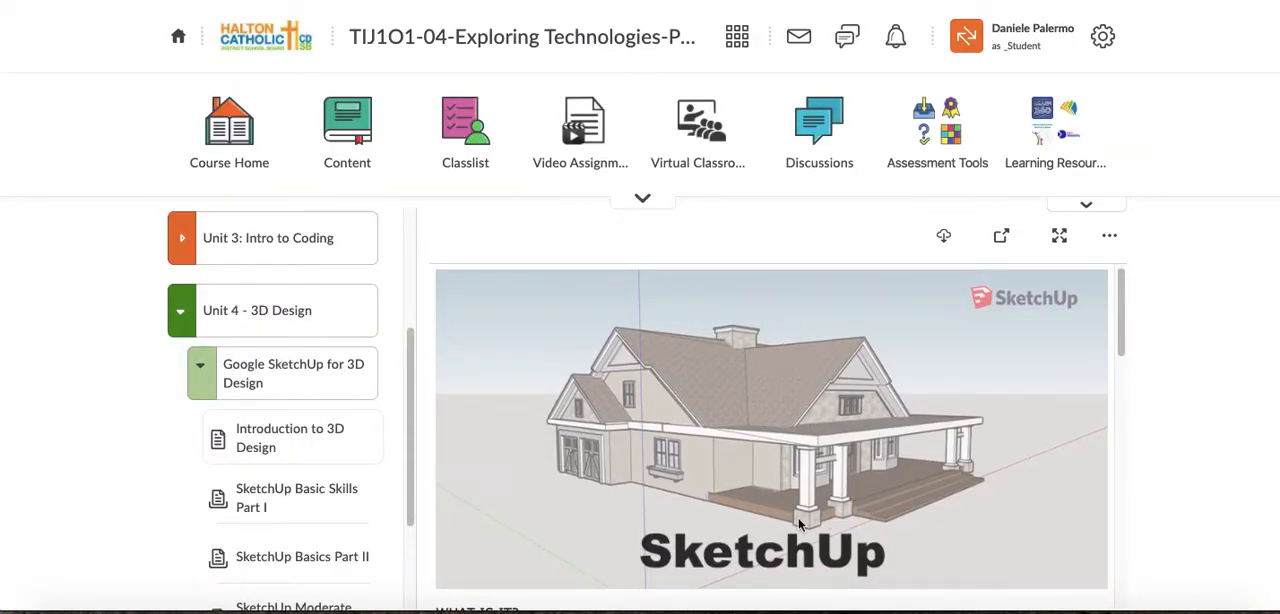
scroll(790, 490, down, 2)
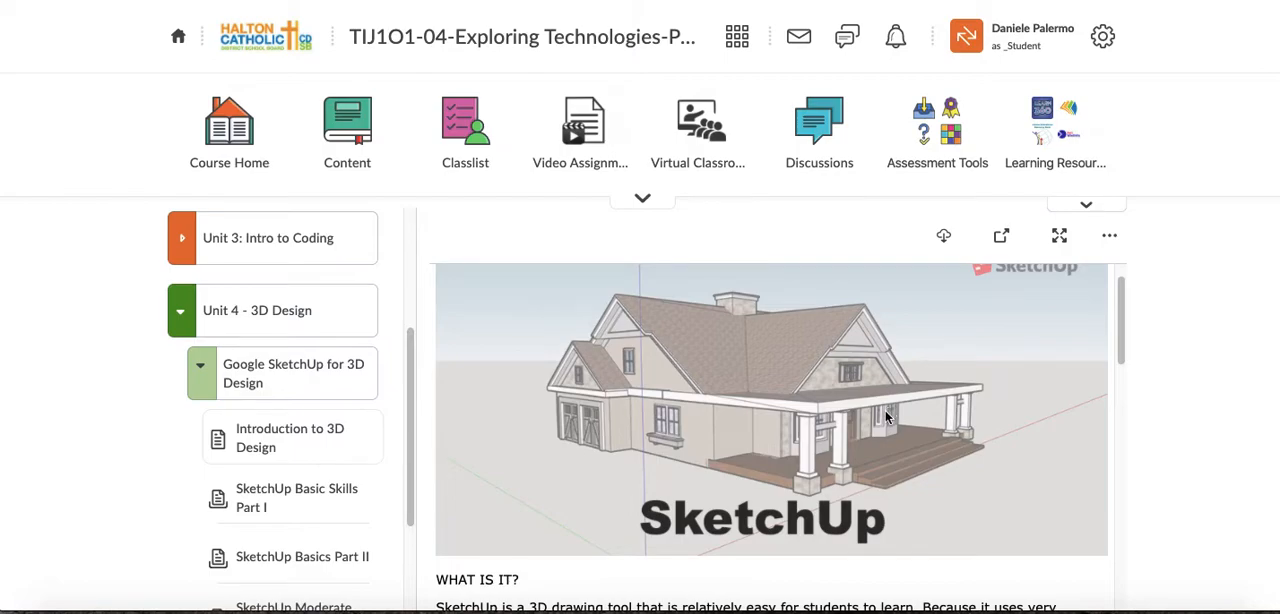
scroll(884, 412, down, 1)
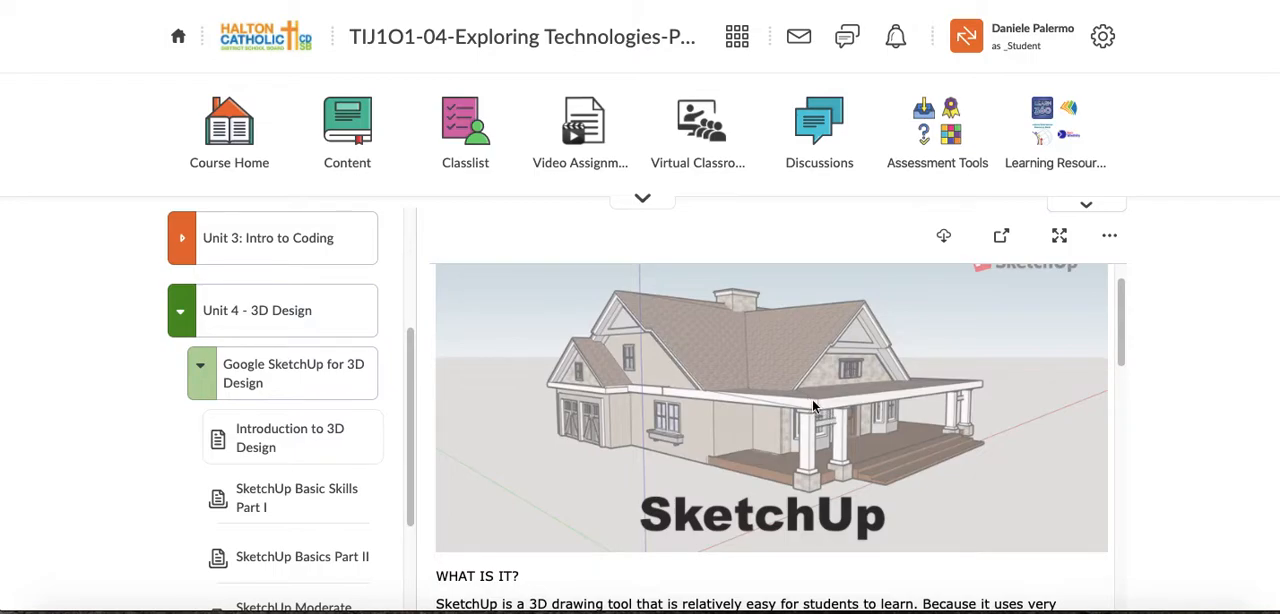
scroll(809, 402, down, 1)
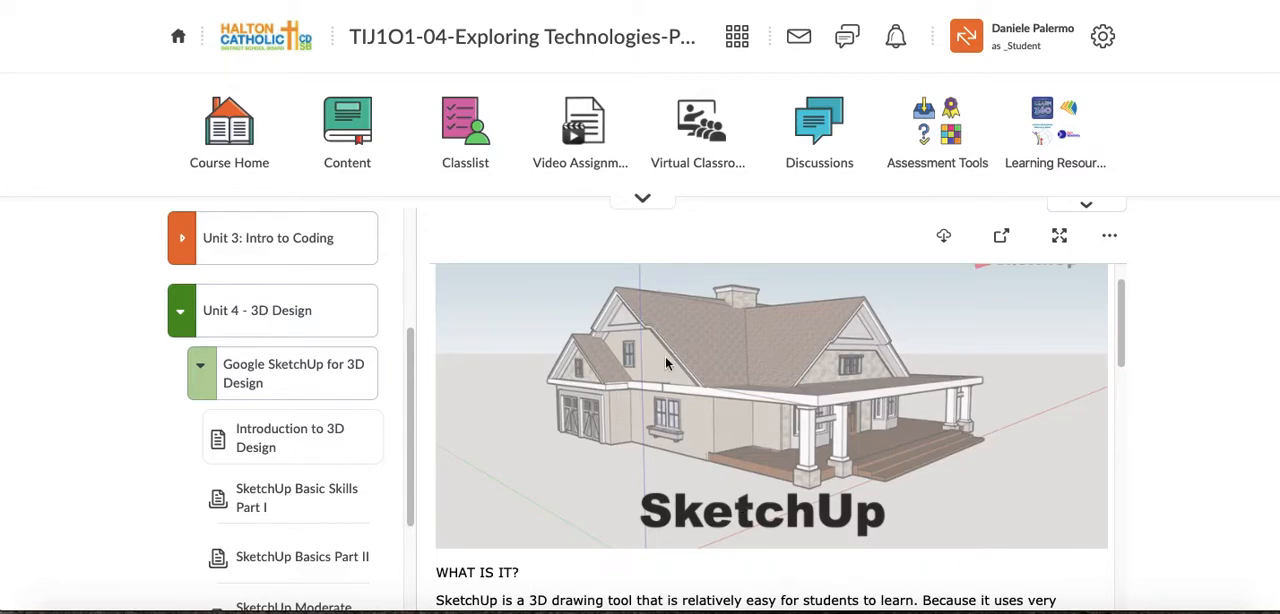
scroll(823, 426, down, 5)
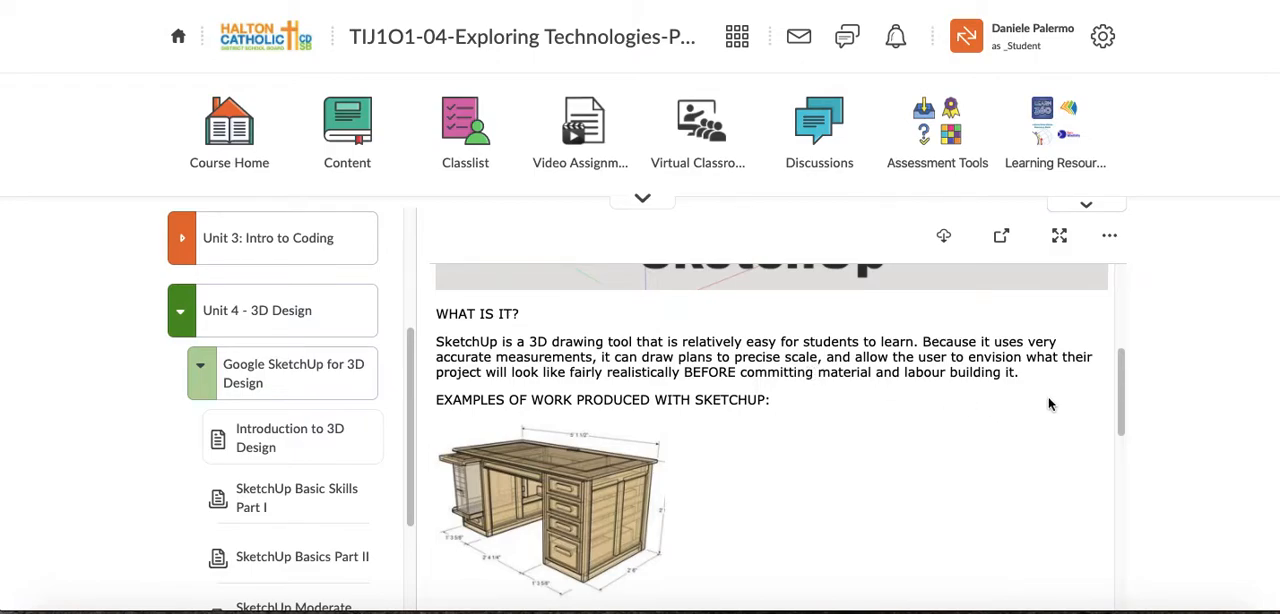
drag(683, 372, 1022, 376)
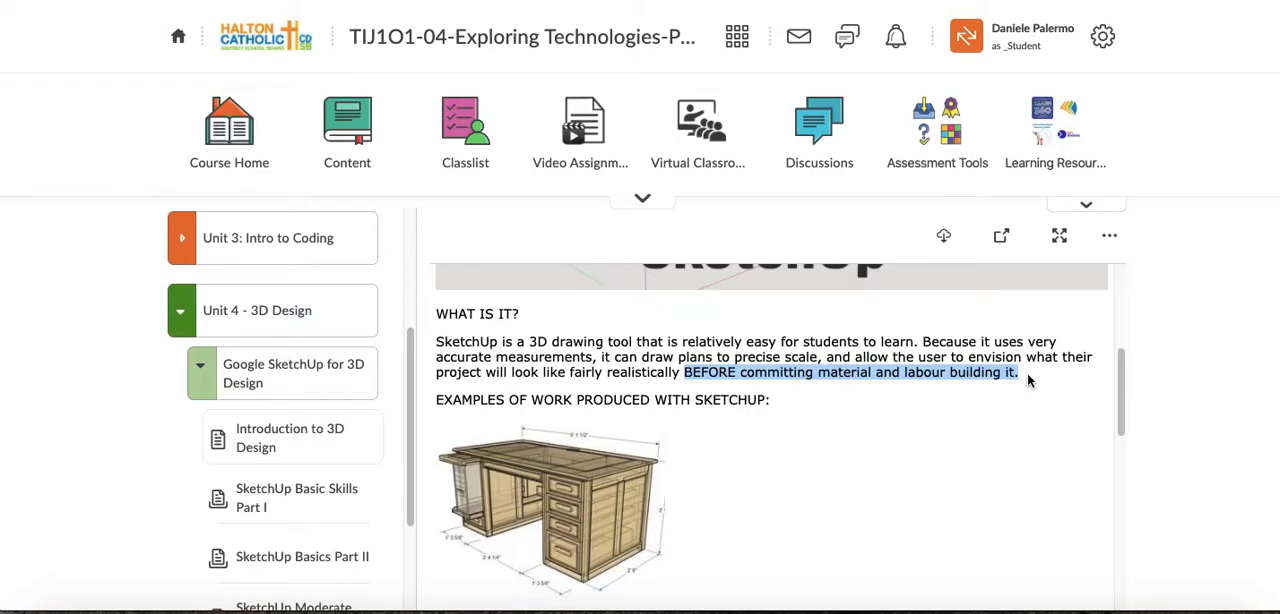
- Examine the example images of work produced with SketchUp, from the desk and floor plan to the house and roof framing
scroll(631, 430, down, 2)
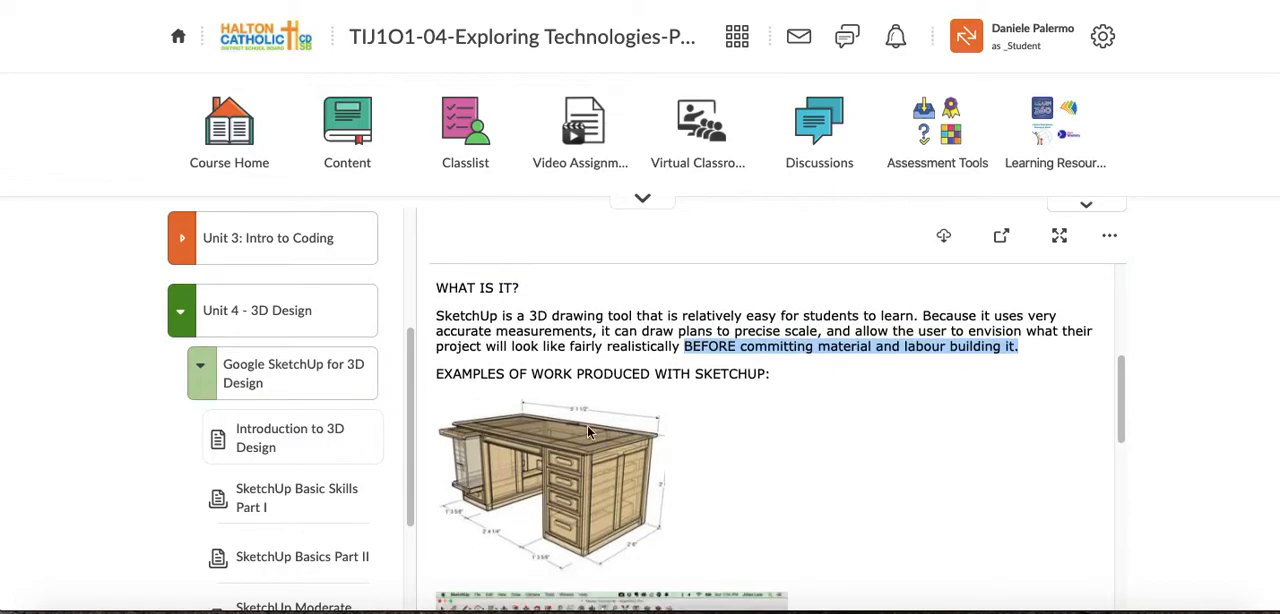
scroll(549, 443, down, 1)
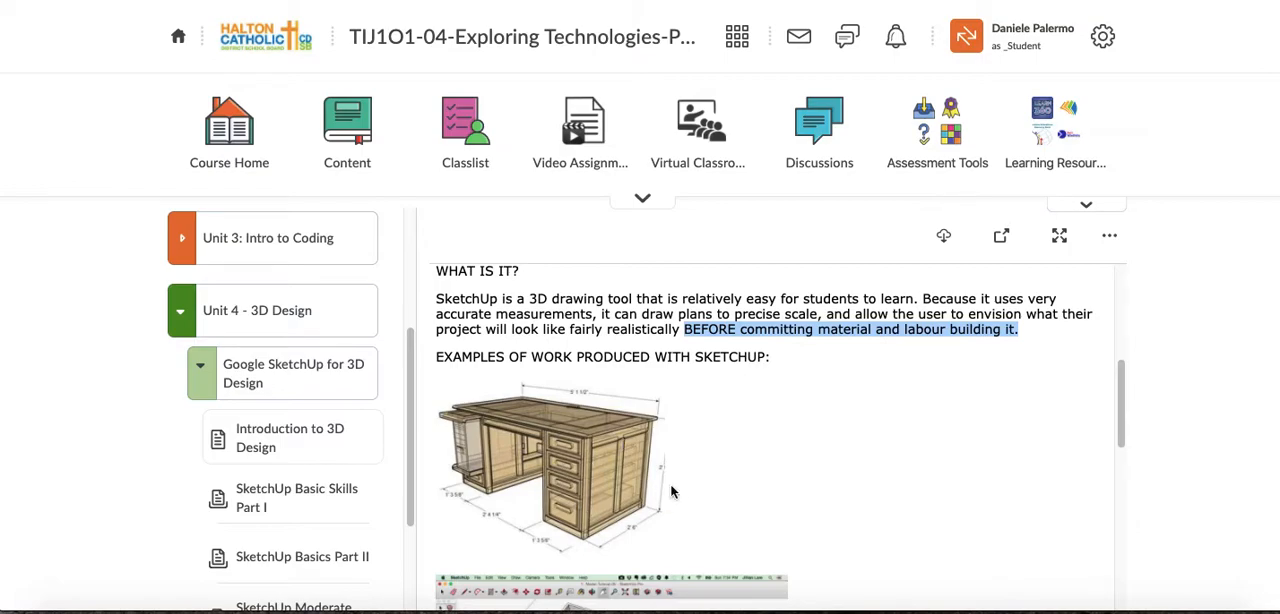
scroll(558, 473, down, 3)
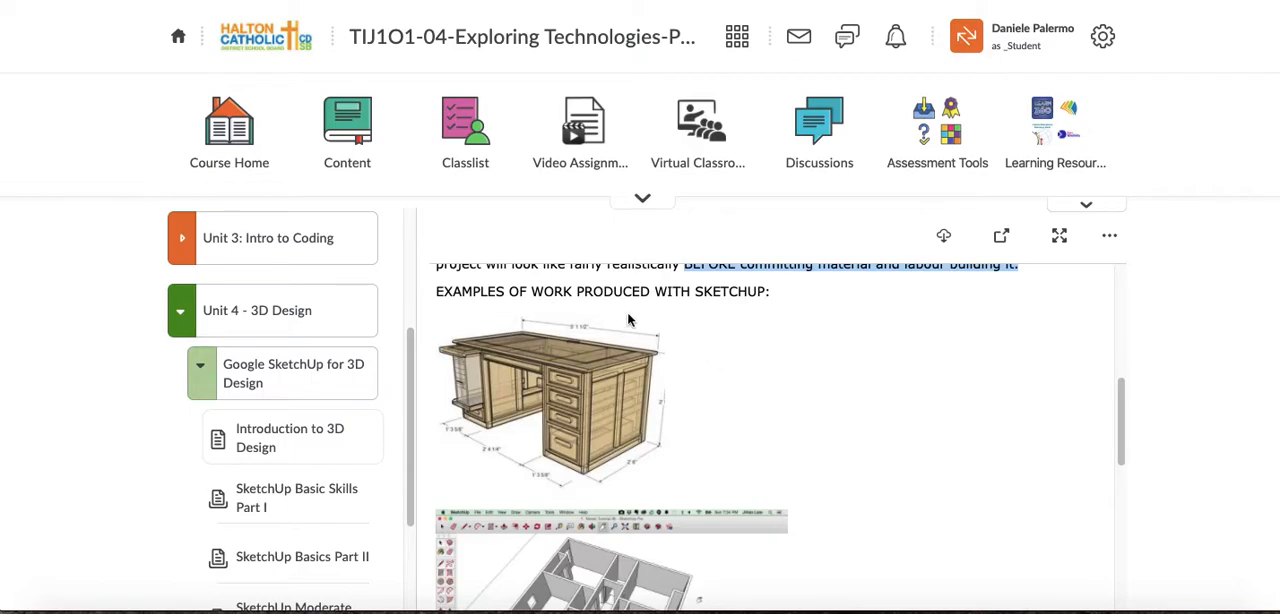
scroll(581, 410, down, 3)
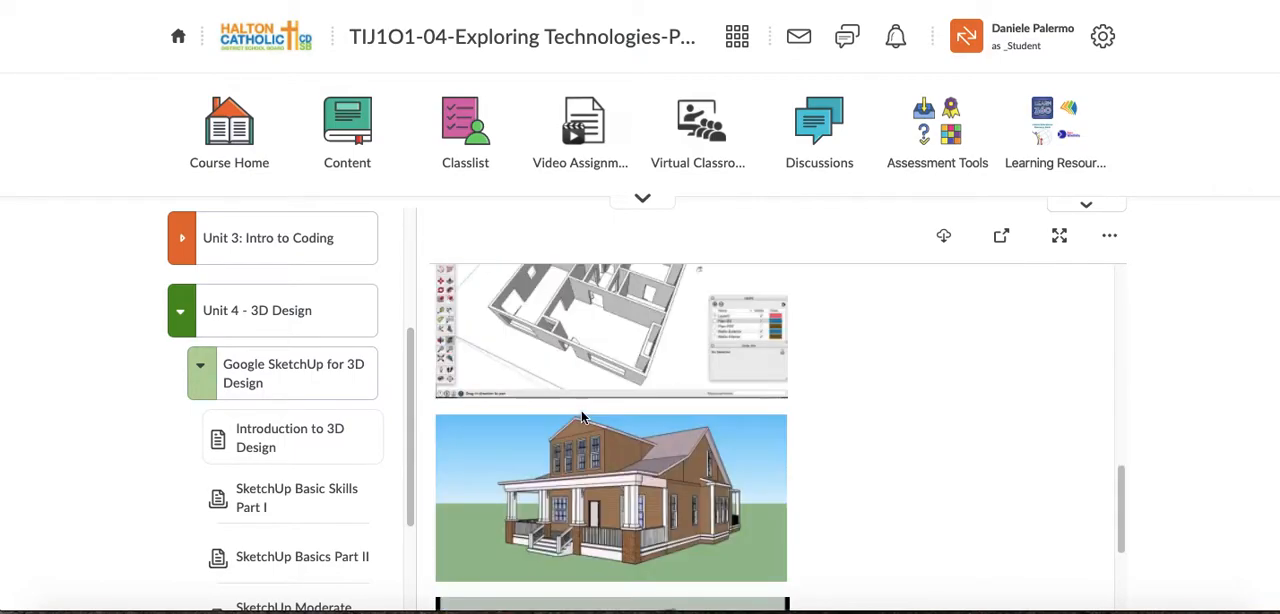
scroll(581, 410, up, 3)
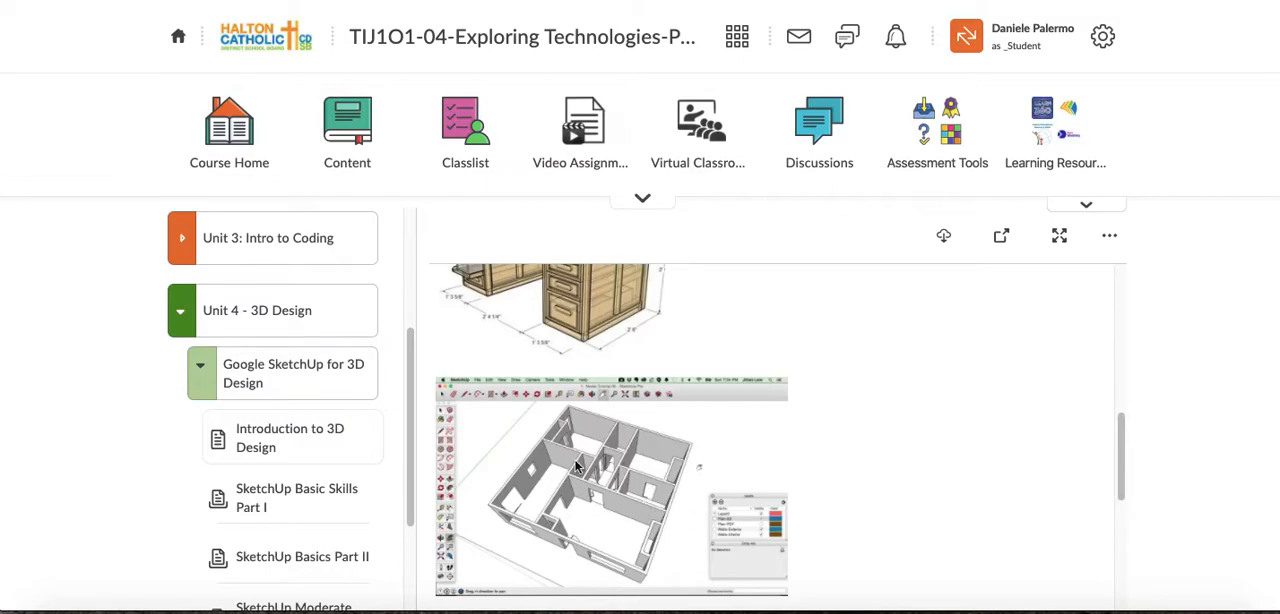
scroll(551, 459, down, 5)
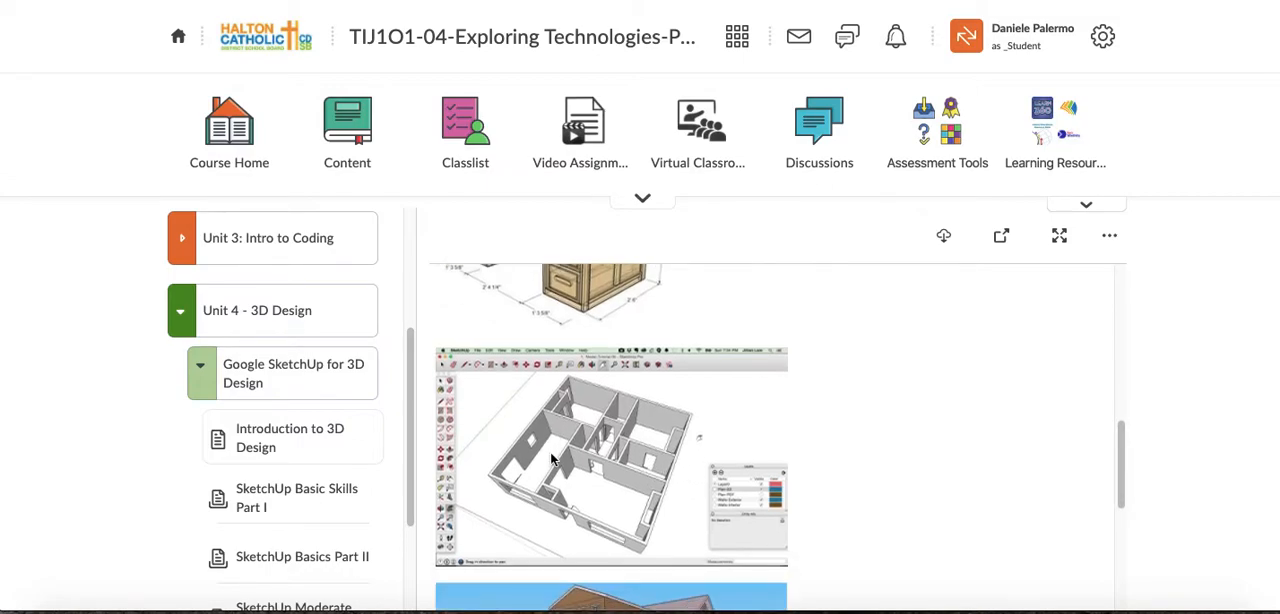
scroll(766, 478, up, 3)
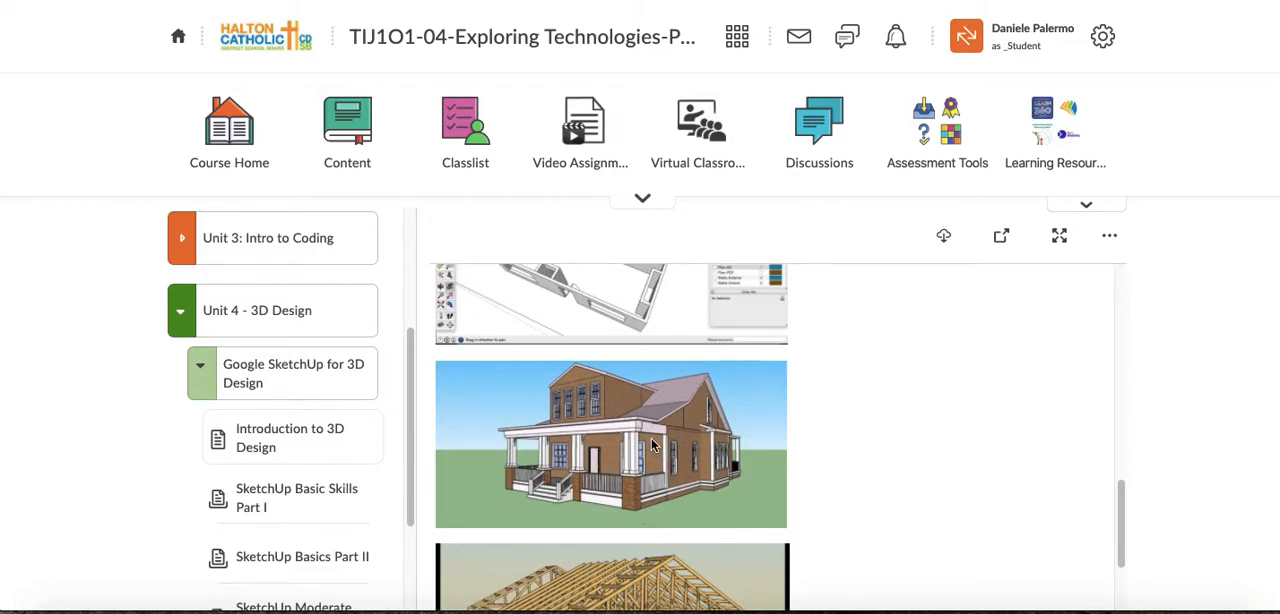
scroll(651, 446, down, 3)
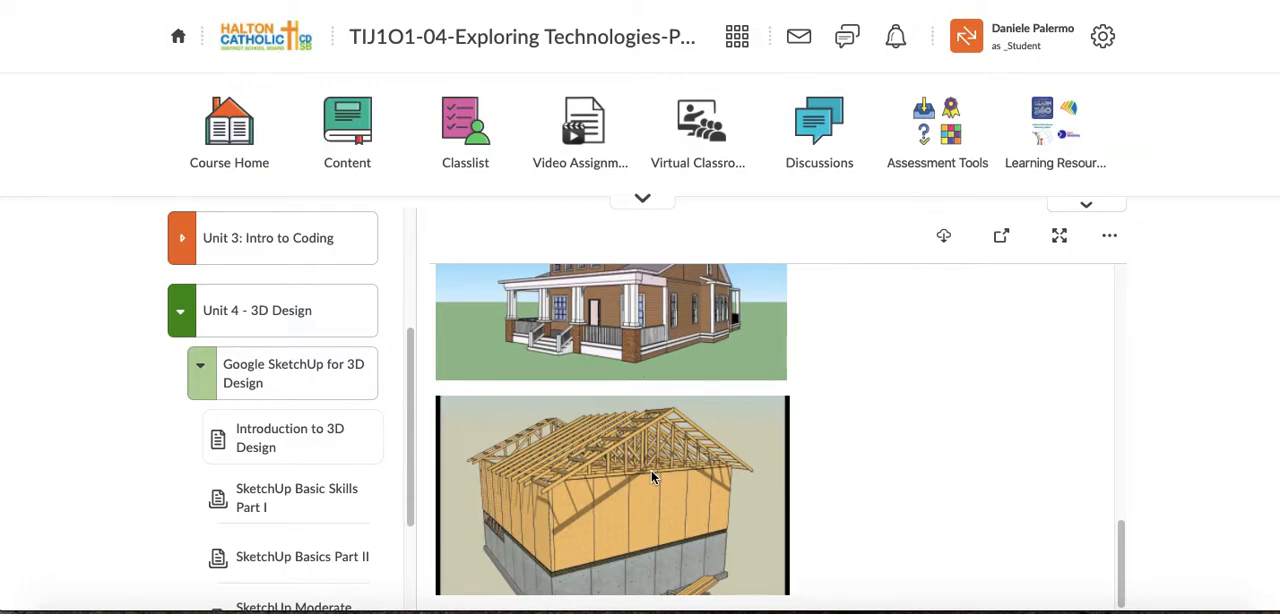
scroll(657, 458, up, 10)
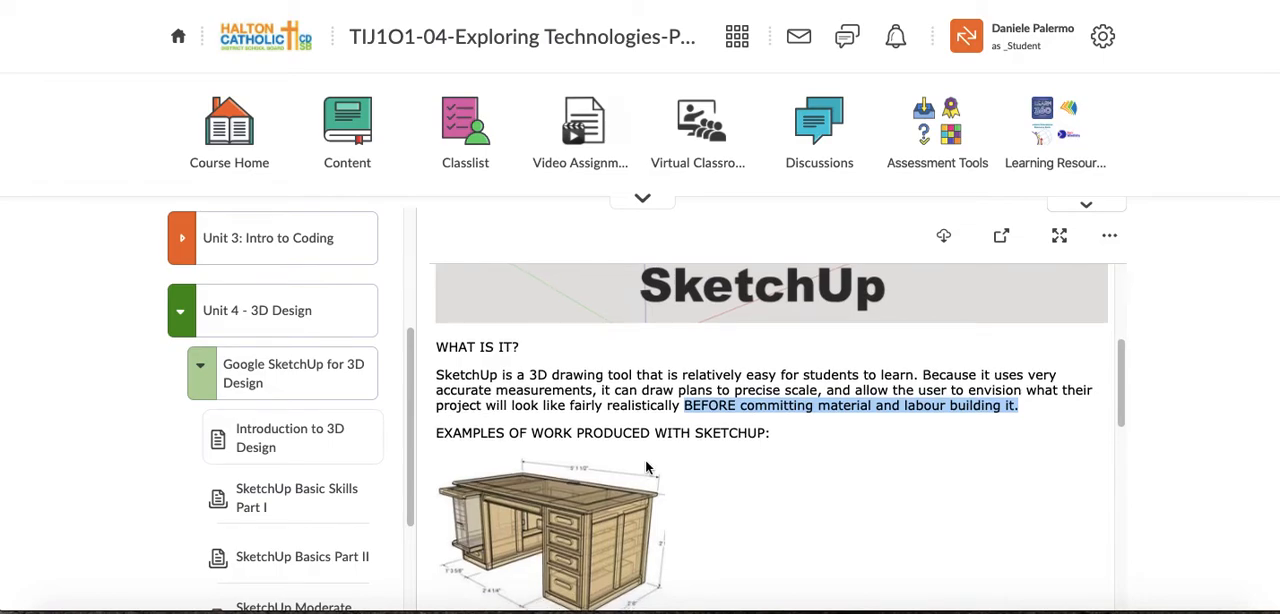
scroll(646, 468, down, 1)
scroll(646, 468, down, 1)
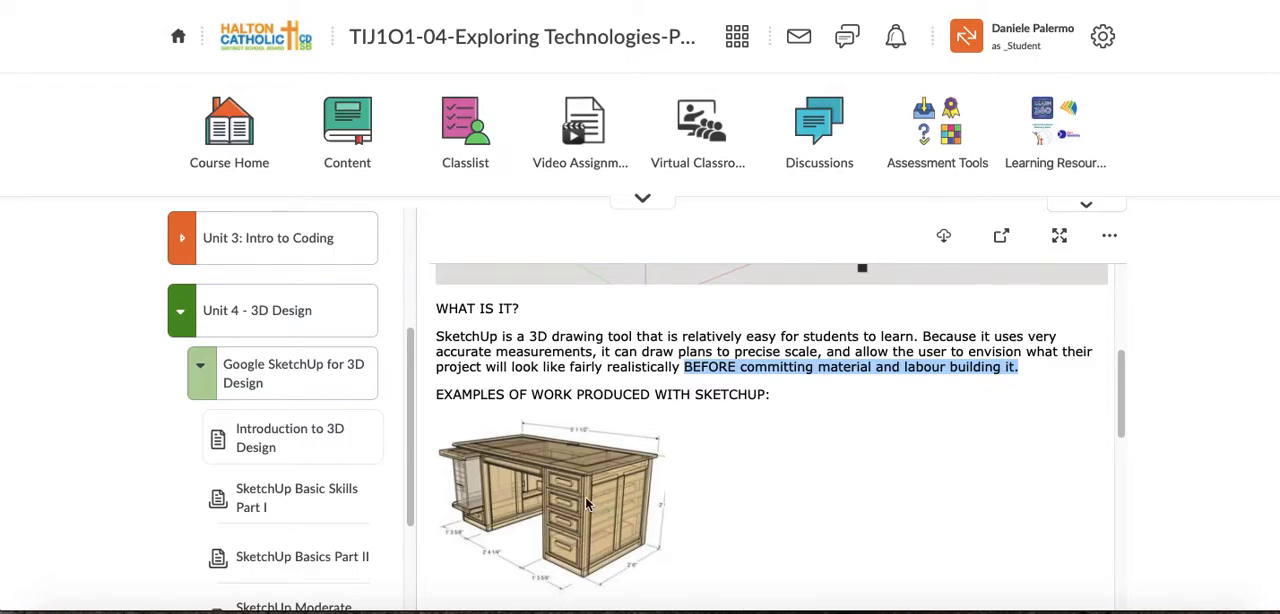
- Open the SketchUp Basic Skills Part I assignment from the unit's lesson list in the Assignments tool
scroll(314, 457, down, 1)
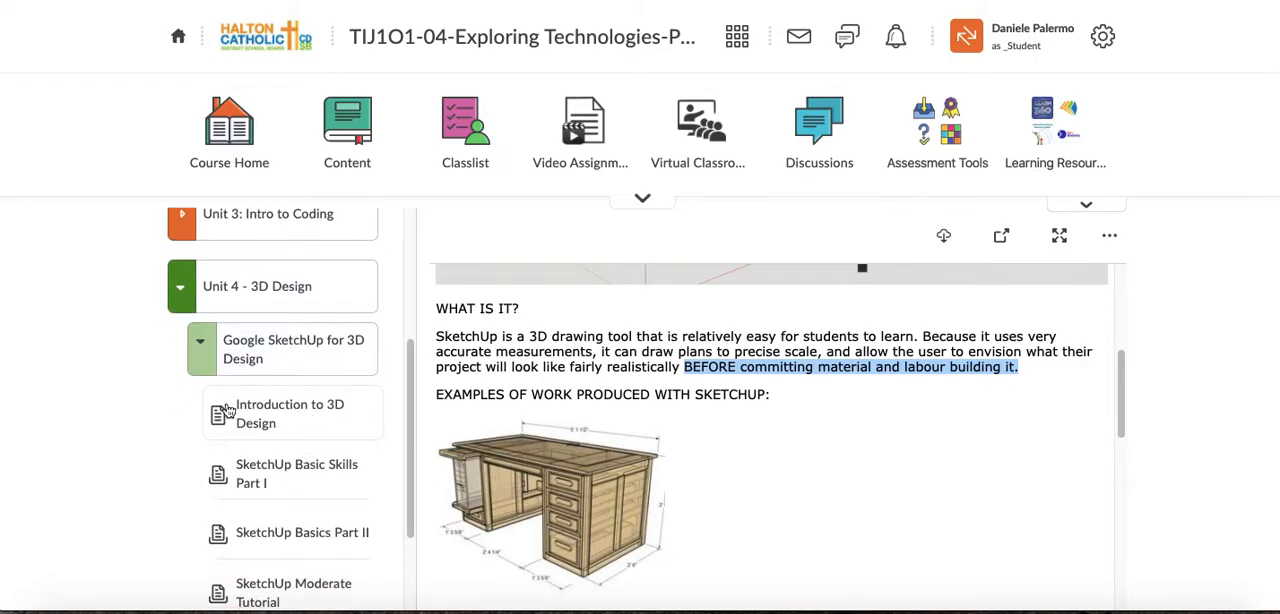
scroll(268, 410, down, 3)
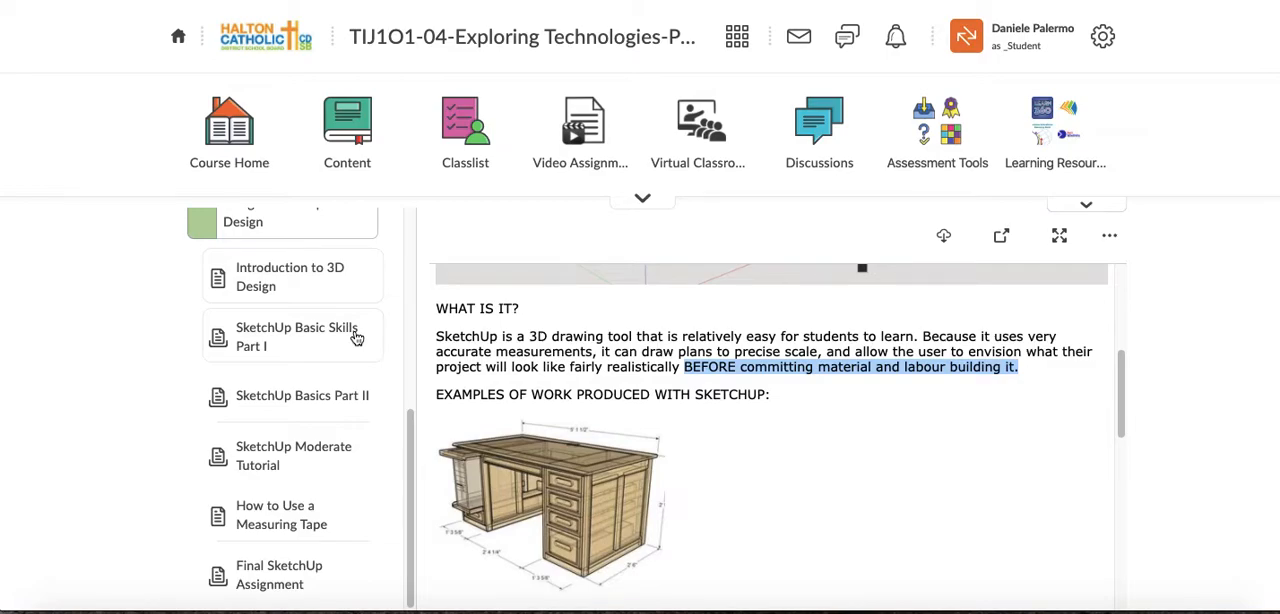
click(334, 334)
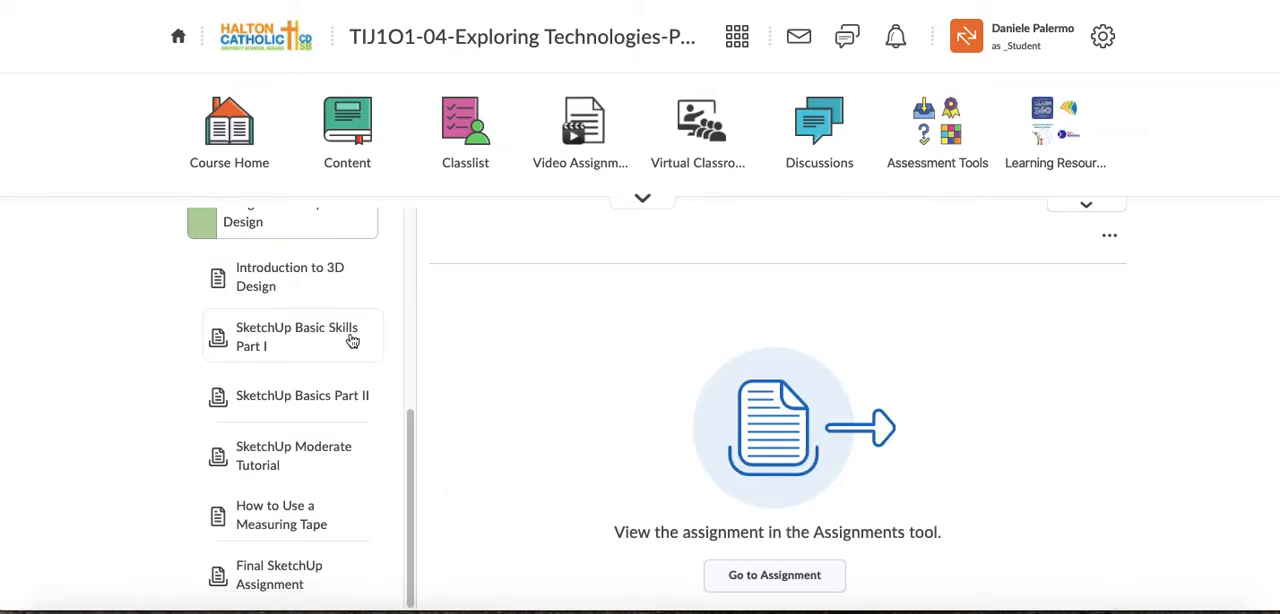
click(762, 576)
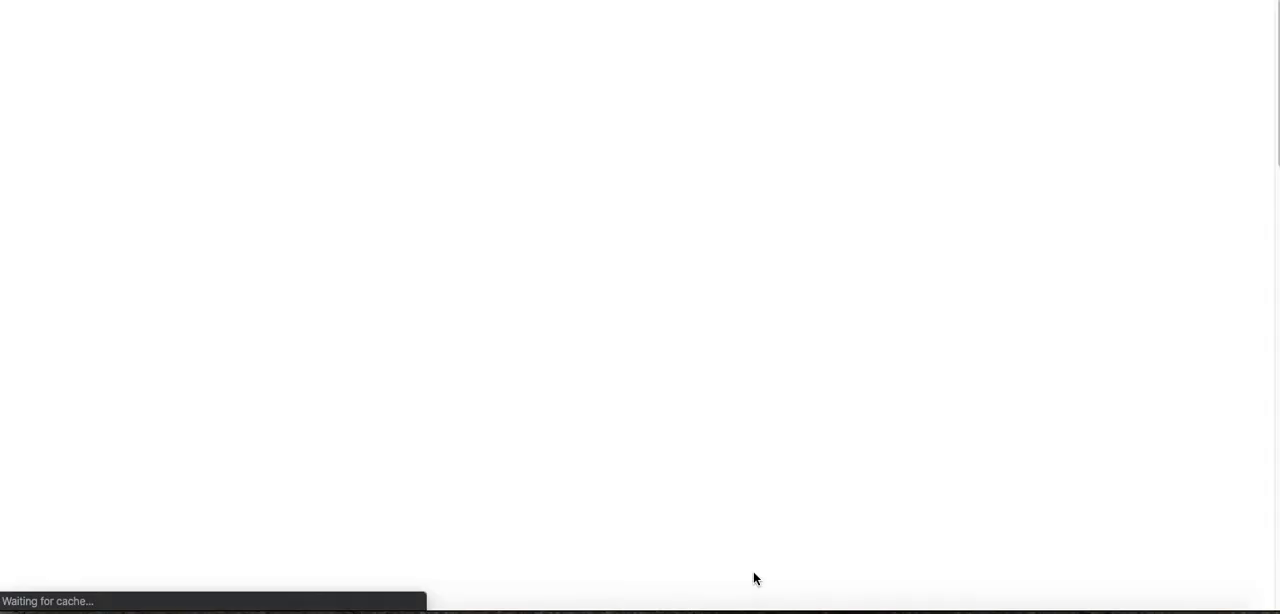
- Read the assignment's introduction and highlight the full list of video topics from How to access SketchUp Online to Submitting a file on D2L
scroll(703, 462, down, 1)
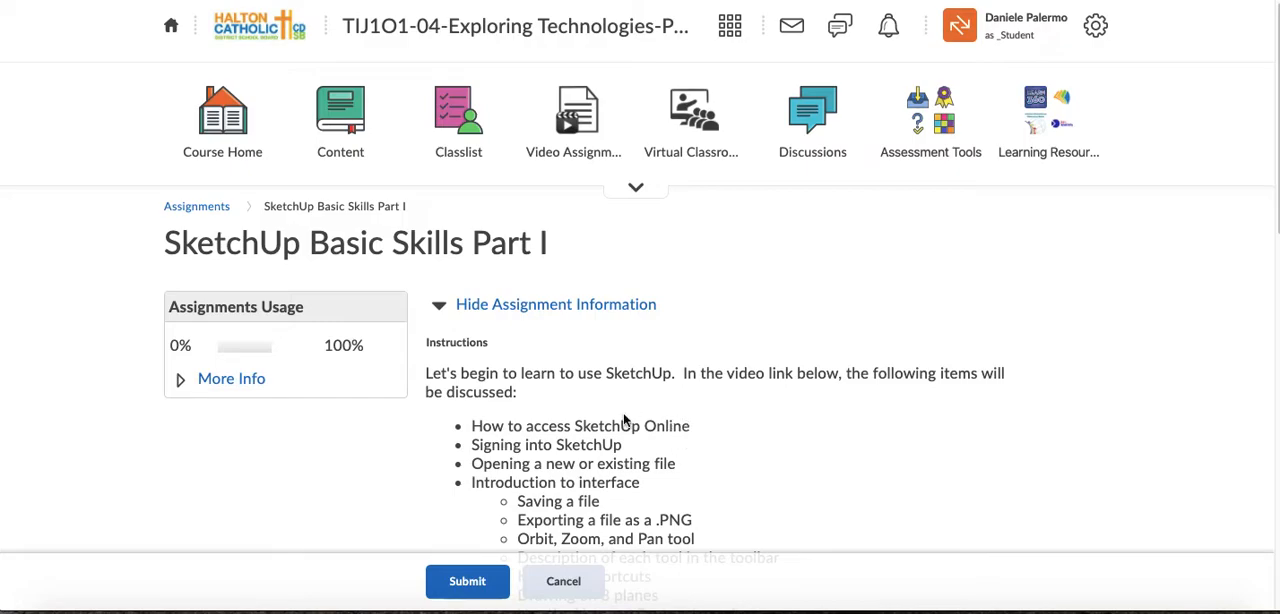
scroll(882, 412, down, 1)
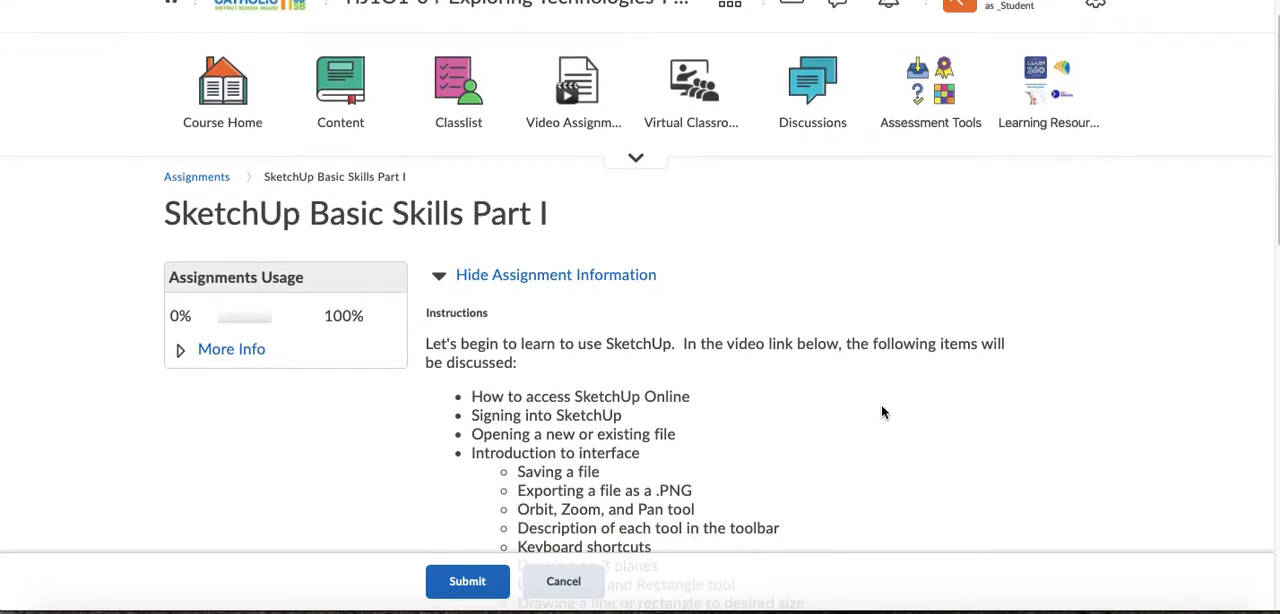
scroll(882, 412, down, 5)
scroll(877, 414, up, 2)
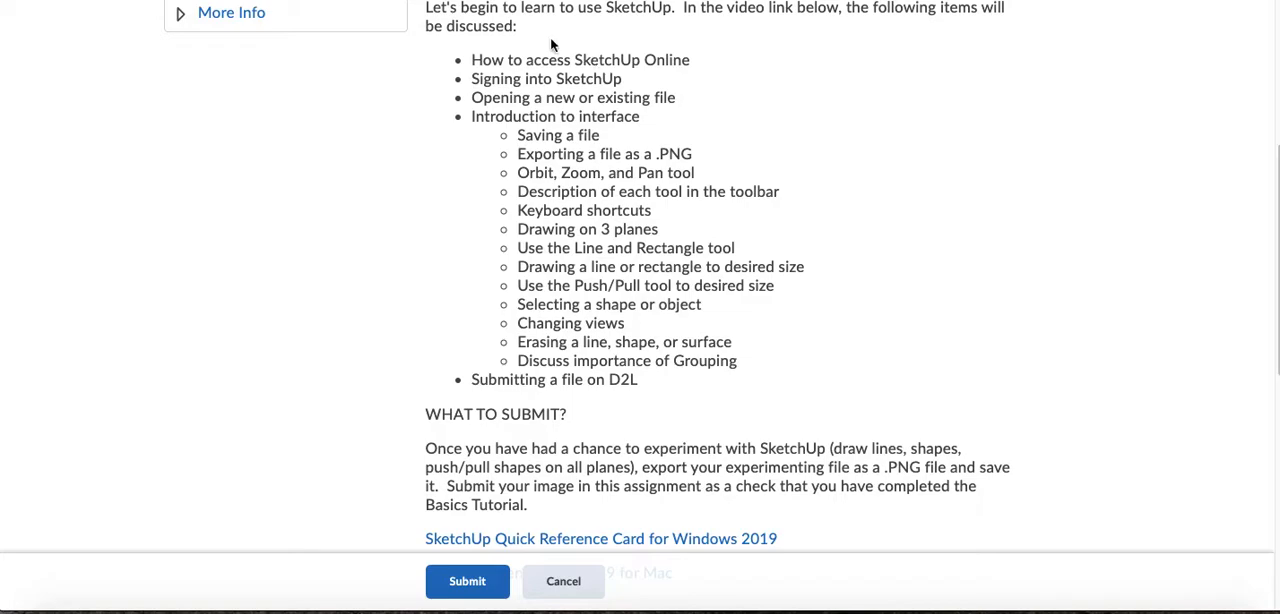
mouse_move(471, 60)
mouse_down()
mouse_move(650, 174)
mouse_move(714, 306)
mouse_move(725, 379)
mouse_up()
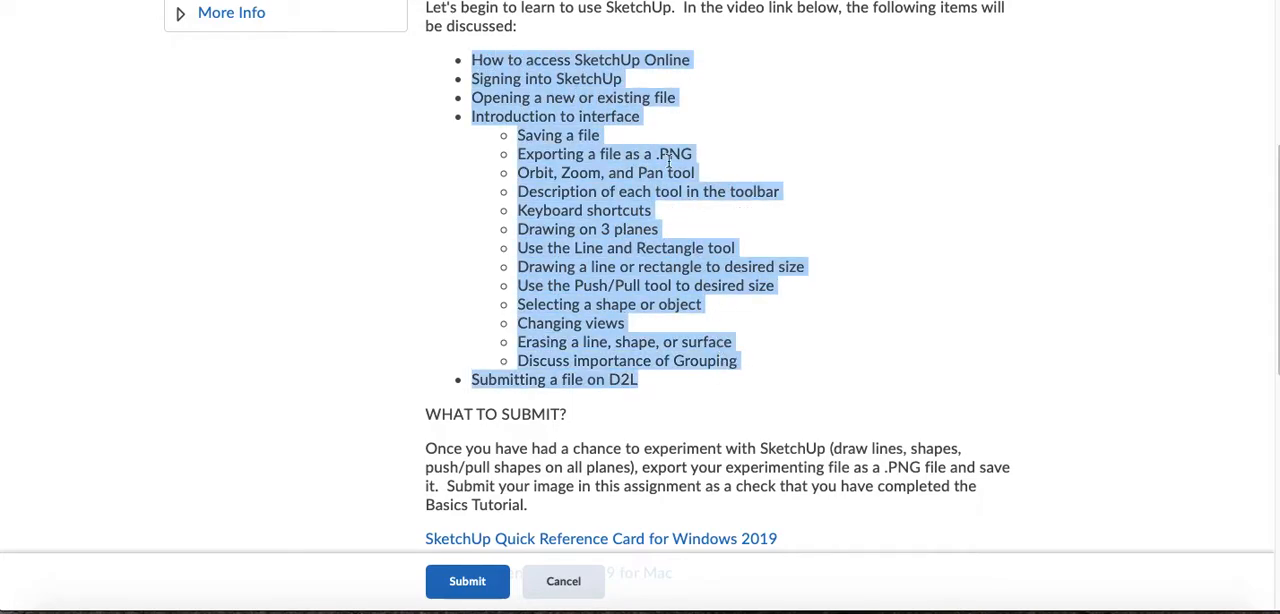
click(497, 63)
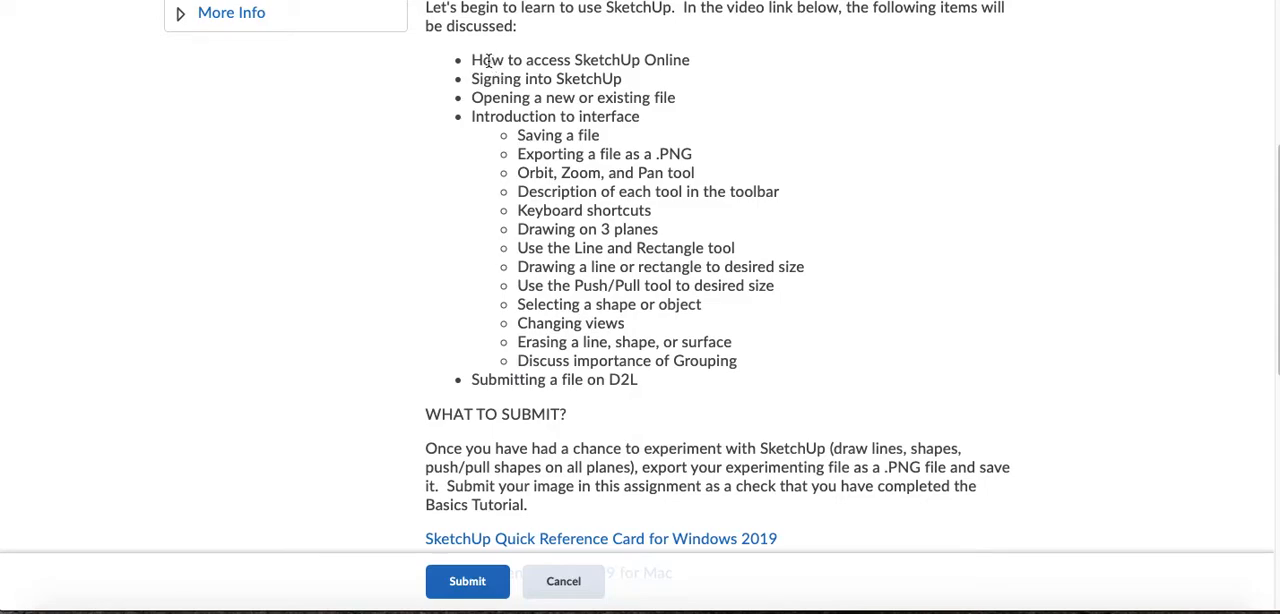
- Highlight the main video topics one after another, from accessing SketchUp Online and signing in to the interface introduction and D2L submission
mouse_move(472, 60)
mouse_down()
mouse_move(664, 78)
mouse_move(704, 67)
mouse_up()
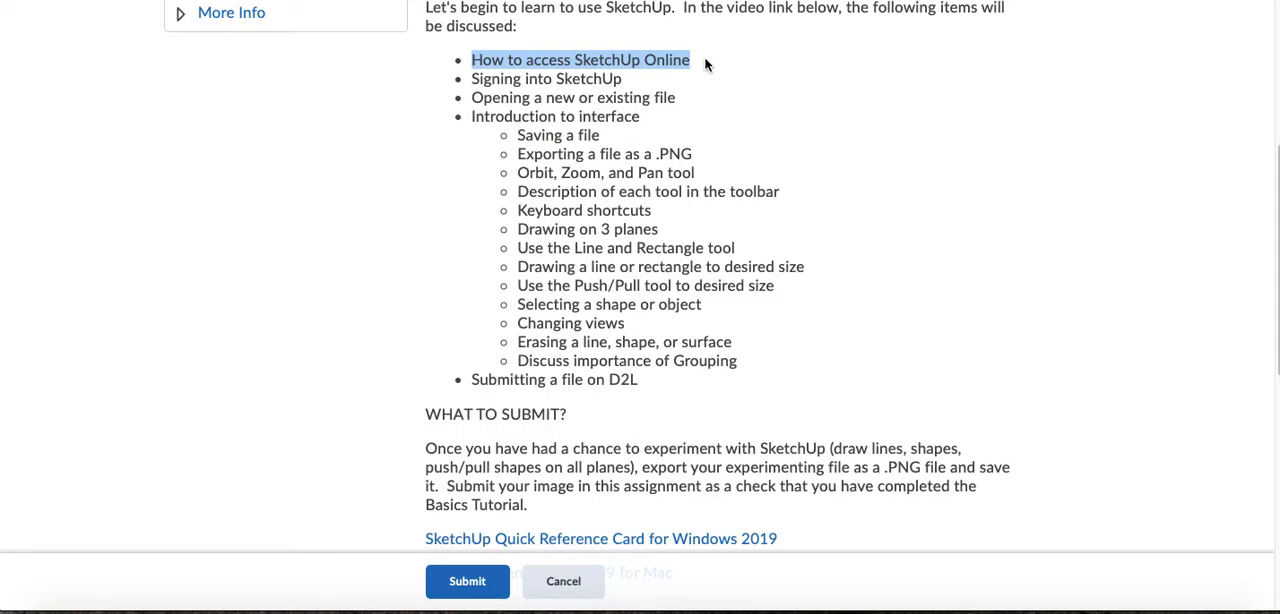
drag(472, 80, 650, 97)
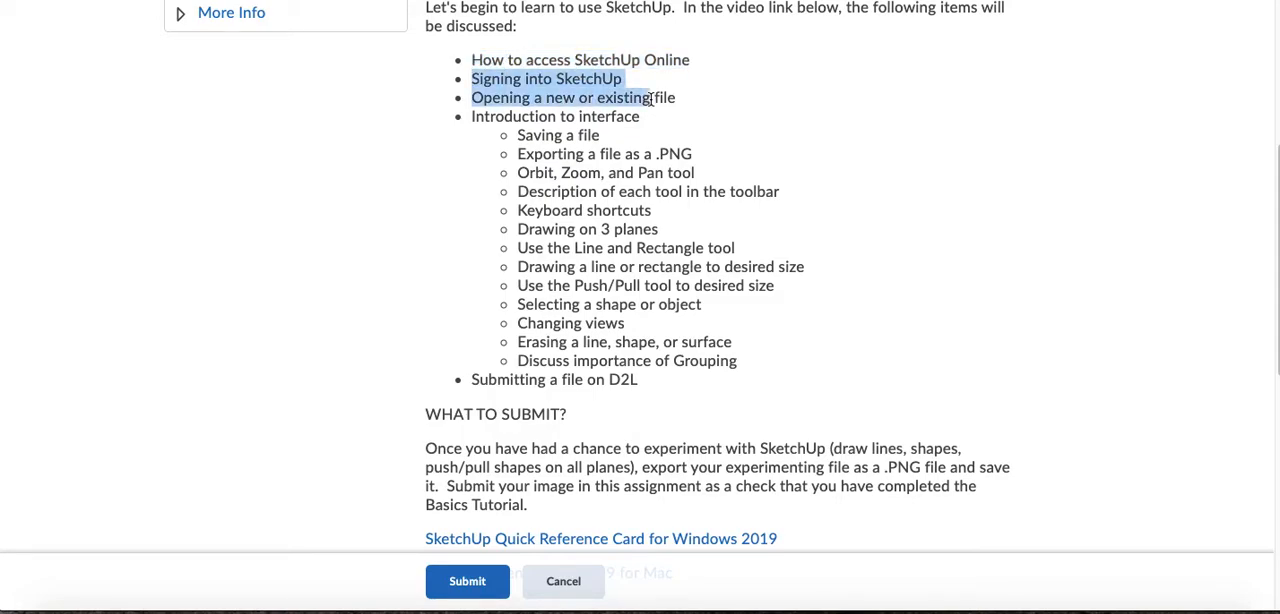
click(617, 93)
drag(472, 97, 678, 103)
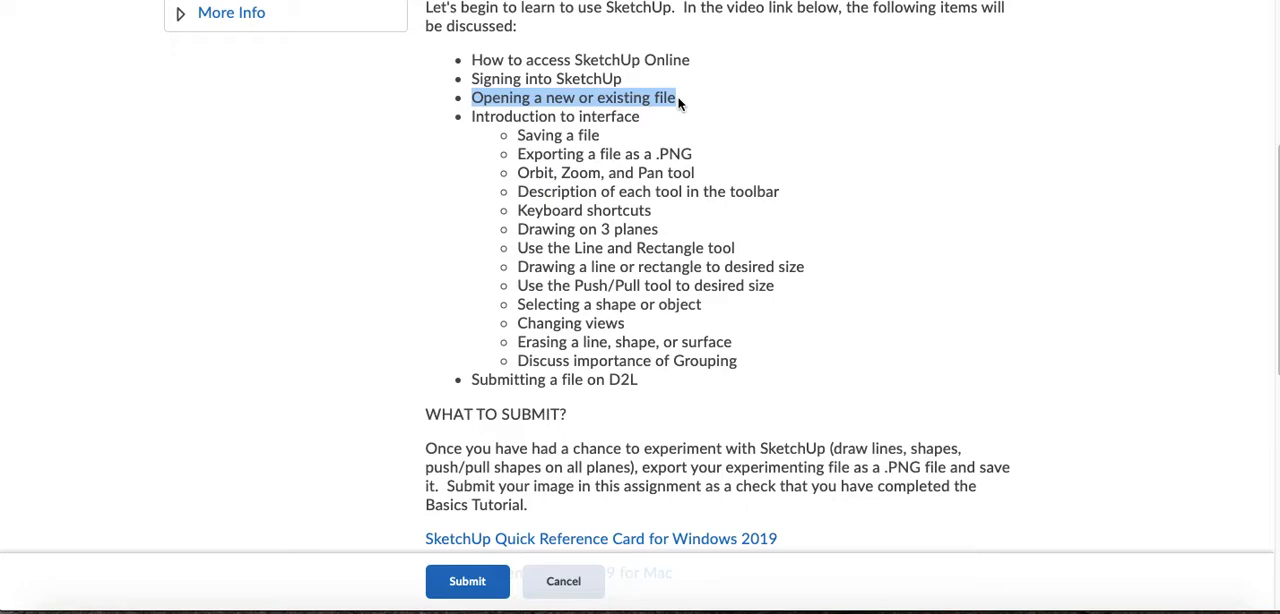
click(572, 121)
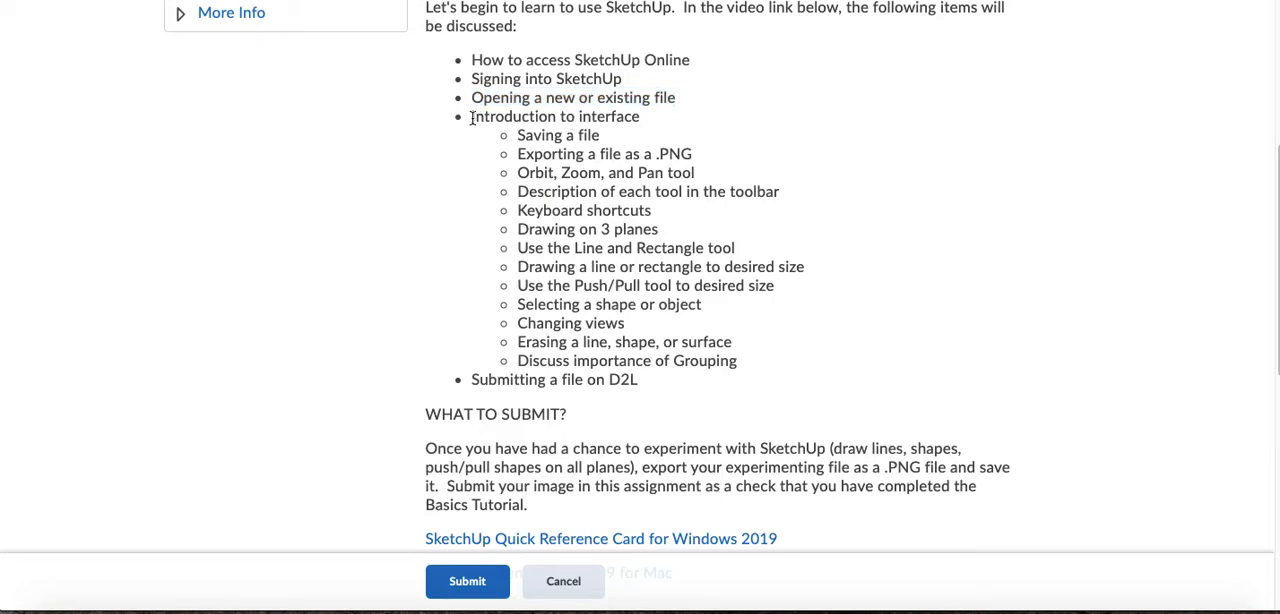
drag(472, 117, 640, 117)
click(641, 118)
drag(473, 380, 484, 380)
- Highlight the WHAT TO SUBMIT? heading and the first interface topics starting at Saving a file, then clear the highlight
click(428, 416)
drag(428, 416, 571, 411)
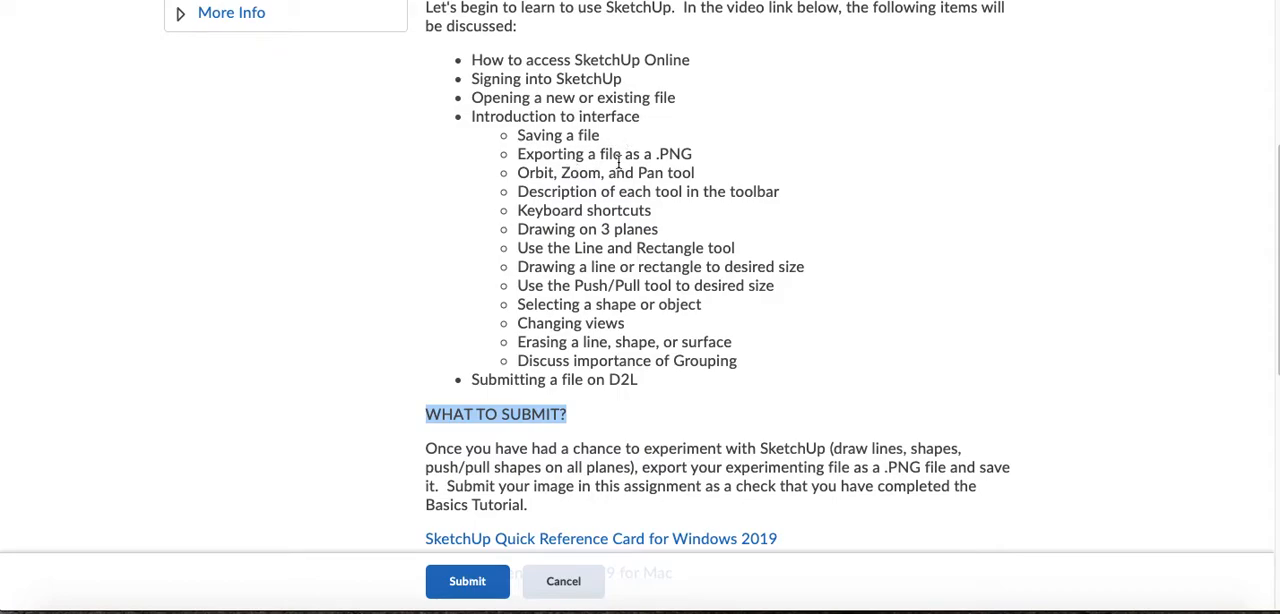
drag(517, 135, 614, 213)
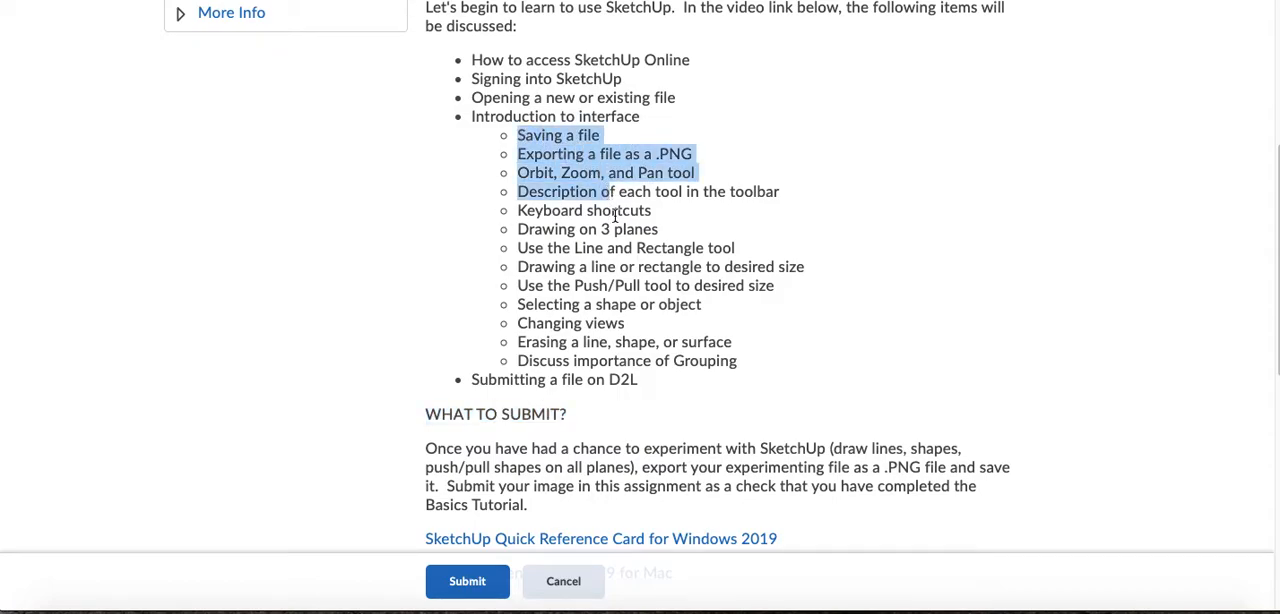
click(640, 248)
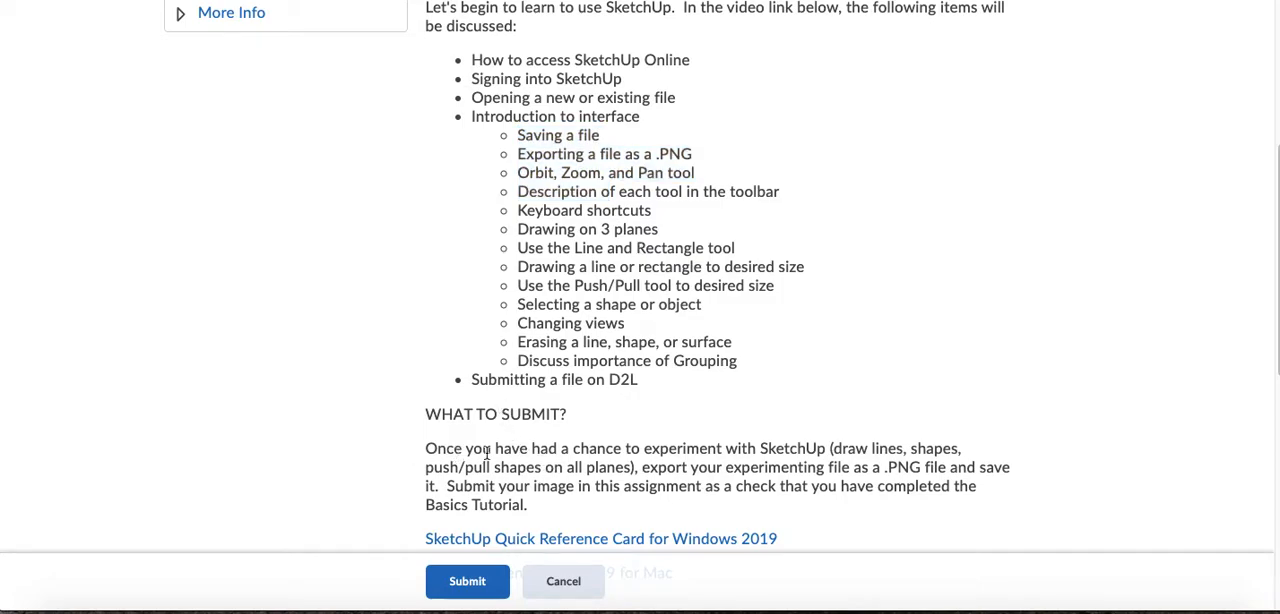
- Read the submission paragraph, highlighting "experiment with SketchUp", "push/pull", ".PNG" and the start of "Submit your image in this assignment"
mouse_move(648, 452)
mouse_down()
mouse_move(834, 467)
mouse_move(850, 449)
mouse_up()
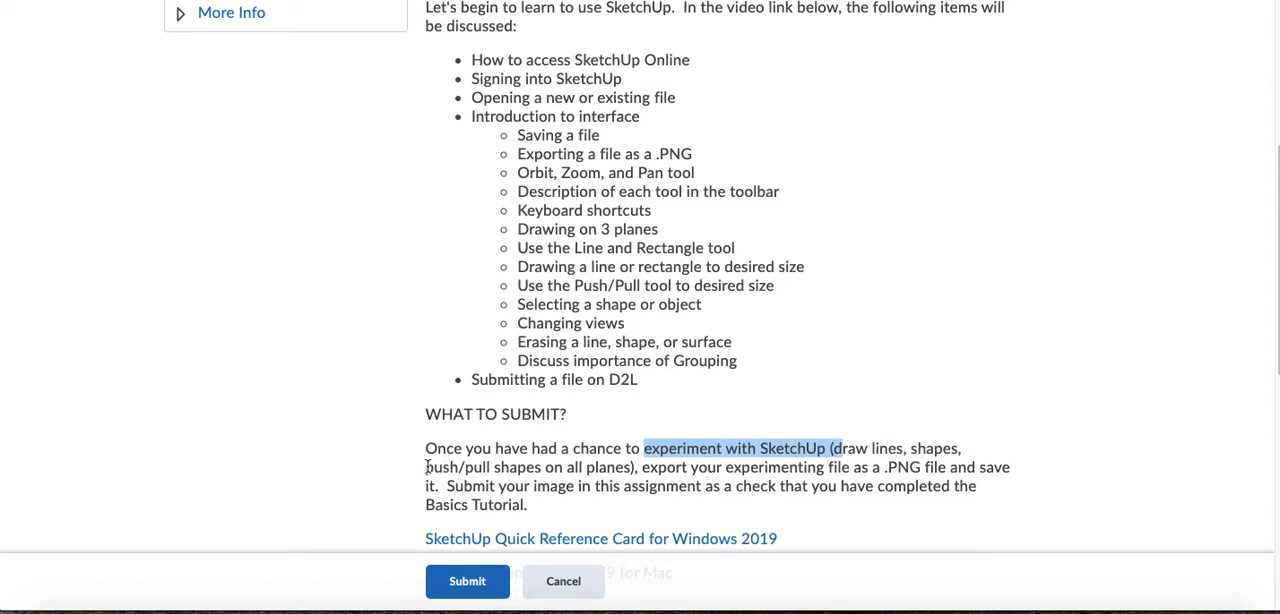
mouse_move(426, 467)
mouse_down()
mouse_move(510, 467)
mouse_move(494, 467)
mouse_up()
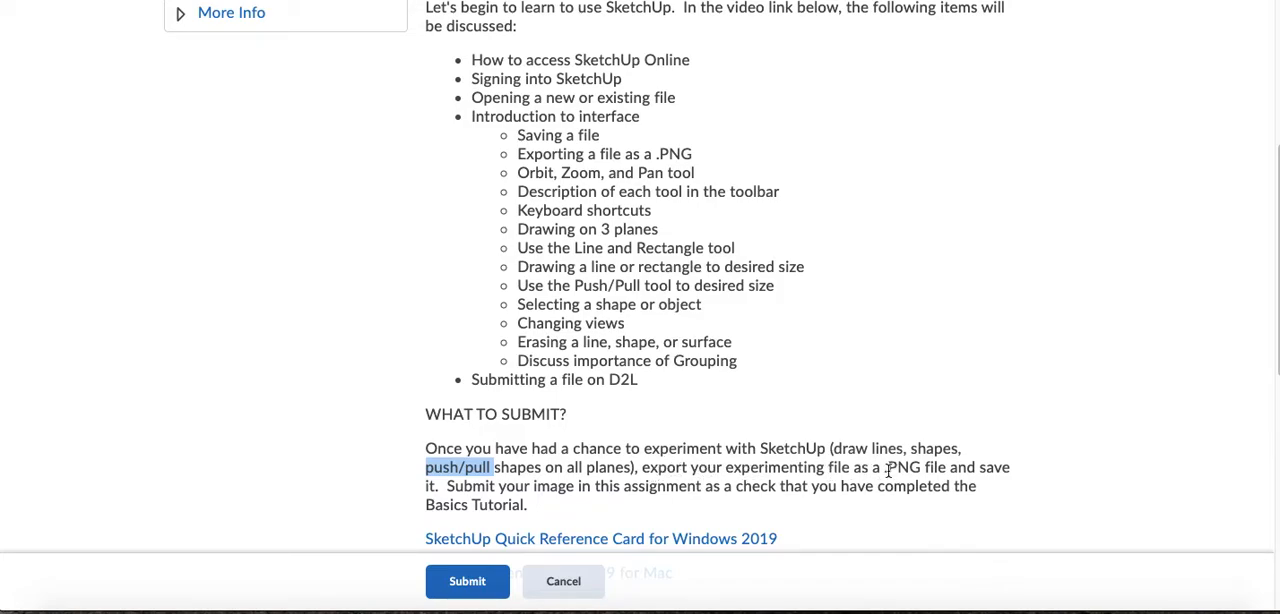
drag(885, 467, 918, 467)
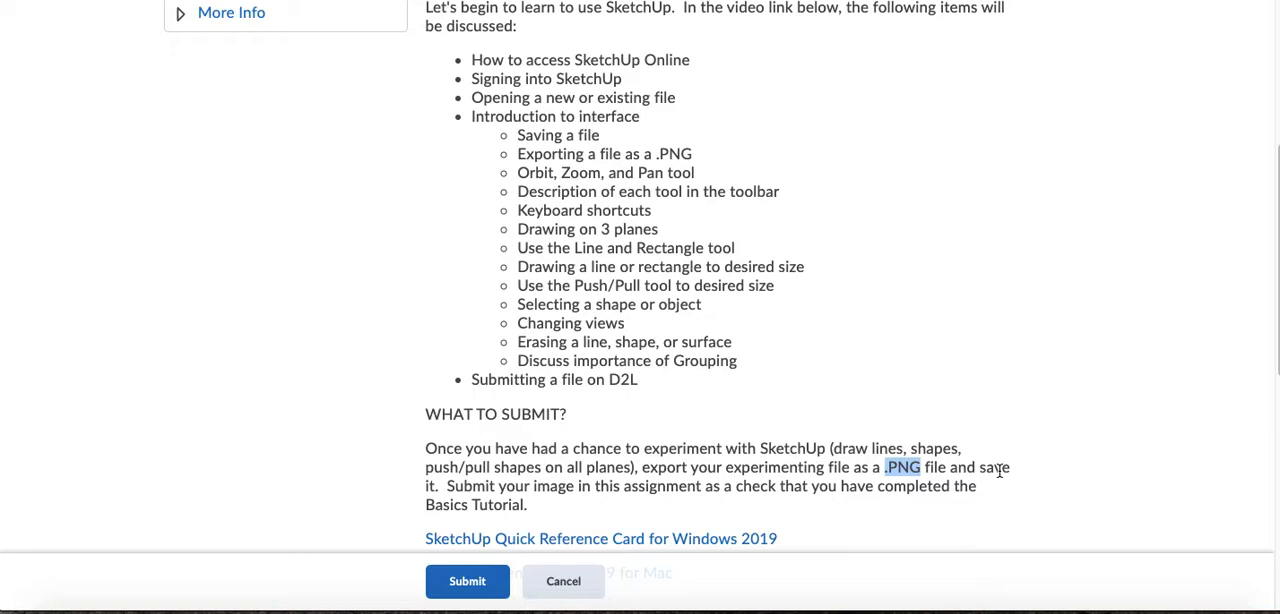
drag(447, 486, 636, 486)
- Examine the Submit Assignment section with its Add a File option, then review the instructions and highlight the ".PNG file" requirement
scroll(636, 484, down, 5)
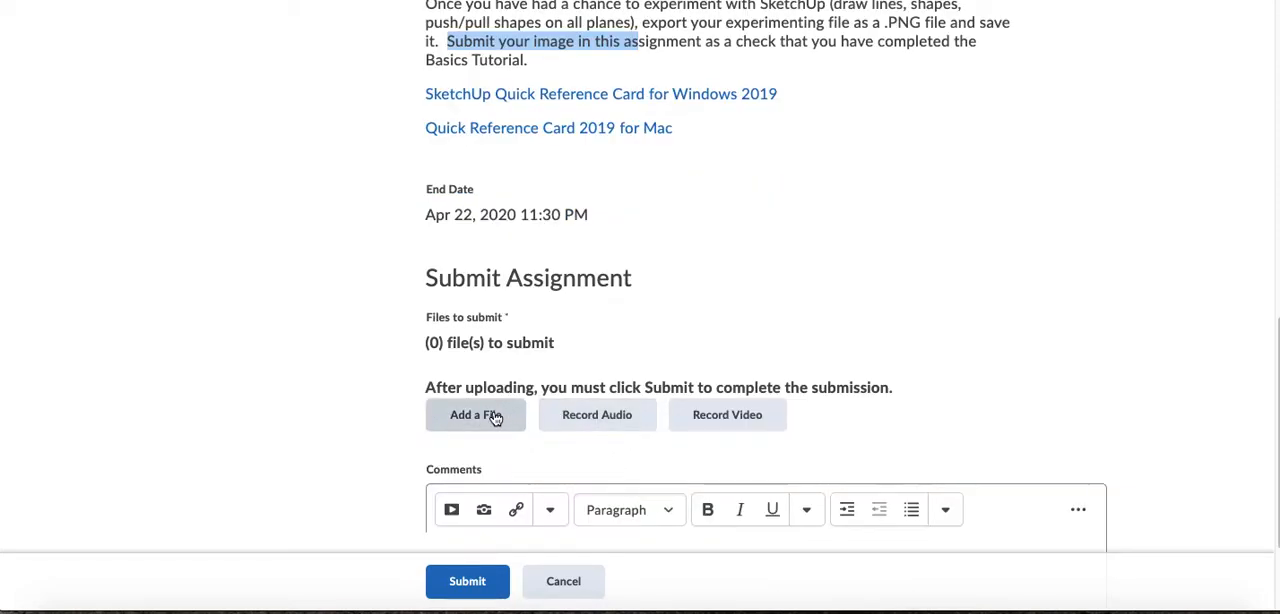
scroll(495, 418, up, 10)
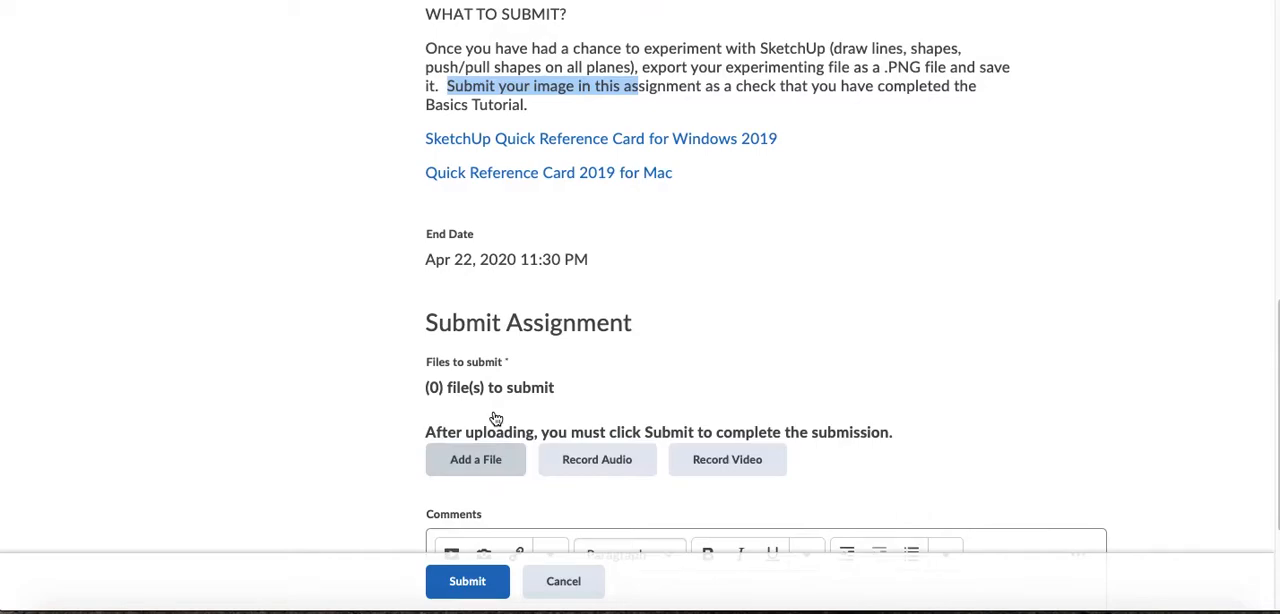
scroll(497, 418, down, 5)
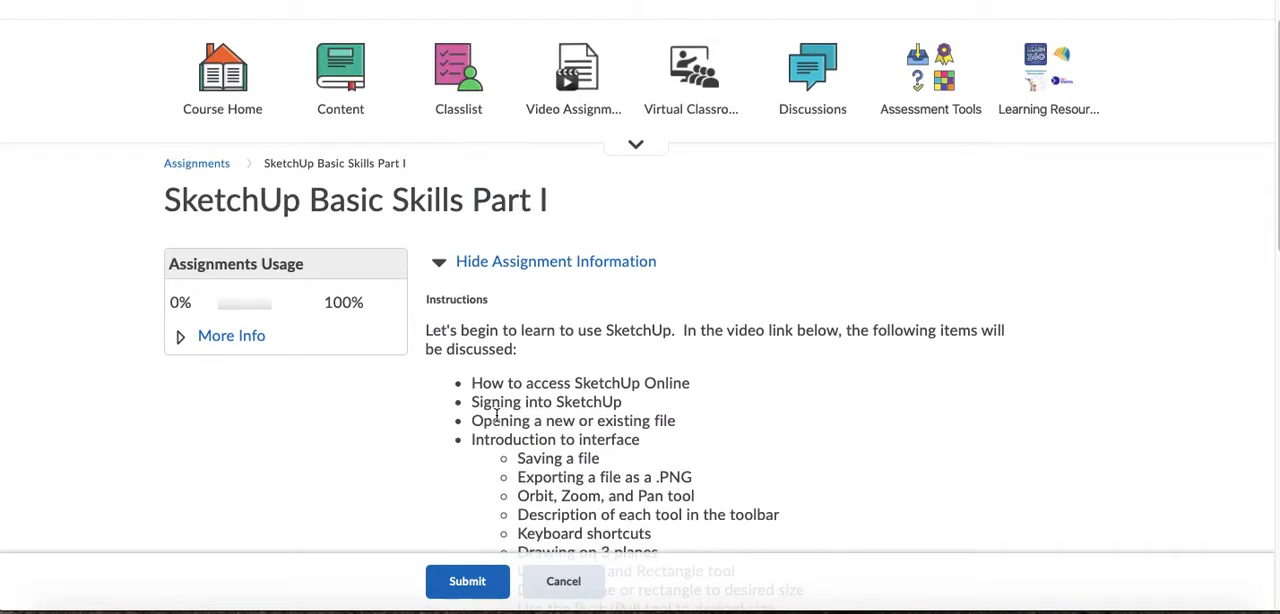
scroll(497, 418, down, 1)
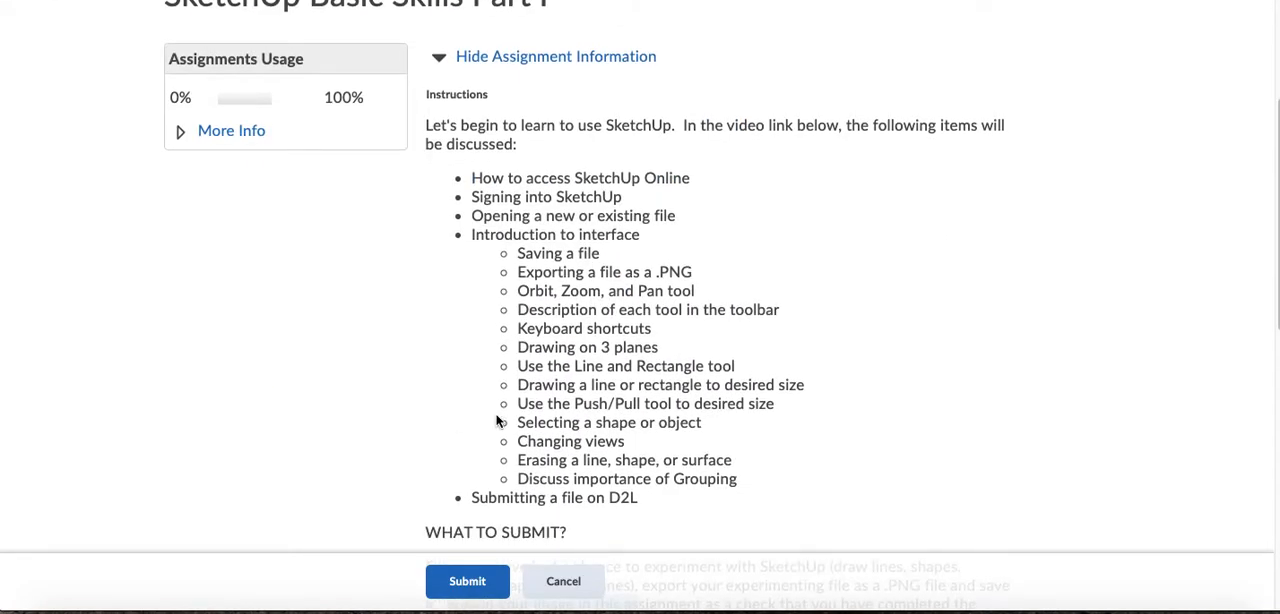
scroll(497, 418, down, 2)
scroll(497, 418, down, 1)
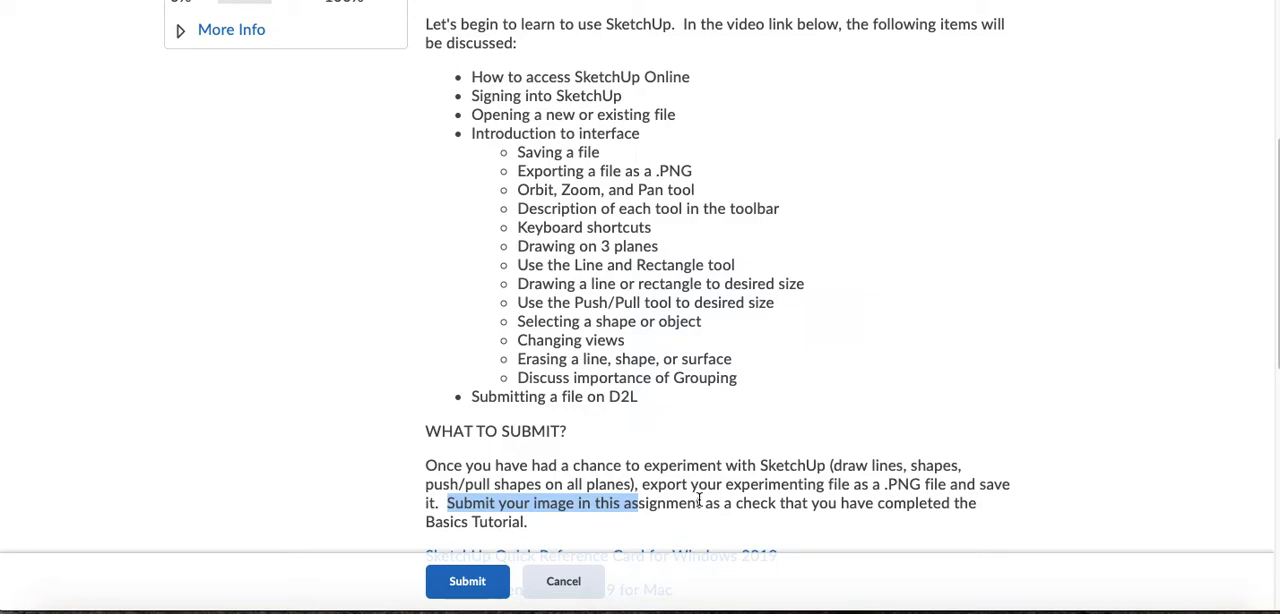
drag(885, 484, 952, 485)
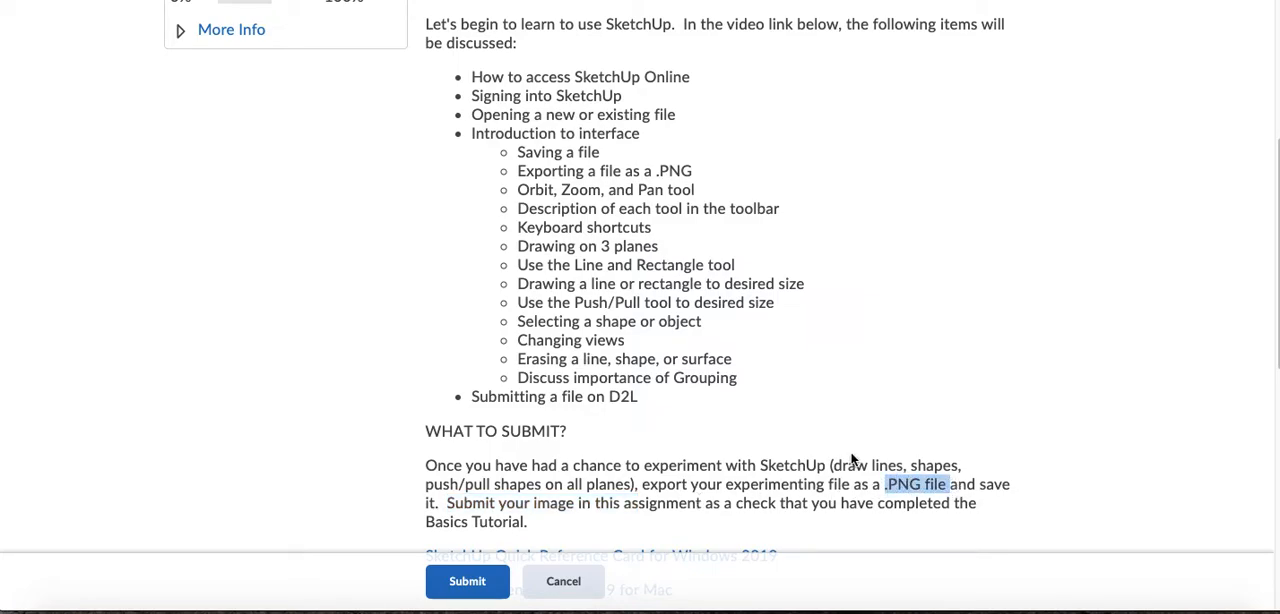
scroll(836, 445, up, 5)
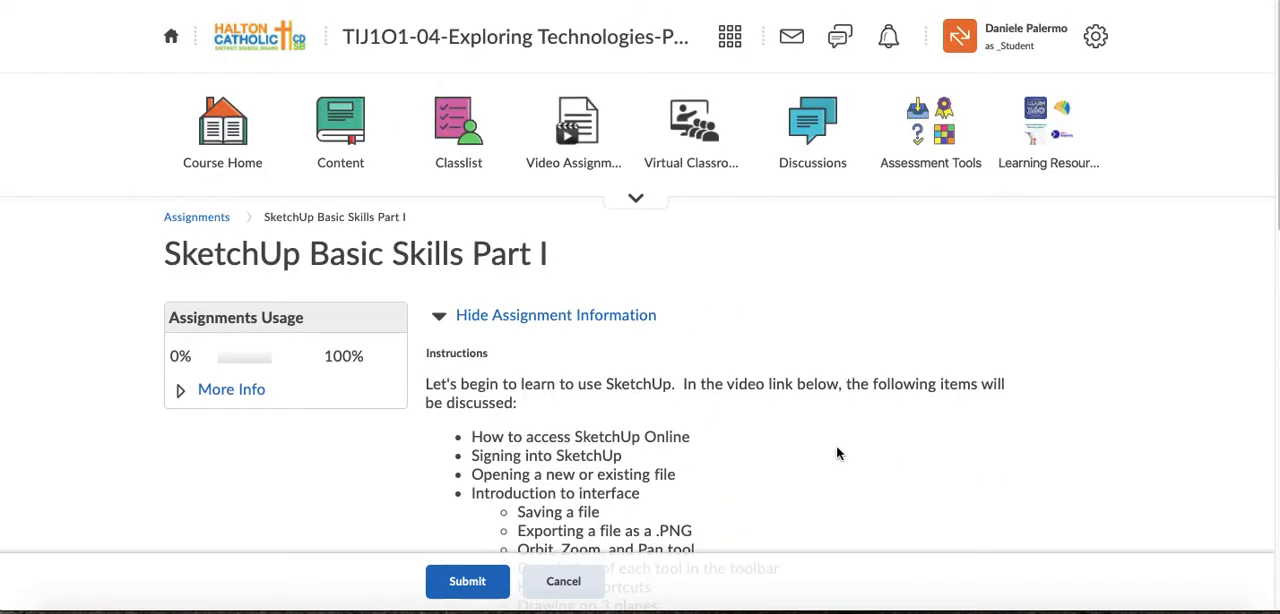
key(ctrl+t)
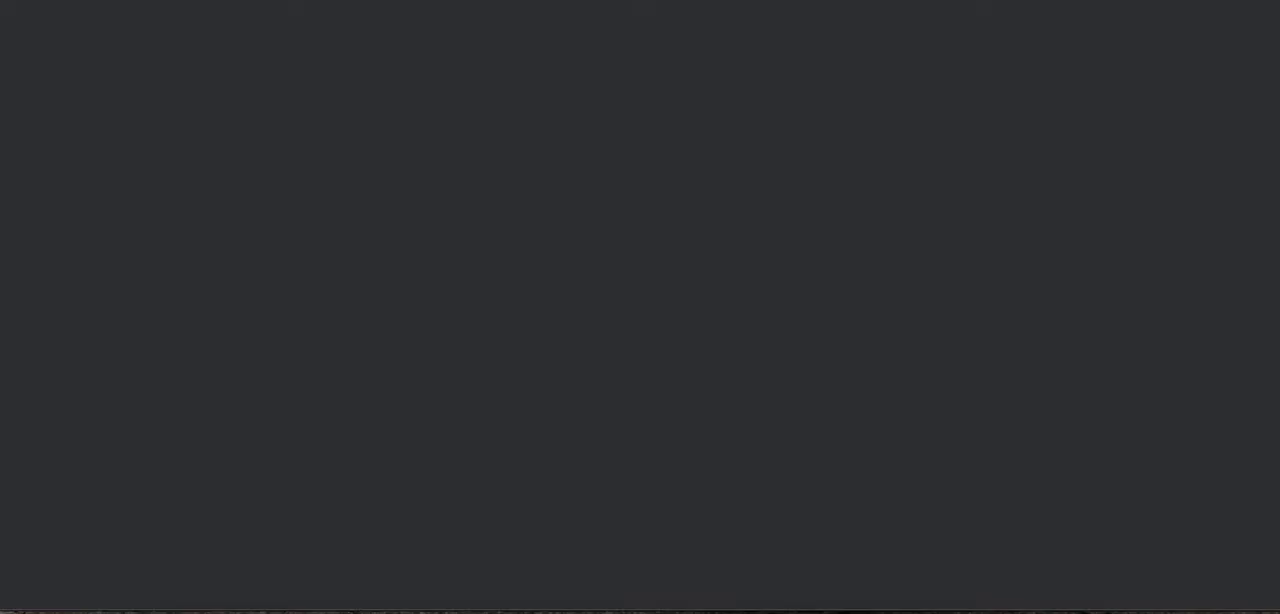
text(www)
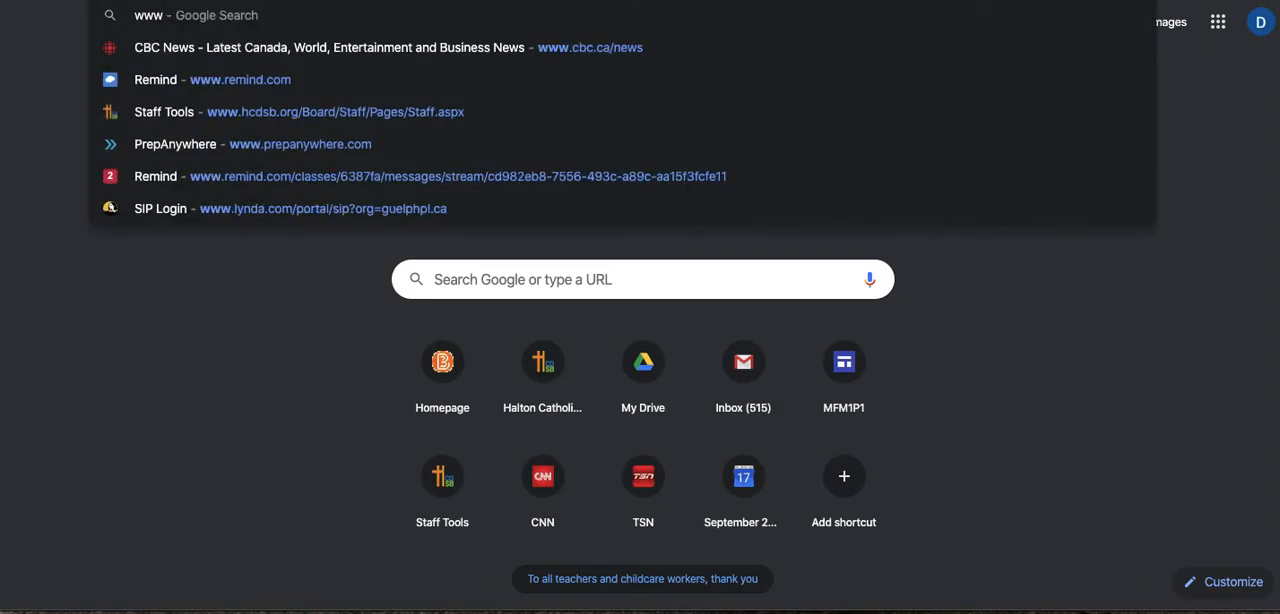
text(.sketchup)
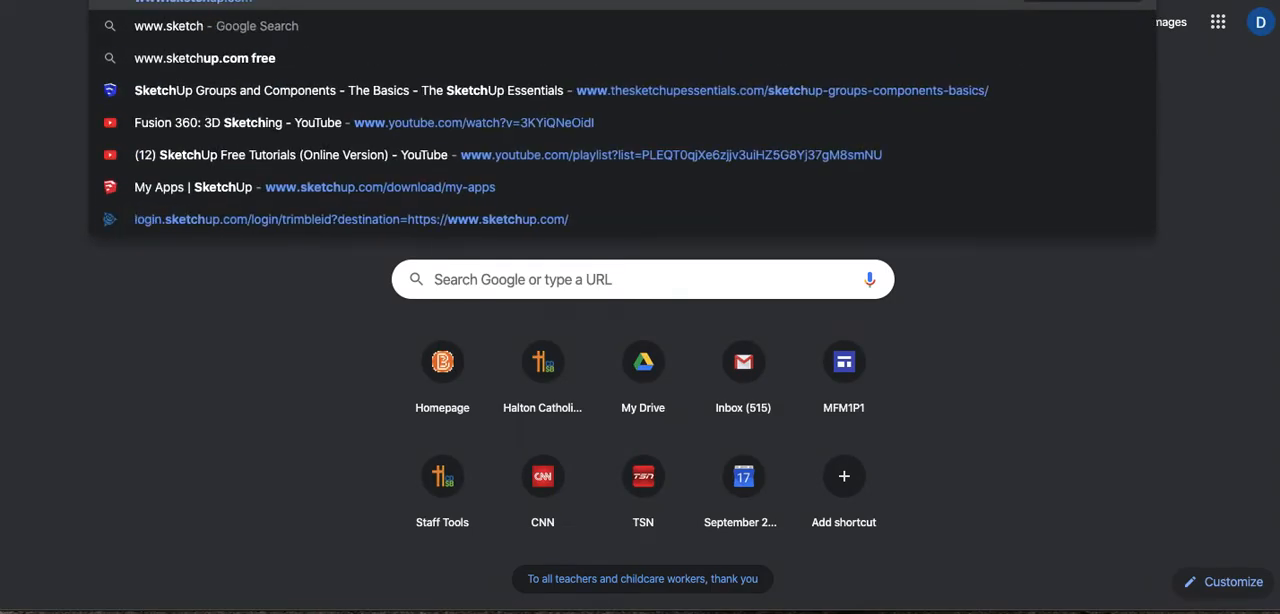
text(;.com)
key(Return)
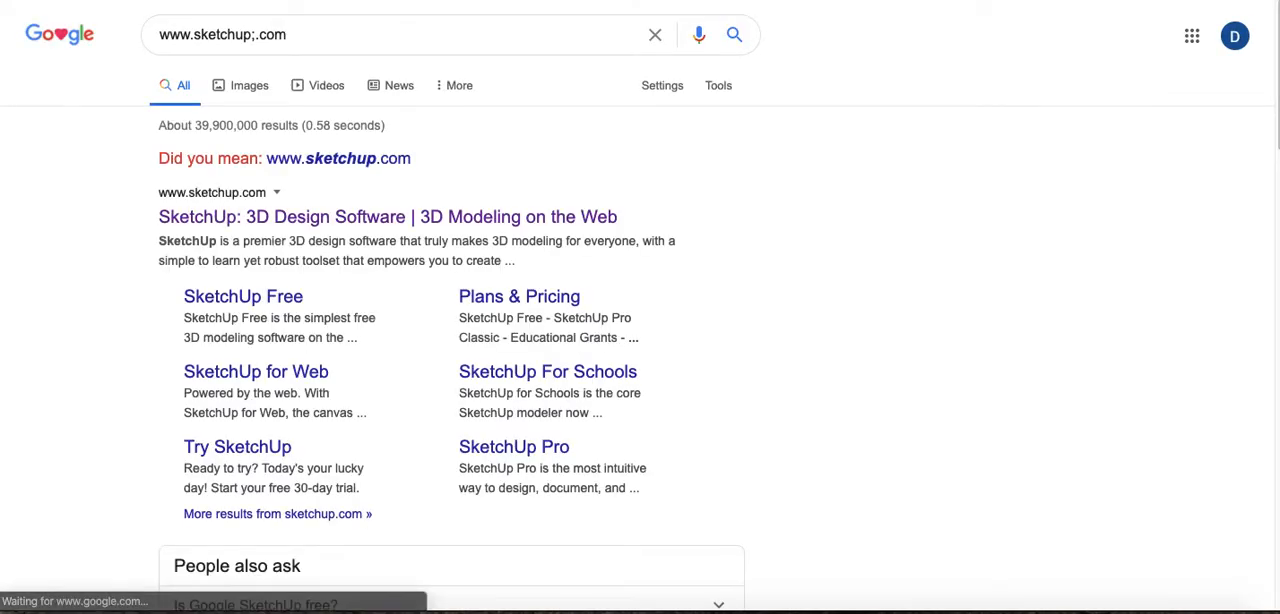
click(256, 34)
key(BackSpace)
key(Return)
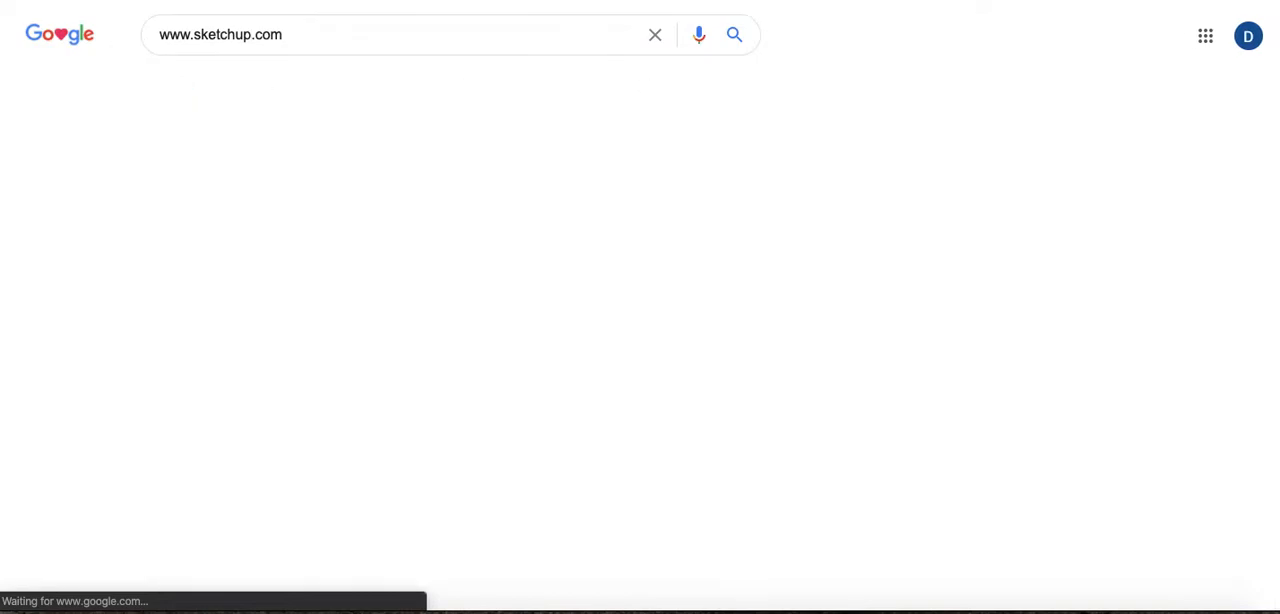
- Open the SketchUp website from the search results and sign in with the Google account
click(240, 192)
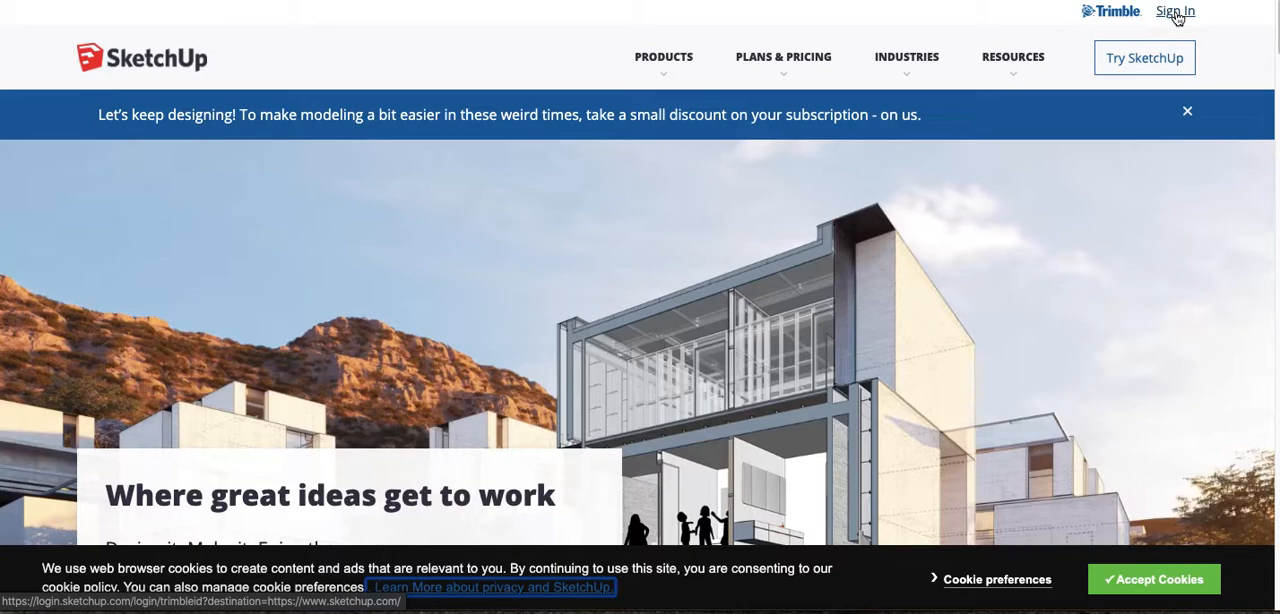
click(1176, 12)
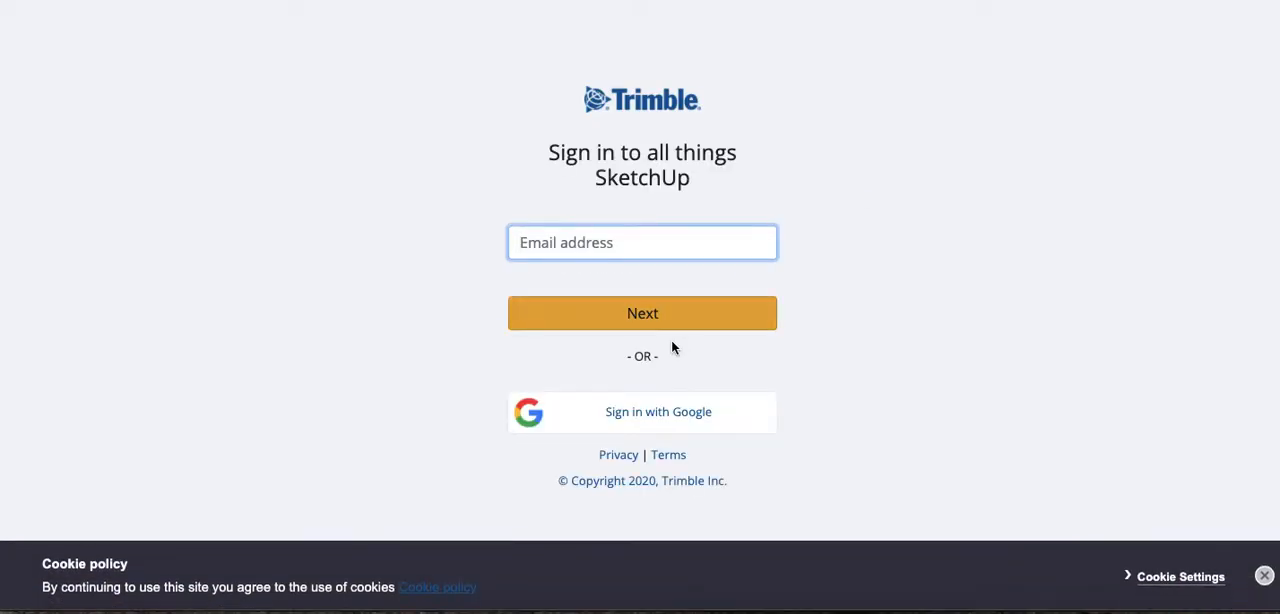
click(668, 426)
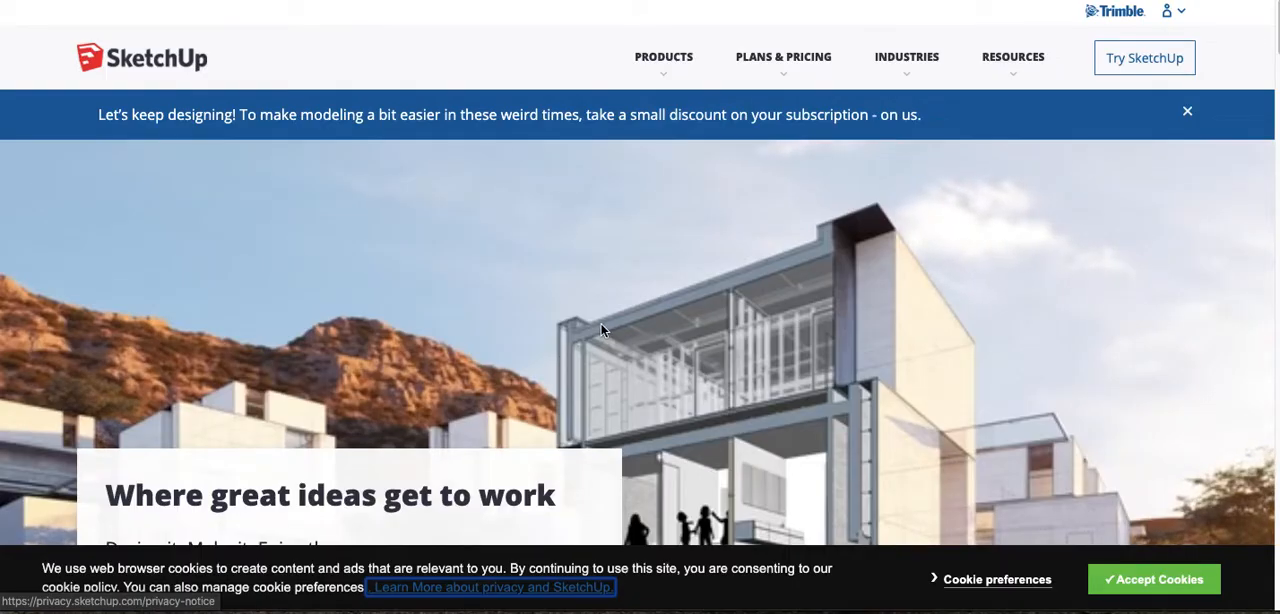
- Open My Apps from the signed-in account and launch SketchUp For Web
click(1181, 15)
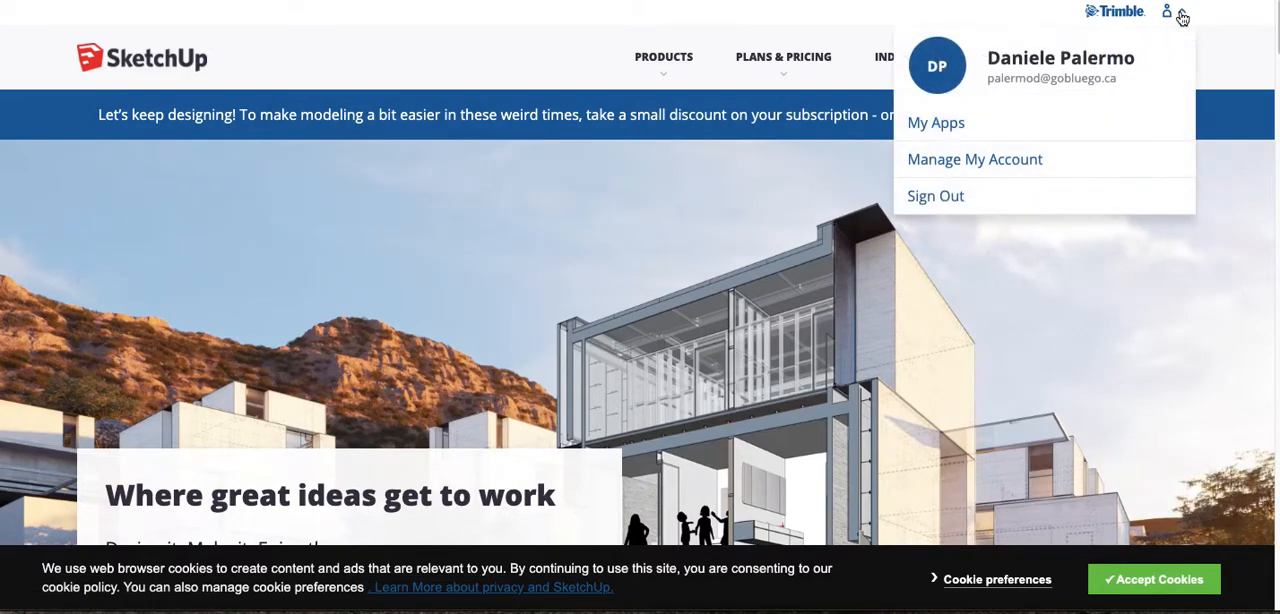
click(946, 125)
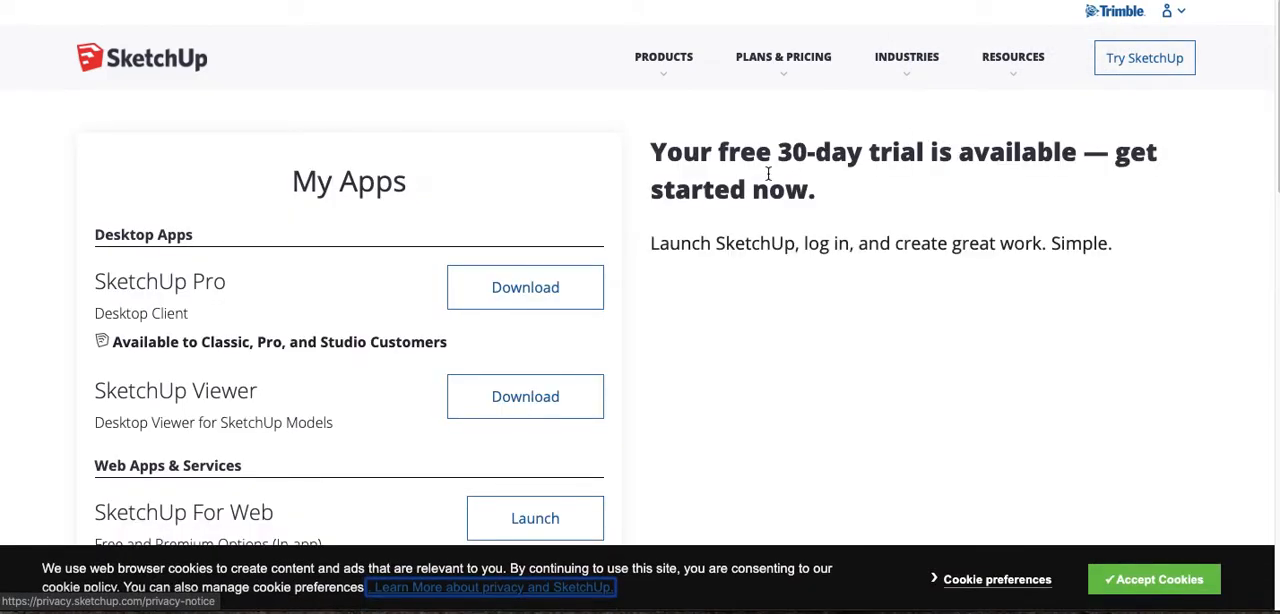
scroll(768, 174, down, 2)
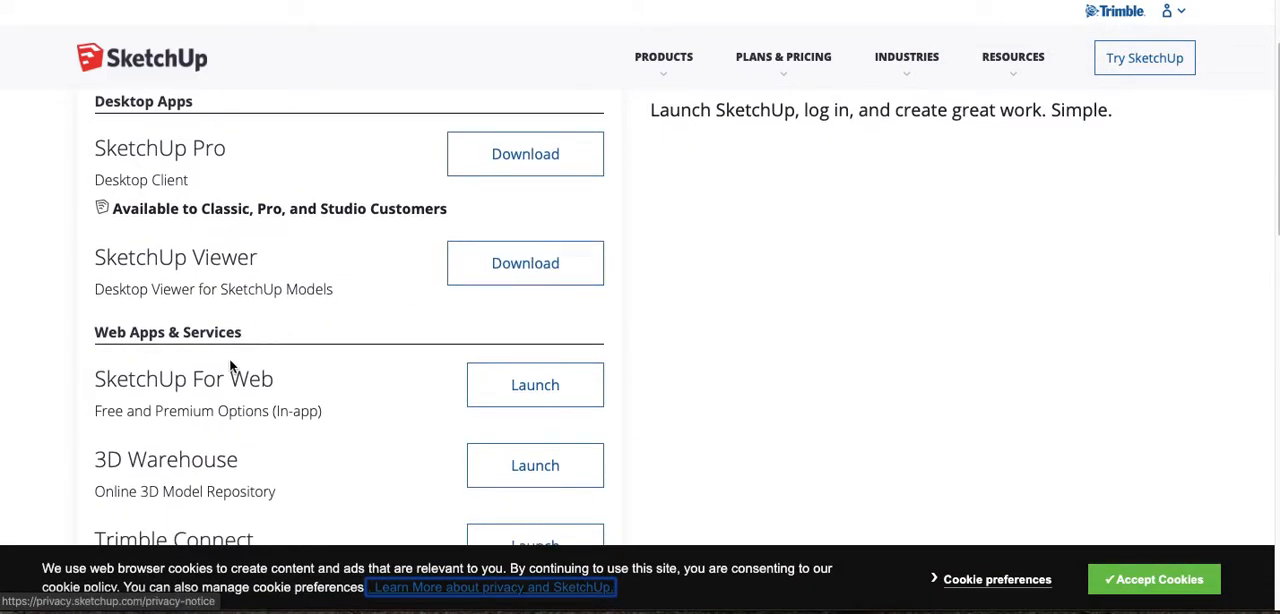
drag(95, 378, 291, 375)
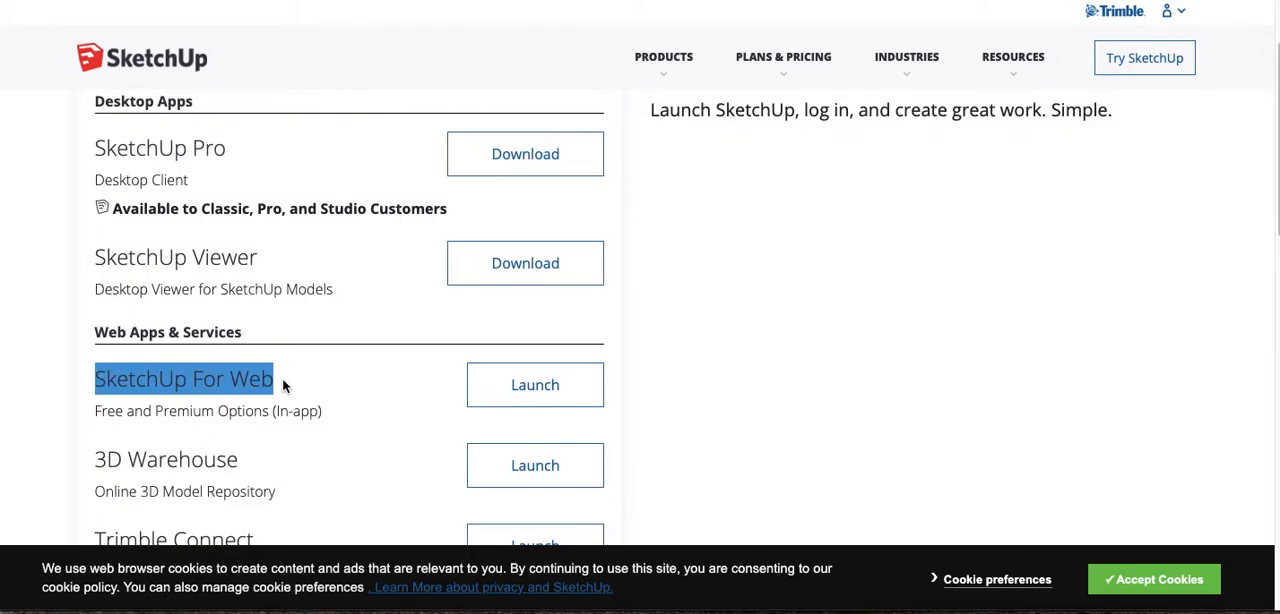
click(535, 386)
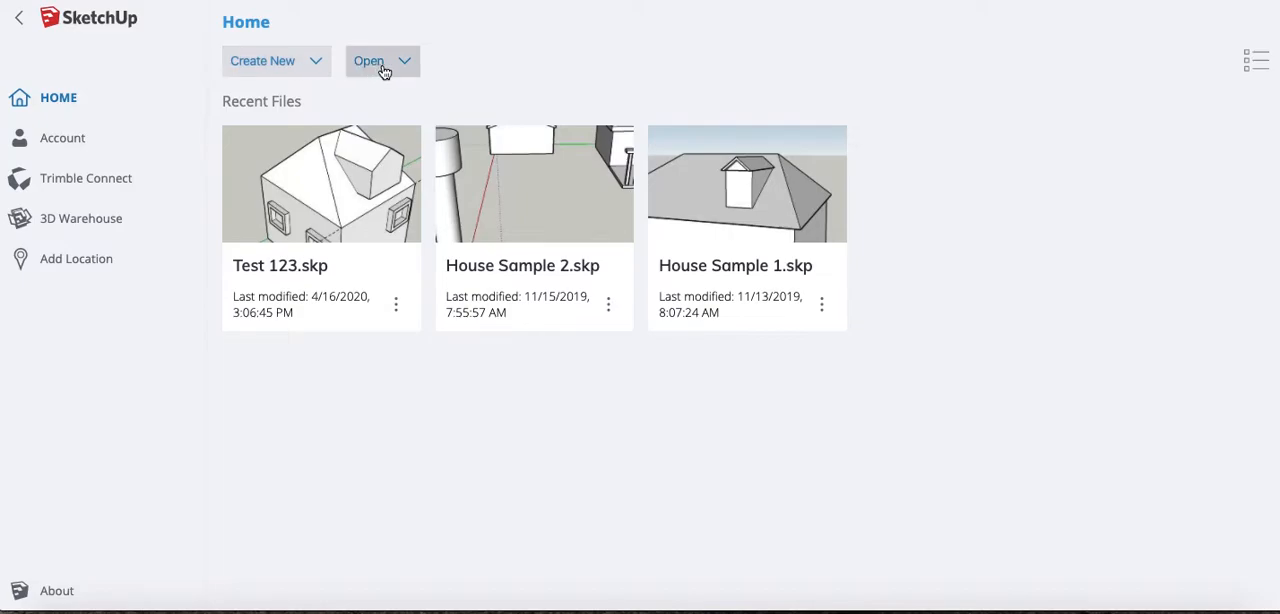
- Create a new model from the Simple Template - Feet and Inches
click(310, 64)
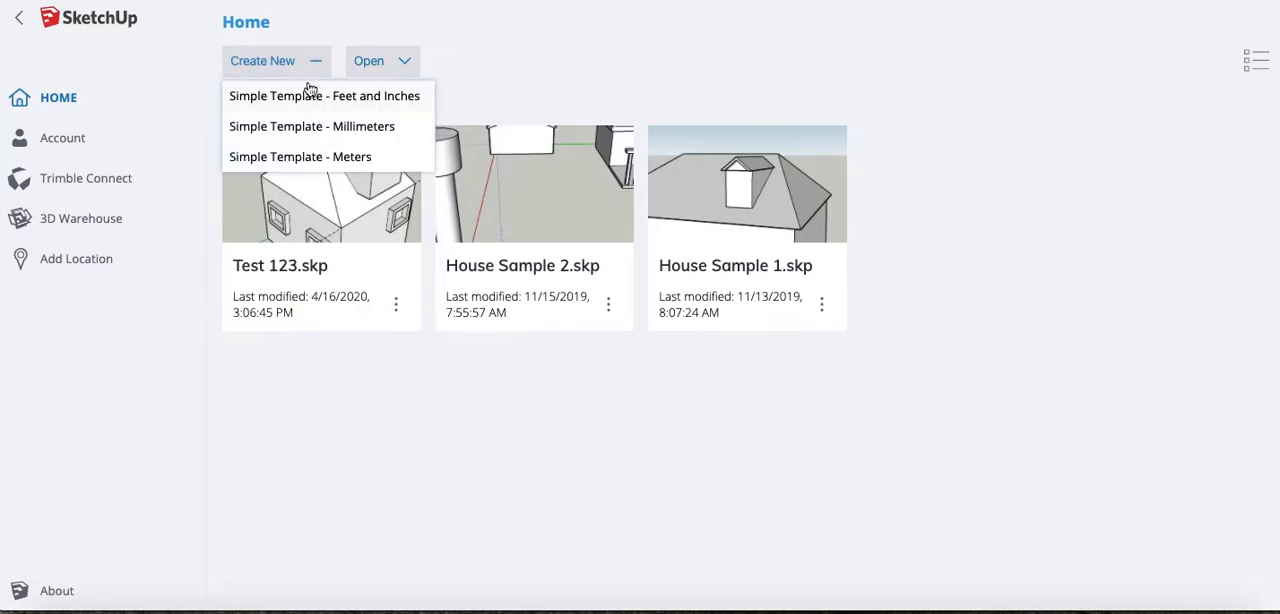
click(383, 101)
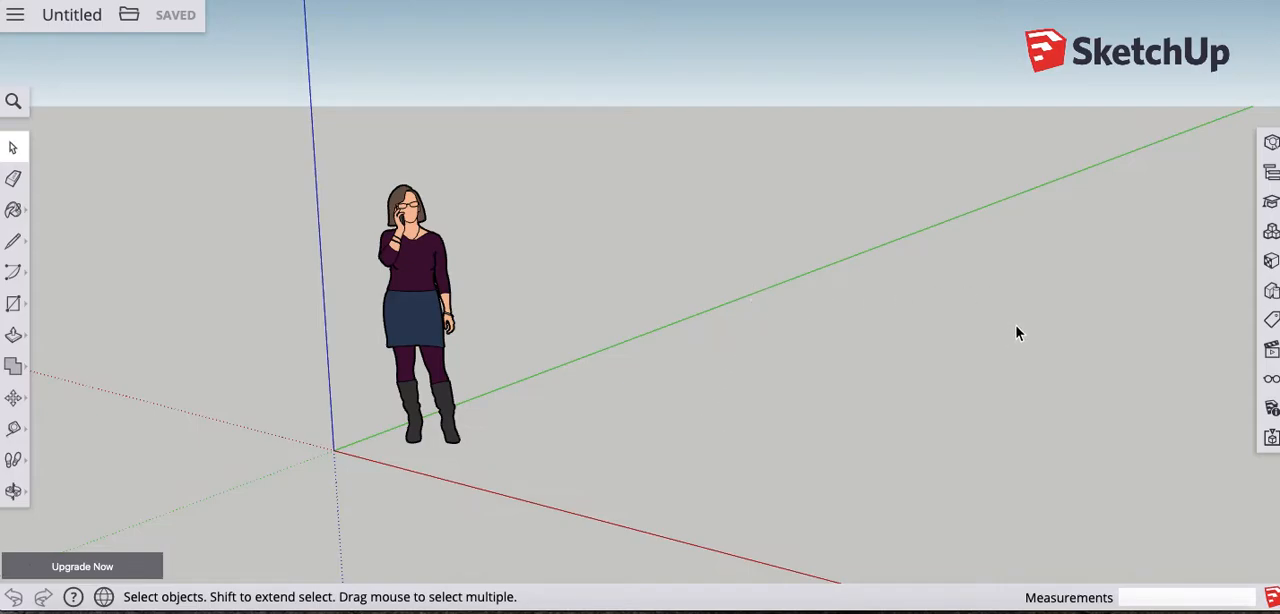
- Return to the home page and create a new model from the Simple Template - Meters instead
click(17, 17)
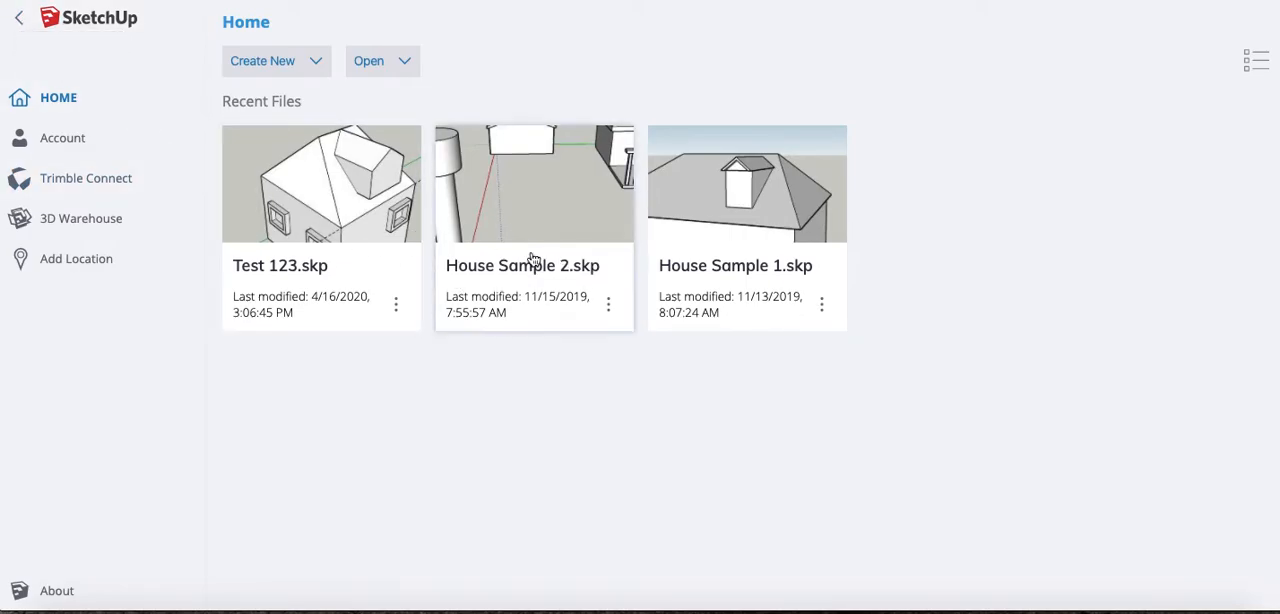
click(305, 62)
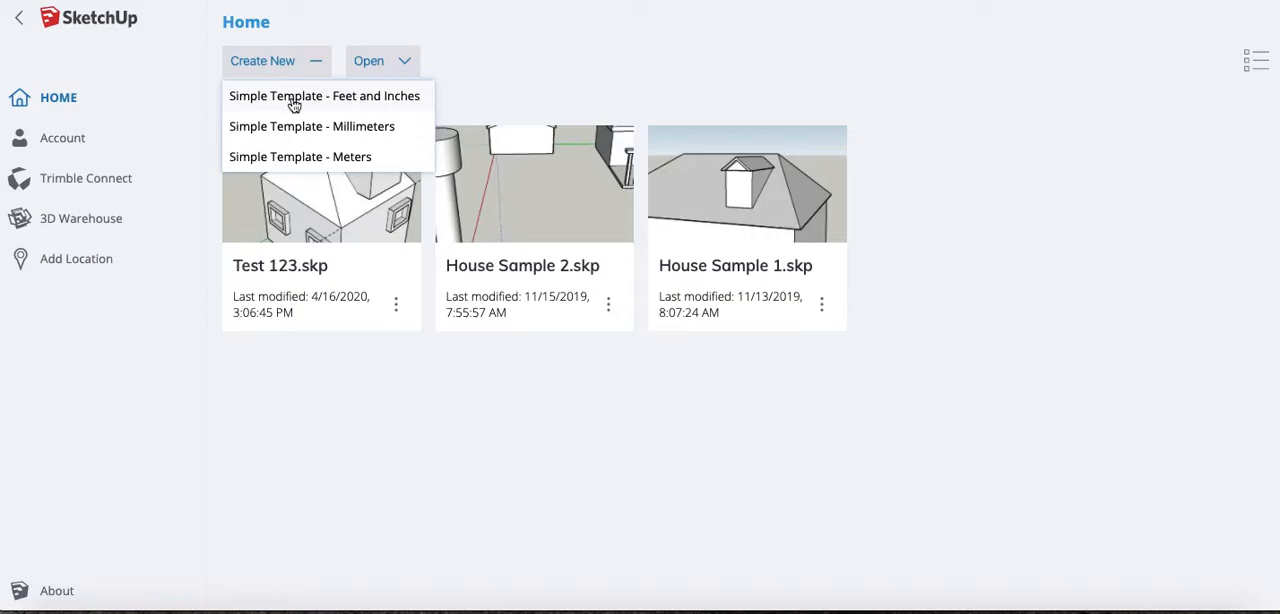
click(318, 160)
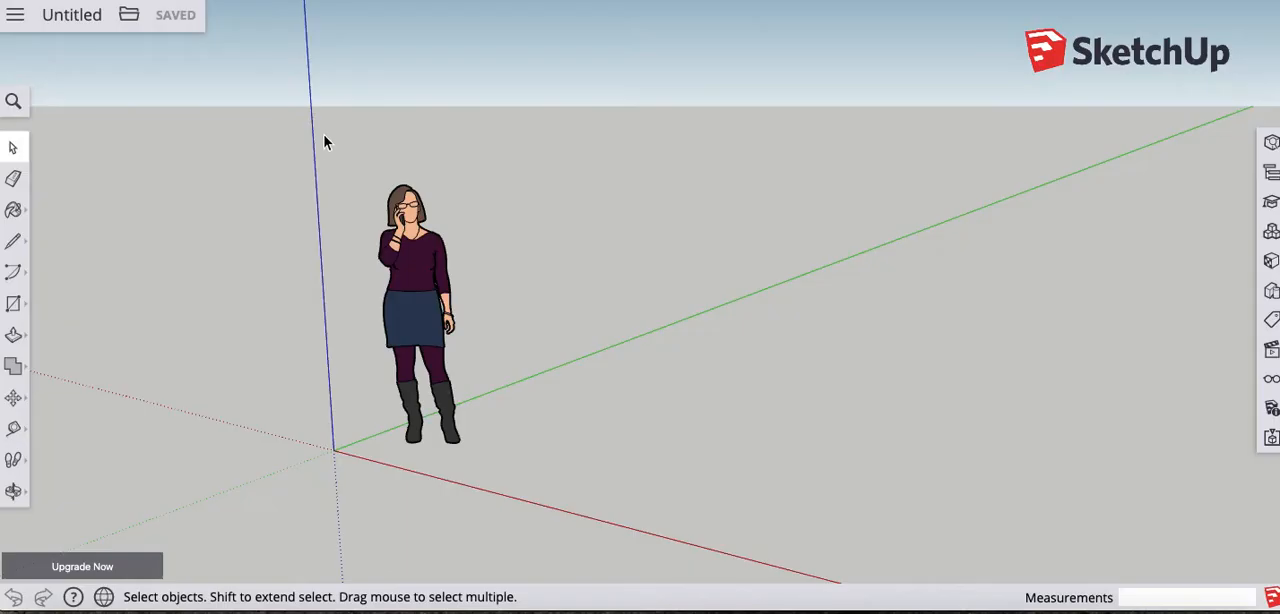
- Start saving the untitled model to the SketchUp project and create a folder there named "Test Folder"
click(94, 20)
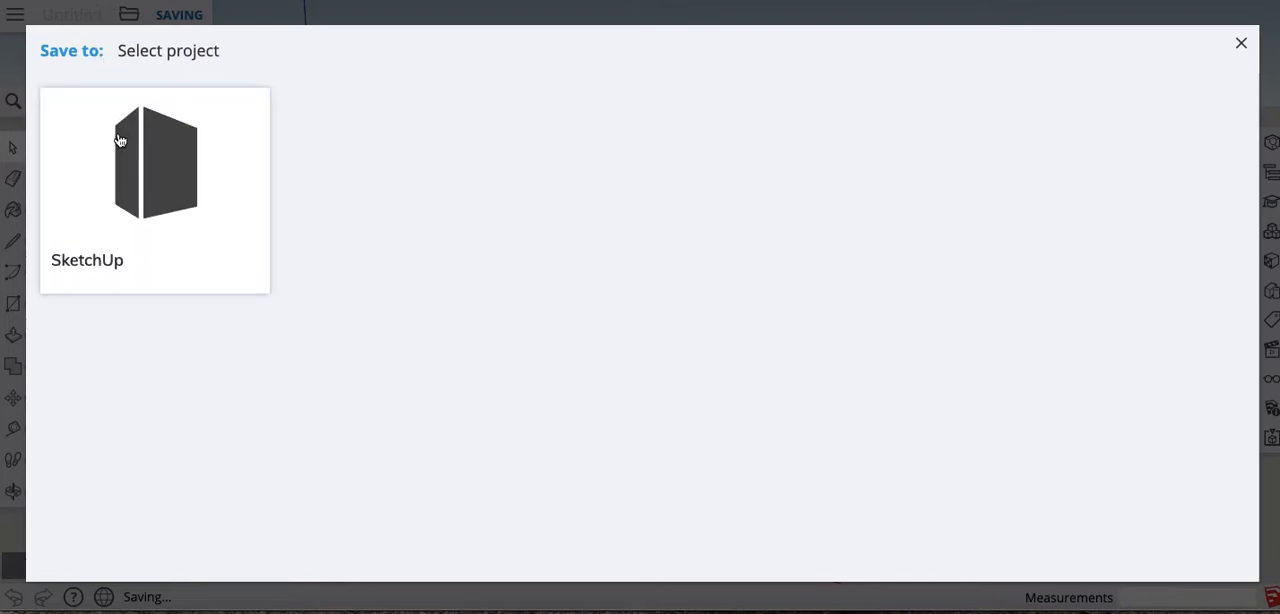
click(169, 191)
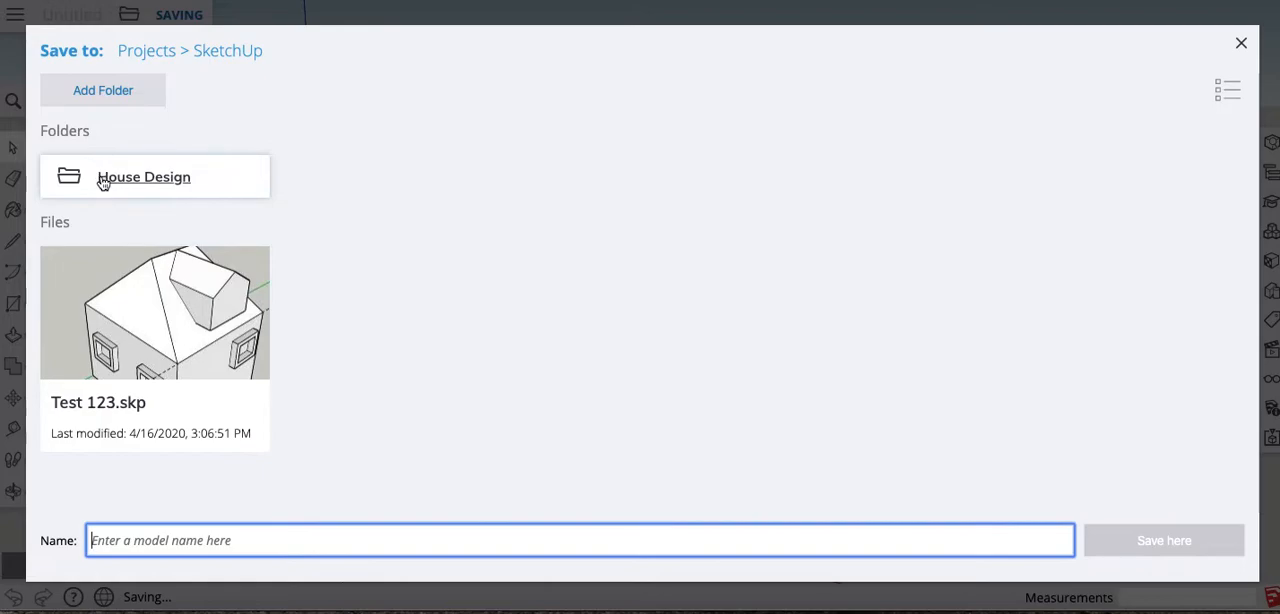
click(103, 93)
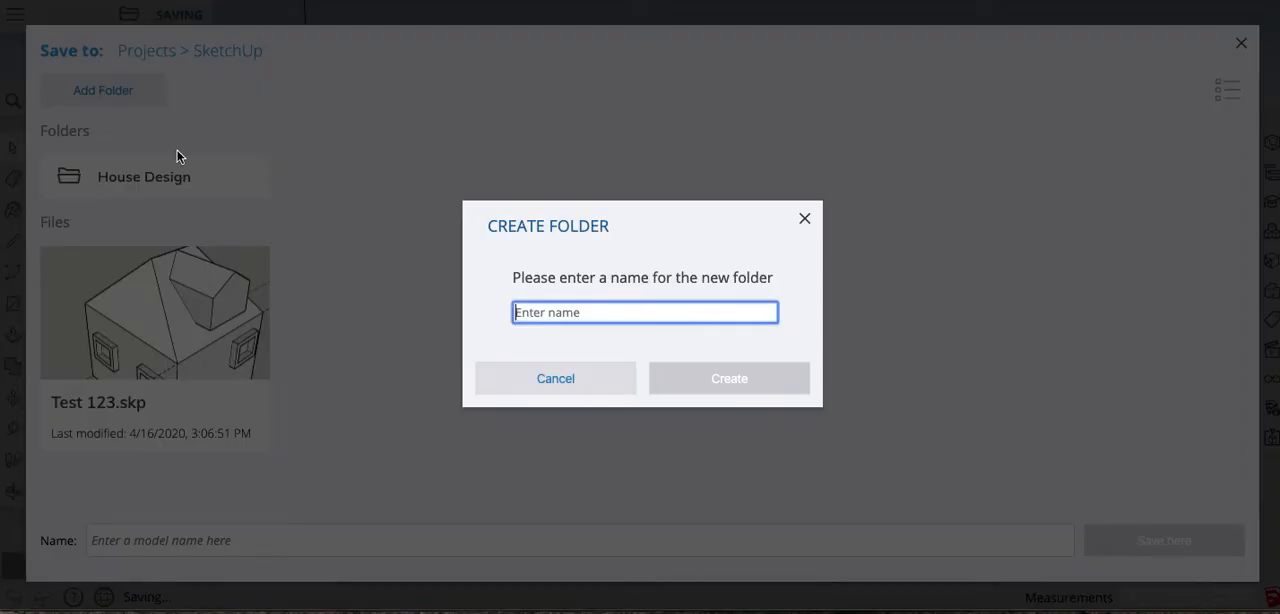
text(Test)
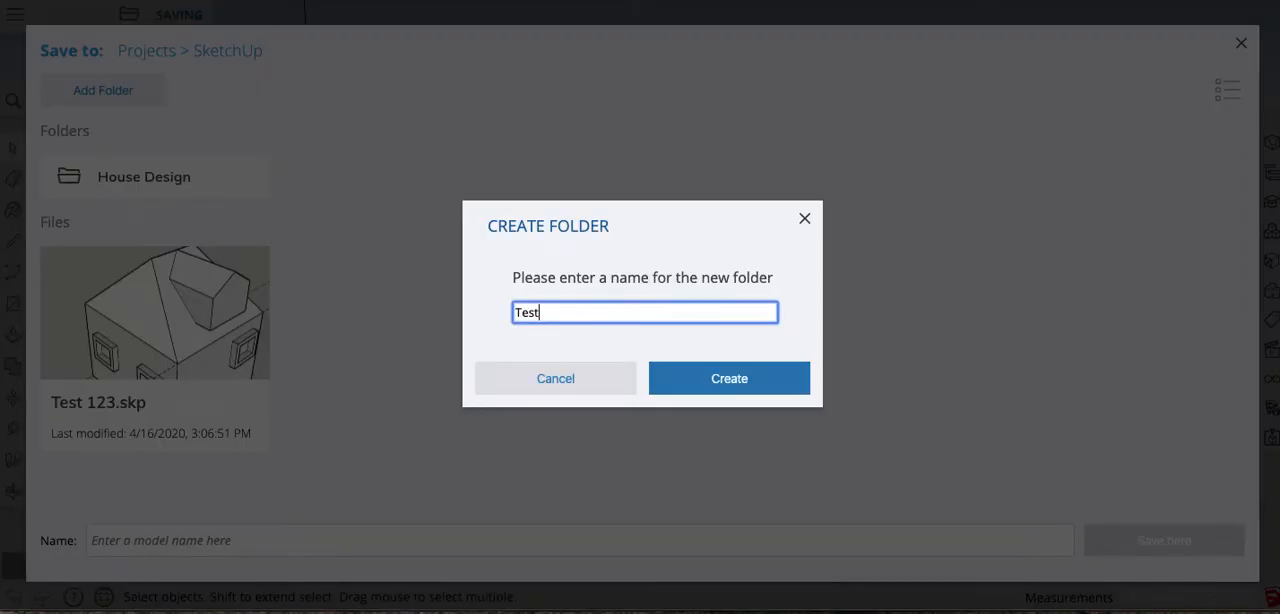
text( Folder)
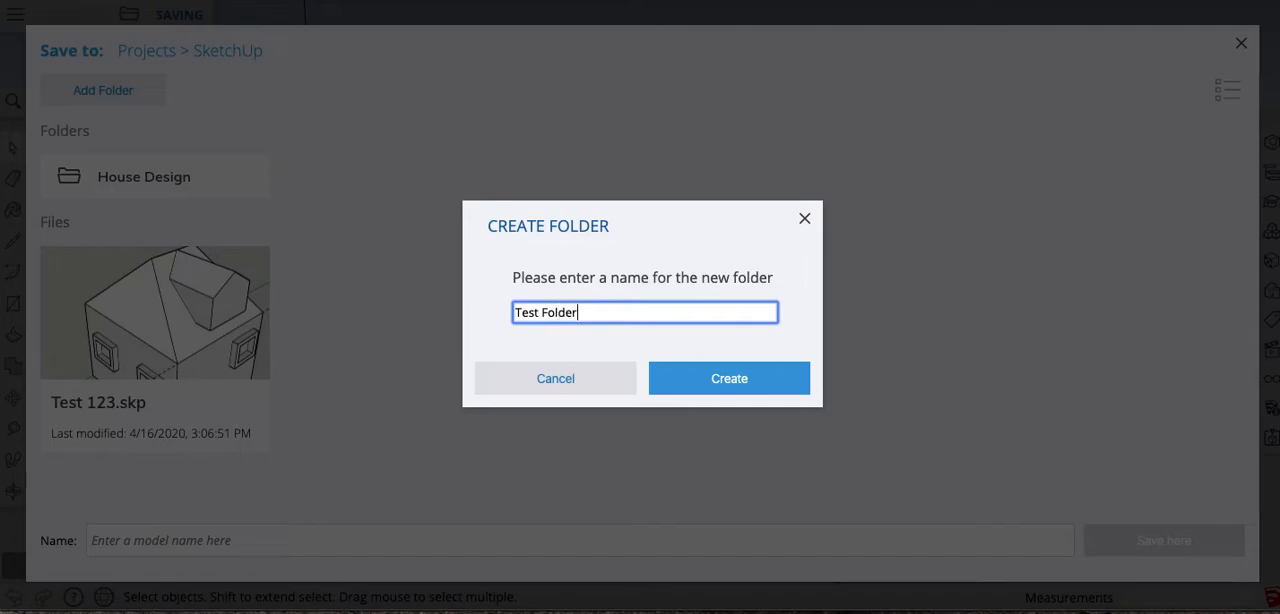
click(788, 395)
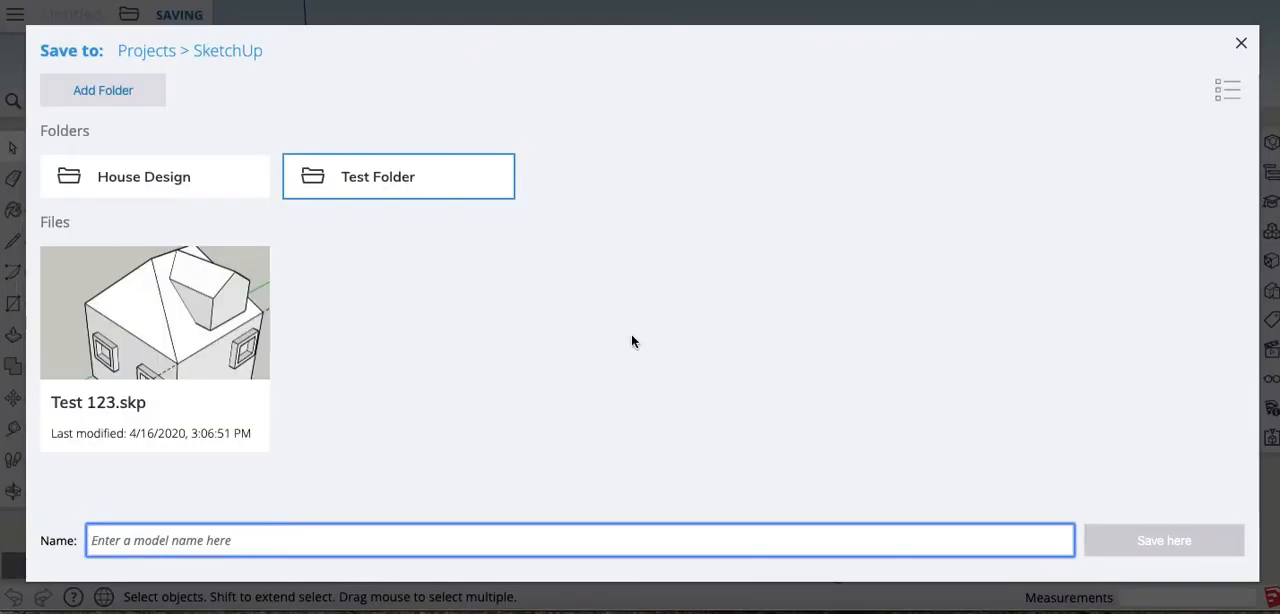
- Save the model inside Test Folder under the name "Test123"
click(398, 179)
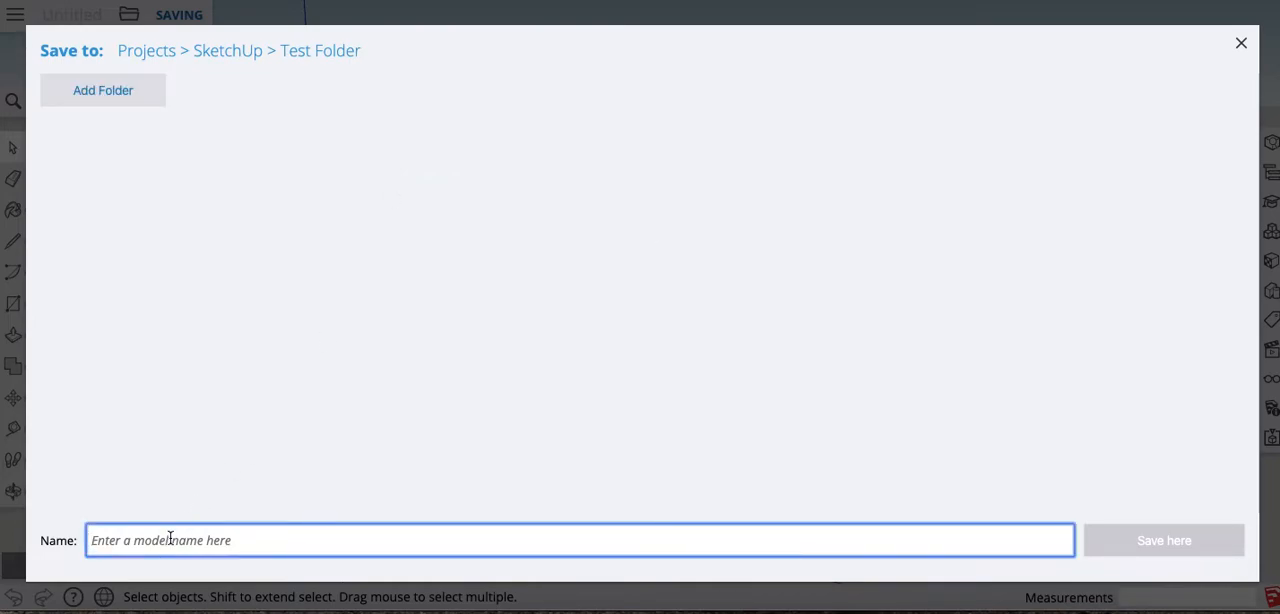
text(Test)
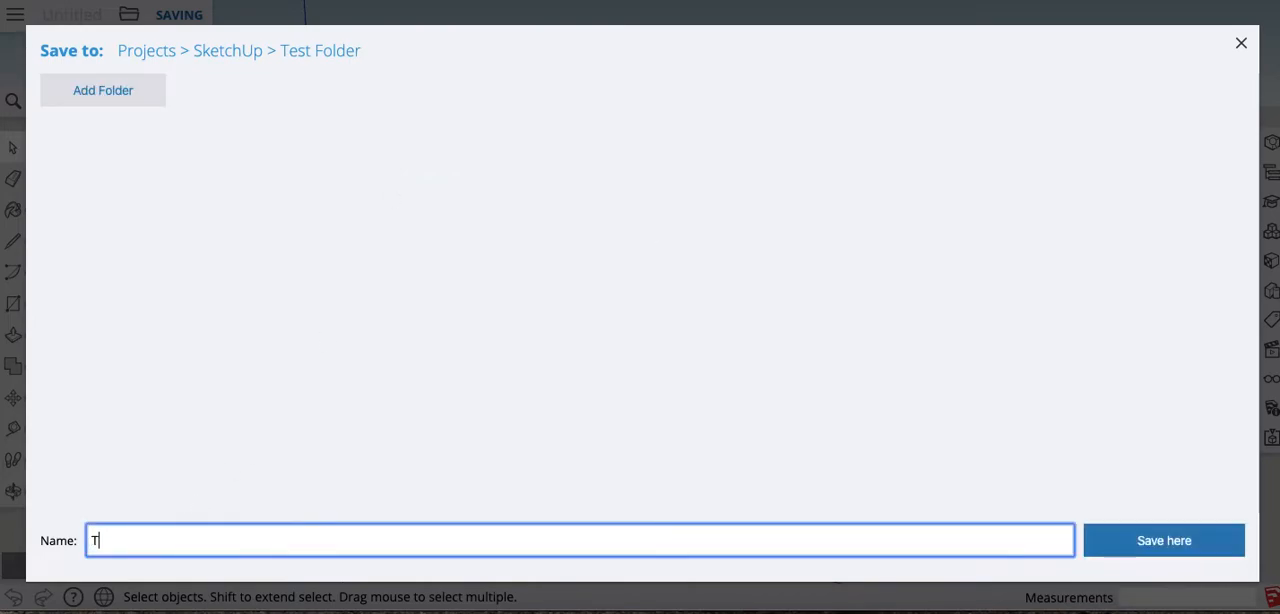
text(123)
click(1175, 555)
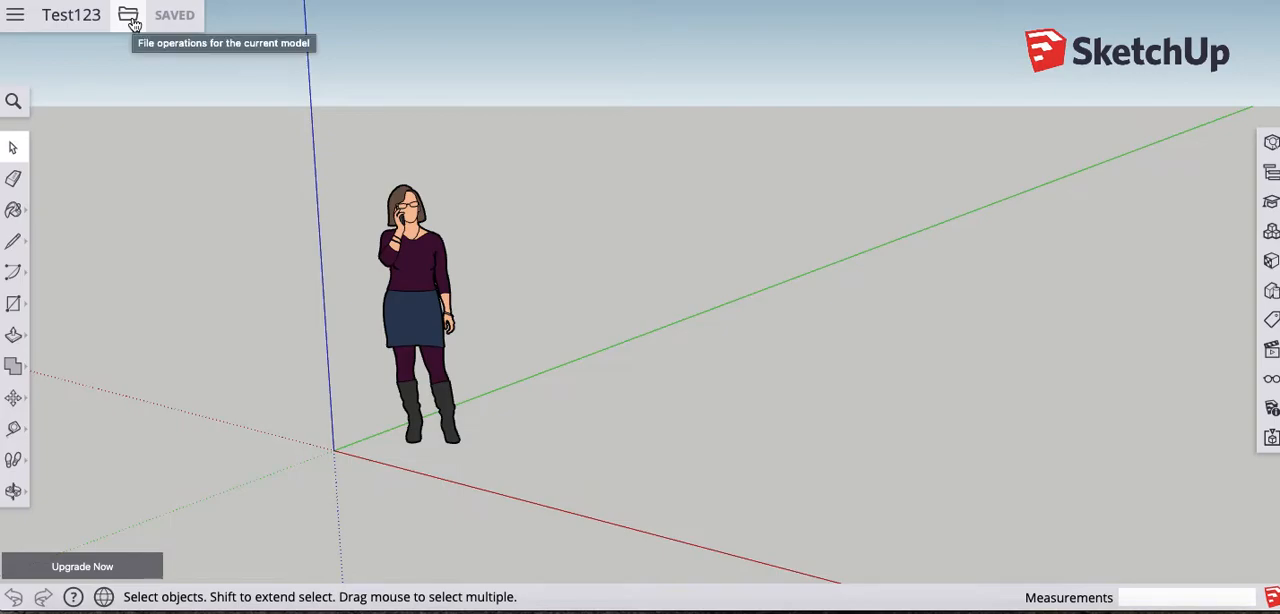
- Look through the file operations and export options for the model, then check the tutorial outline in Preview
click(133, 23)
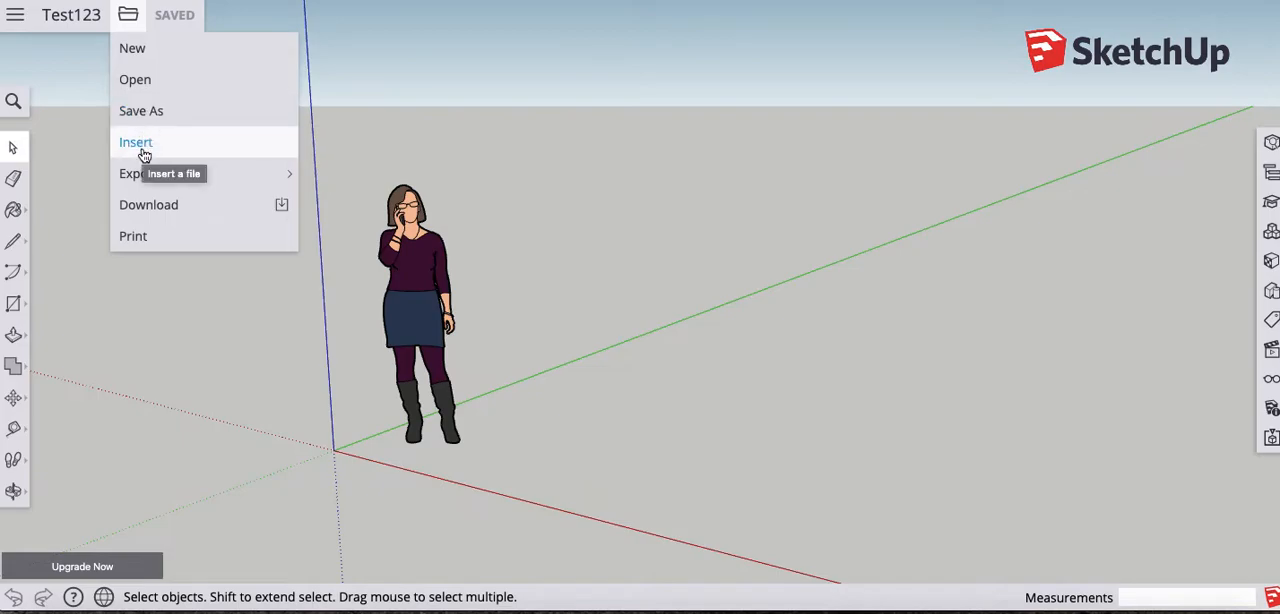
mouse_move(137, 180)
mouse_move(176, 178)
mouse_move(249, 174)
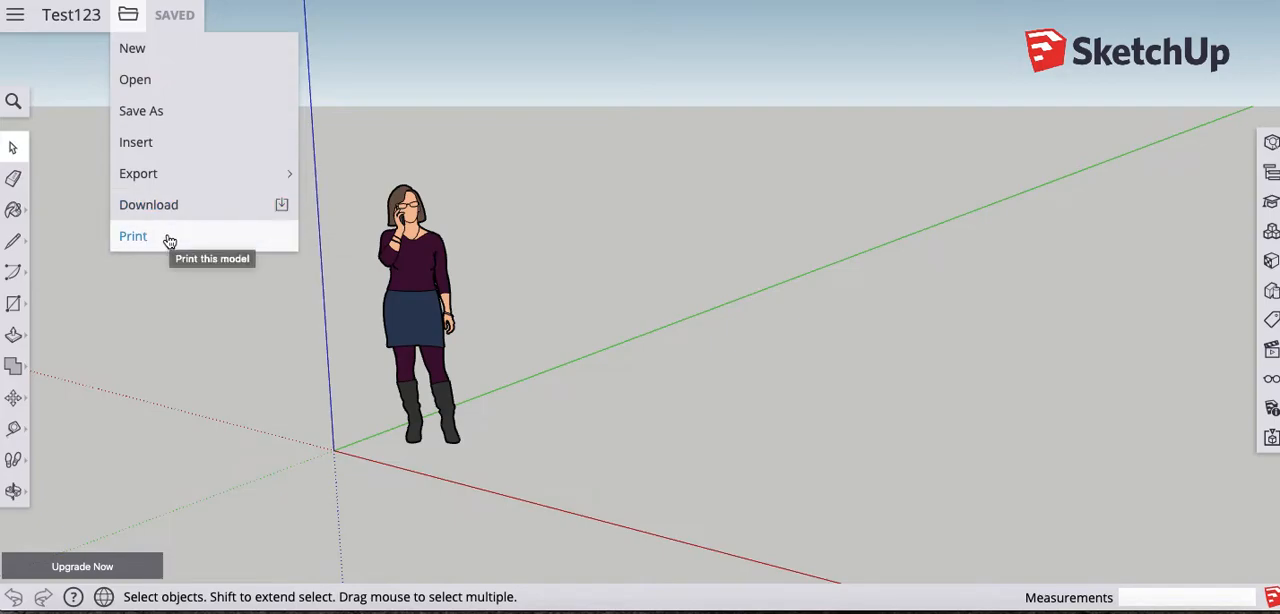
click(381, 40)
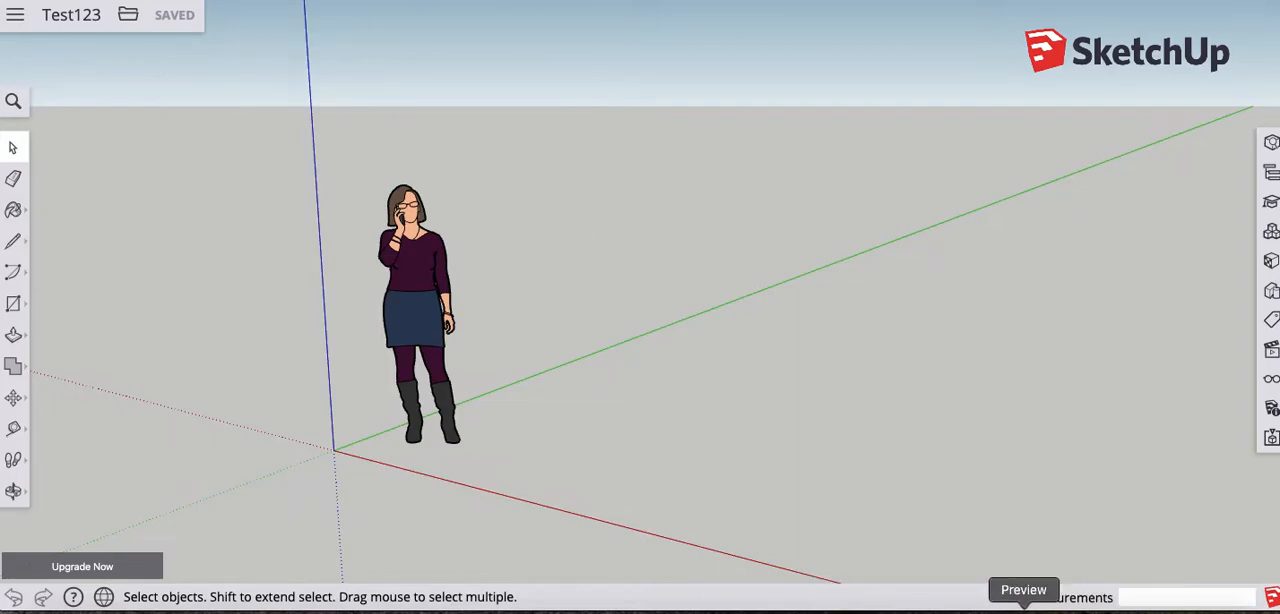
click(1023, 612)
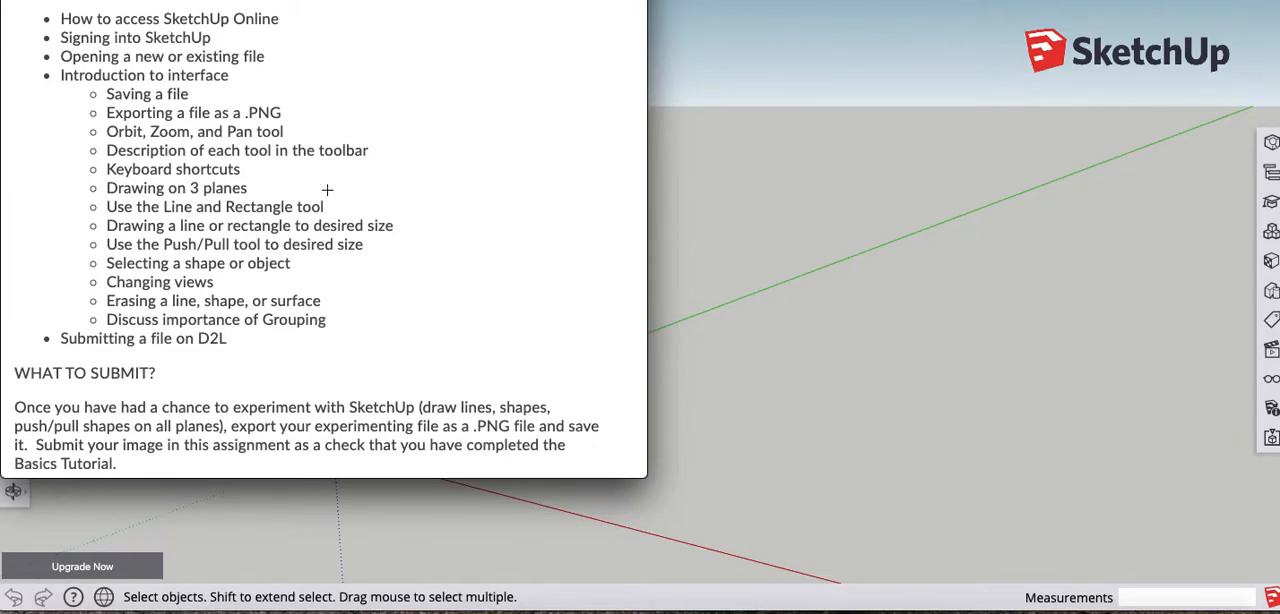
- Switch back to the SketchUp website, glance at the account options and launch SketchUp For Web again
click(835, 608)
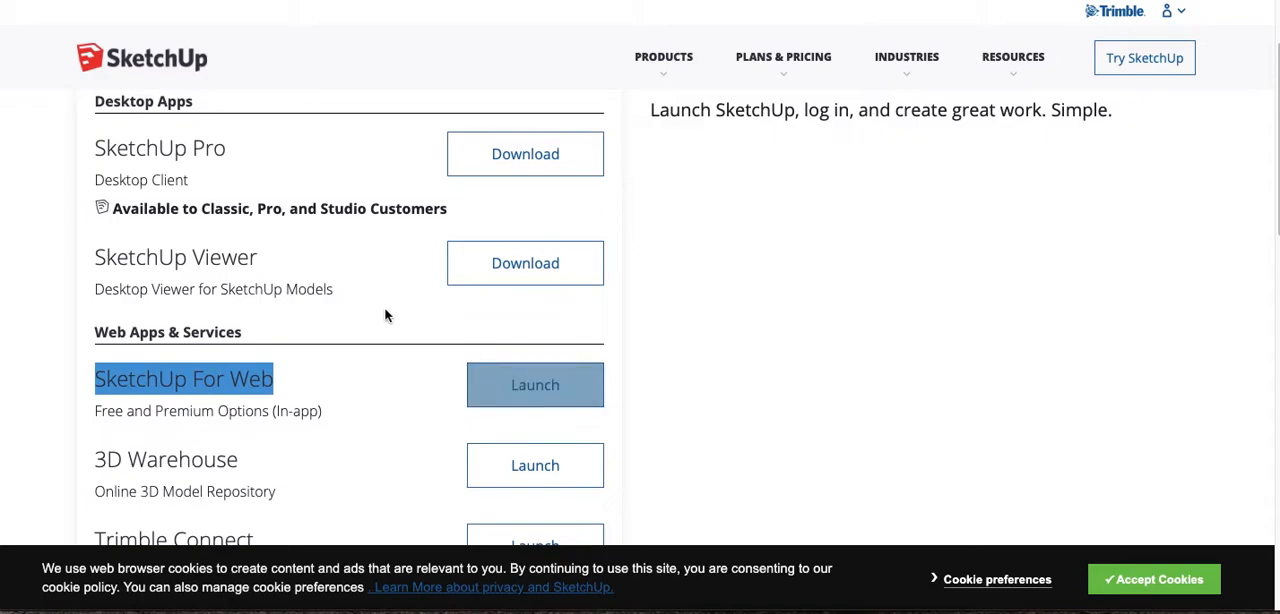
click(415, 378)
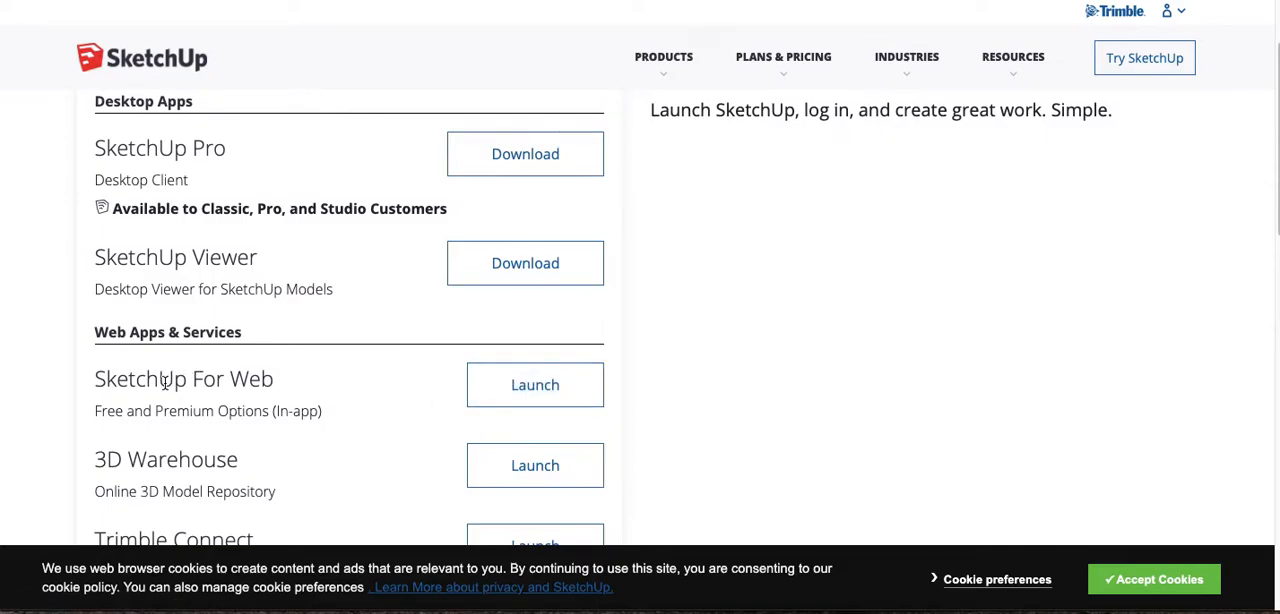
click(1176, 16)
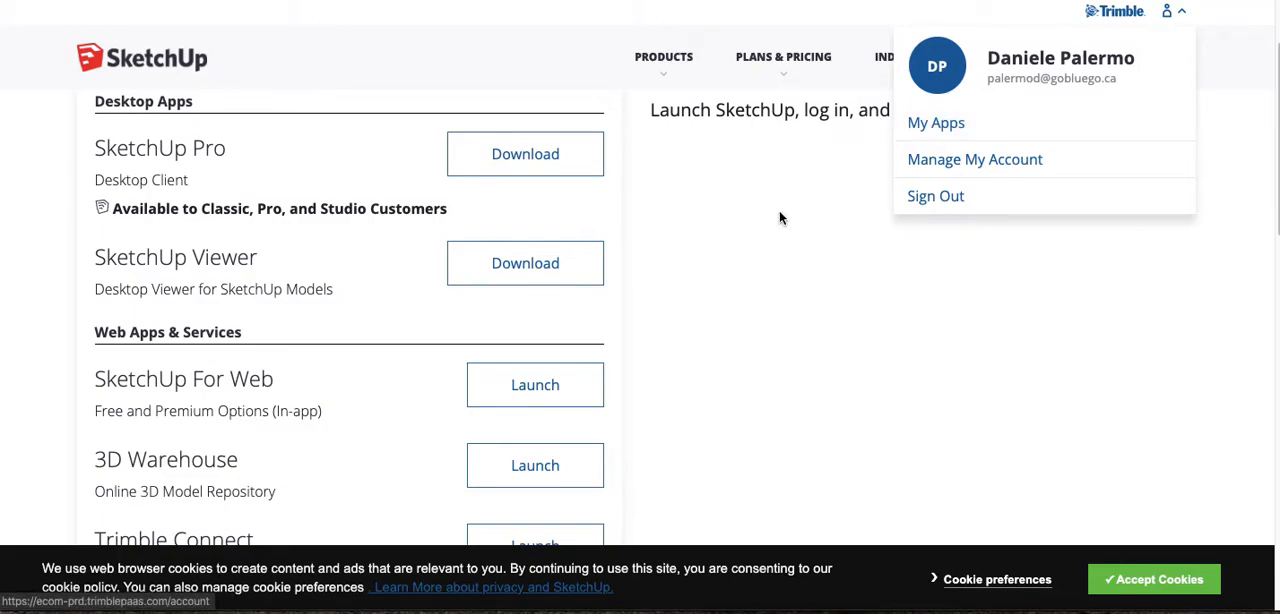
click(577, 369)
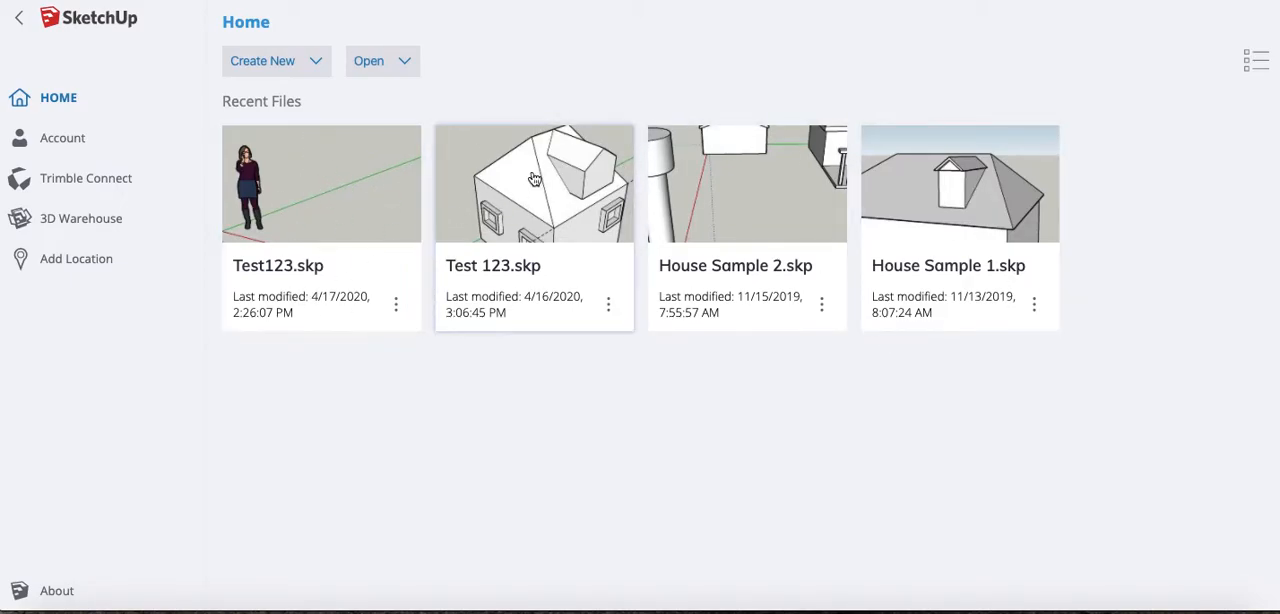
- Open Test123.skp from Test Folder in the SketchUp project on Trimble Connect
click(405, 62)
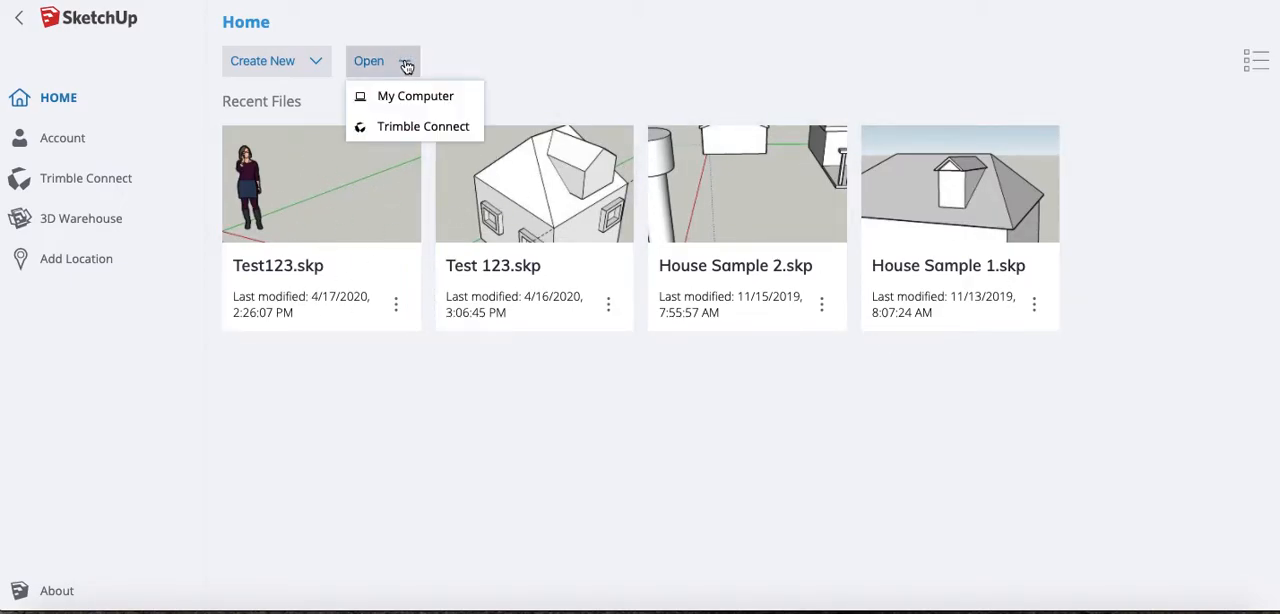
click(400, 128)
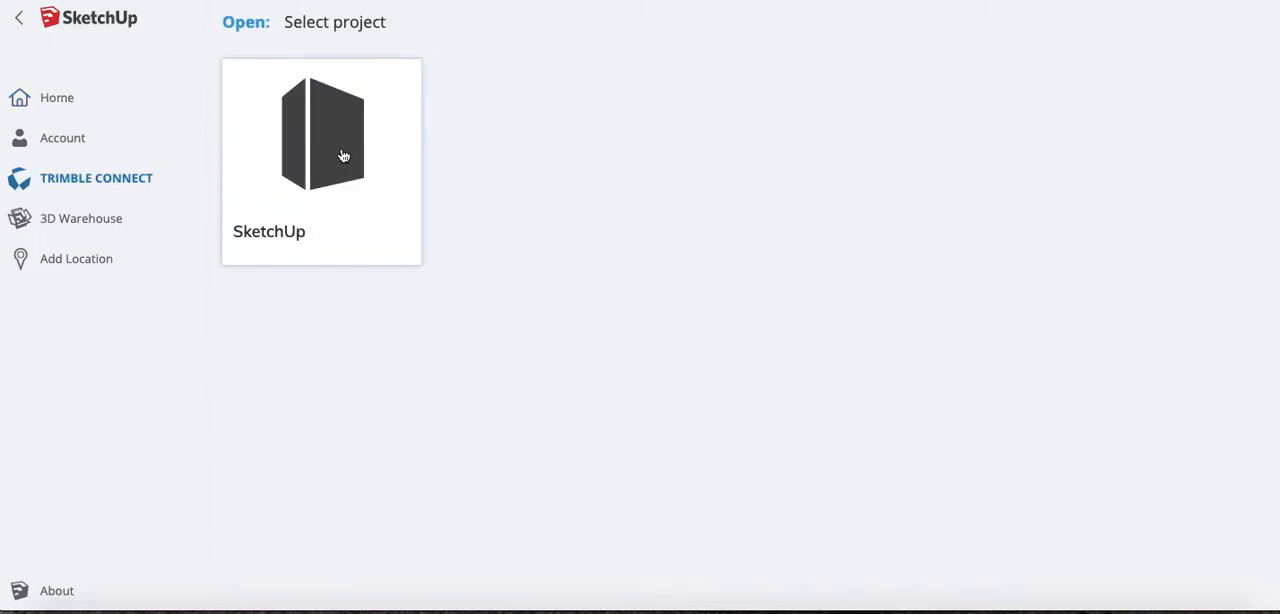
click(301, 145)
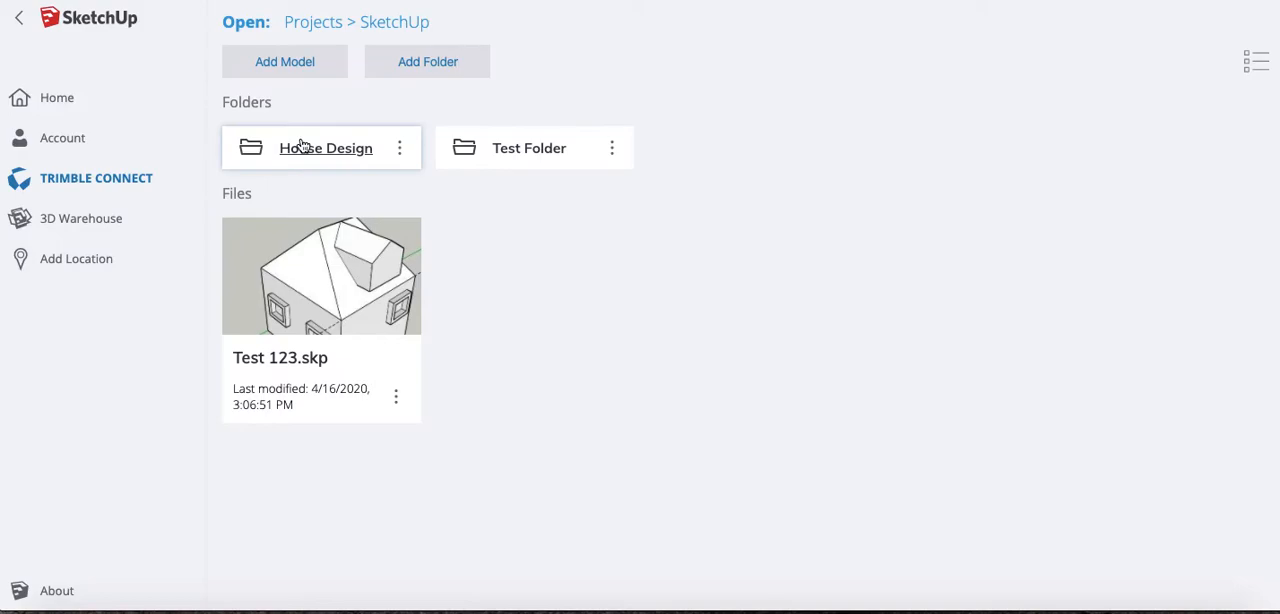
click(526, 148)
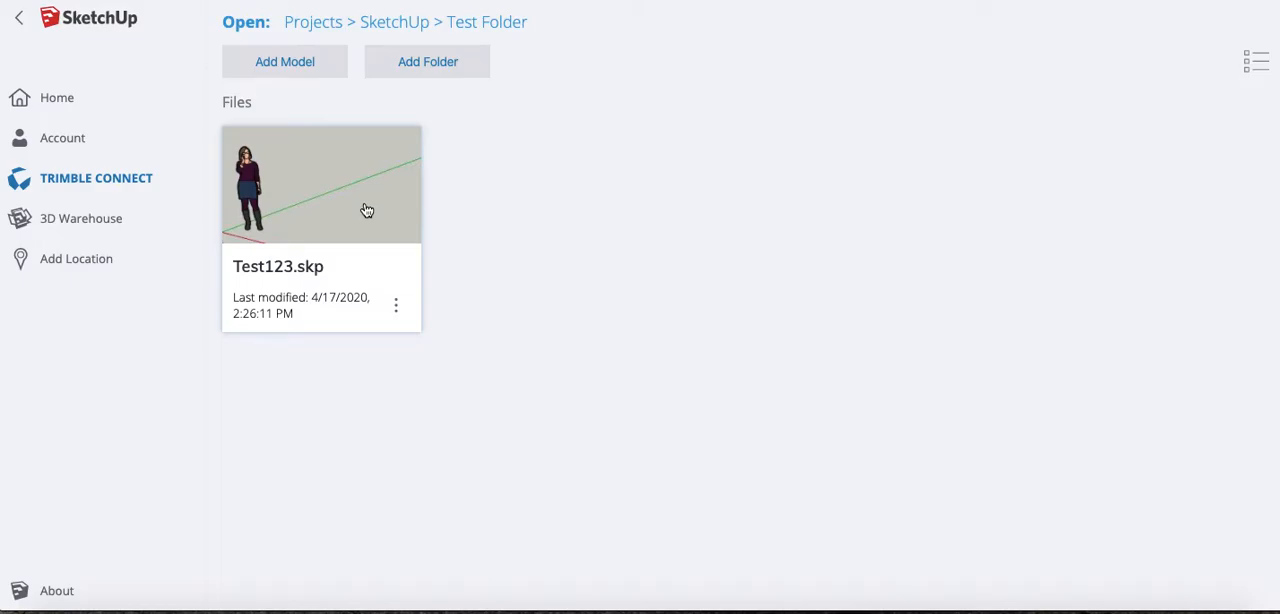
click(367, 210)
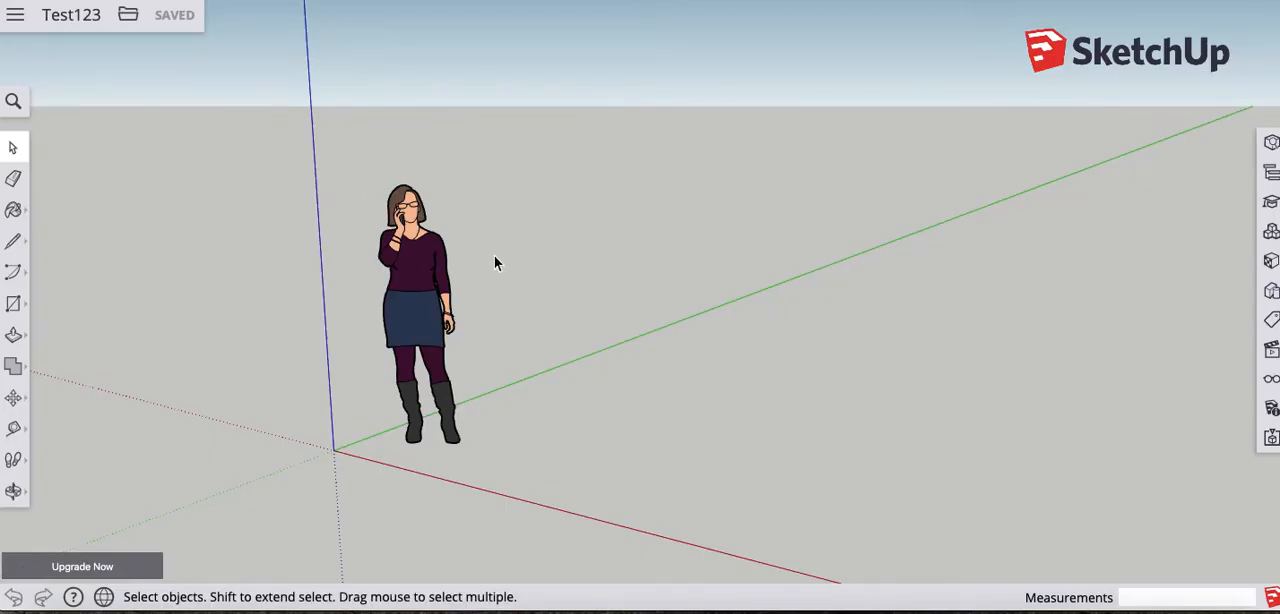
- Check the tutorial outline in Preview, then export the Test123 model as a PNG
click(1023, 611)
click(128, 17)
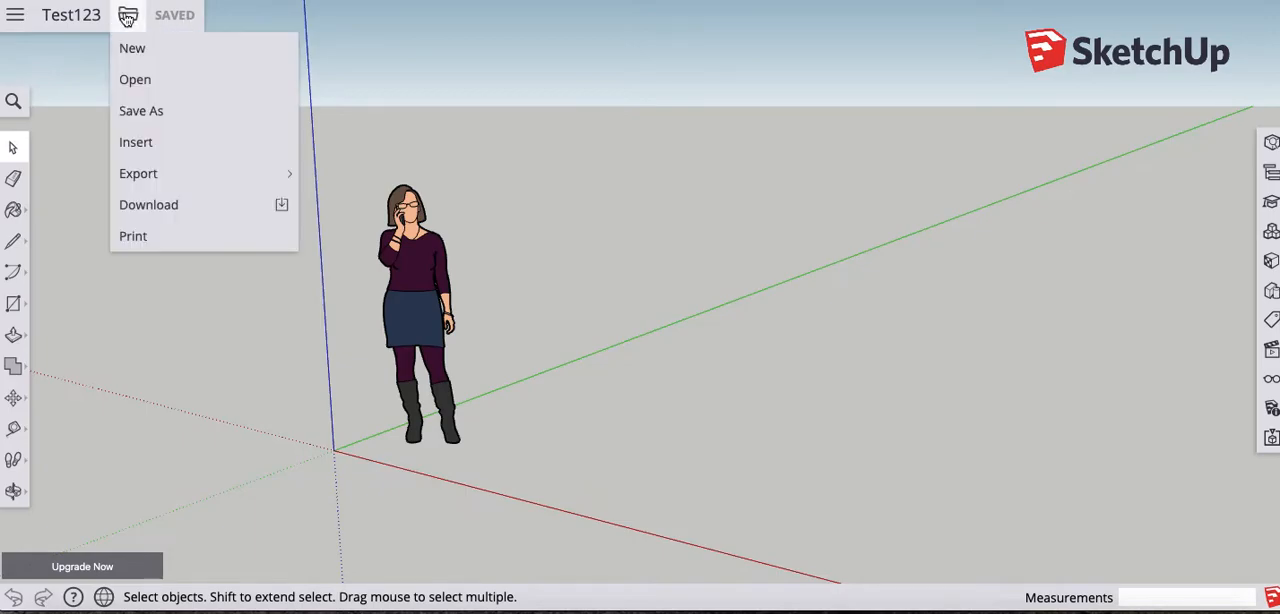
mouse_move(143, 175)
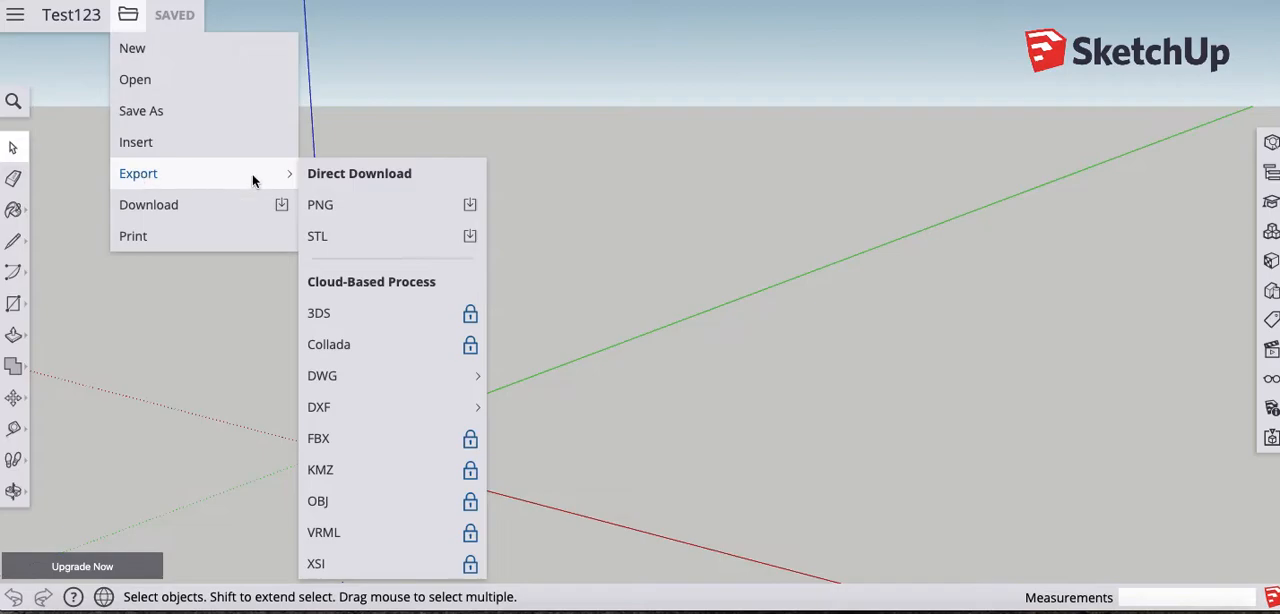
click(372, 207)
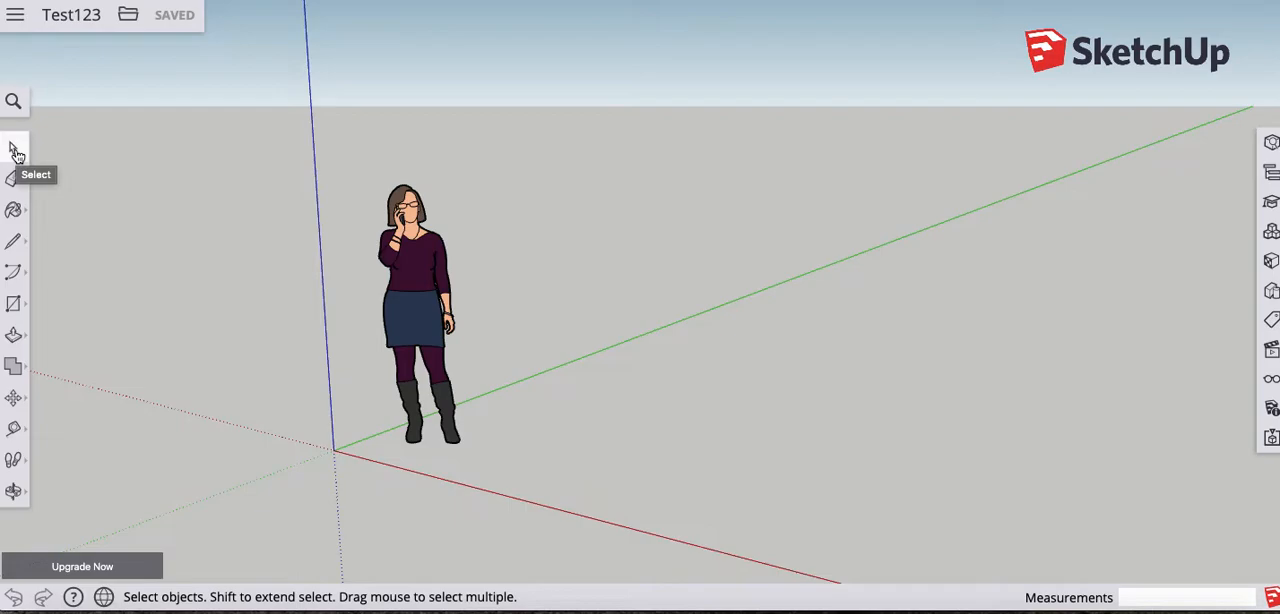
- Delete the standing woman figure near the origin, repeating the deletion once she has been restored
click(418, 245)
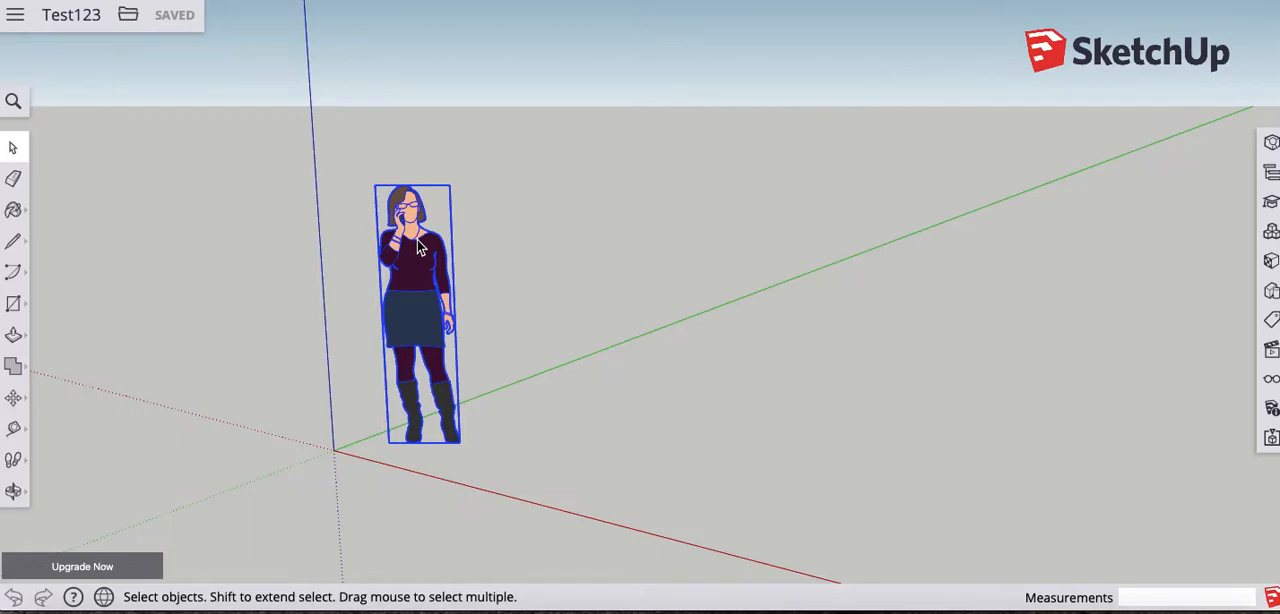
key(Delete)
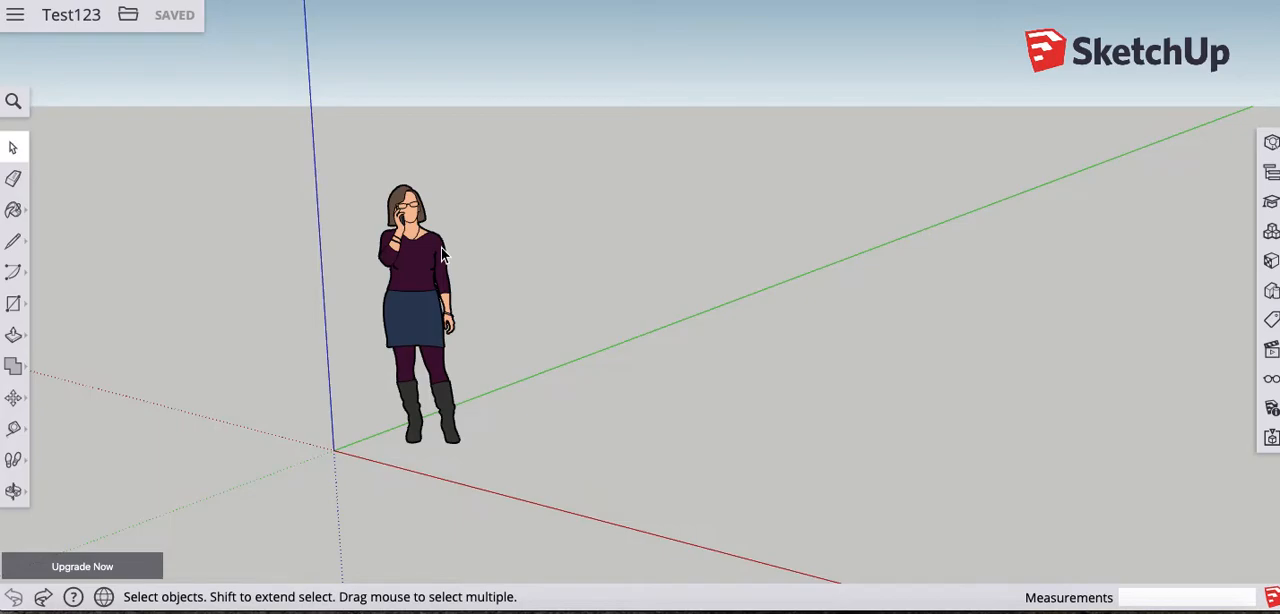
click(409, 262)
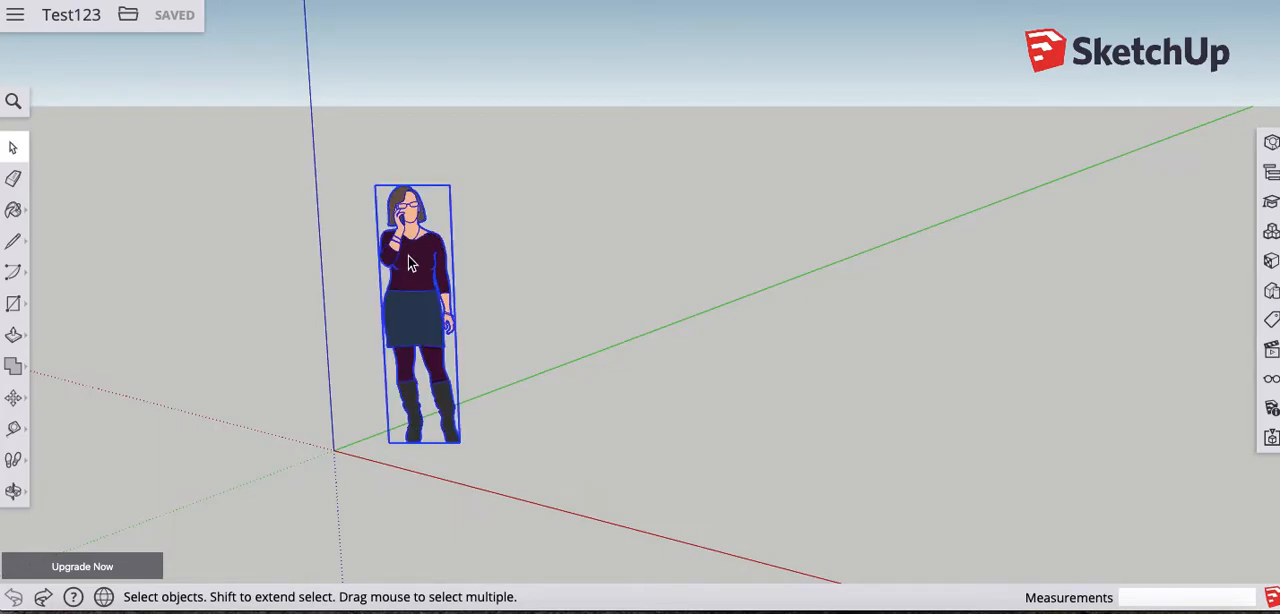
key(Delete)
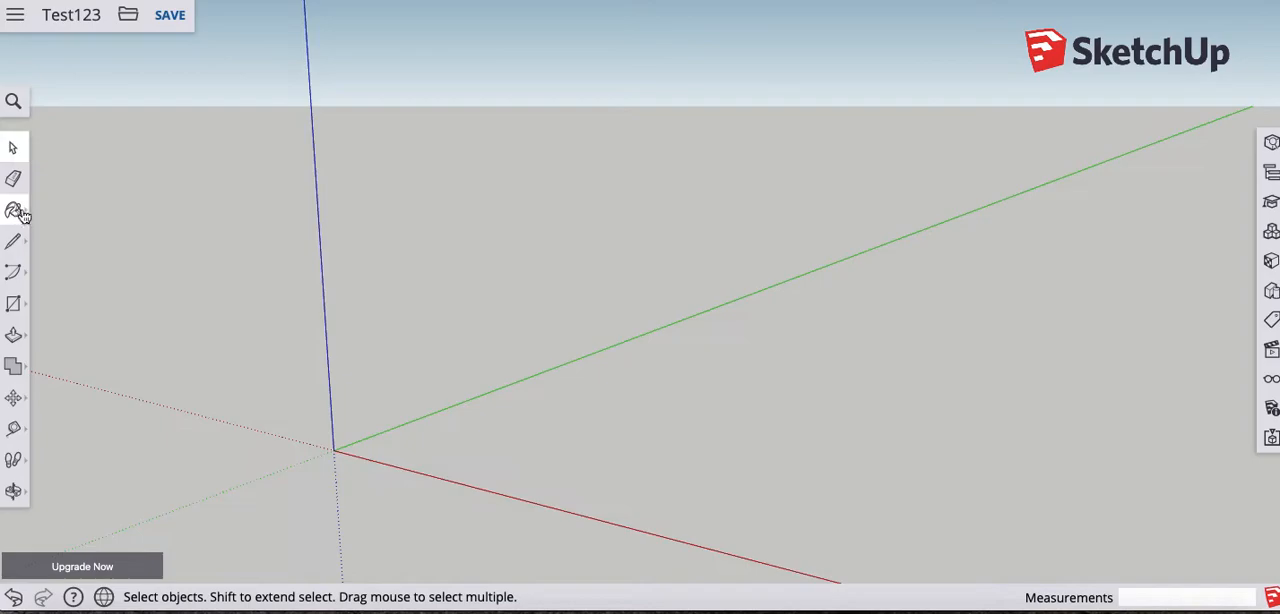
- Demonstrate activating the Paint, Line, Select and Eraser tools one after another, ending on Paint
click(20, 214)
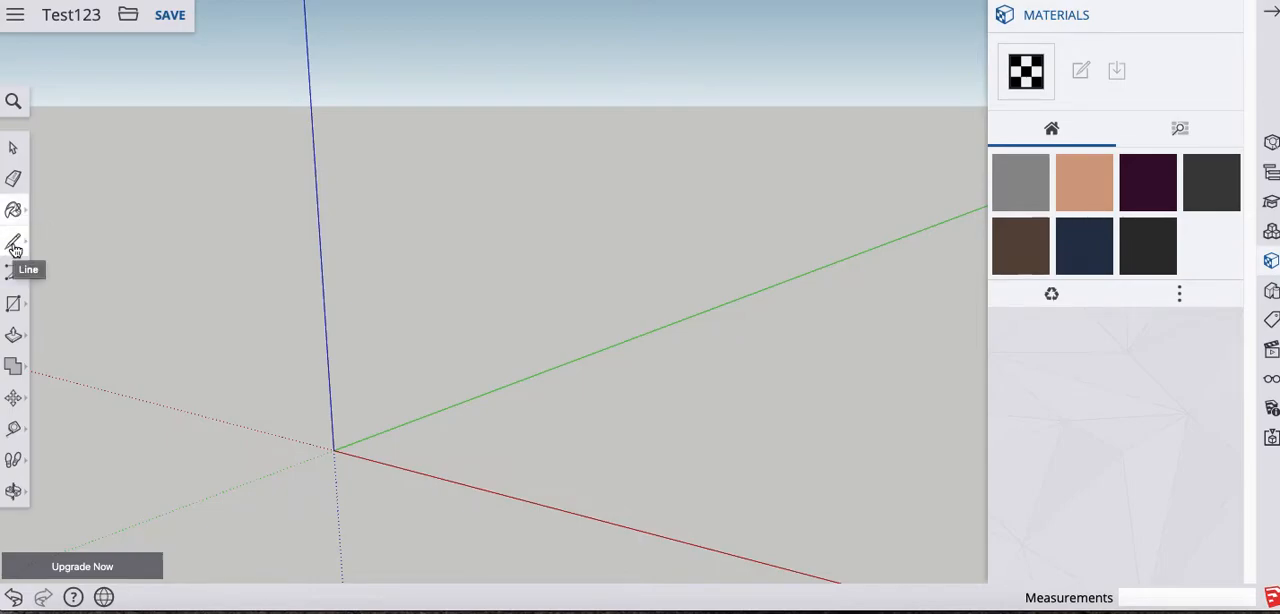
click(14, 246)
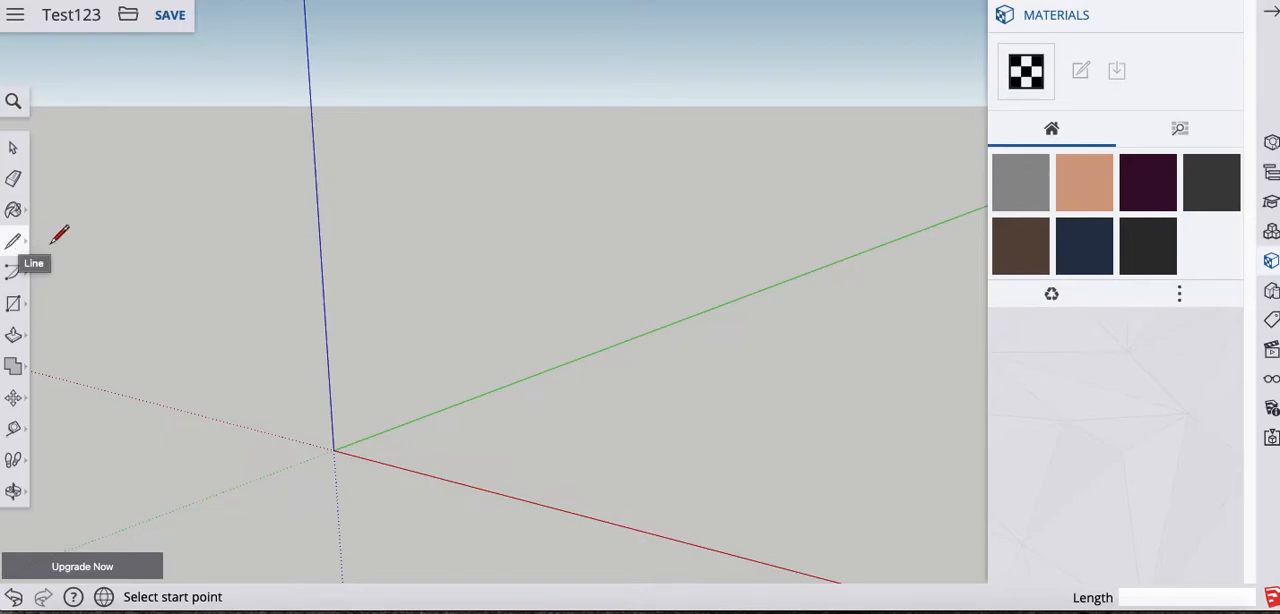
click(13, 147)
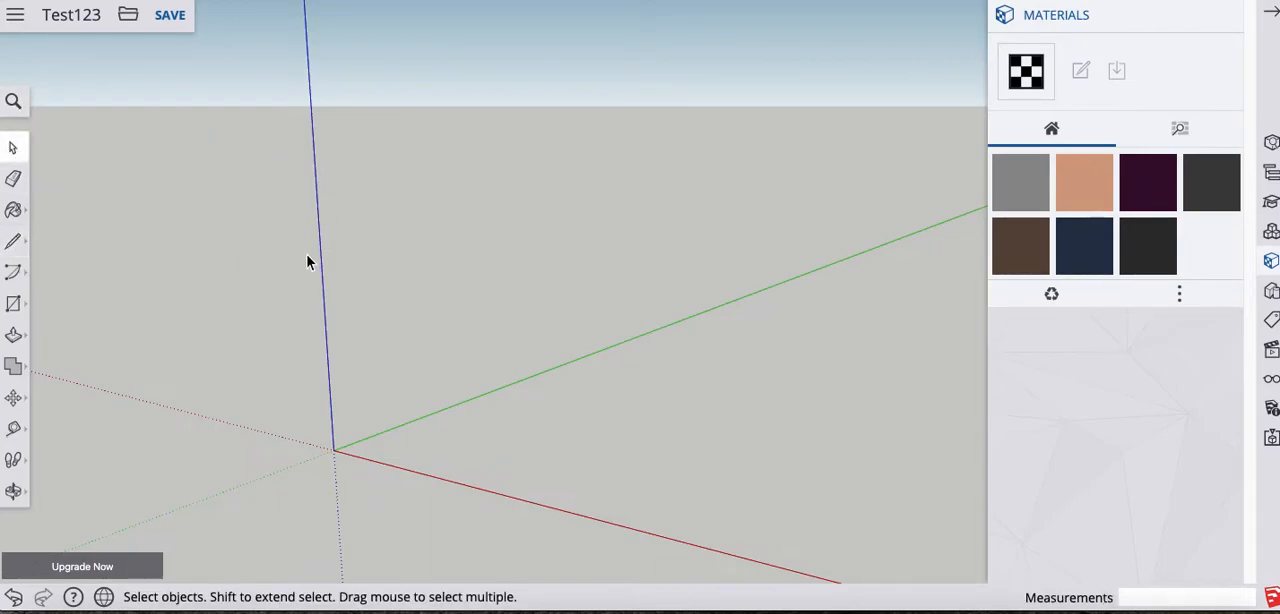
key(l)
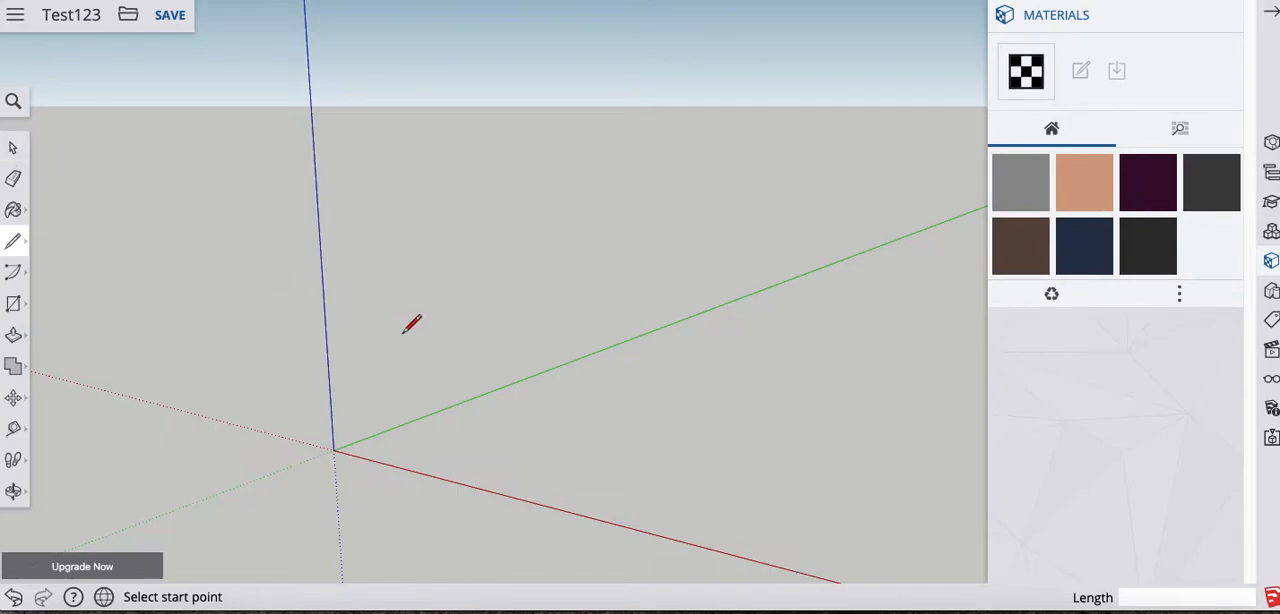
key(space)
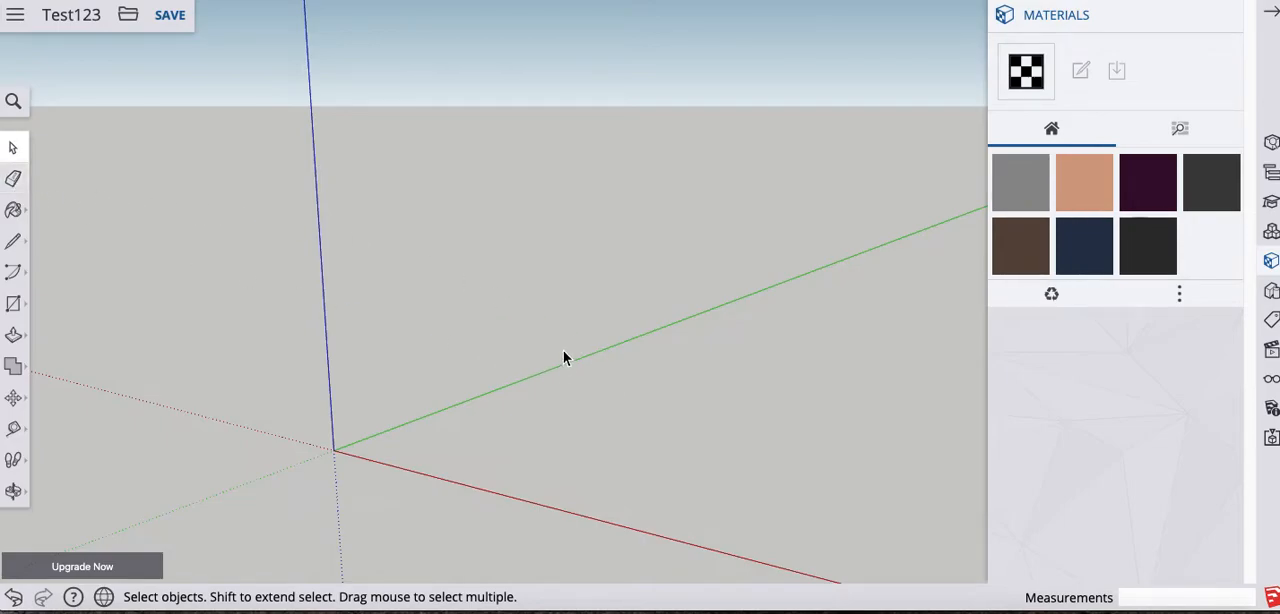
key(e)
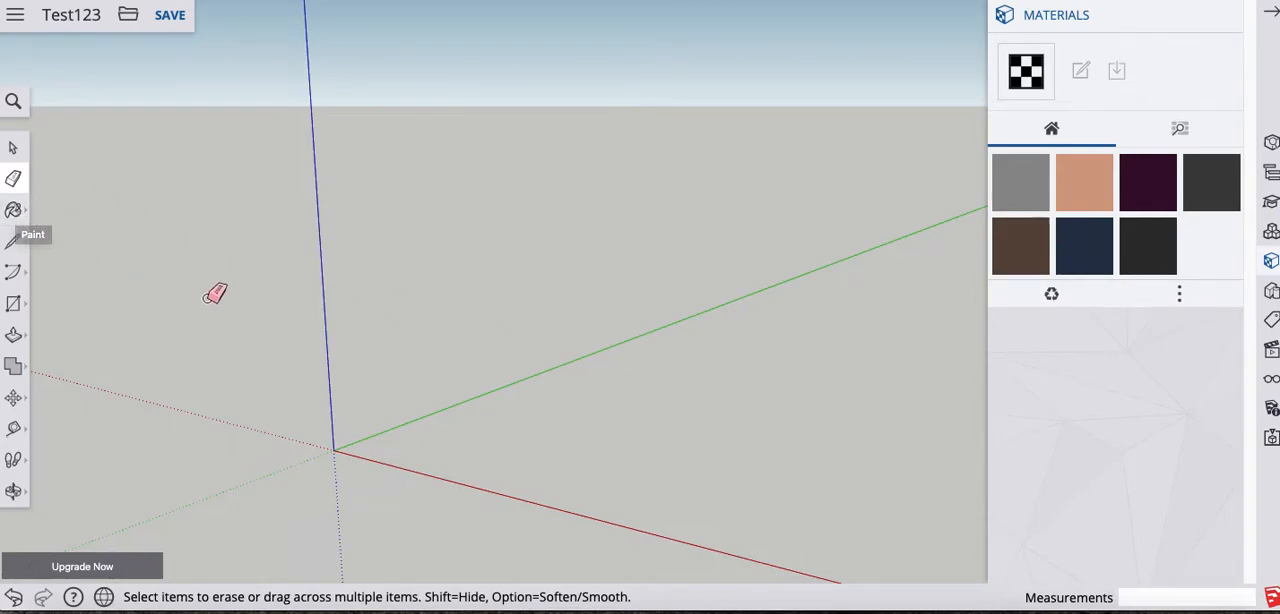
key(b)
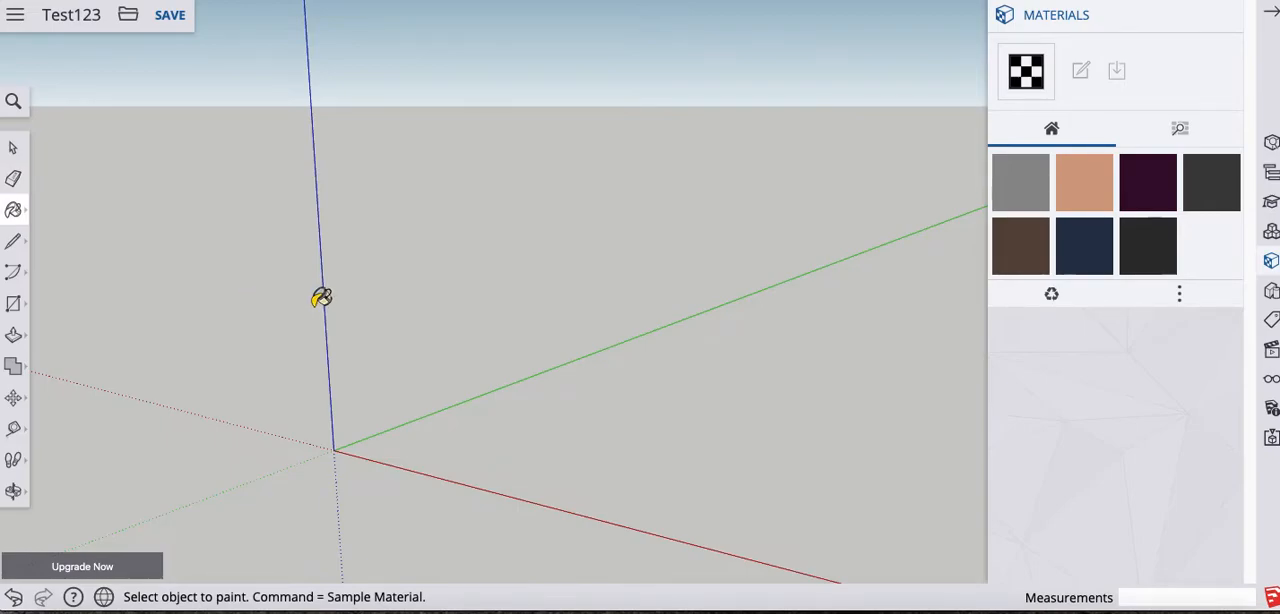
- Show the arc tool variants, activate the Arc tool, and show the rectangle and other shape tool variants
click(14, 276)
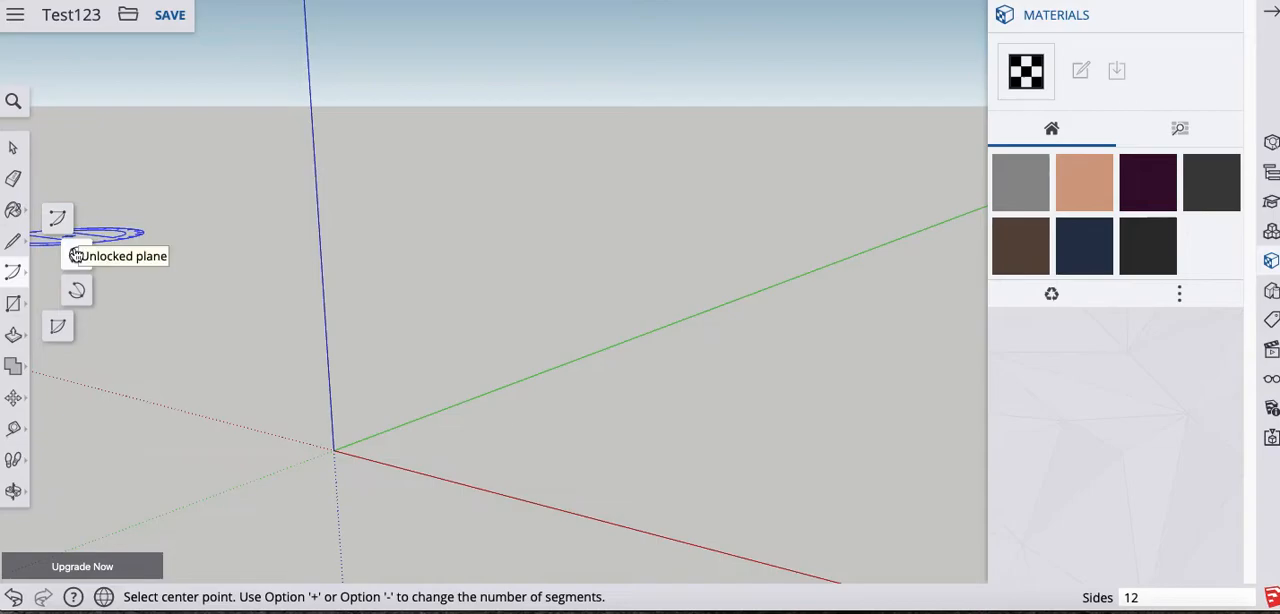
click(14, 276)
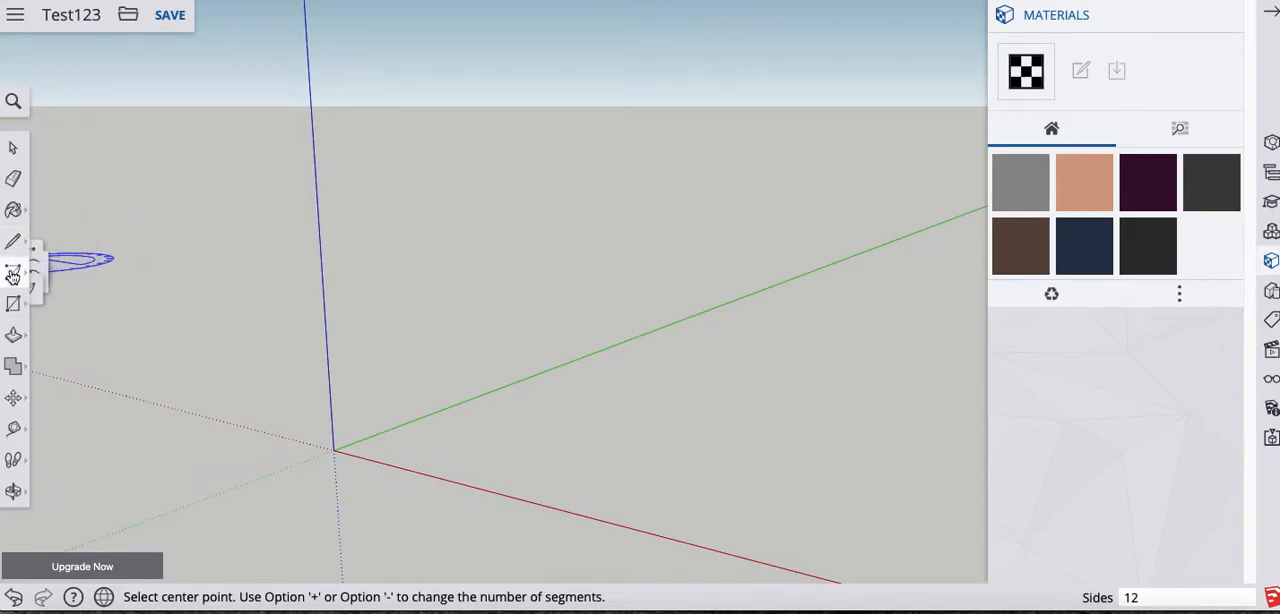
click(13, 147)
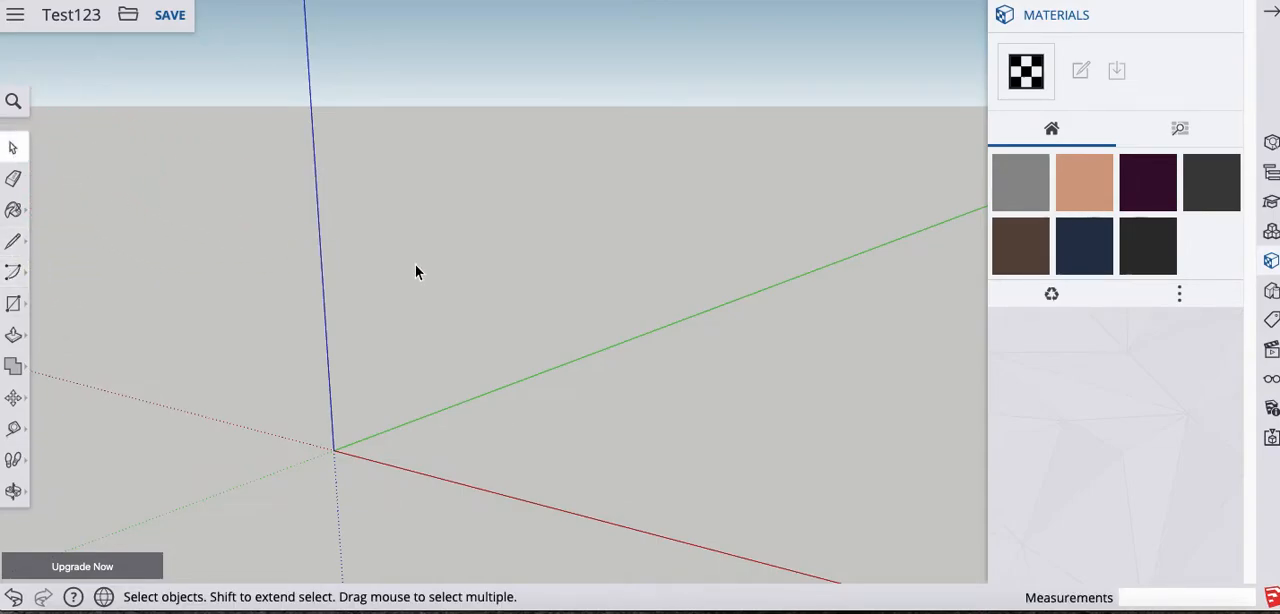
key(a)
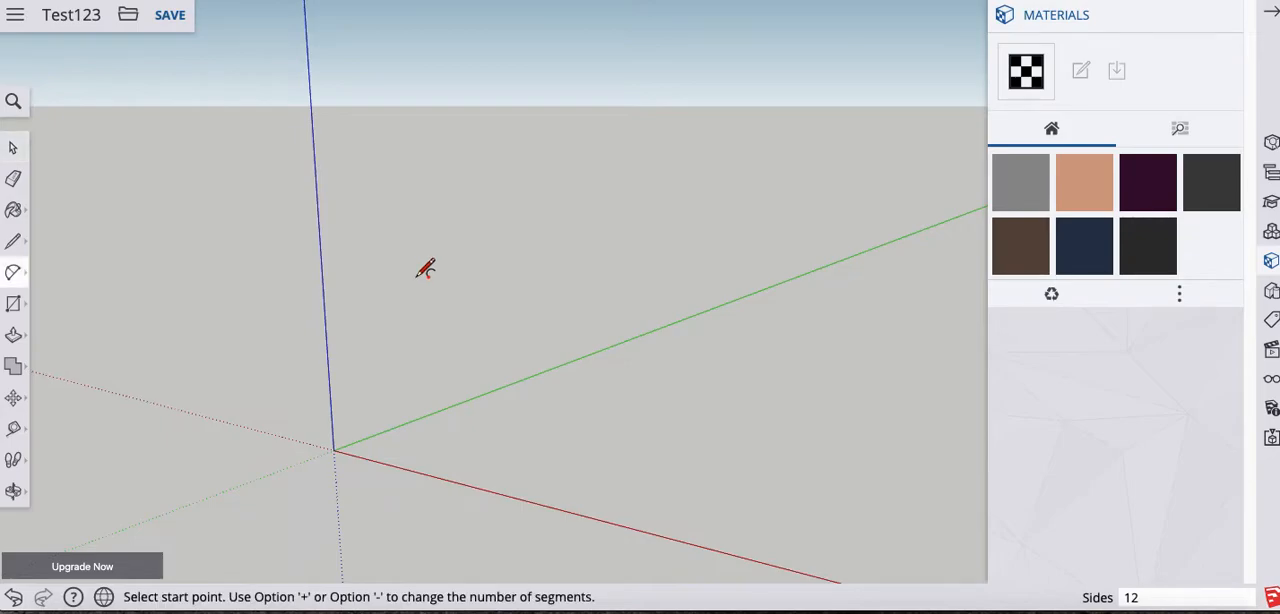
click(20, 310)
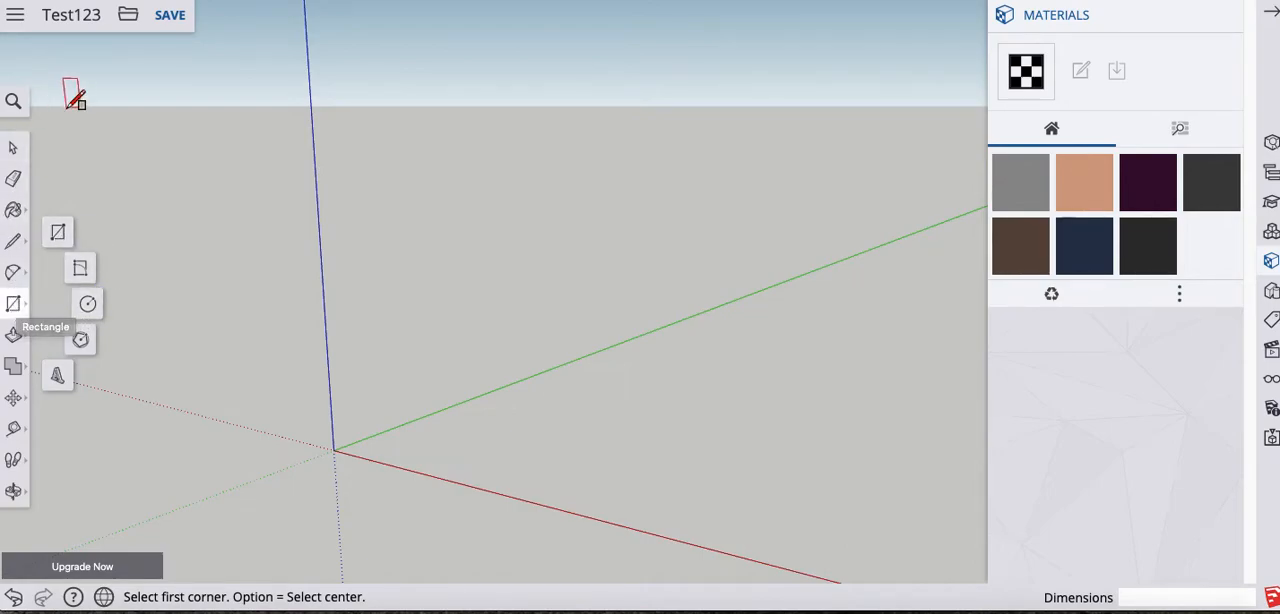
click(15, 149)
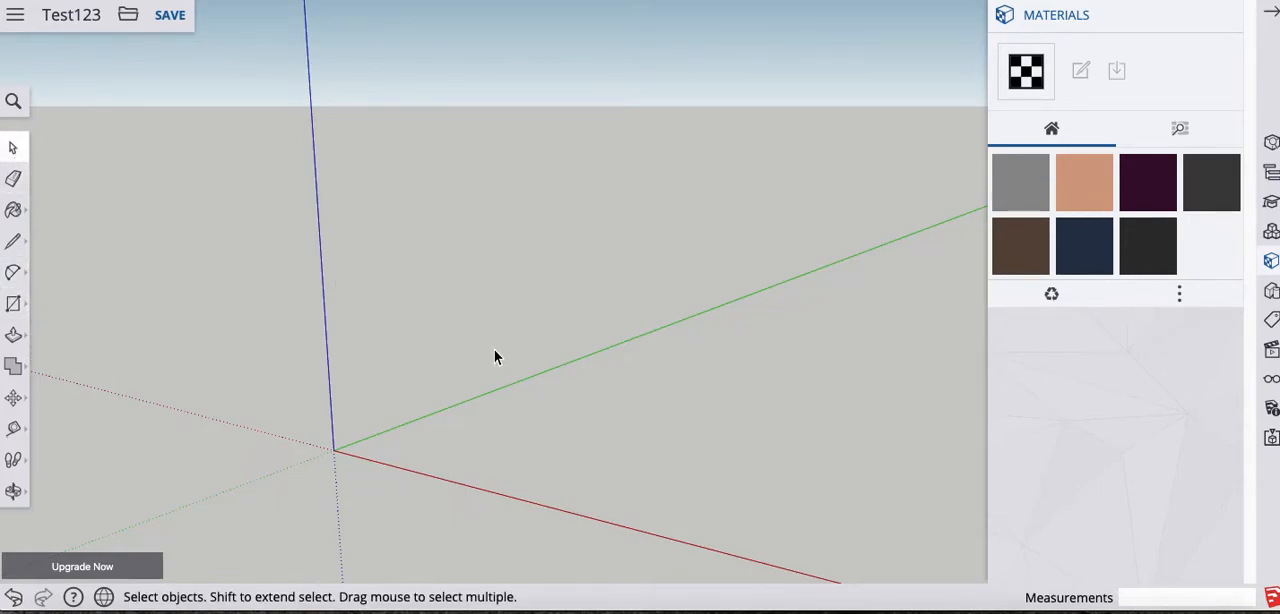
- Draw a trial ground rectangle of about 18' 5" by 23' 7" across the green axis, then undo it
key(r)
click(566, 416)
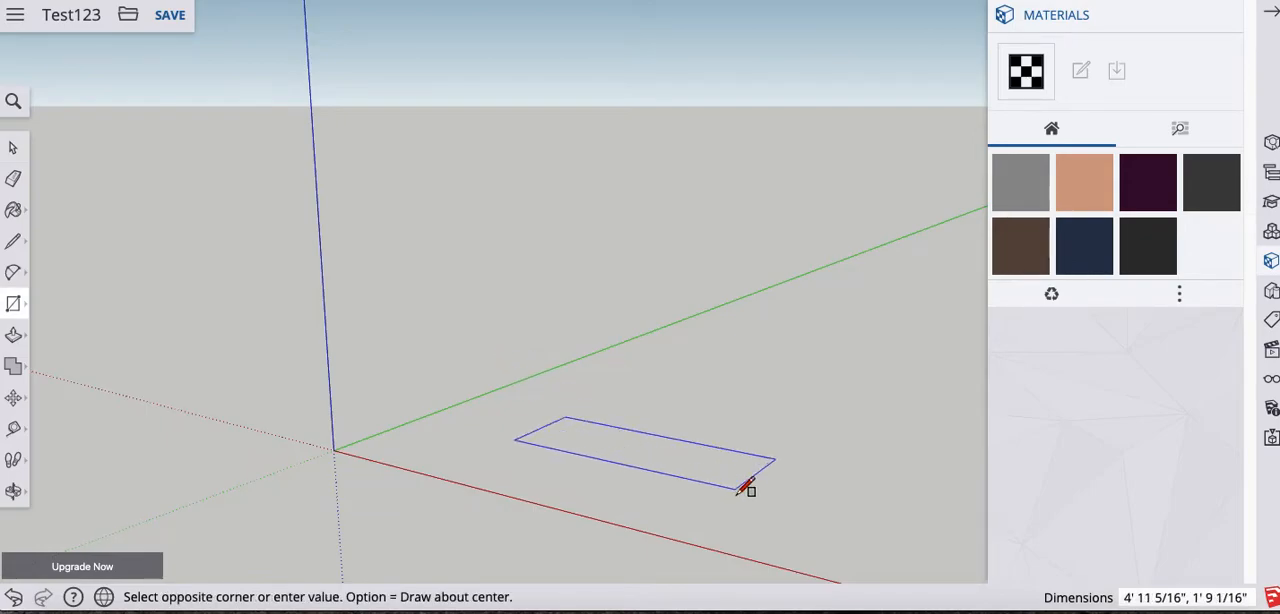
key(Escape)
click(608, 433)
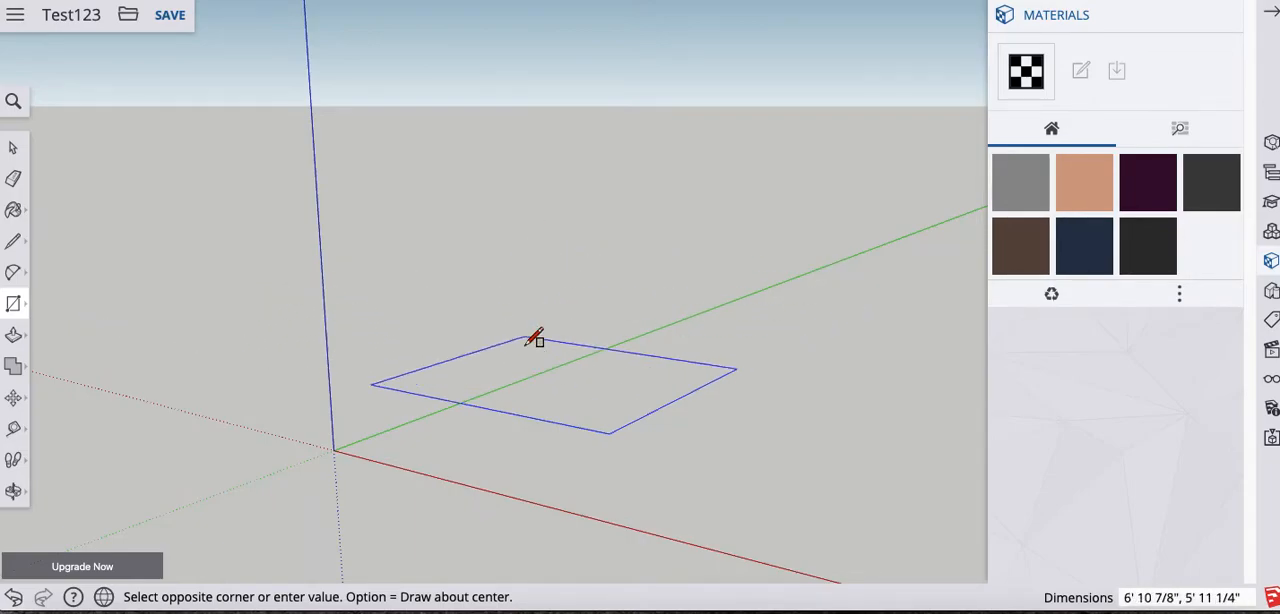
key(Escape)
click(583, 437)
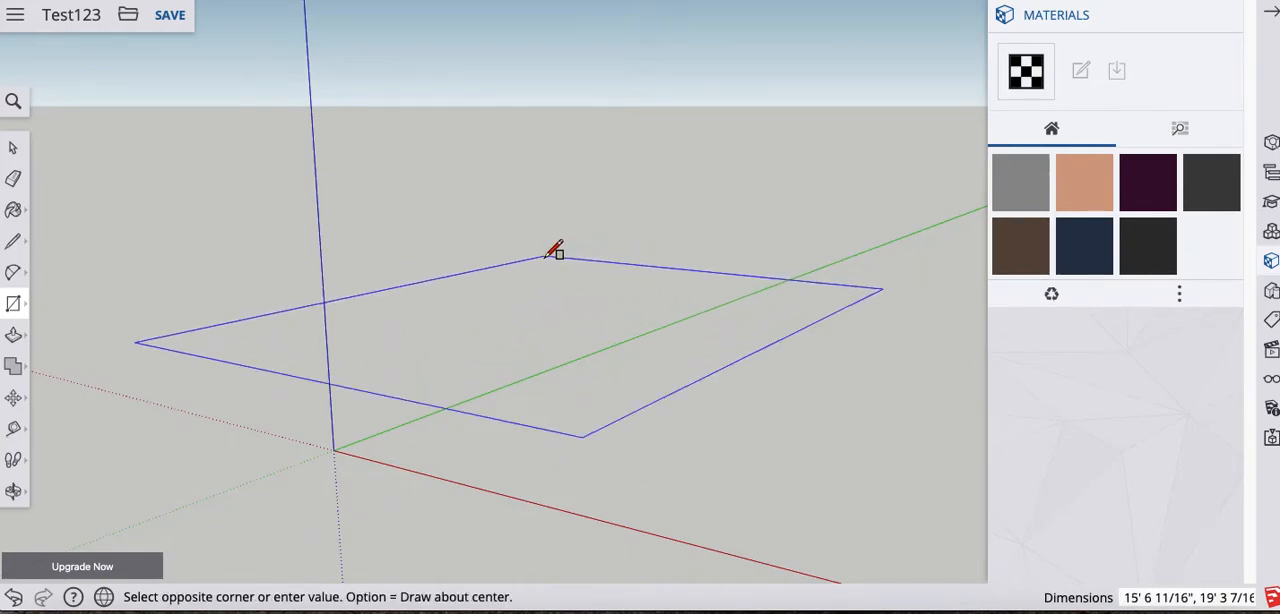
key(Escape)
click(656, 467)
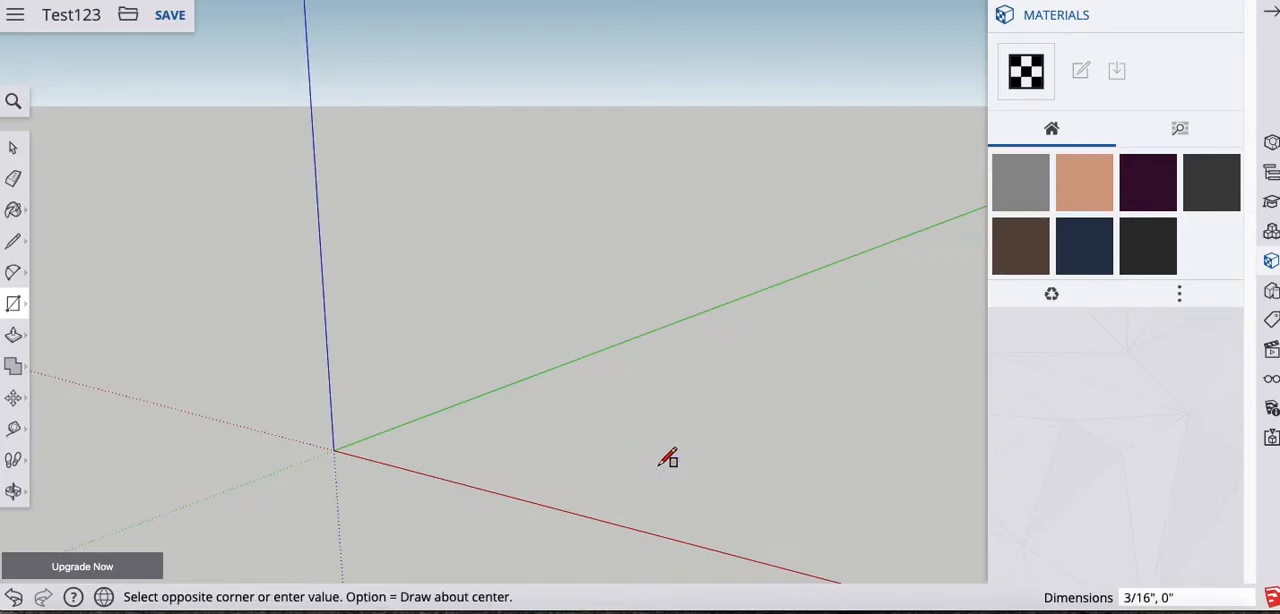
click(581, 245)
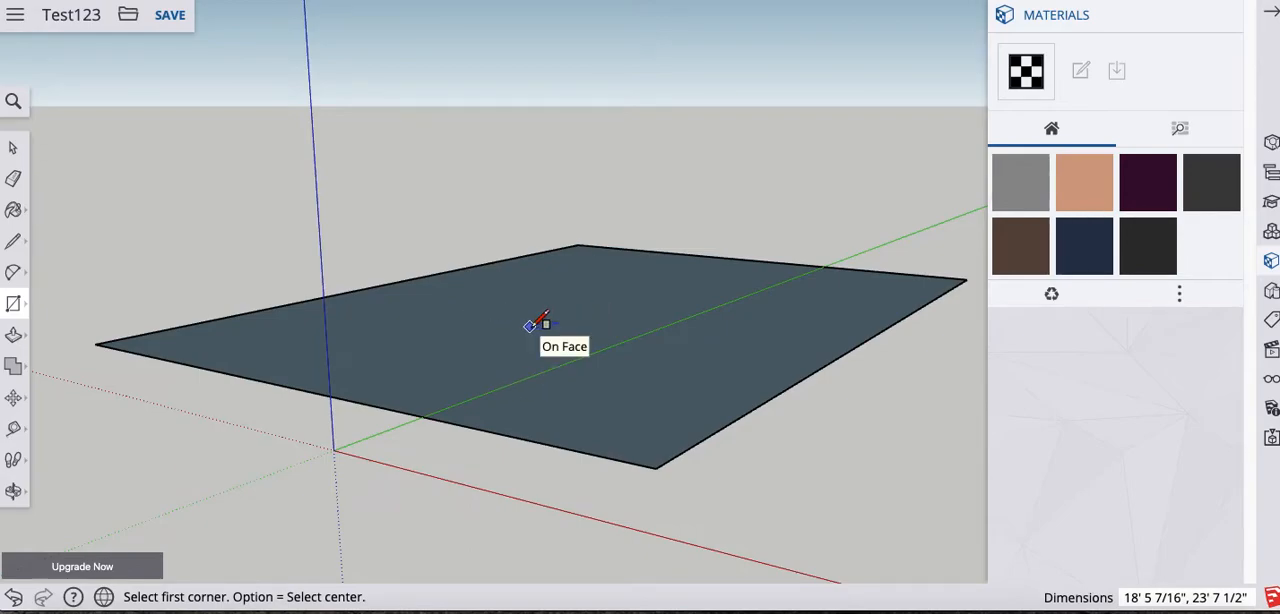
key(super+z)
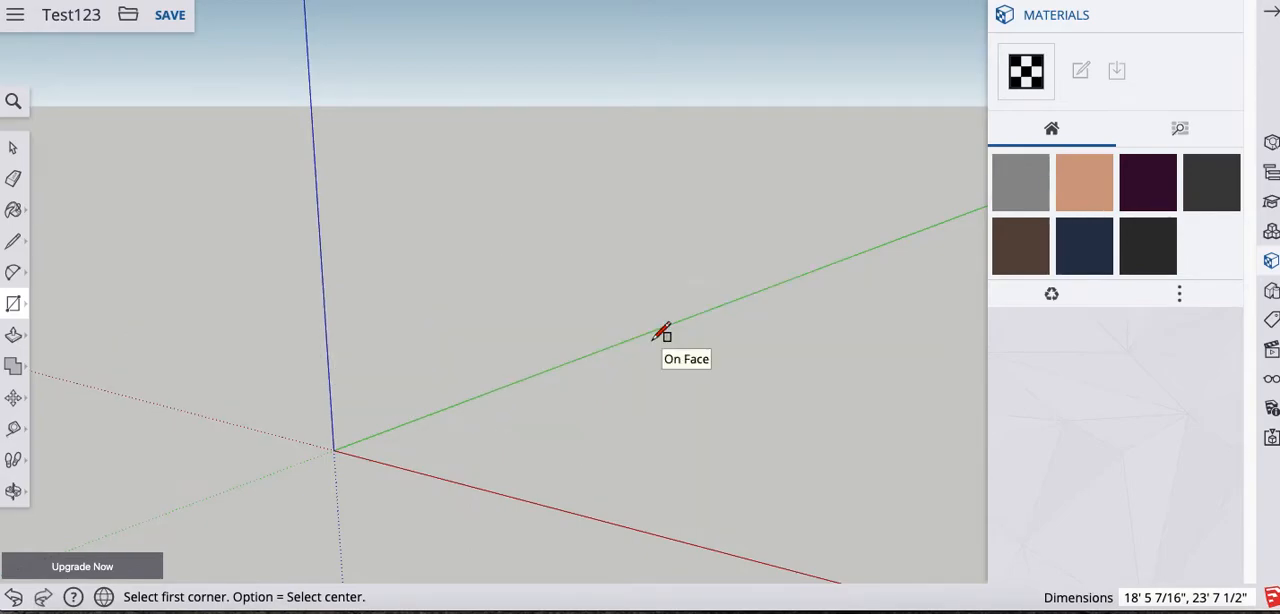
- Close the Materials panel and try a circle on the ground between the red and green axes, cancelling it before completion
click(1271, 12)
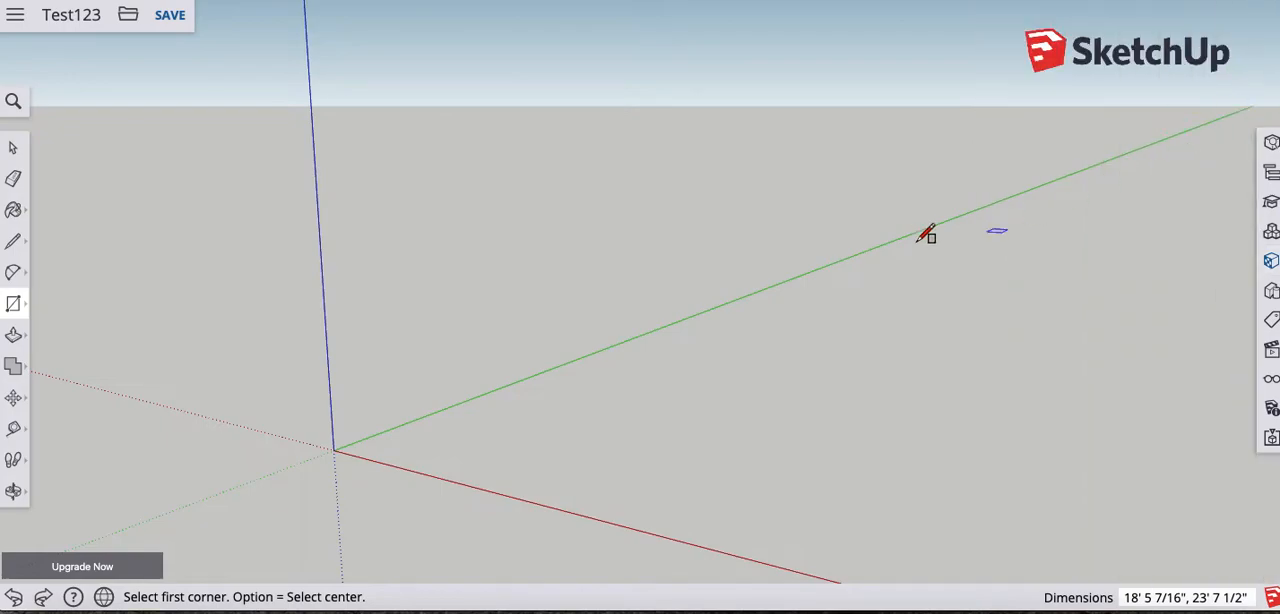
click(22, 309)
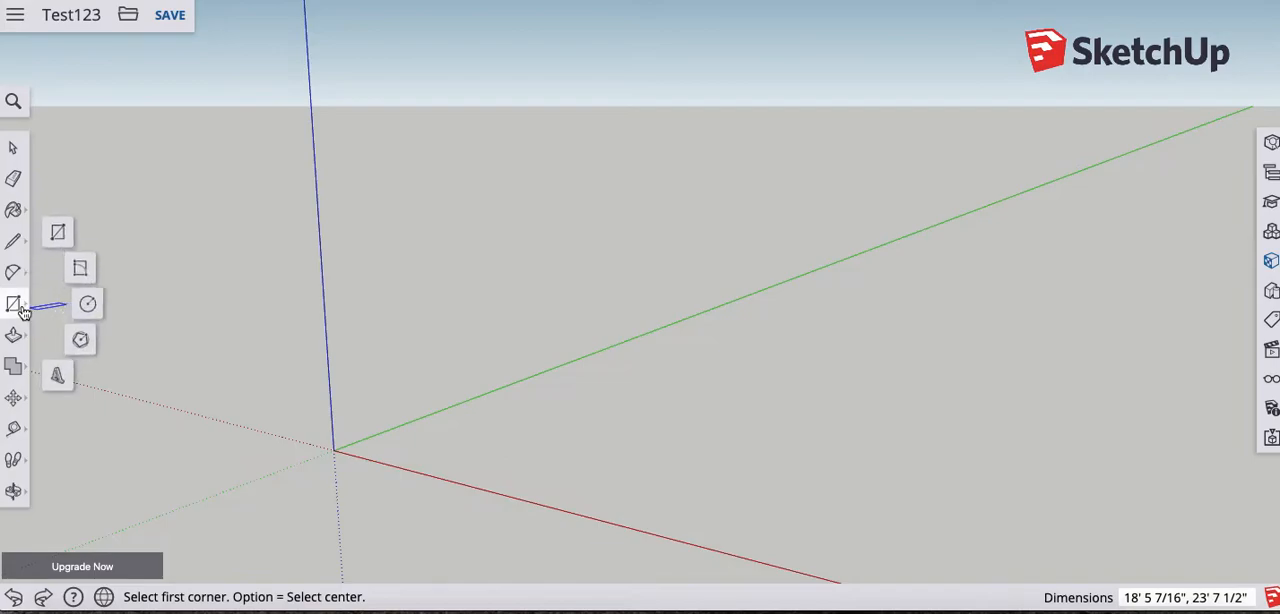
click(88, 305)
click(628, 435)
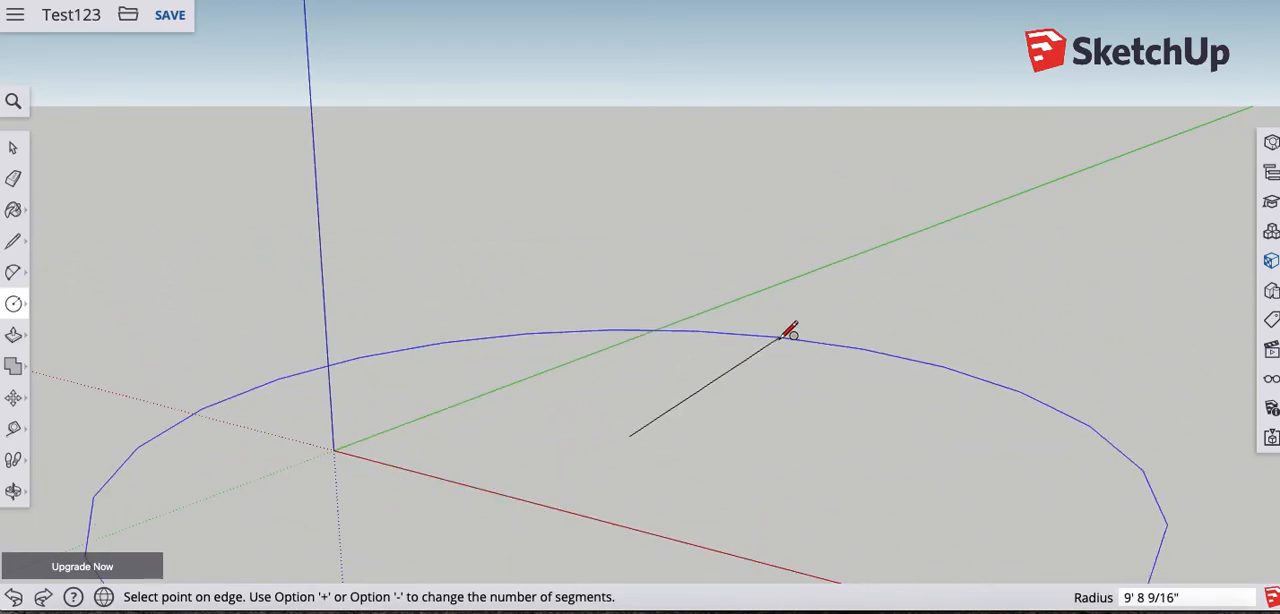
key(Escape)
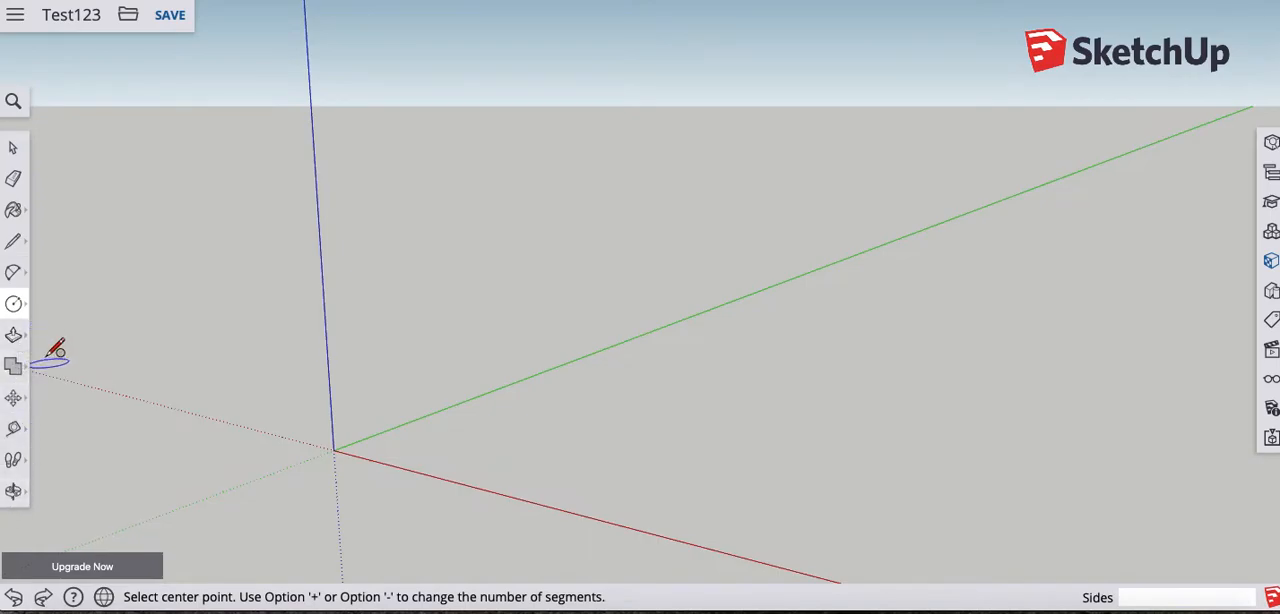
- Draw a trial ground rectangle of about 6' 7" by 9' beside the red axis, then undo it
click(16, 309)
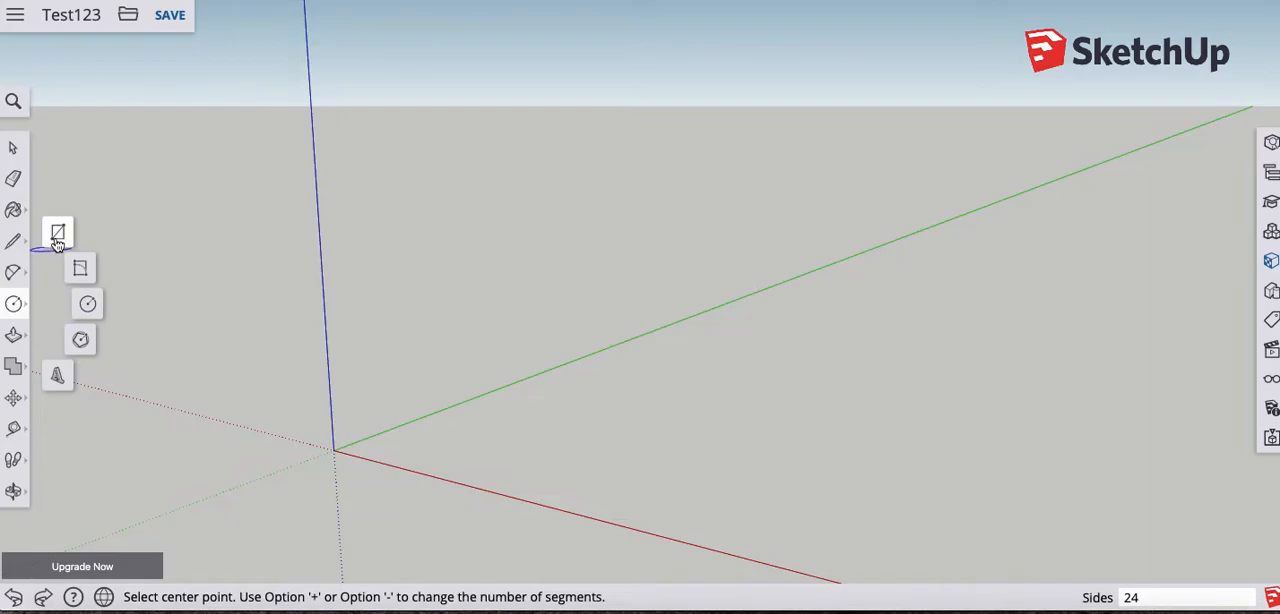
click(57, 234)
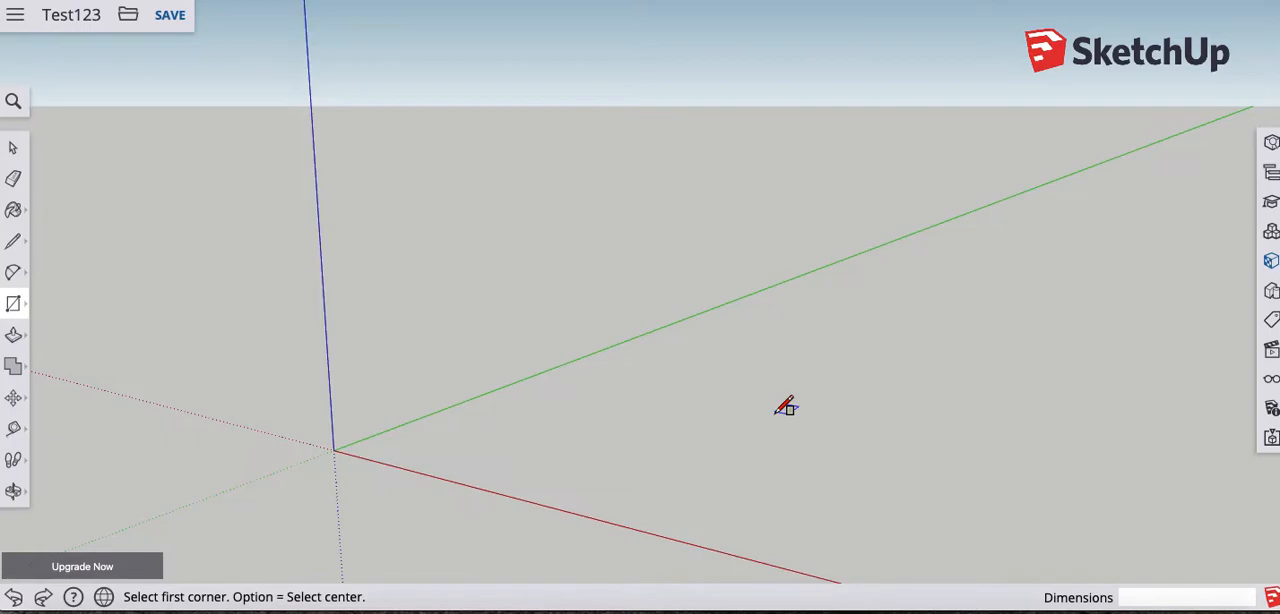
click(630, 513)
click(1130, 428)
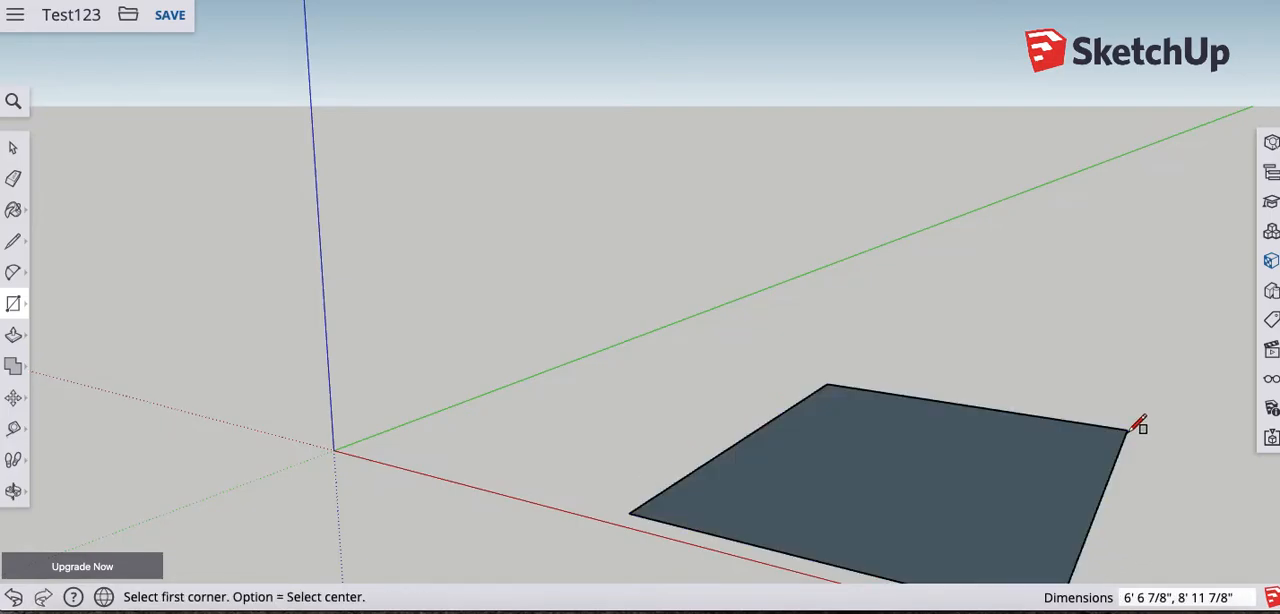
key(super+z)
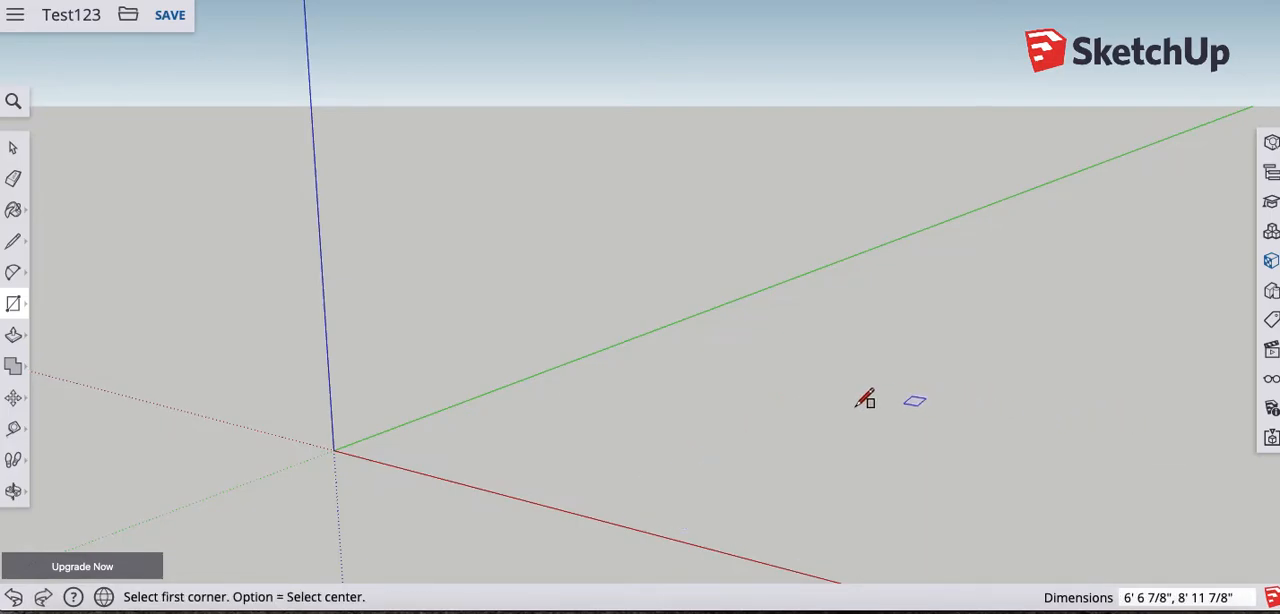
- Try upright rectangles from a corner near the origin on the red axis, first along the red axis and then along the green axis
middle_drag(253, 385, 411, 441)
drag(455, 437, 446, 426)
key(r)
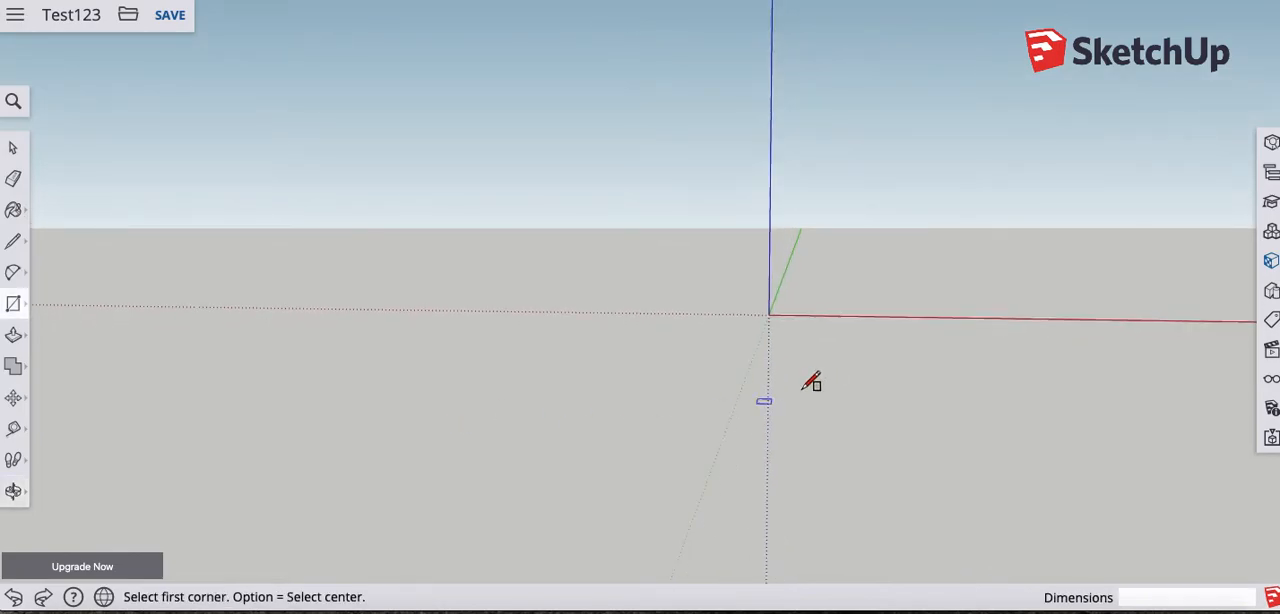
click(817, 315)
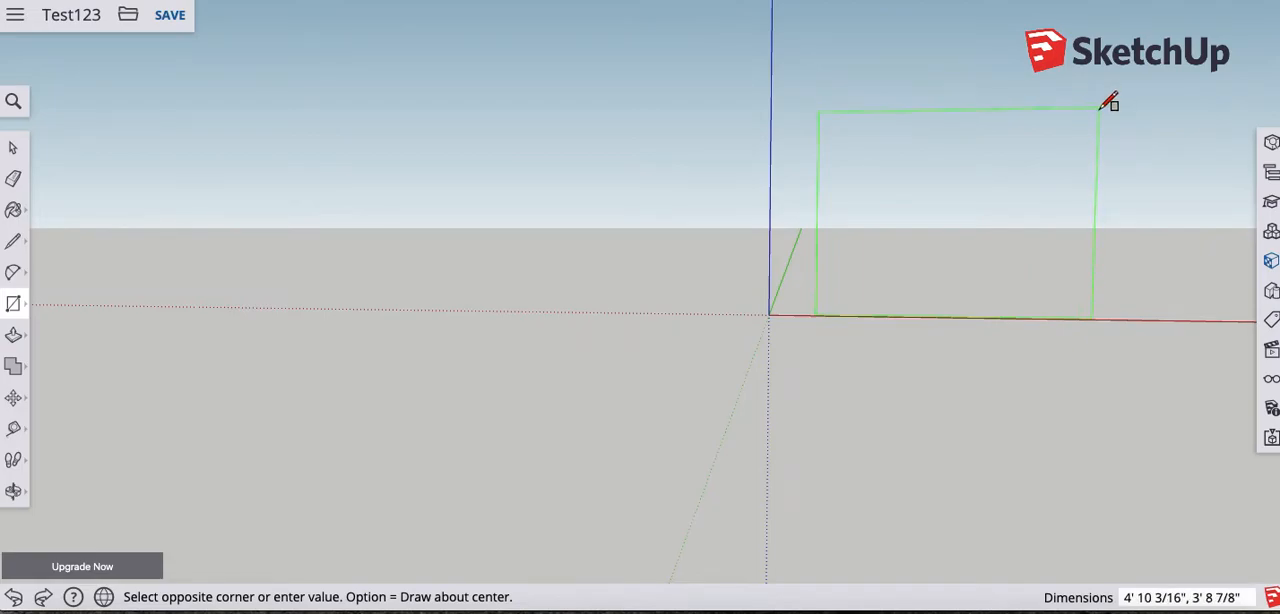
middle_drag(1100, 114, 860, 185)
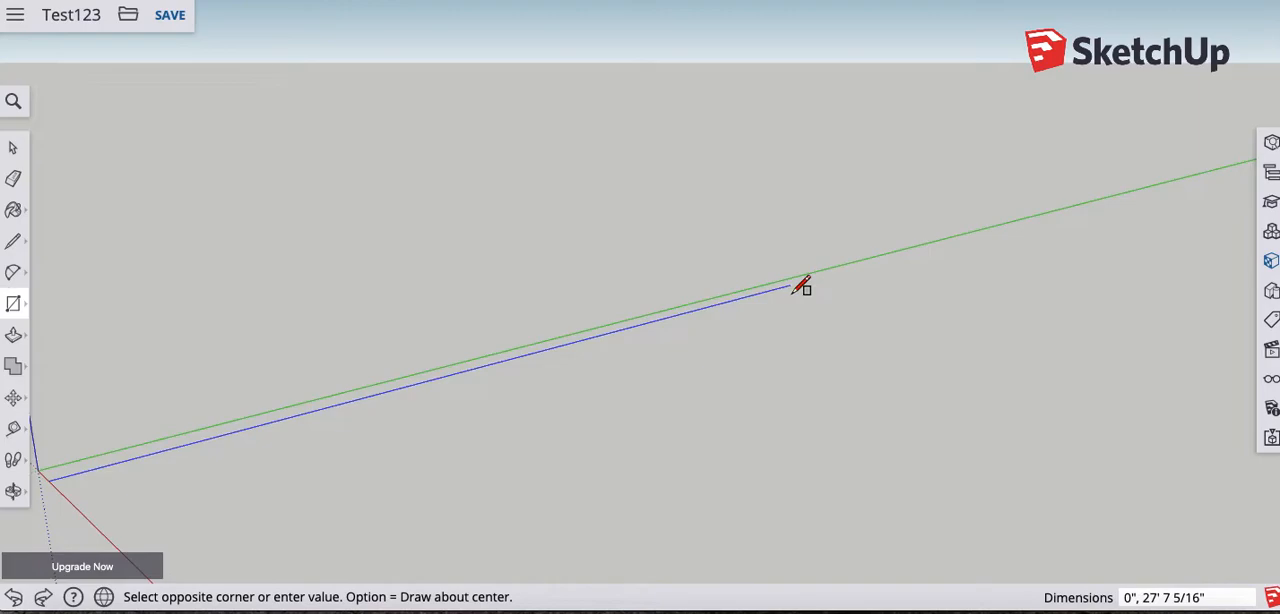
middle_drag(803, 283, 537, 258)
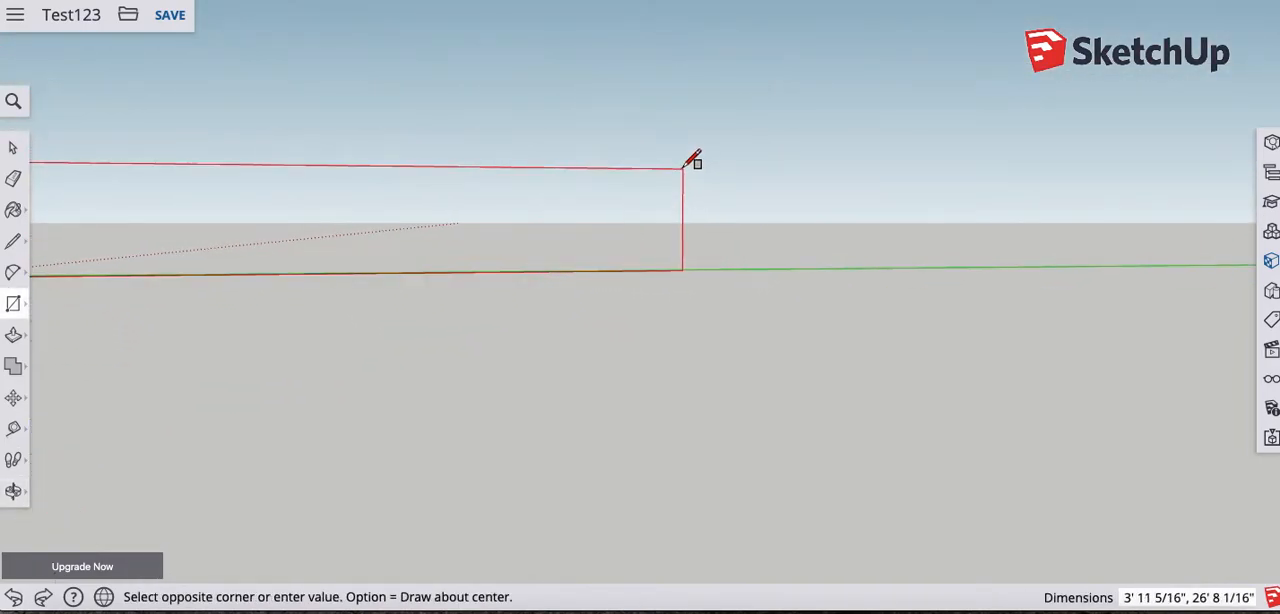
key(Escape)
middle_drag(481, 333, 806, 349)
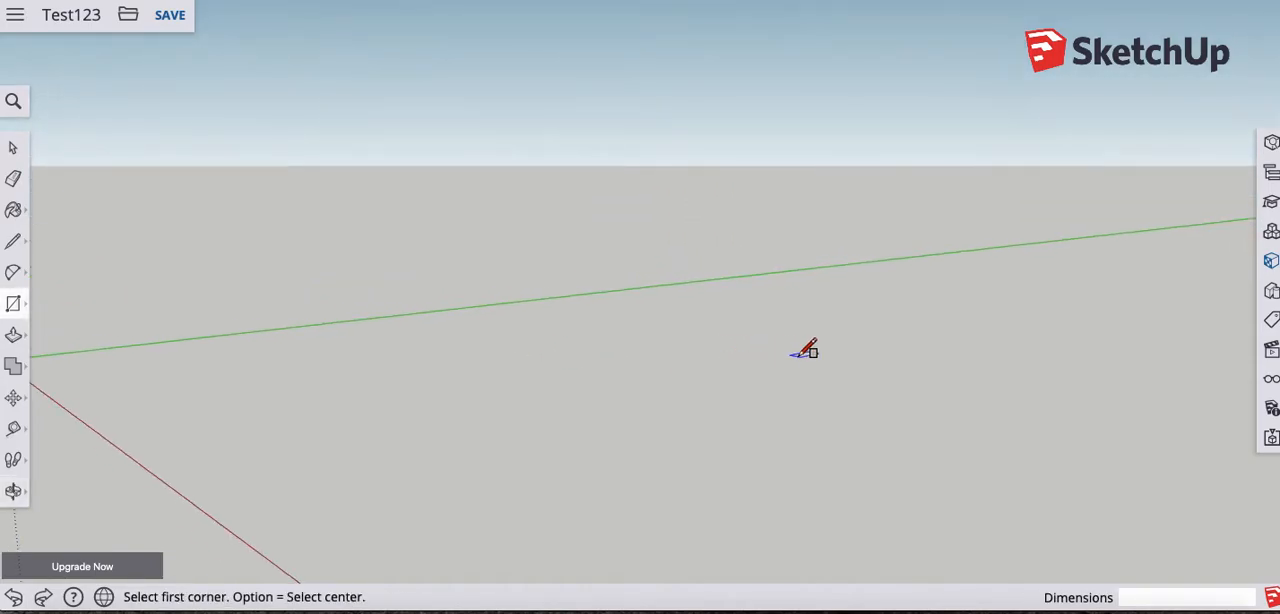
scroll(857, 360, down, 3)
scroll(590, 415, down, 1)
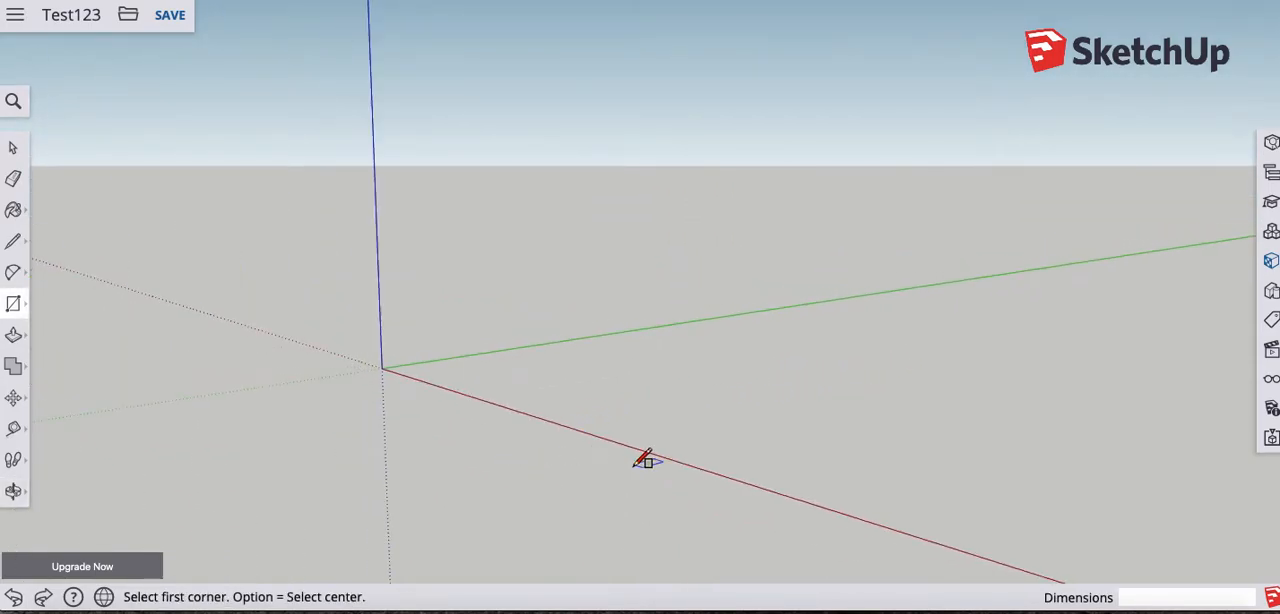
middle_drag(497, 477, 709, 466)
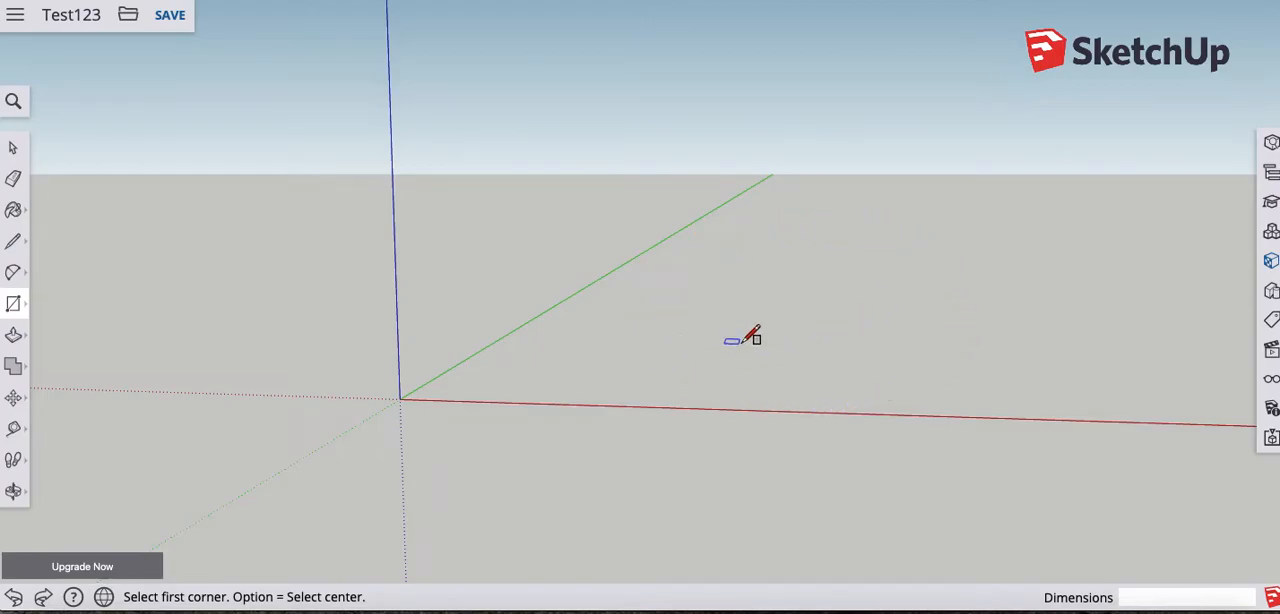
middle_drag(856, 305, 834, 480)
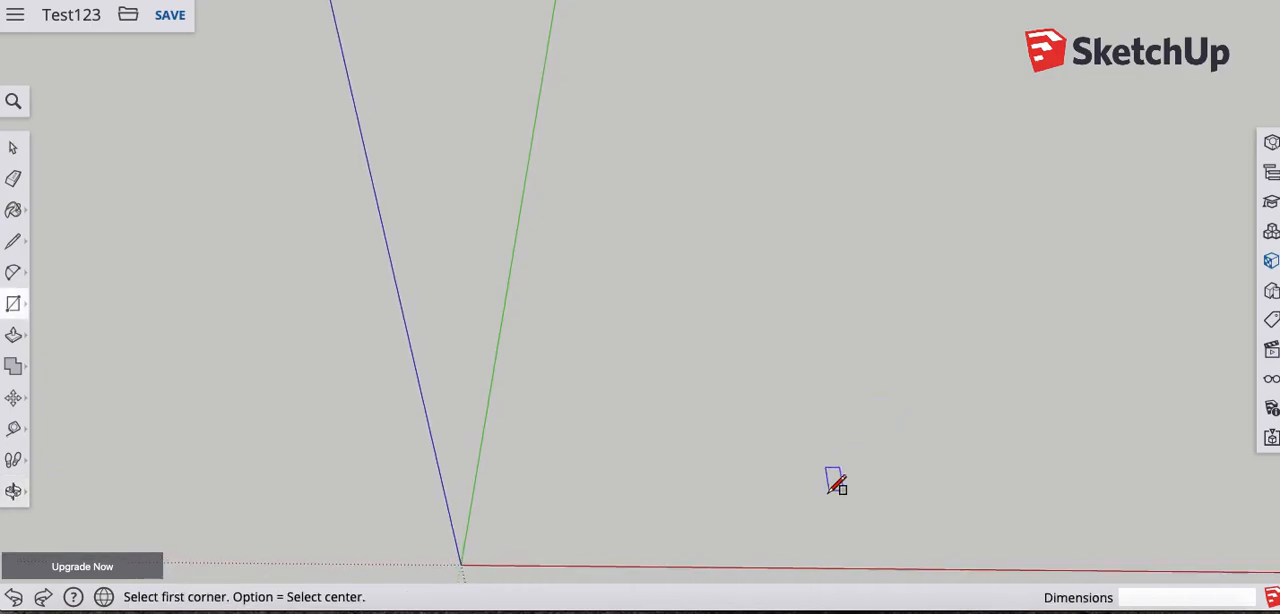
- Draw an upright rectangle of about 8' 9" by 6' 4" from the origin along the red and blue axes
click(791, 566)
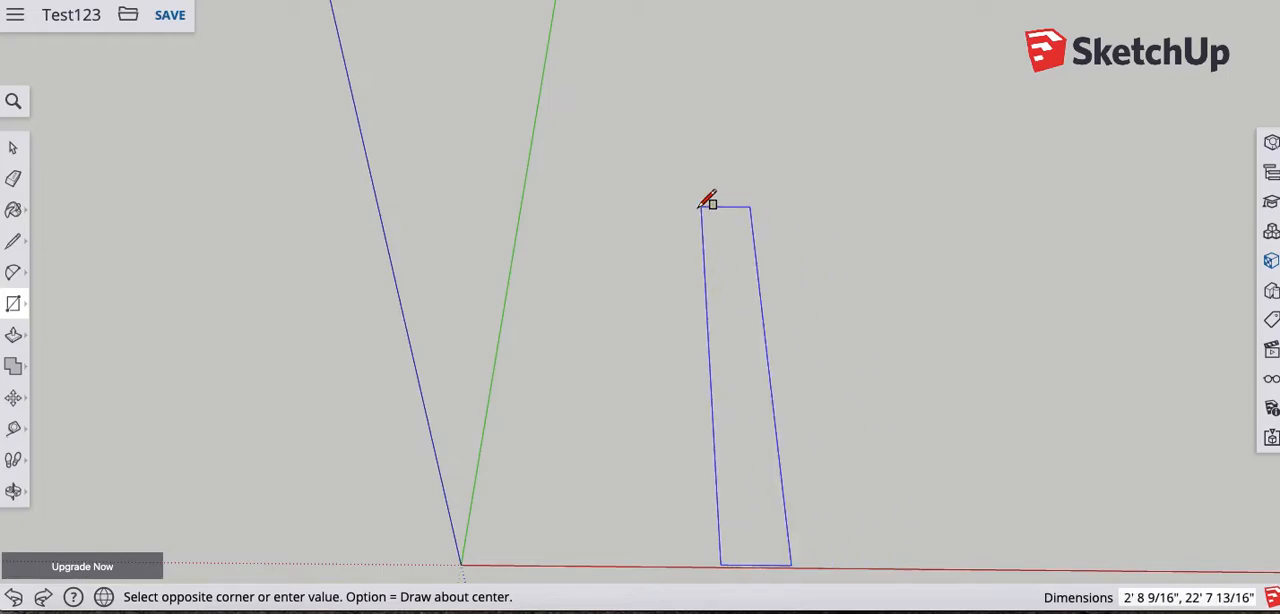
key(Escape)
middle_drag(646, 443, 669, 317)
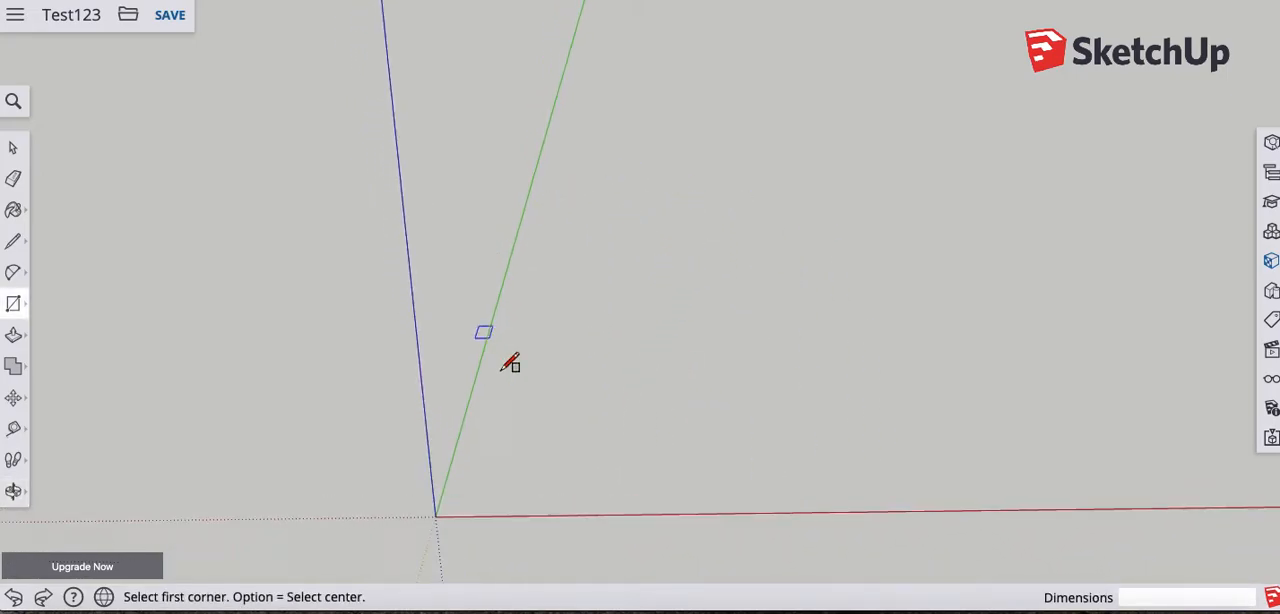
middle_drag(694, 474, 680, 320)
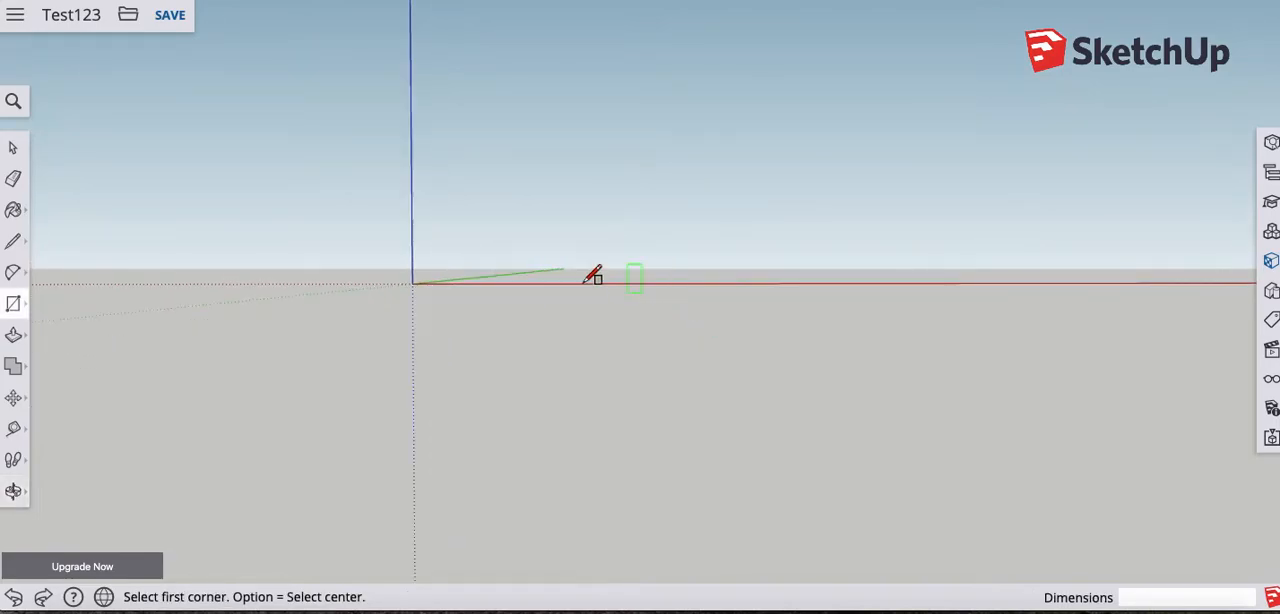
click(412, 283)
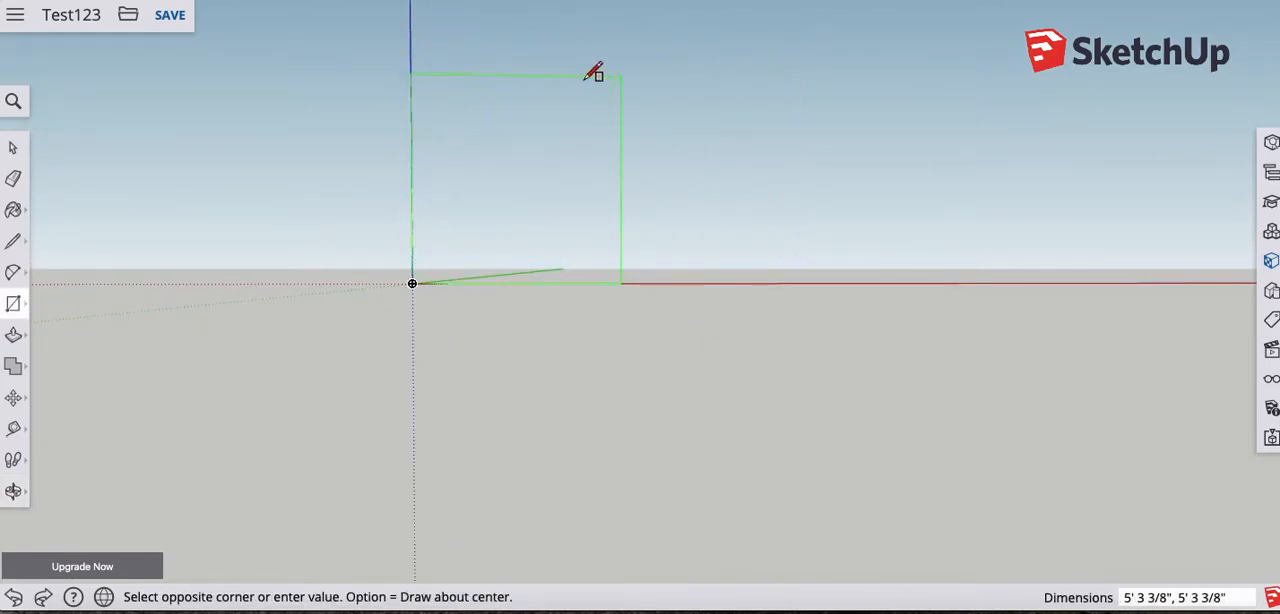
click(756, 38)
- Draw a ground rectangle of about 8' 9" by 6' from the origin, matching the upright rectangle's length along the red axis
middle_drag(777, 187, 643, 469)
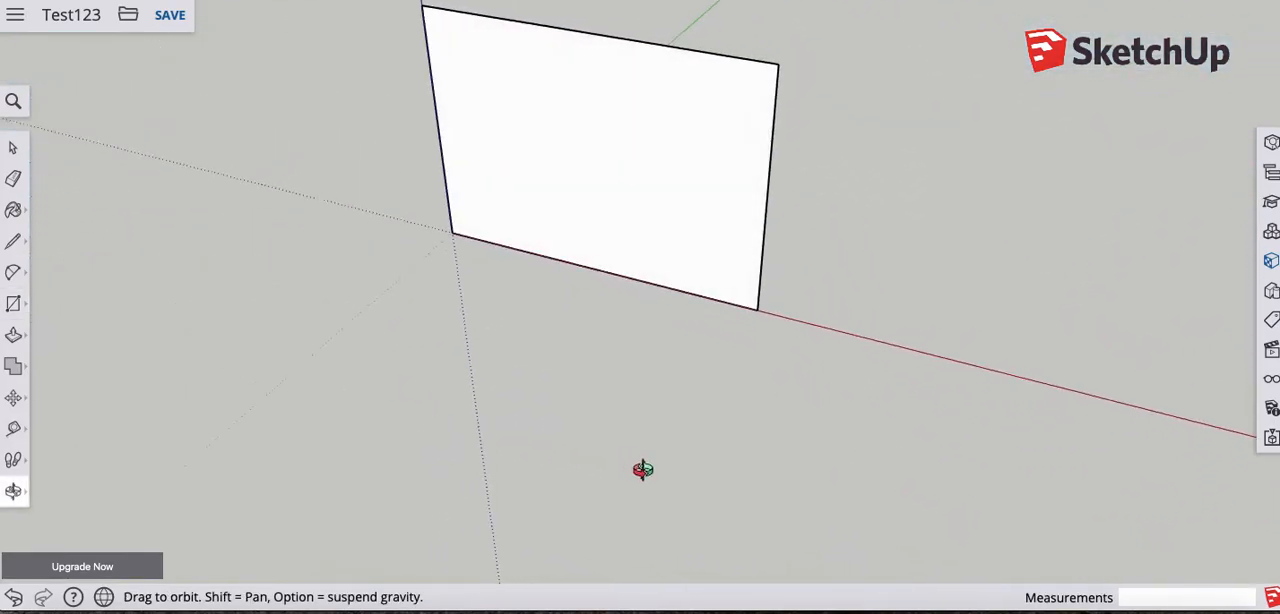
middle_drag(471, 260, 490, 552)
middle_drag(491, 363, 694, 434)
middle_drag(436, 314, 491, 477)
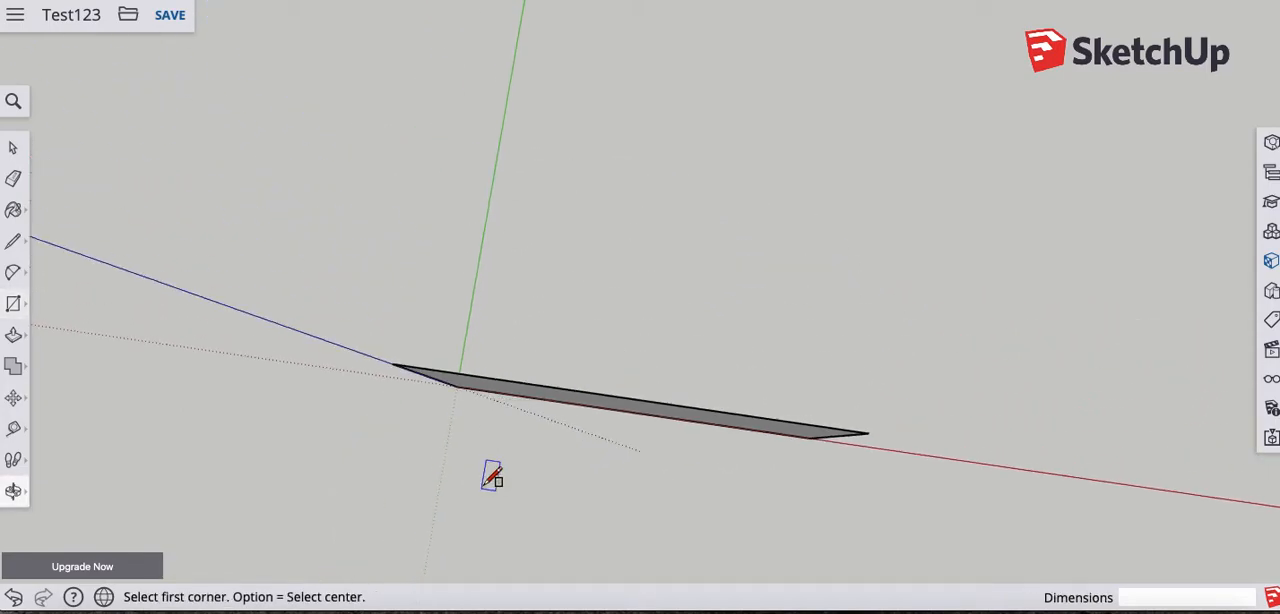
click(457, 386)
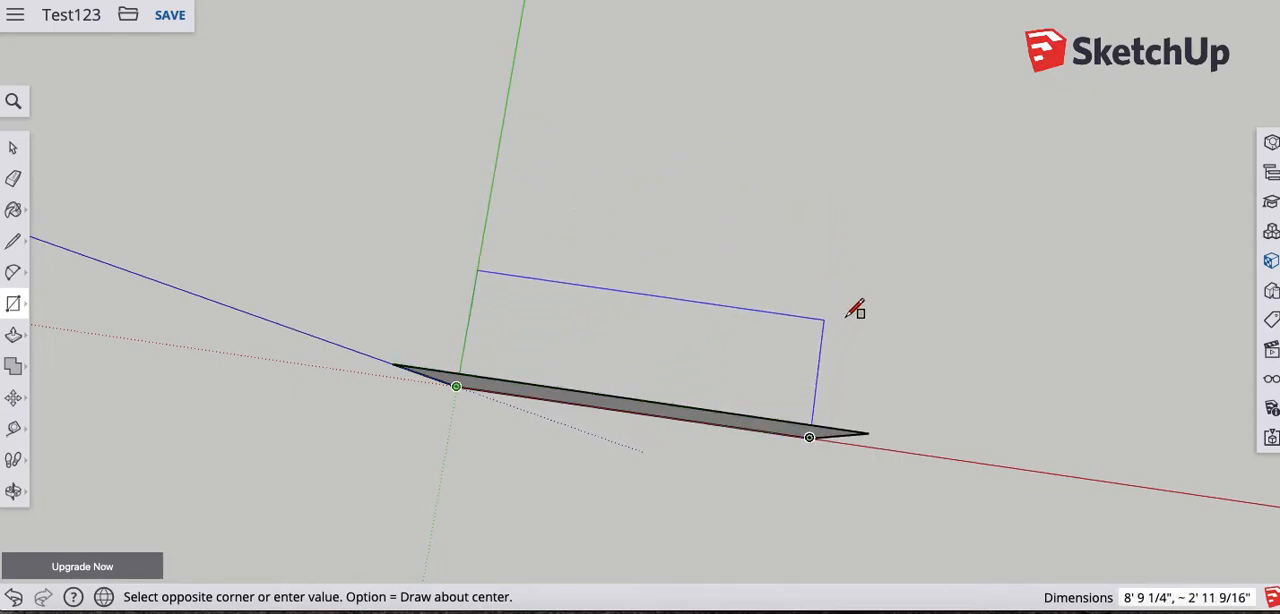
click(840, 204)
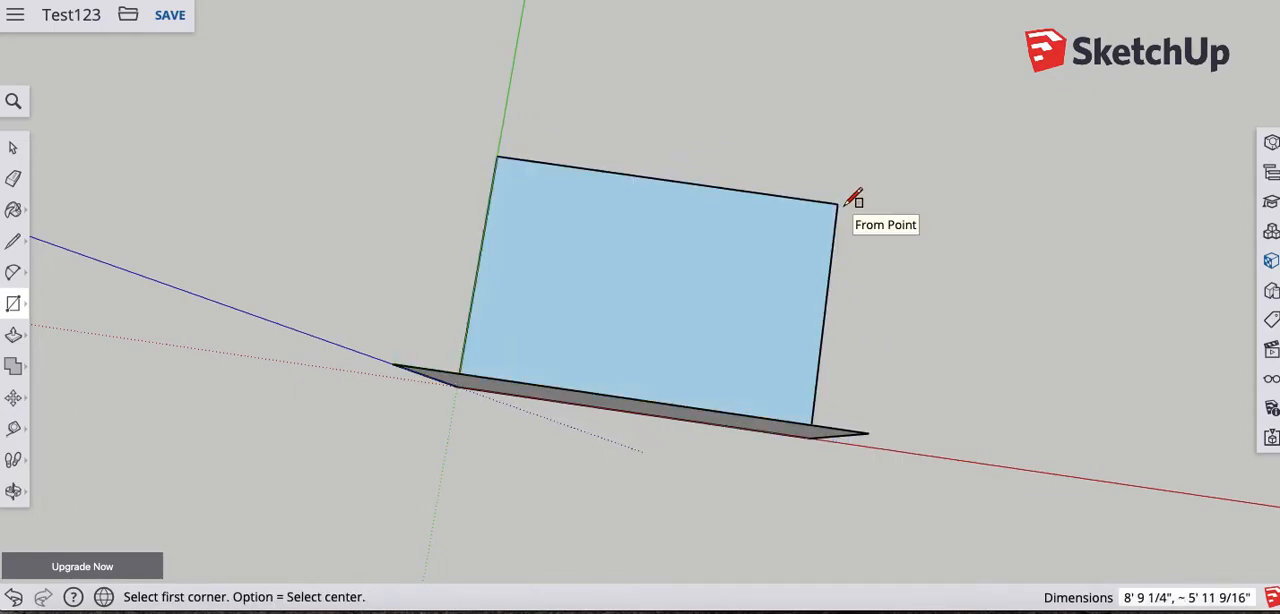
- Draw a second upright rectangle of about 6' 4" by 6' from the origin, spanning the blue and green axes to the existing corners
middle_drag(826, 451, 589, 186)
mouse_move(713, 428)
middle_down()
mouse_move(680, 337)
mouse_move(694, 423)
middle_up()
middle_drag(734, 480, 608, 329)
key(r)
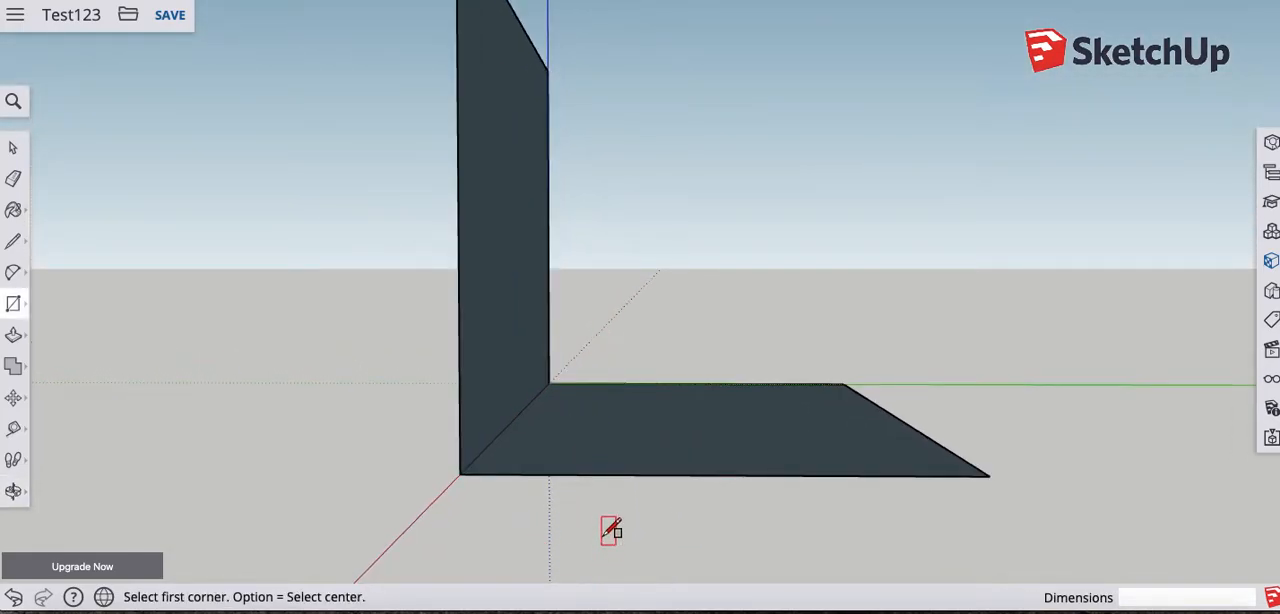
click(549, 382)
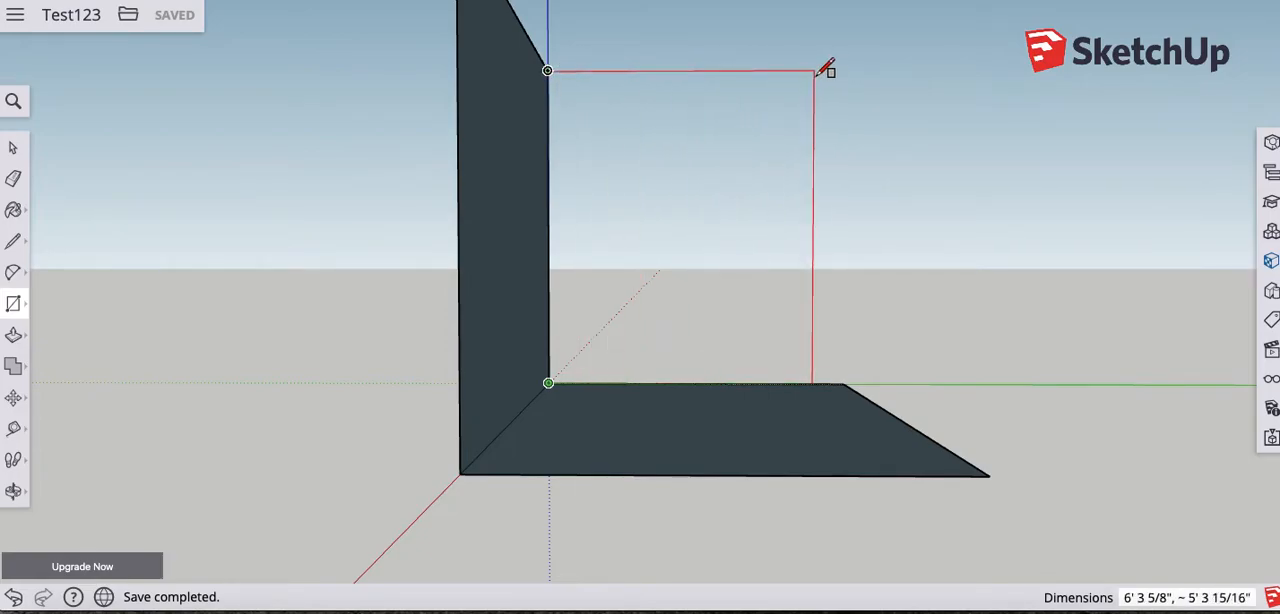
click(847, 67)
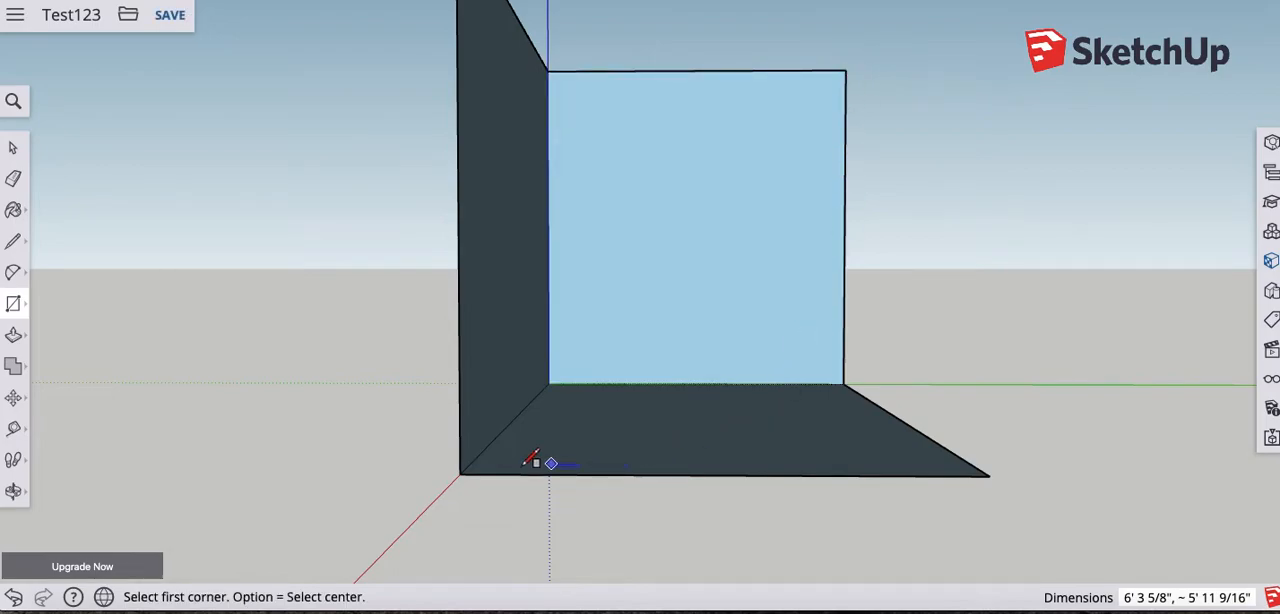
- Erase the top edge and outer vertical edge of the upright rectangle along the green axis
middle_drag(451, 403, 733, 575)
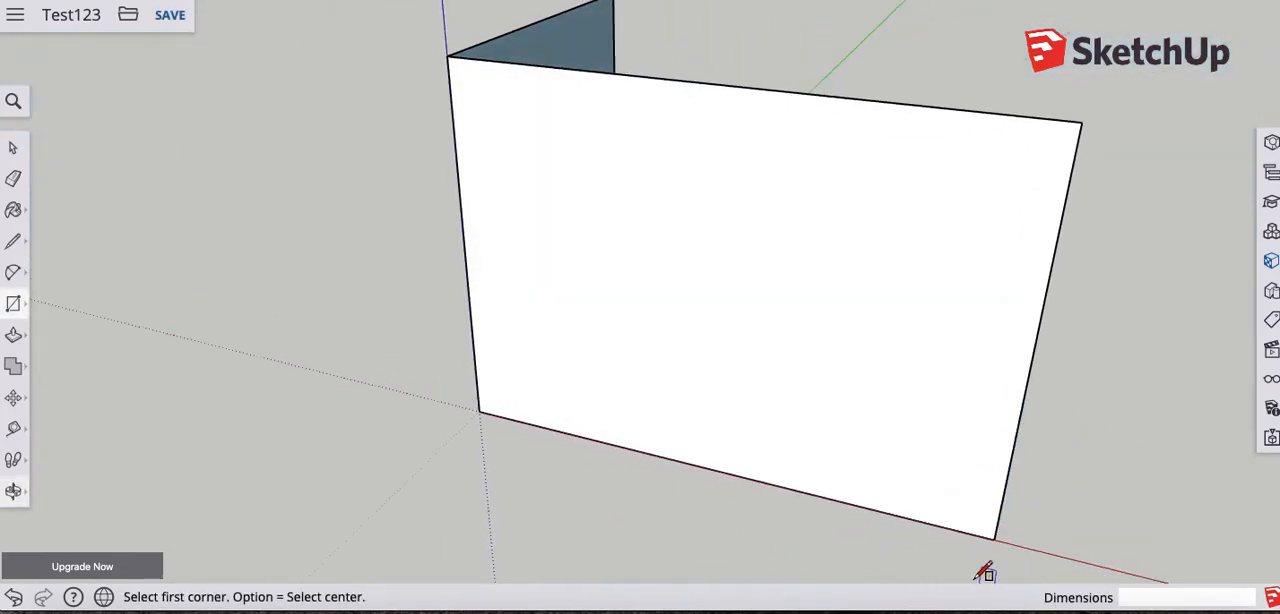
key(o)
drag(543, 309, 567, 341)
middle_drag(568, 341, 409, 296)
middle_drag(857, 384, 424, 230)
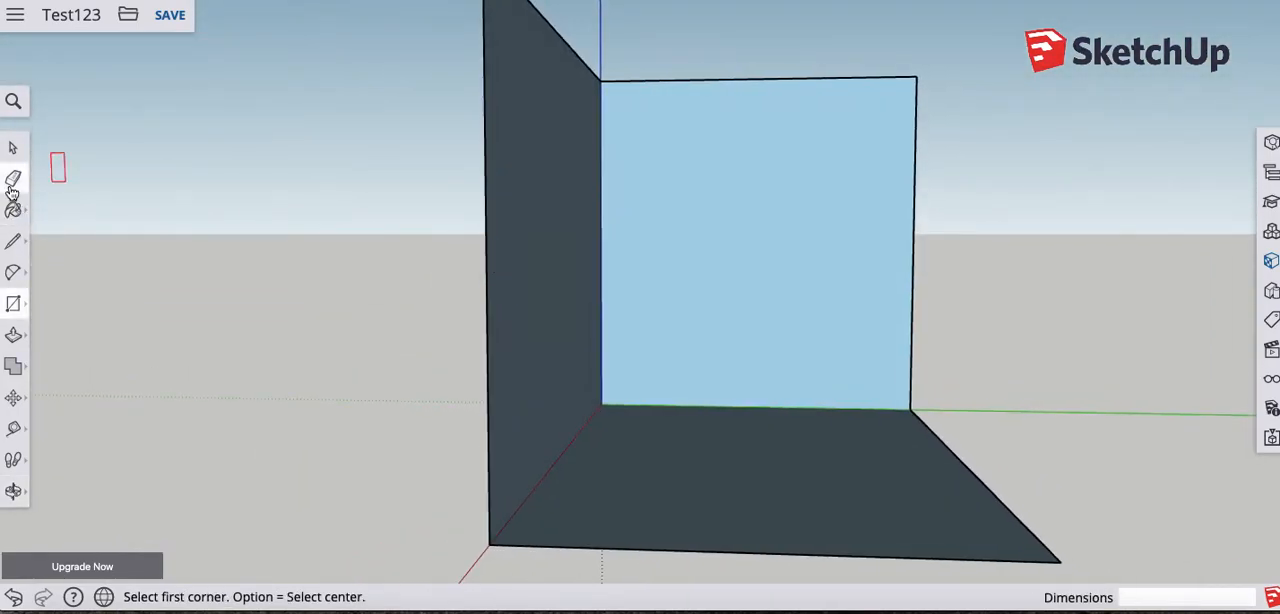
key(e)
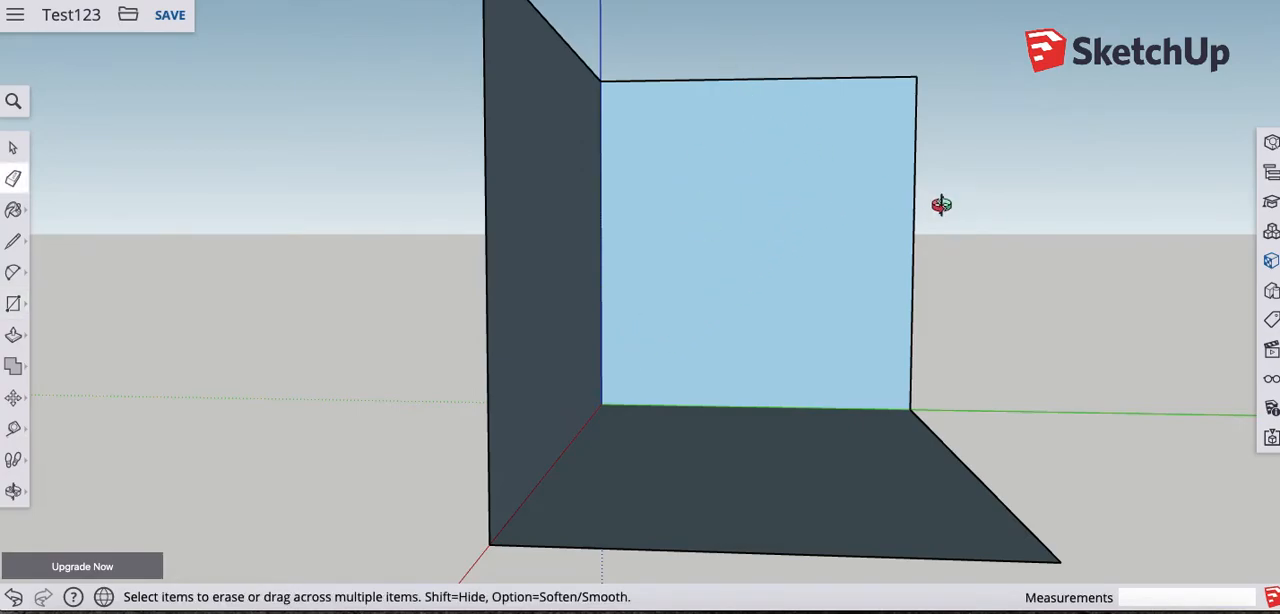
middle_drag(942, 203, 723, 209)
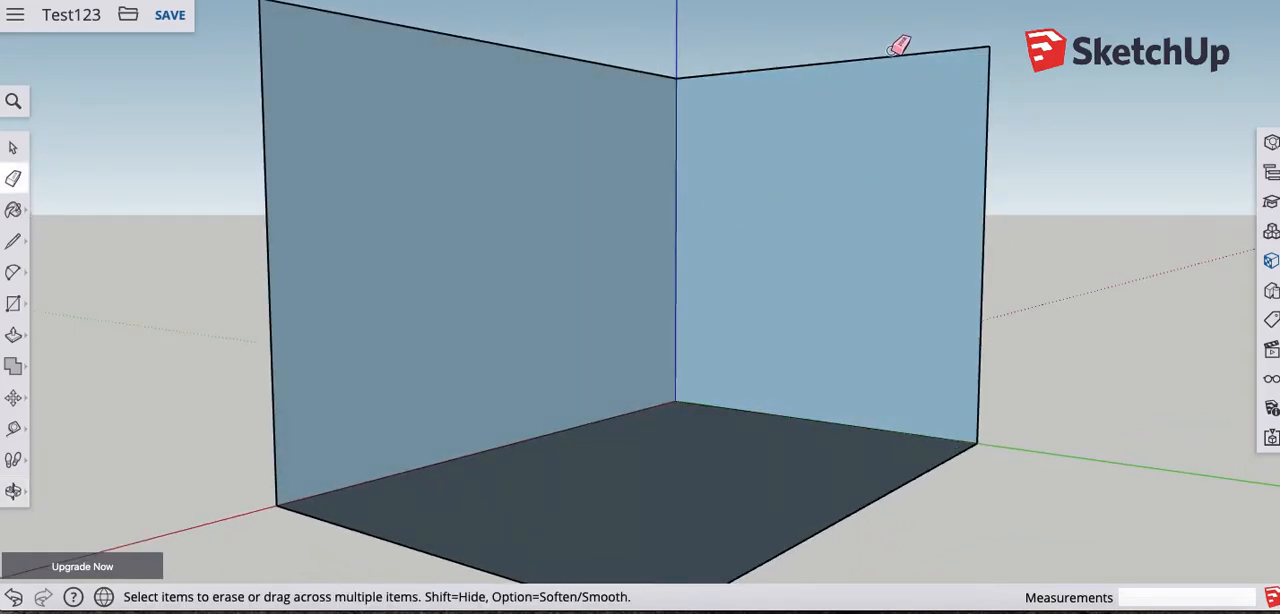
click(894, 55)
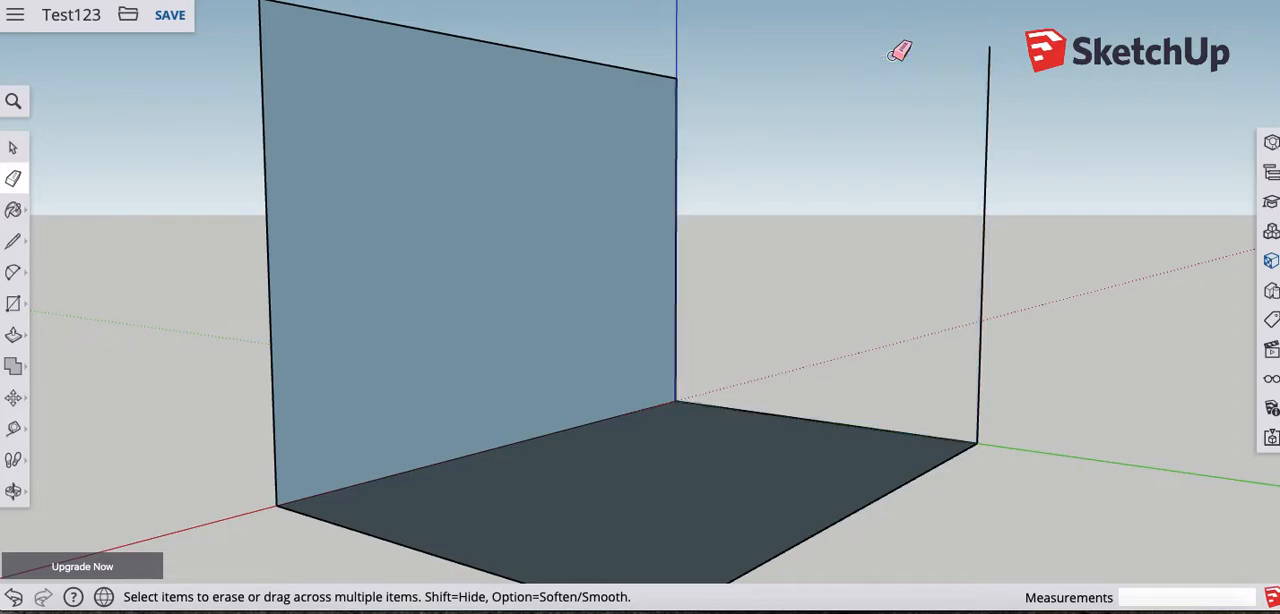
click(985, 211)
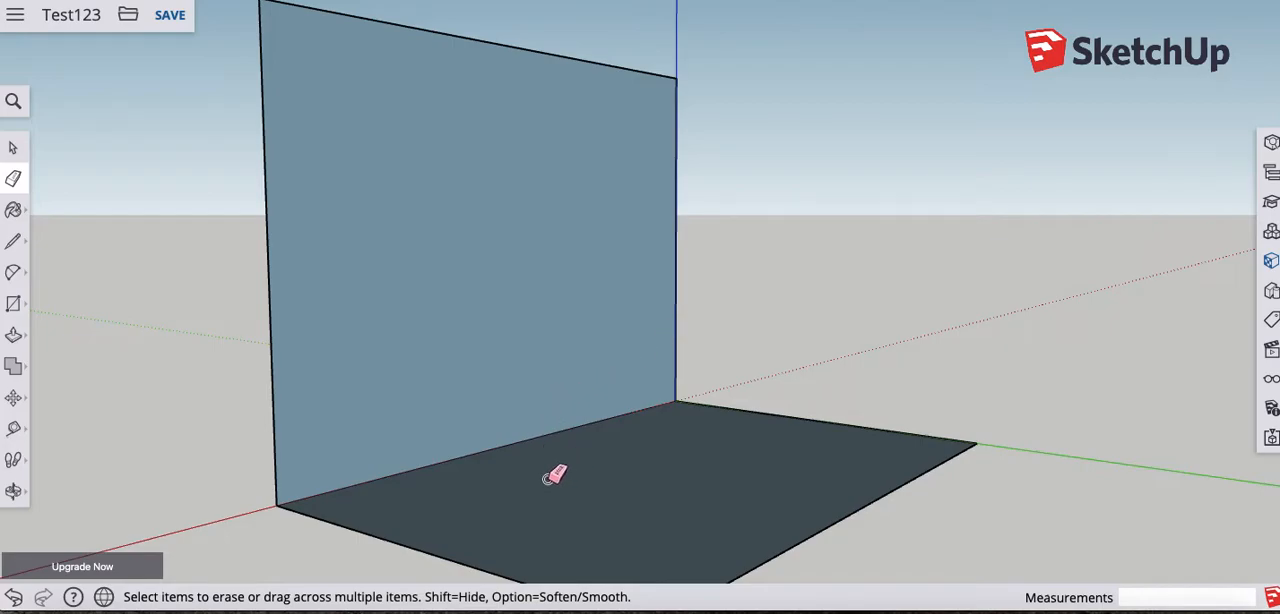
- Erase the three free edges of the ground rectangle, keeping only the upright rectangle along the red axis
click(409, 548)
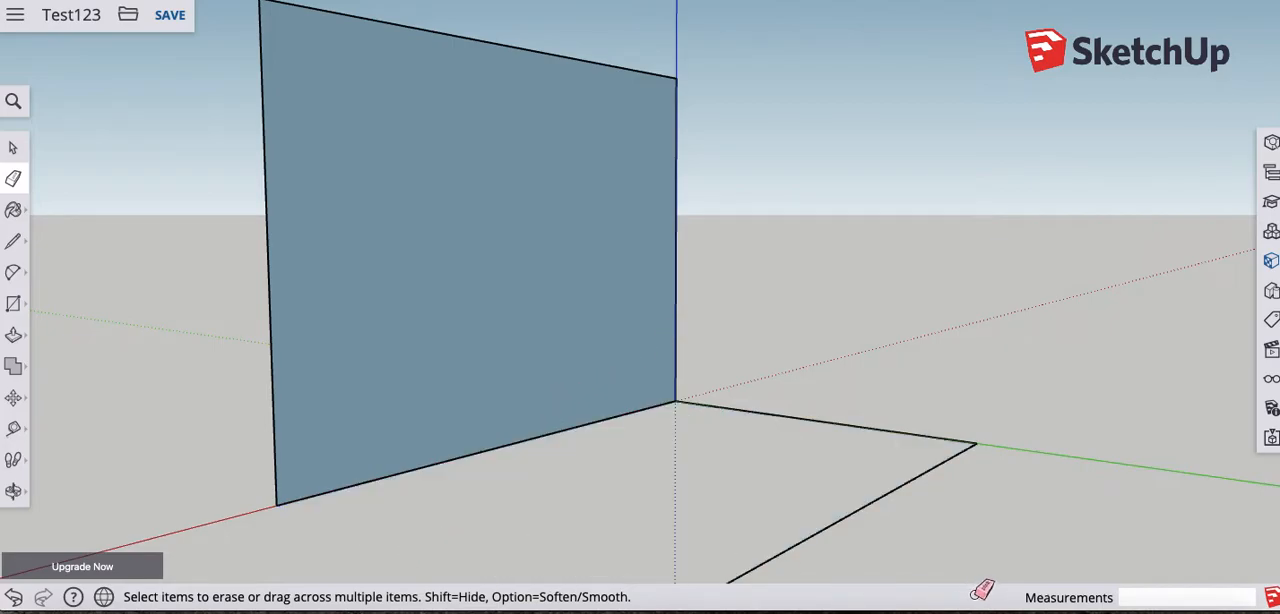
click(913, 479)
click(944, 437)
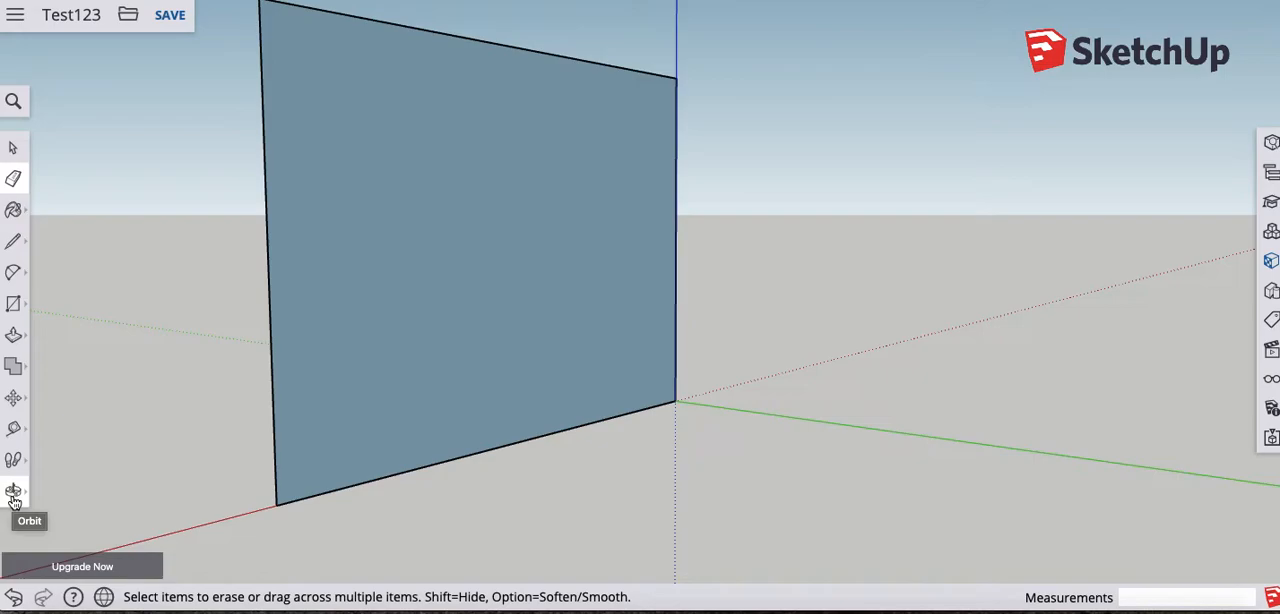
- Pan the view and orbit around the remaining upright rectangle to examine it from different angles
key(p)
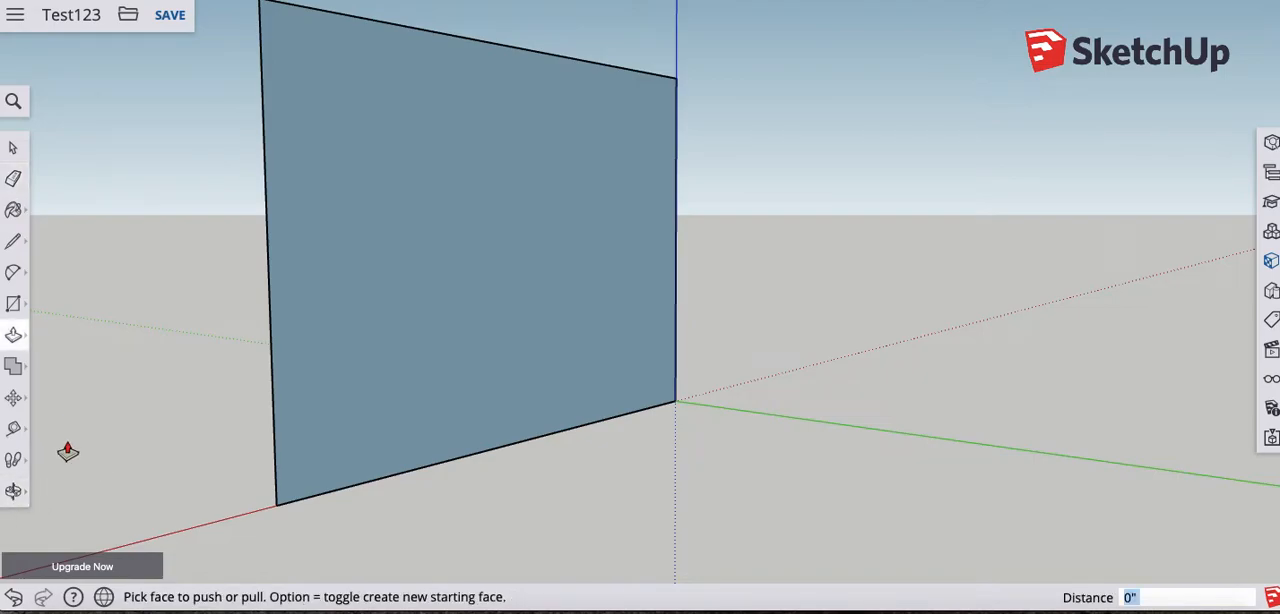
key(h)
drag(236, 386, 186, 357)
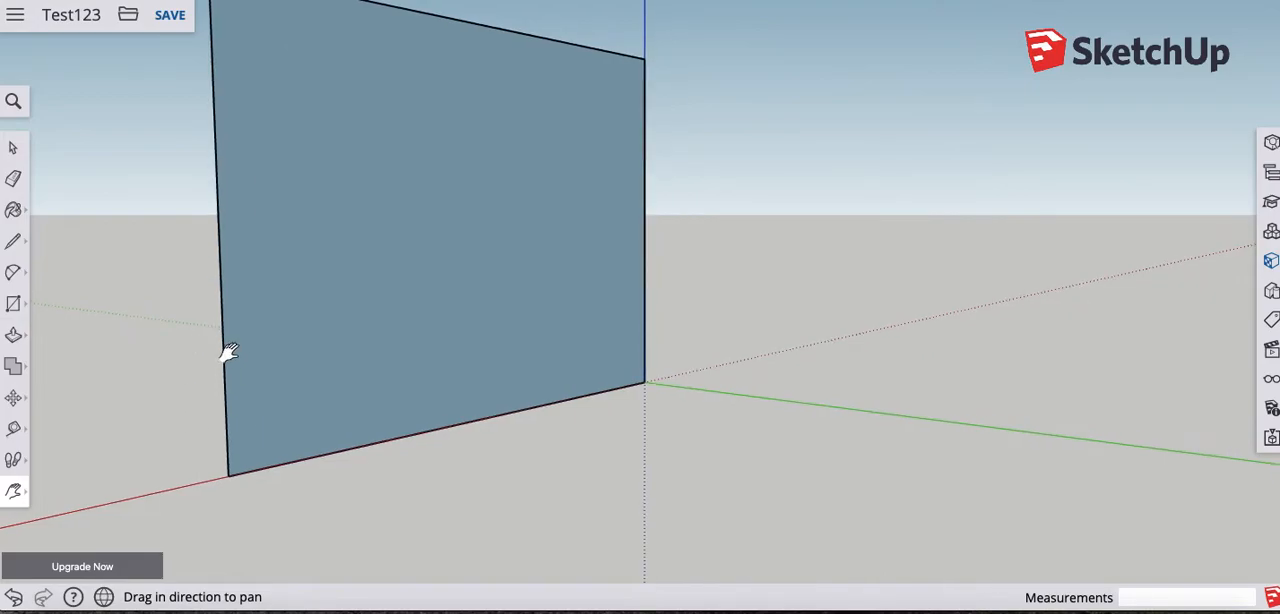
key(o)
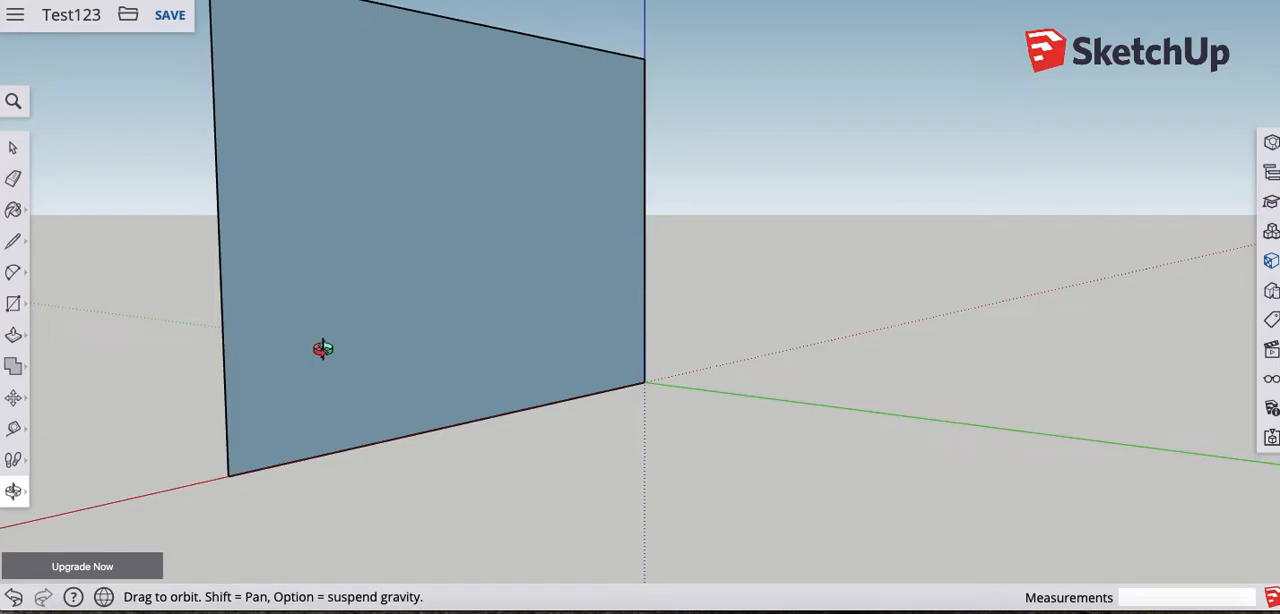
drag(322, 348, 357, 264)
drag(425, 264, 253, 341)
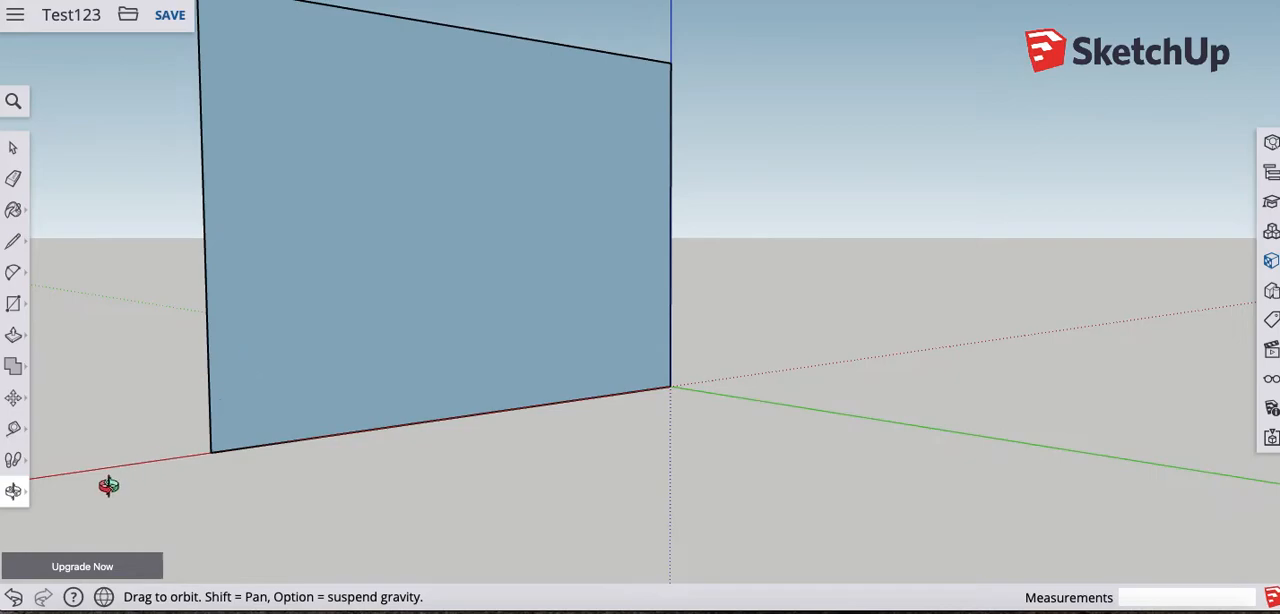
- Examine the upright rectangle with the Zoom tool at closer and farther distances, including from a steeper orbit angle
key(z)
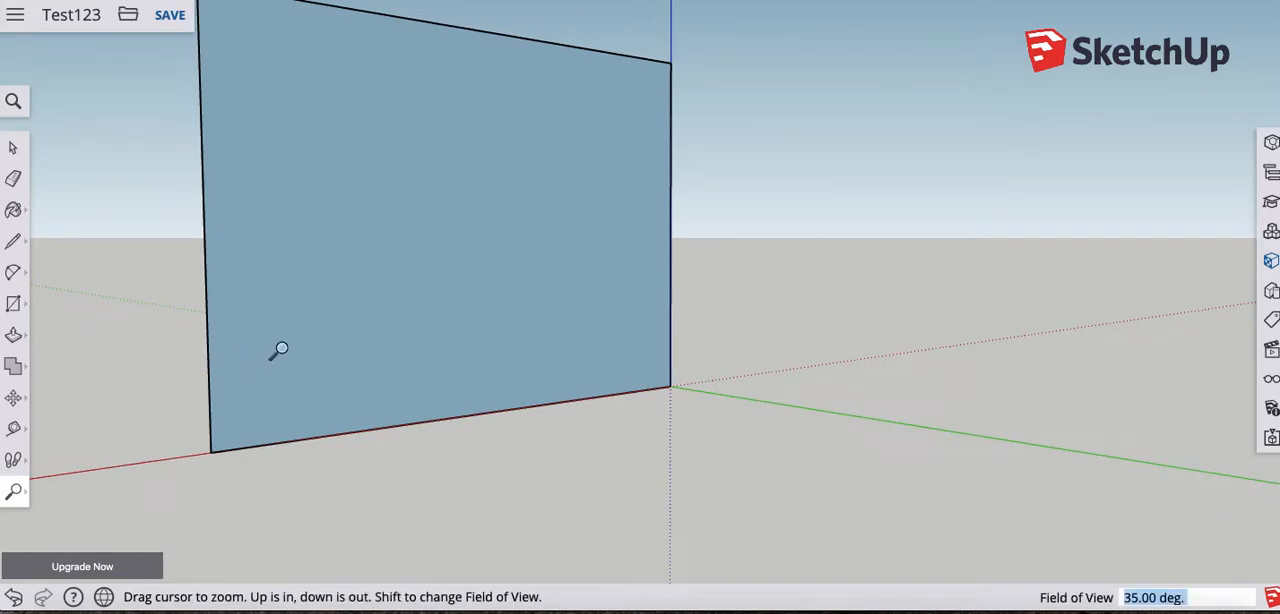
drag(281, 349, 259, 384)
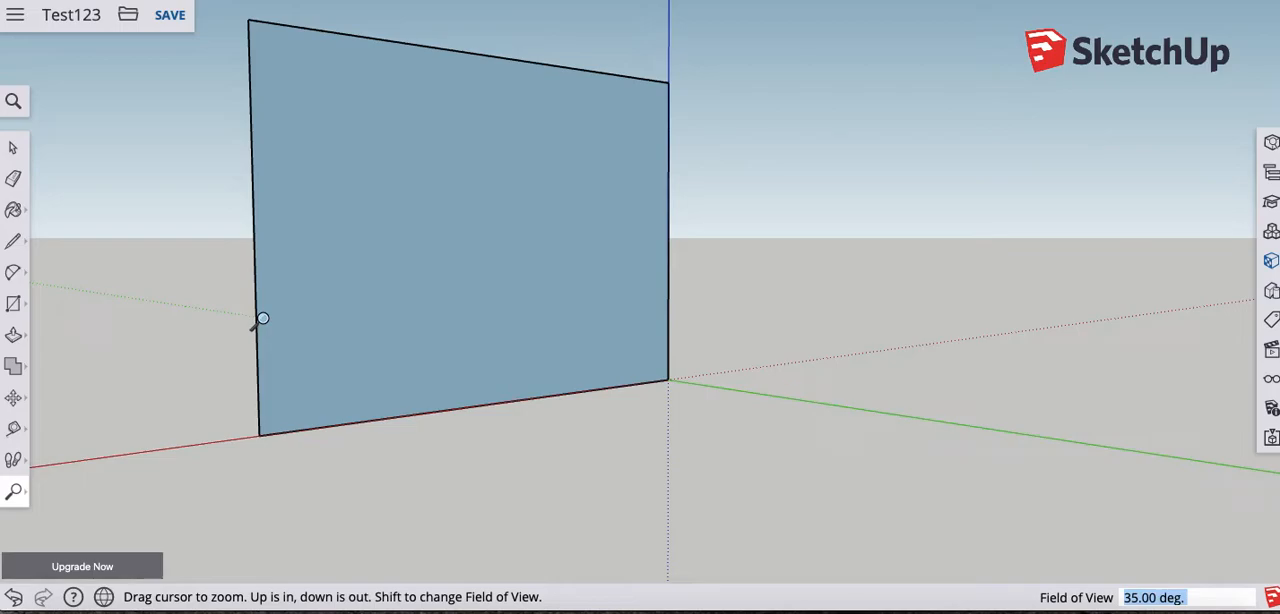
key(o)
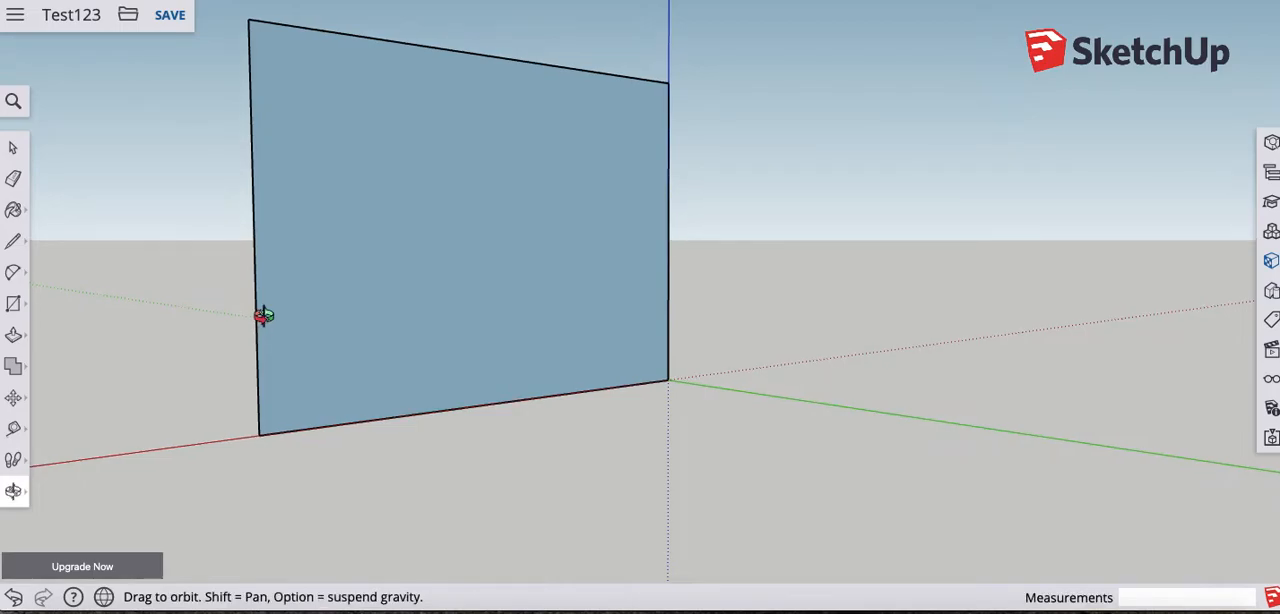
drag(262, 316, 437, 351)
key(z)
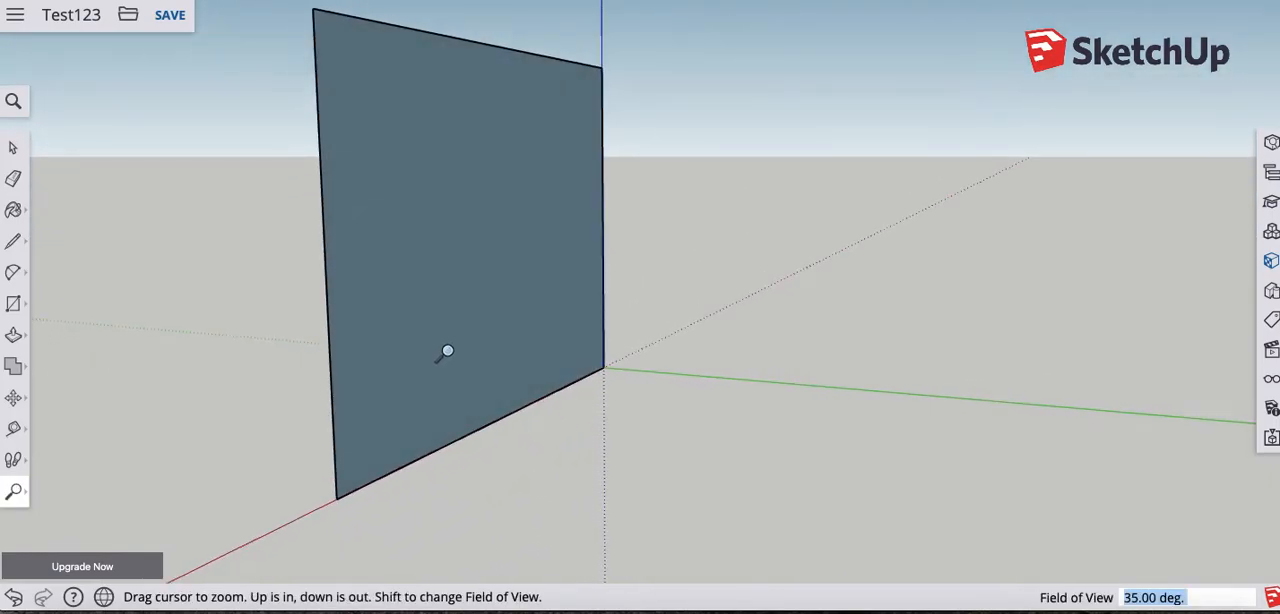
scroll(447, 351, up, 4)
scroll(447, 351, down, 5)
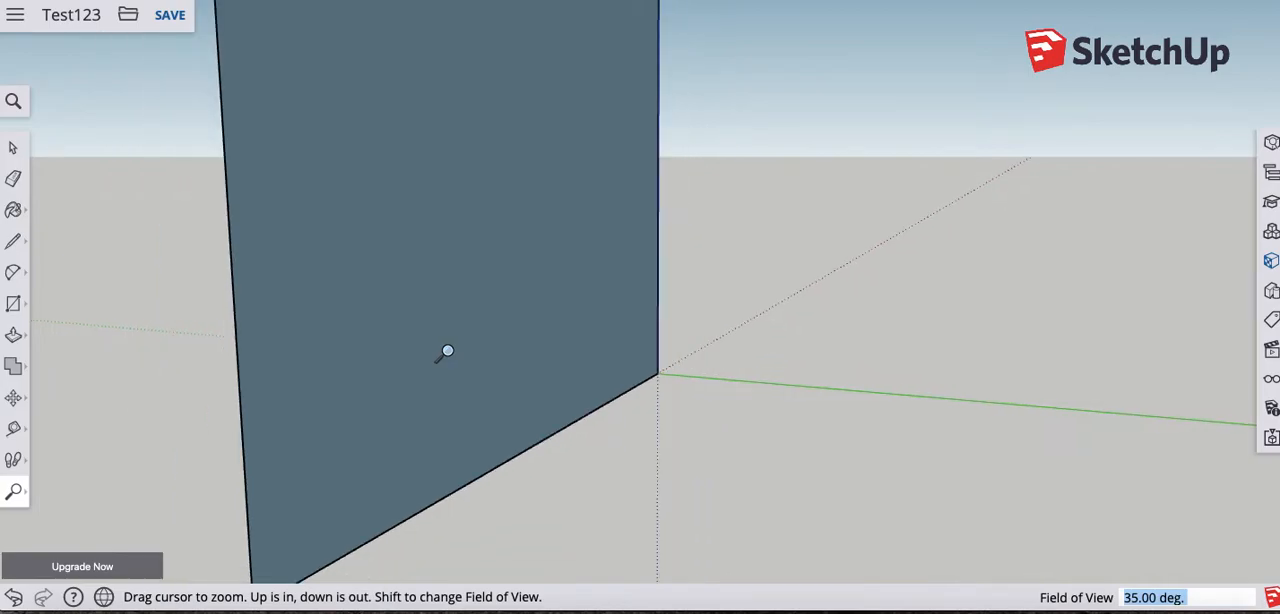
scroll(447, 351, down, 4)
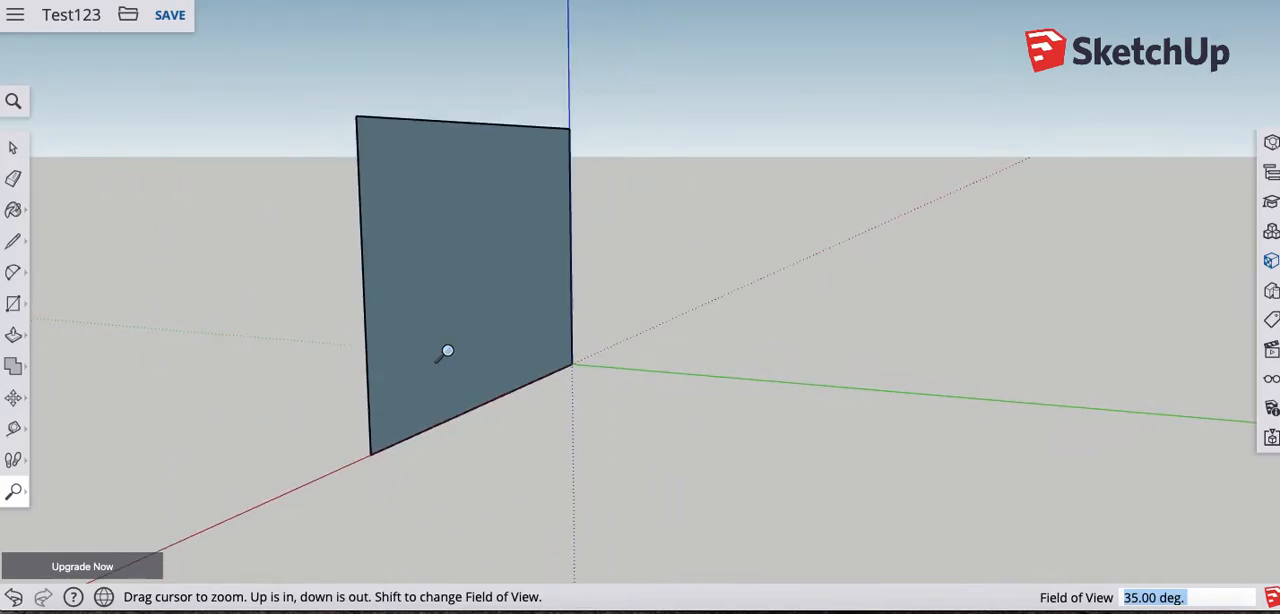
scroll(447, 351, up, 4)
scroll(447, 351, up, 2)
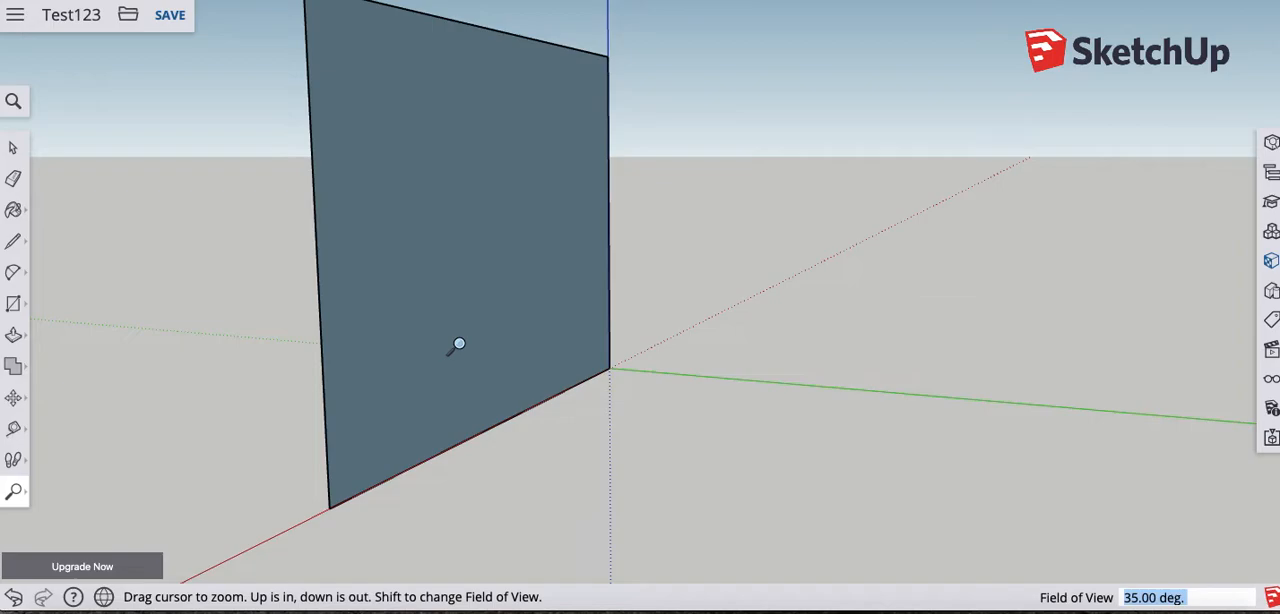
- Alternate between Orbit and Zoom to view the upright rectangle edge-on, from the front and close up
key(o)
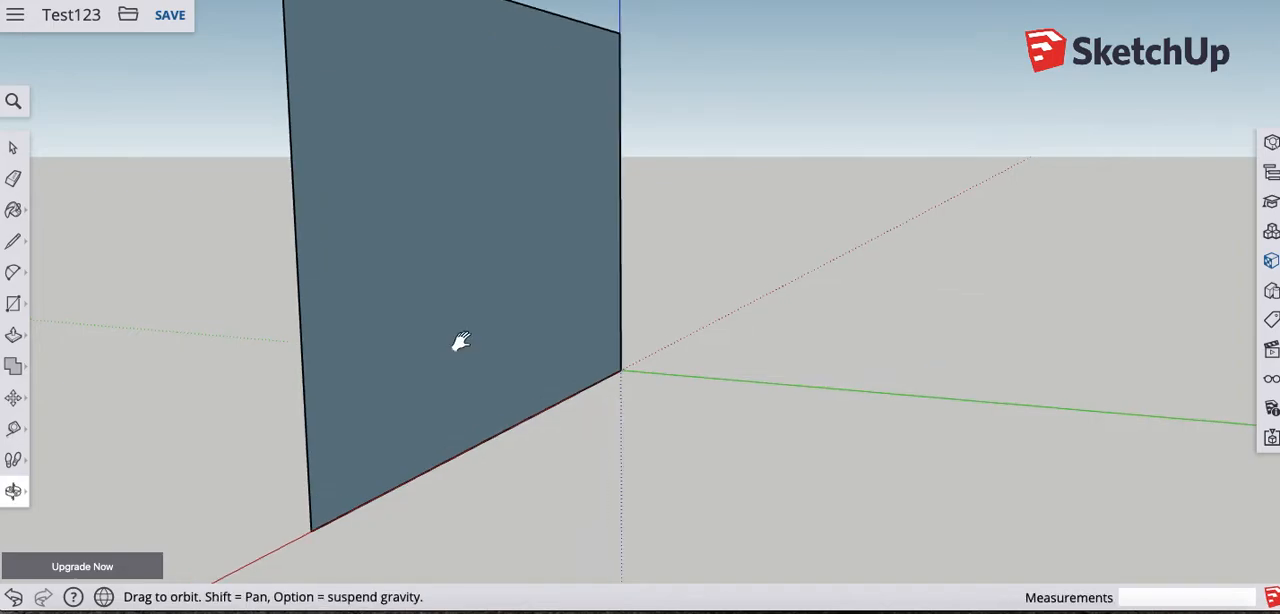
drag(457, 346, 734, 331)
key(z)
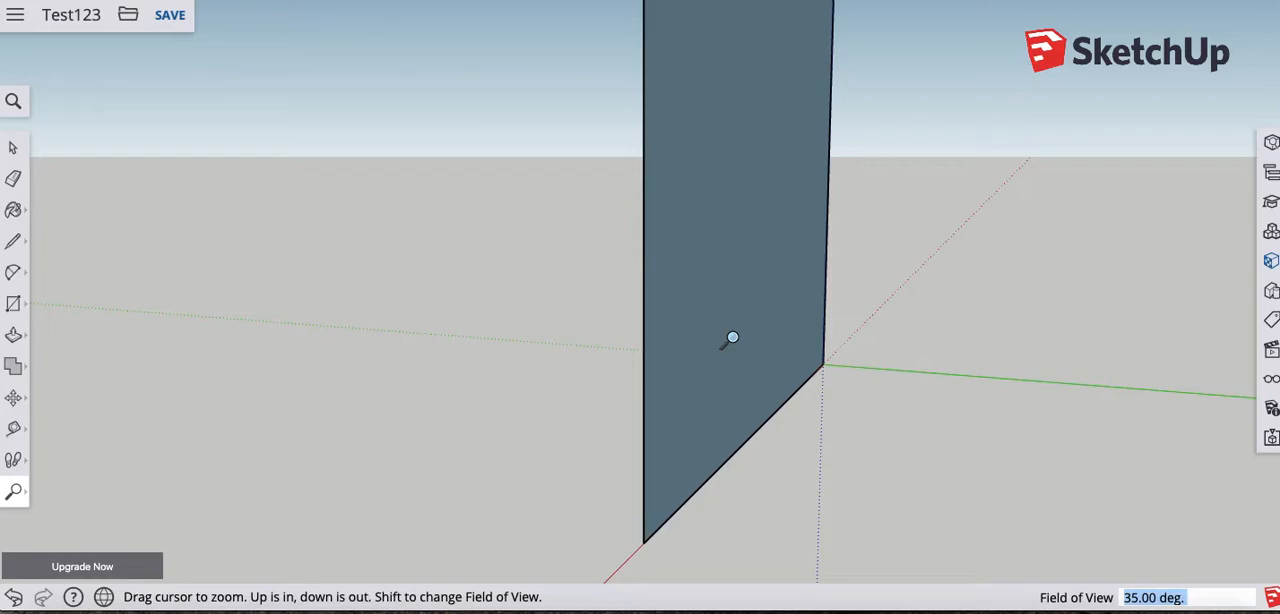
key(o)
drag(733, 336, 528, 289)
key(z)
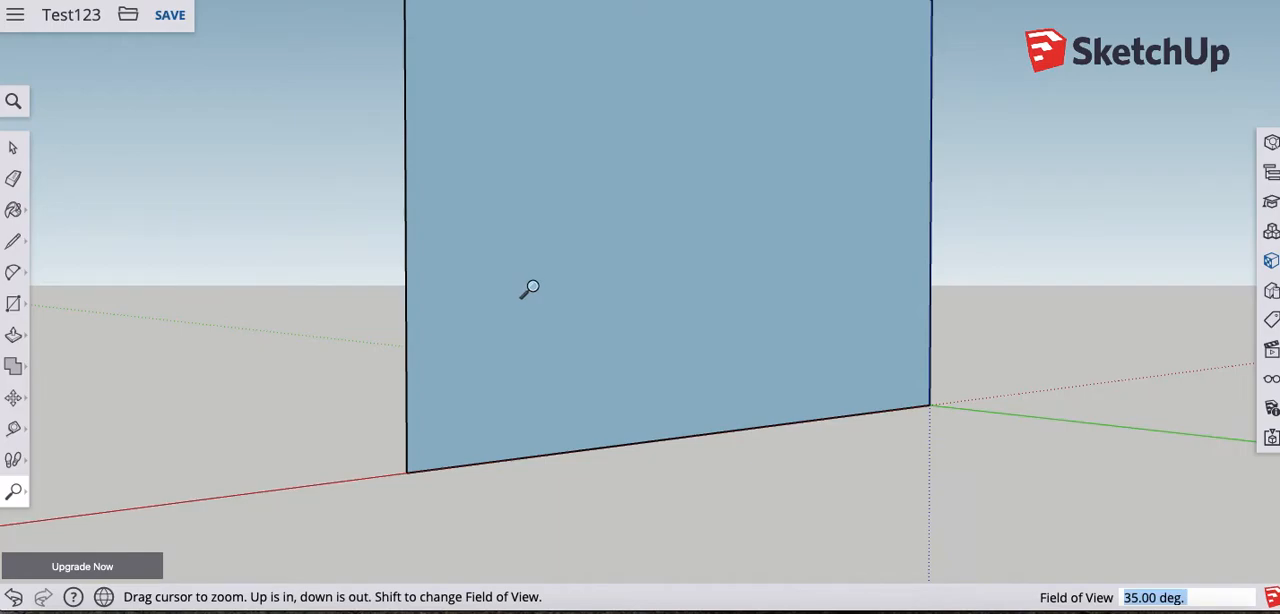
key(o)
drag(531, 297, 396, 305)
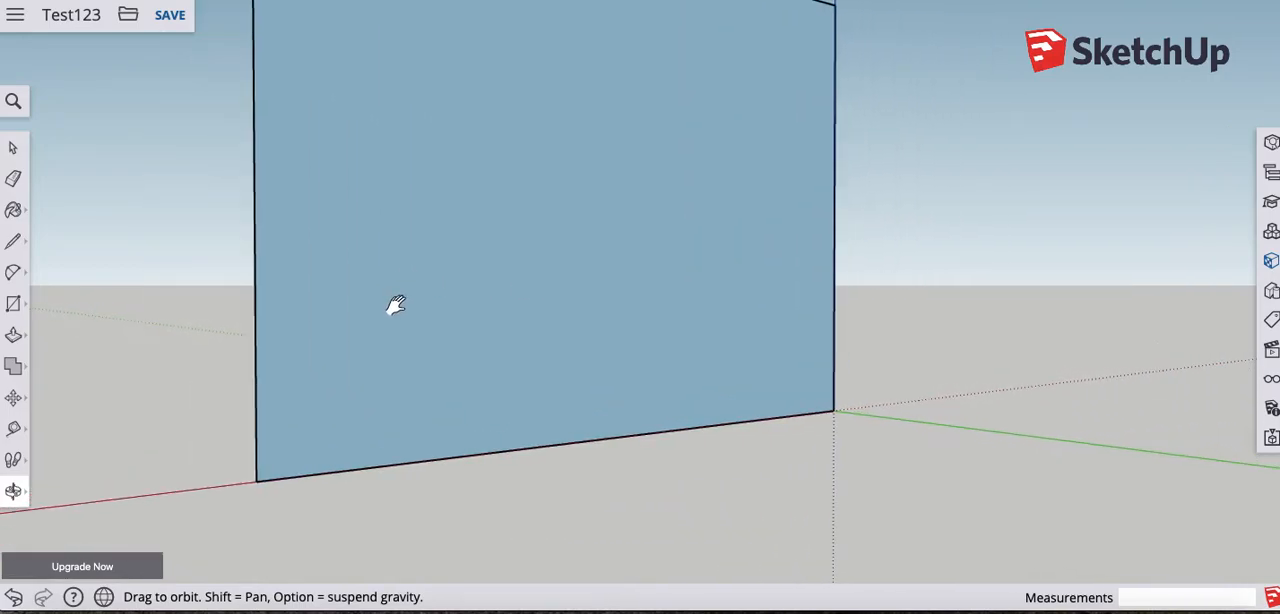
key(z)
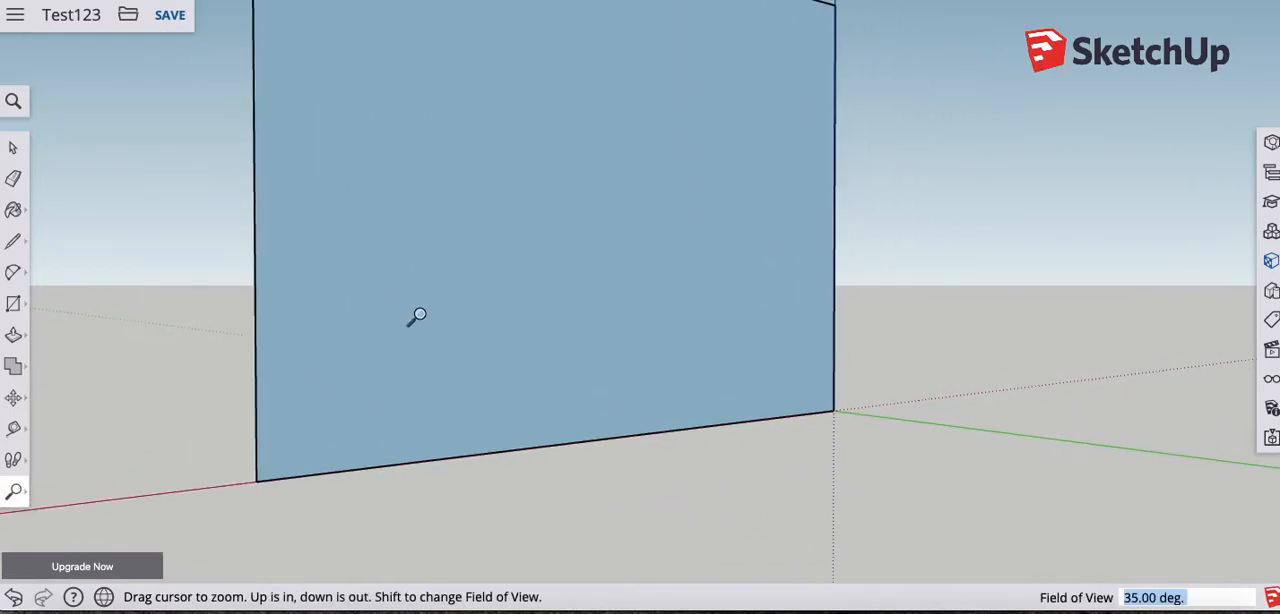
scroll(419, 315, up, 3)
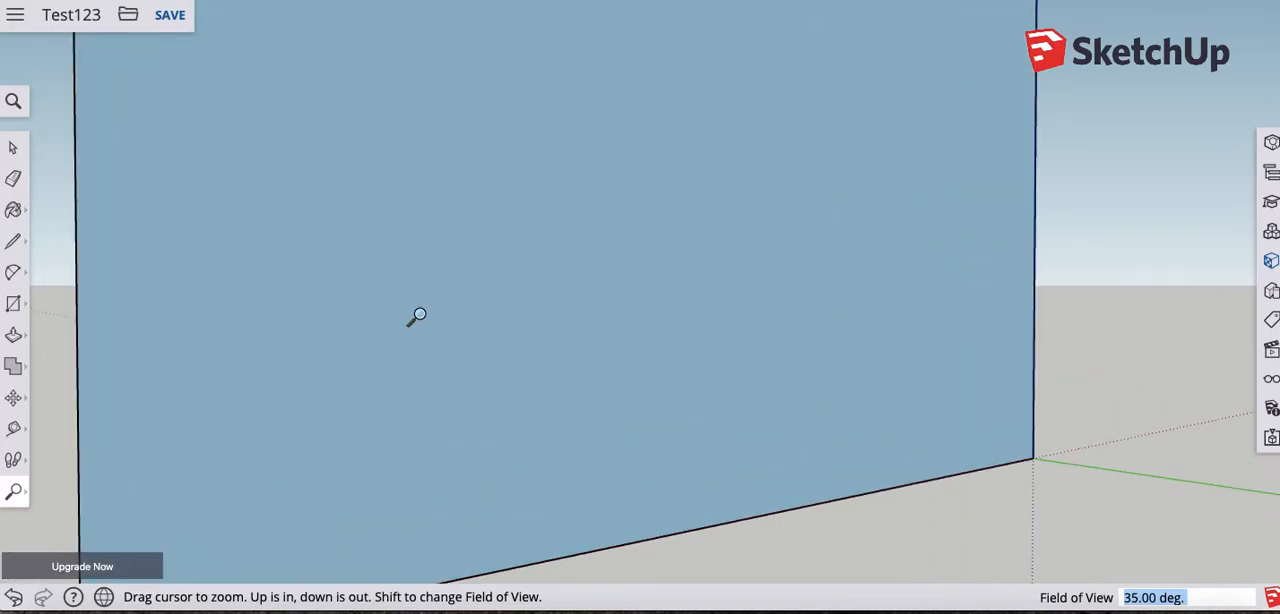
- Examine the upright rectangle from the front, the back and nearly edge-on, using Orbit and Zoom
scroll(419, 315, down, 5)
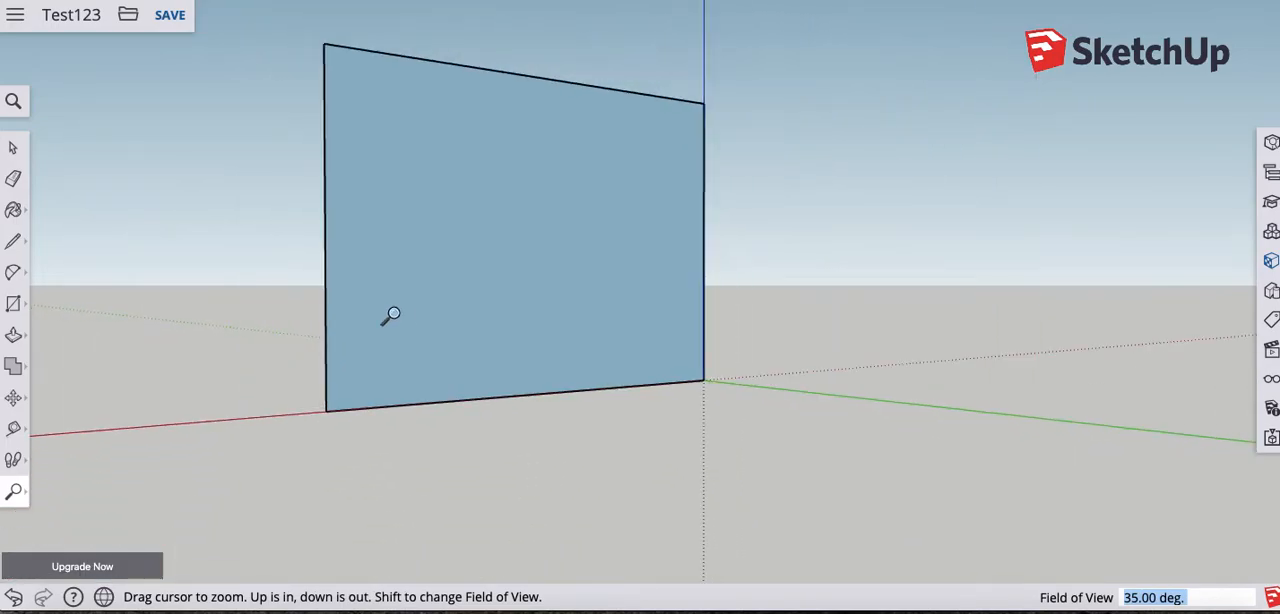
key(o)
drag(311, 331, 794, 409)
key(z)
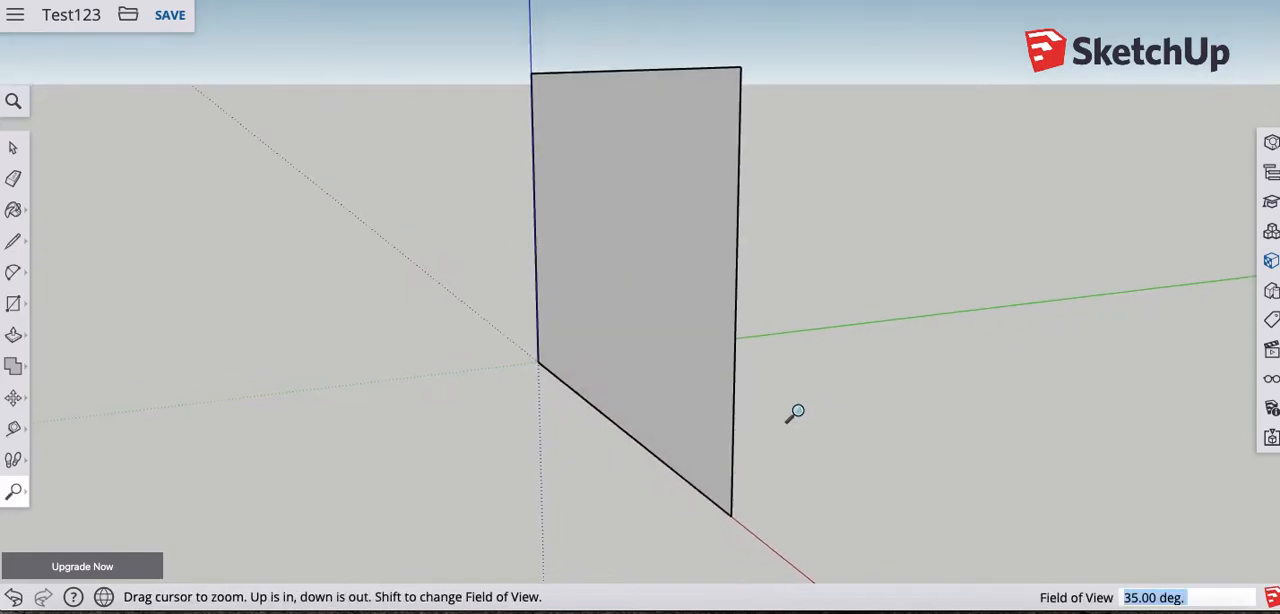
click(22, 498)
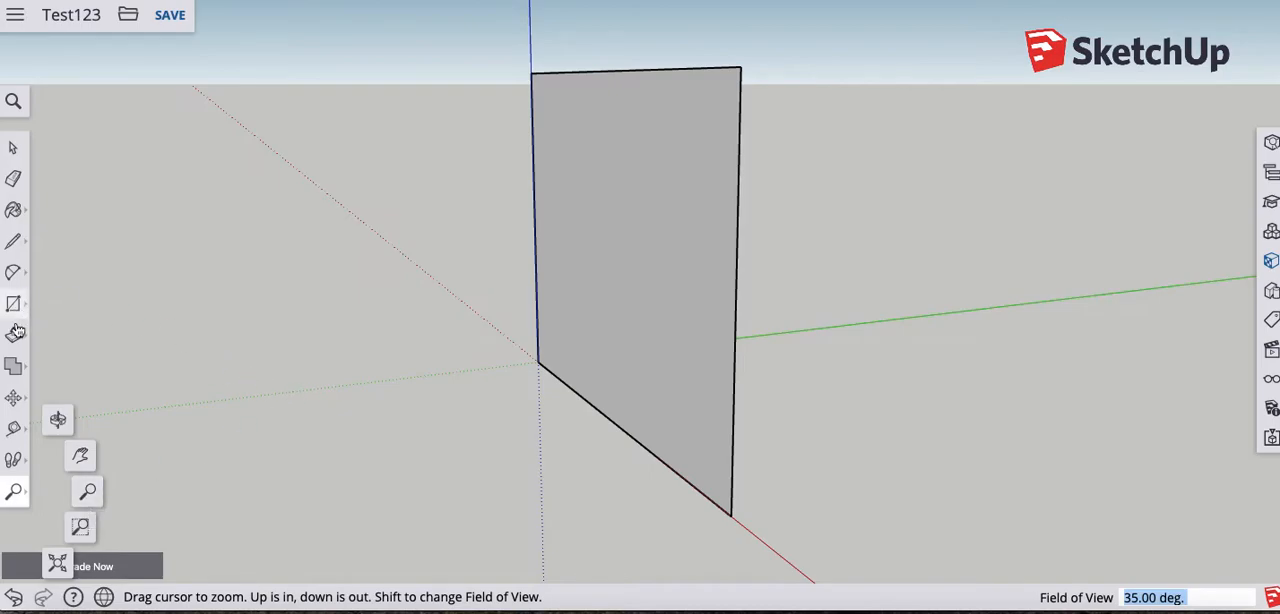
scroll(469, 312, up, 1)
middle_drag(467, 312, 290, 309)
scroll(500, 322, down, 3)
middle_drag(507, 322, 613, 331)
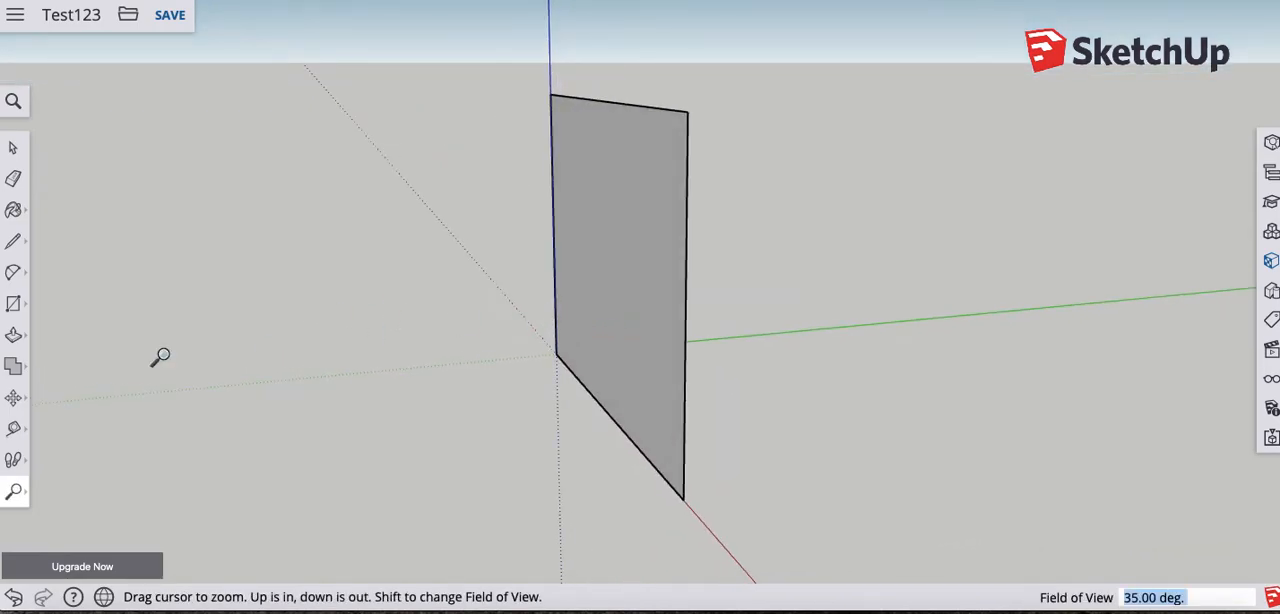
- Use Push/Pull to extrude the upright rectangle along the green axis into a box about 1' 7 5/8" thick
click(14, 338)
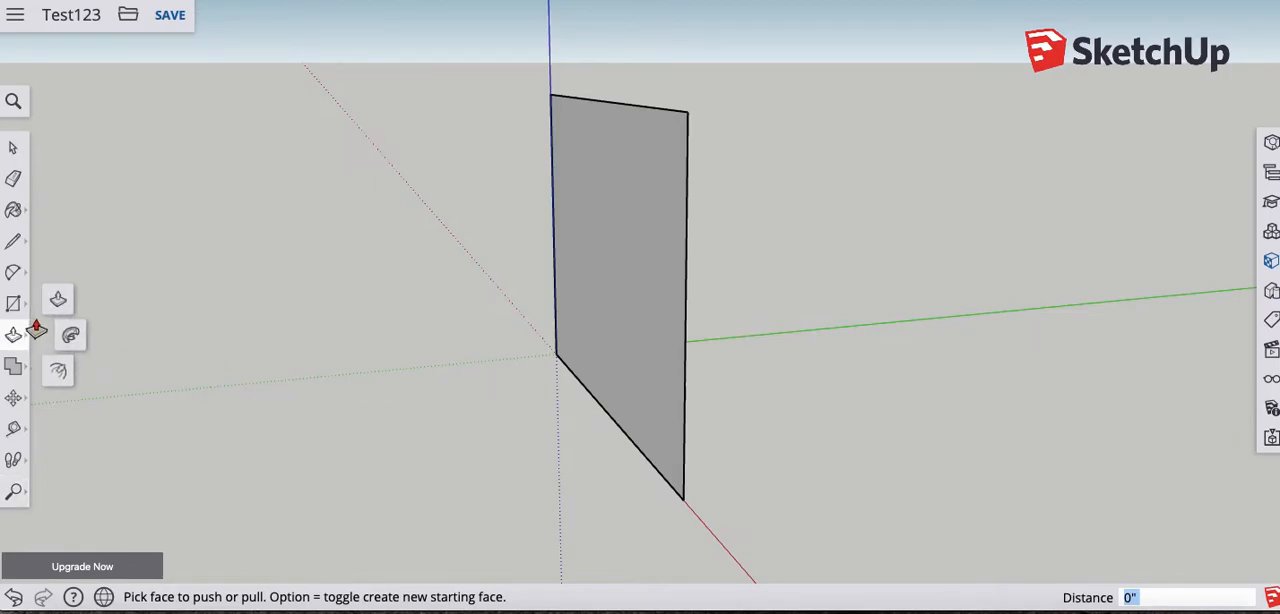
middle_drag(366, 362, 160, 363)
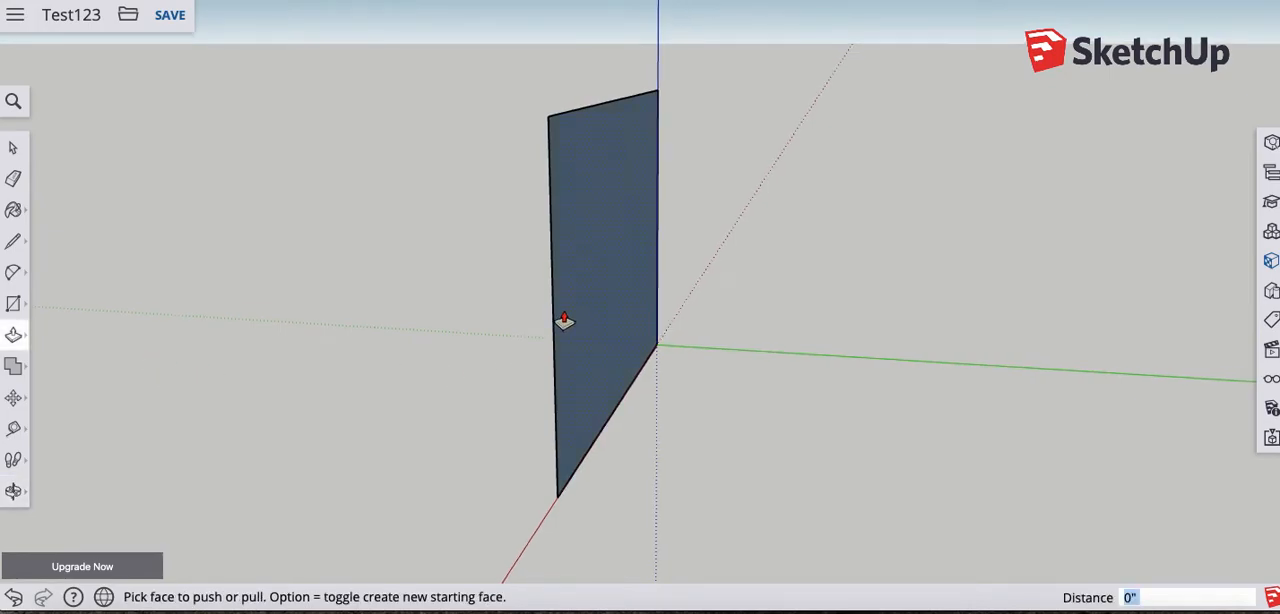
click(574, 306)
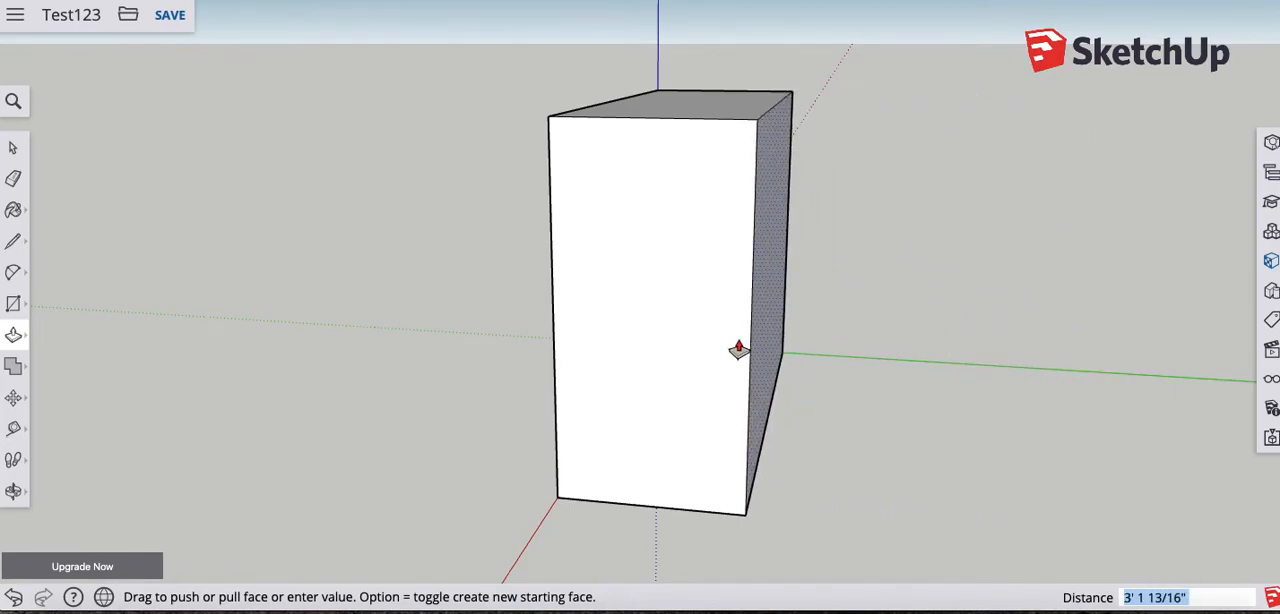
click(668, 344)
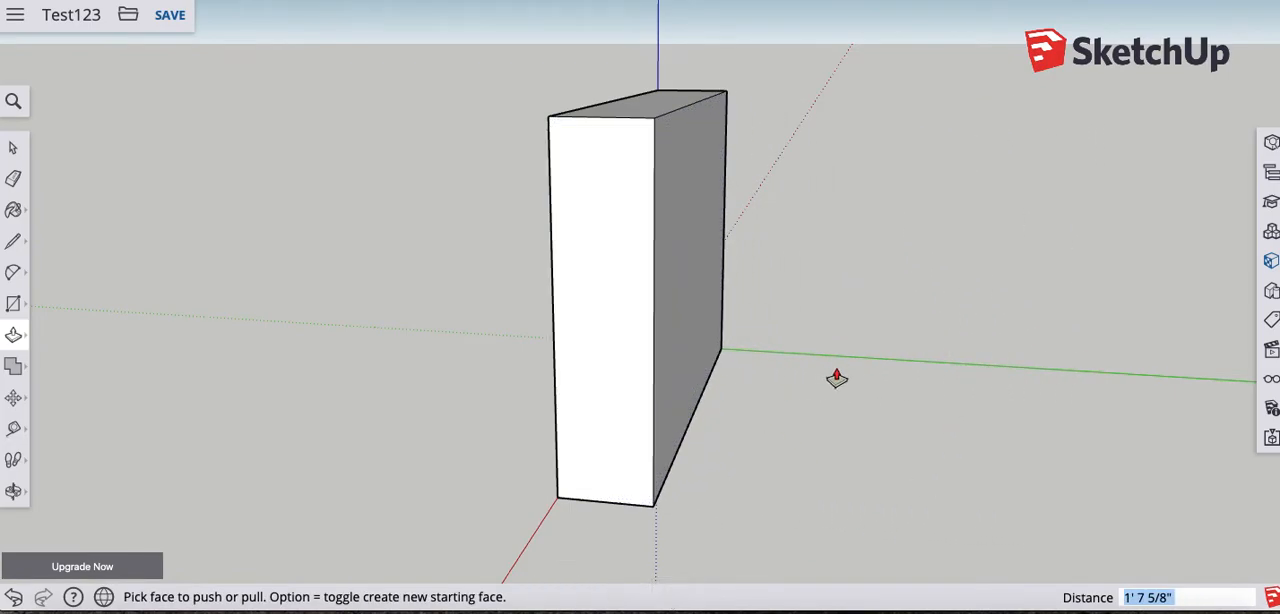
- Pull the box's broad face farther out along the green axis and push it back in about 2' 8 3/4"
click(691, 306)
click(893, 340)
middle_drag(967, 378, 837, 311)
click(836, 284)
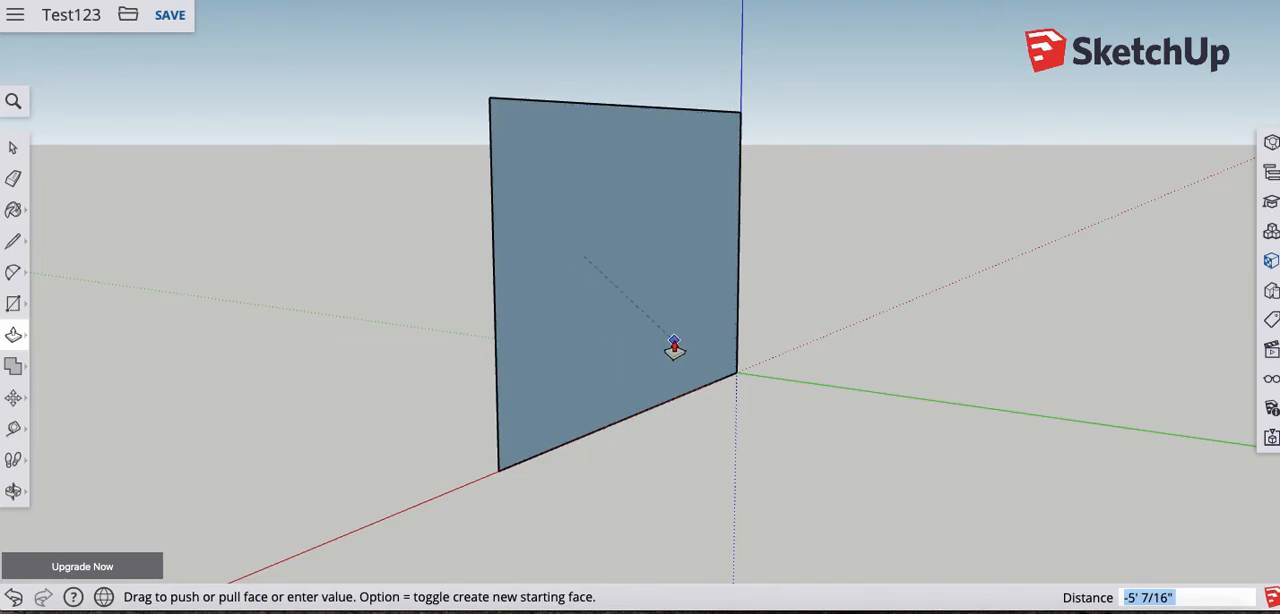
click(688, 293)
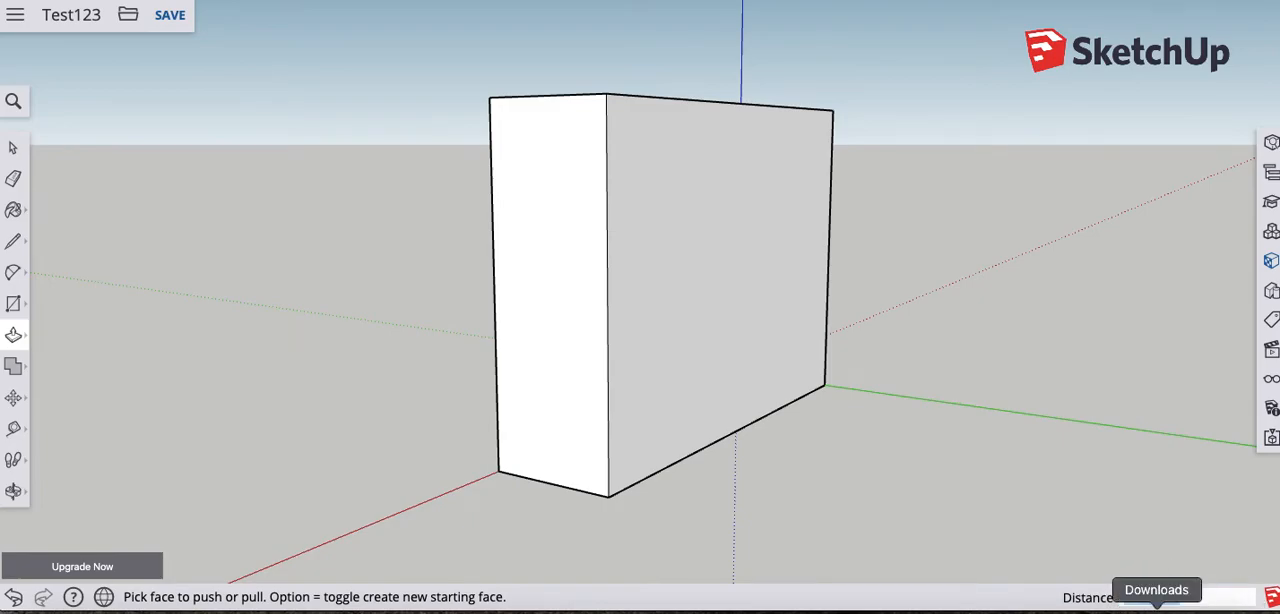
- Pull the same broad face out about 8 5/8" and push it back inward with Push/Pull
click(689, 282)
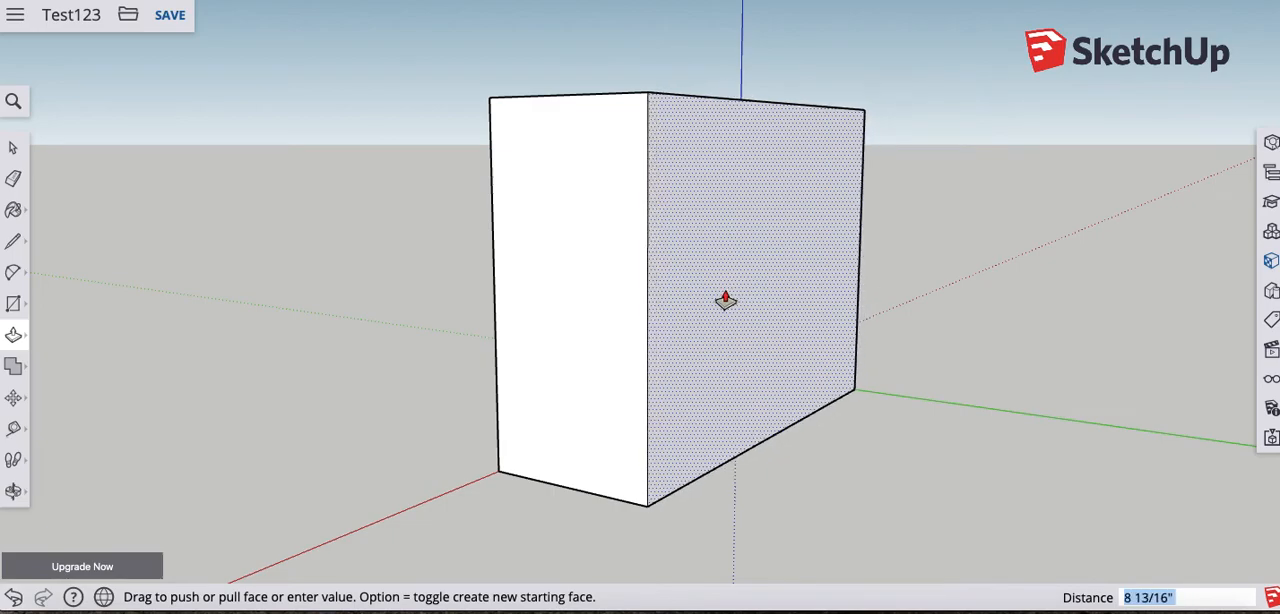
click(718, 298)
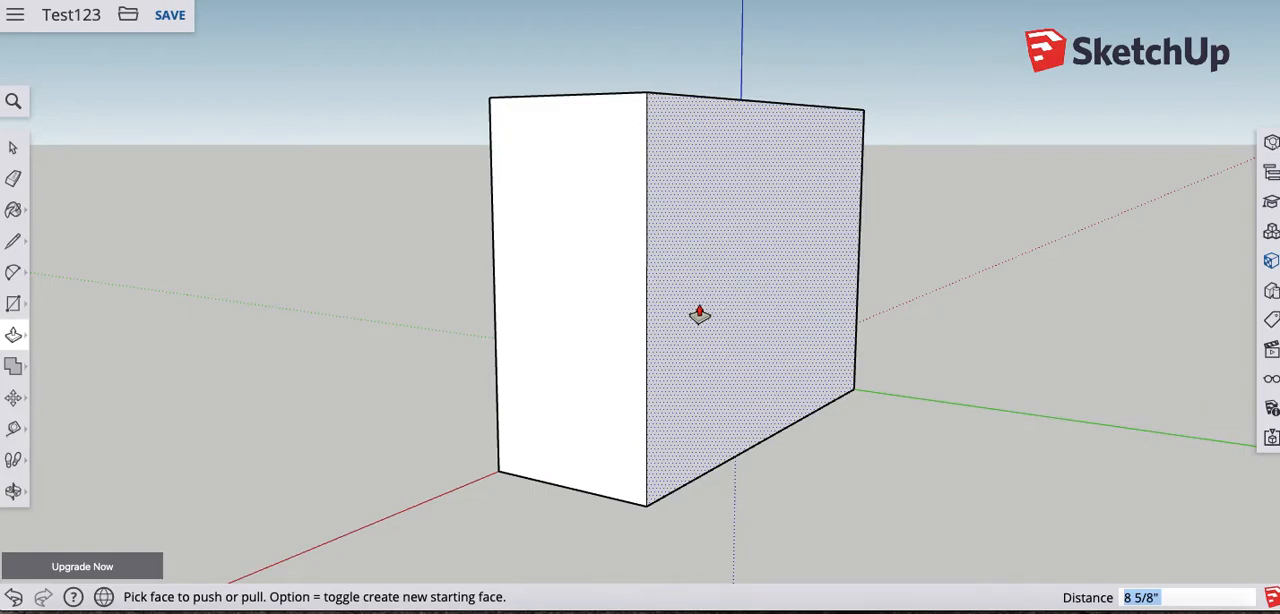
click(699, 315)
click(640, 309)
- Try pulling the opposite broad face out about 1' 3 15/16", change the distance to 5', and undo the pull
middle_drag(397, 331, 681, 348)
middle_drag(643, 277, 676, 284)
click(688, 264)
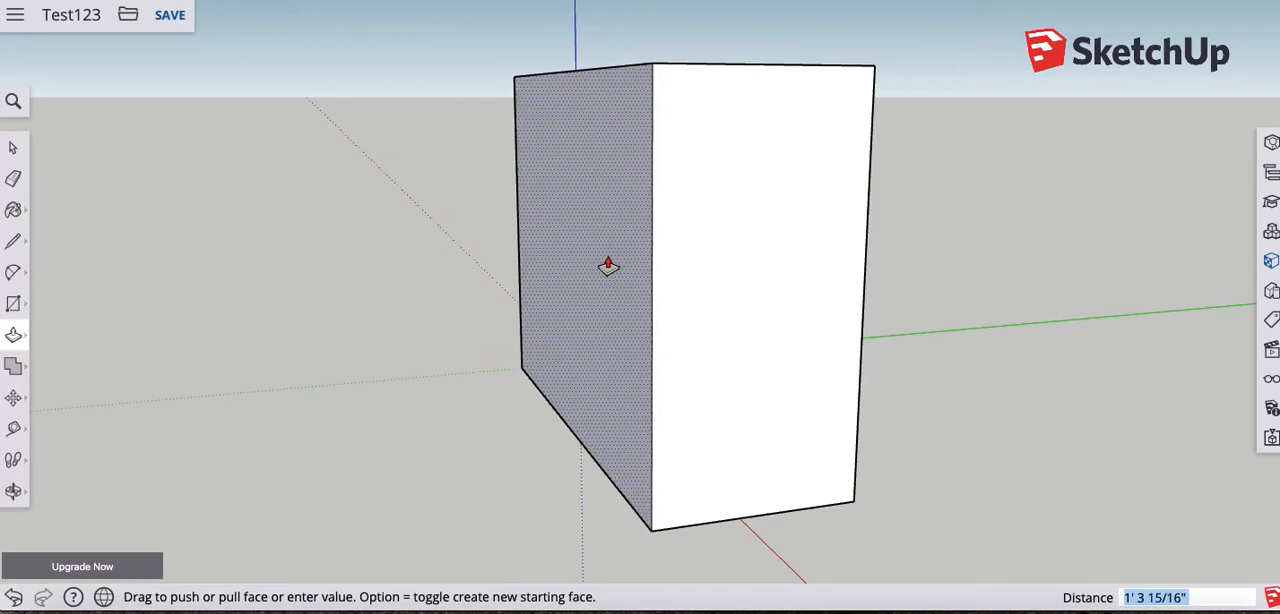
click(603, 262)
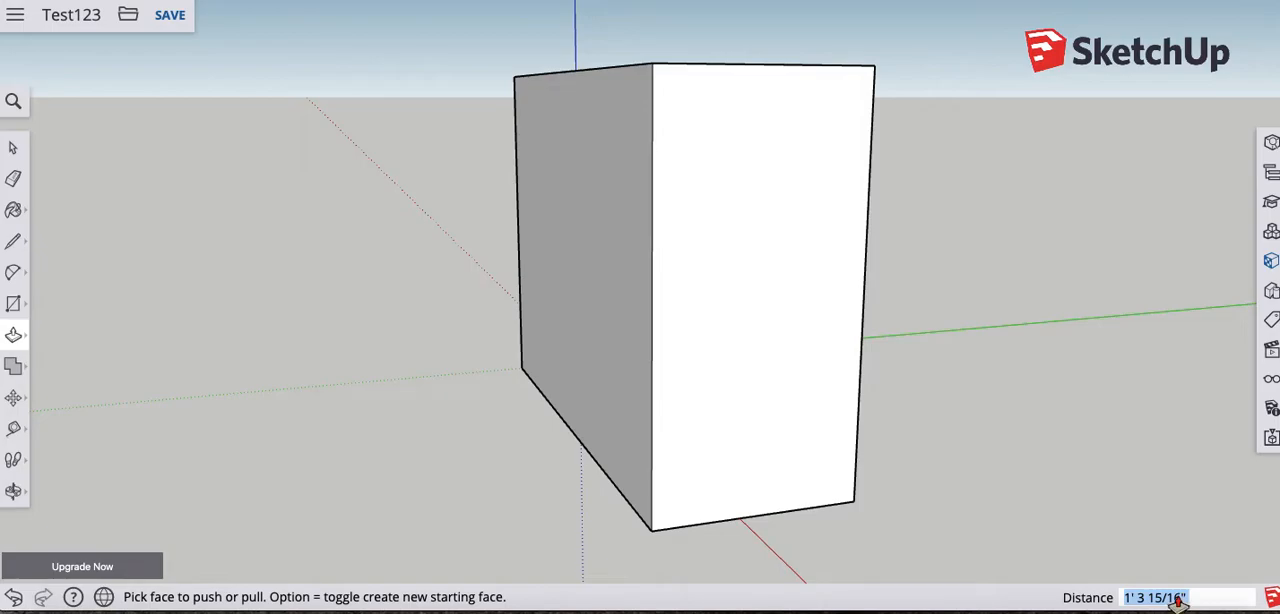
text(5)
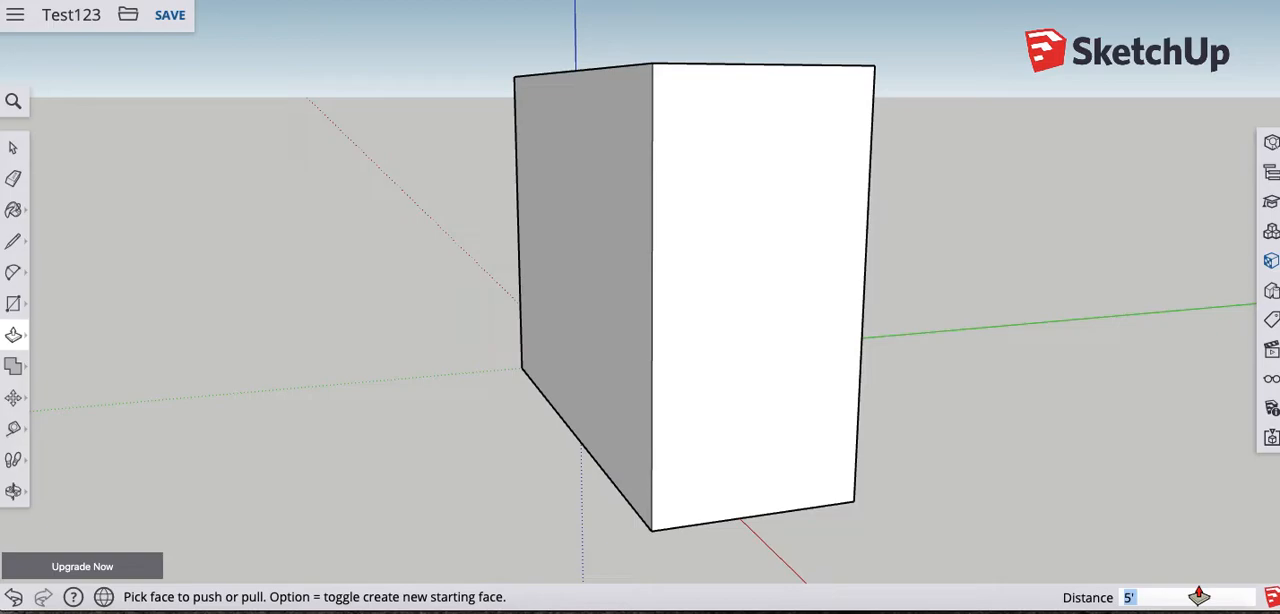
key(Return)
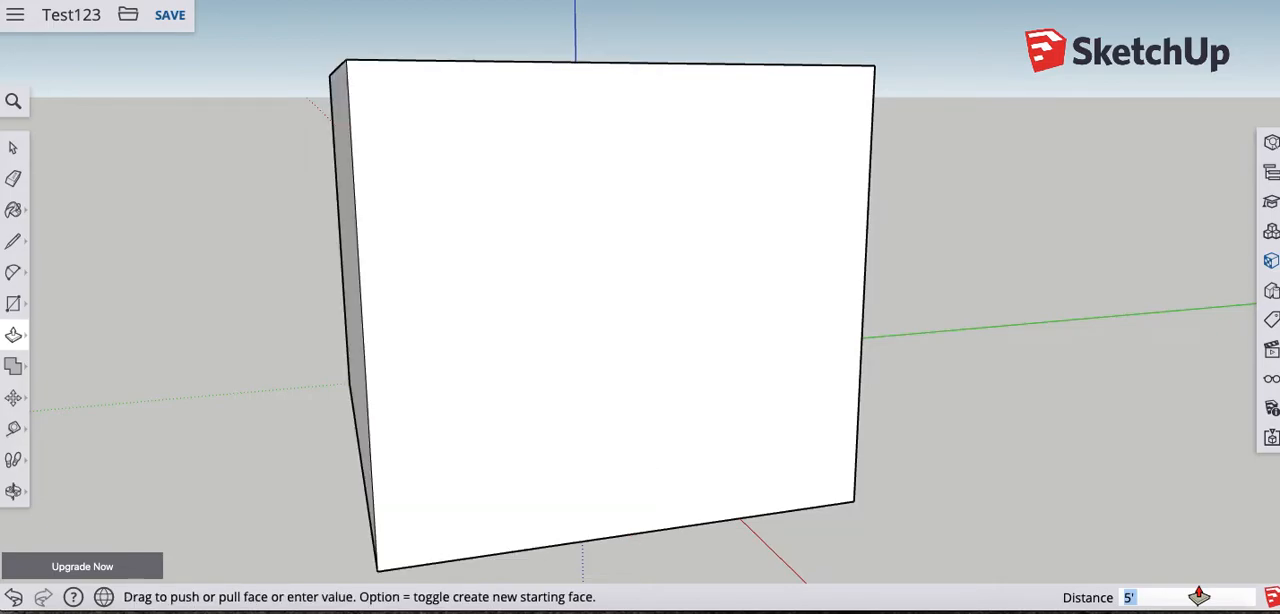
key(super+z)
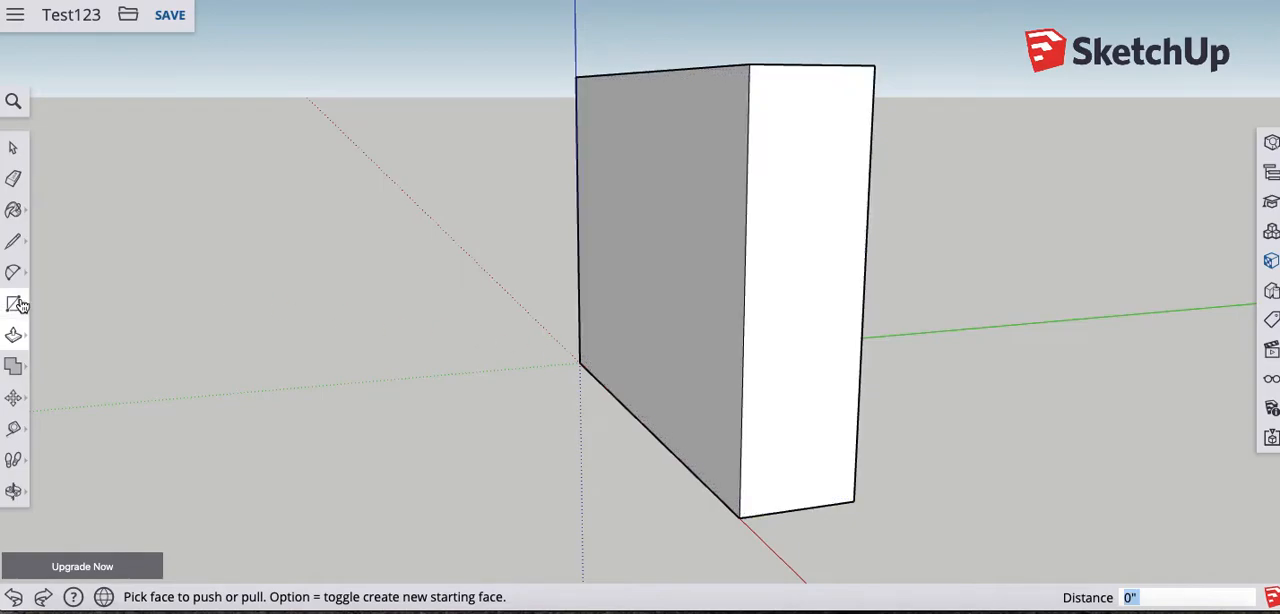
- Push/Pull the broad face at the axes origin outward by exactly 5'
click(687, 274)
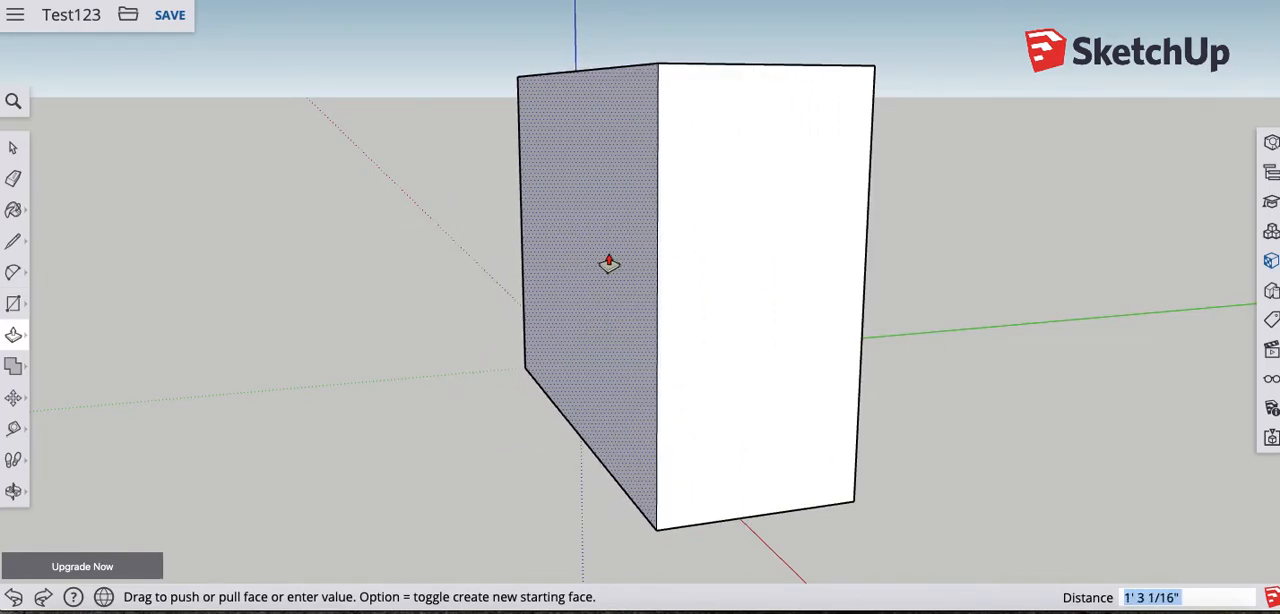
text(5)
key(Return)
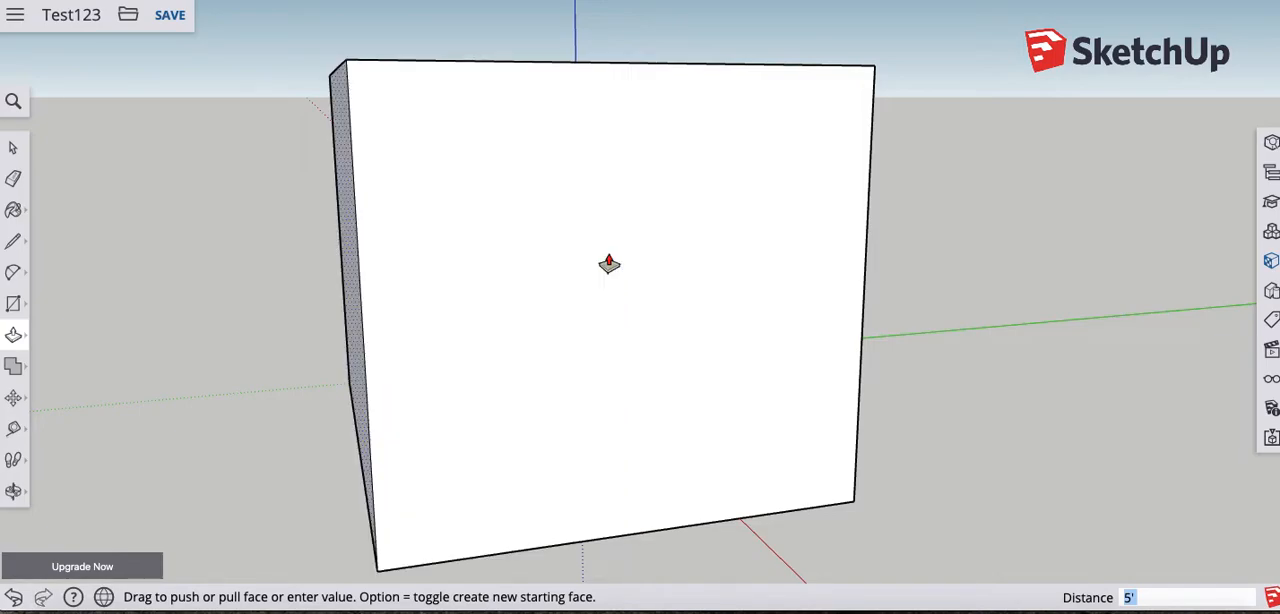
- Draw a 2' by 3' rectangle on the box's top face, starting from its nearest corner
middle_drag(600, 260, 843, 506)
scroll(751, 301, down, 3)
scroll(751, 304, down, 3)
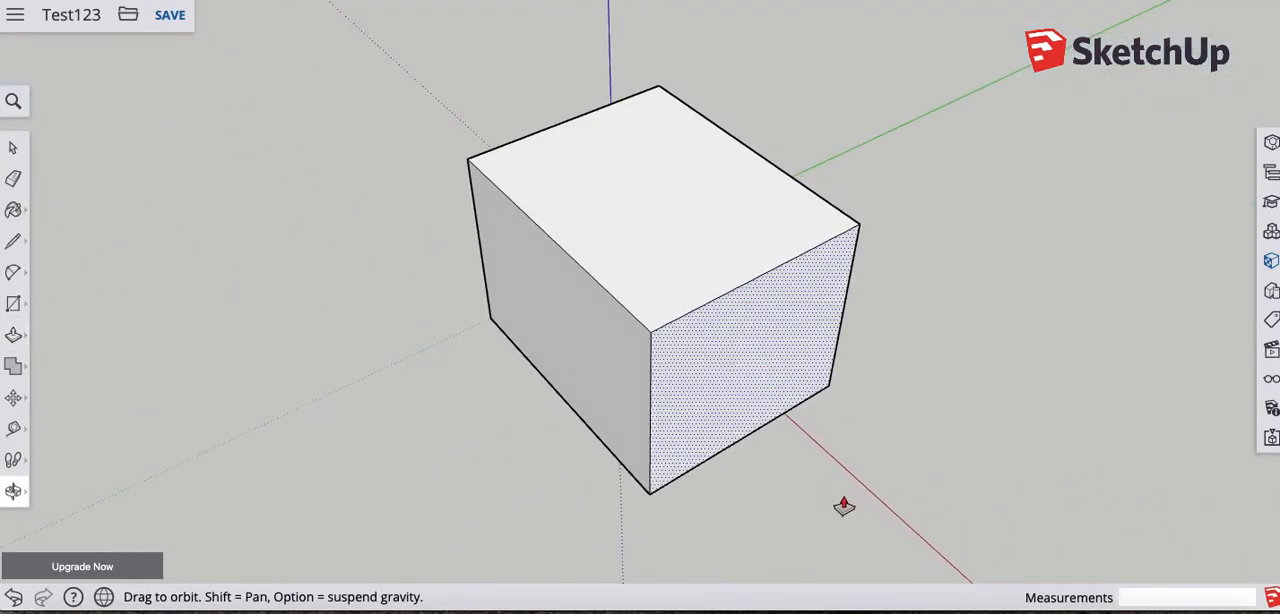
click(20, 304)
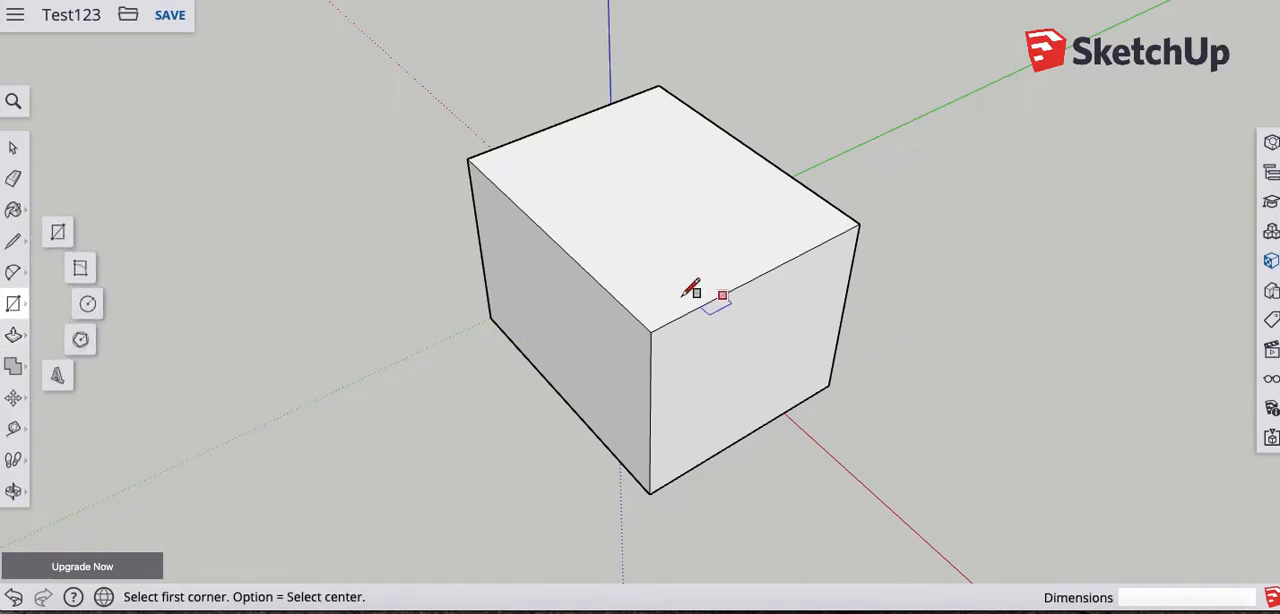
click(651, 331)
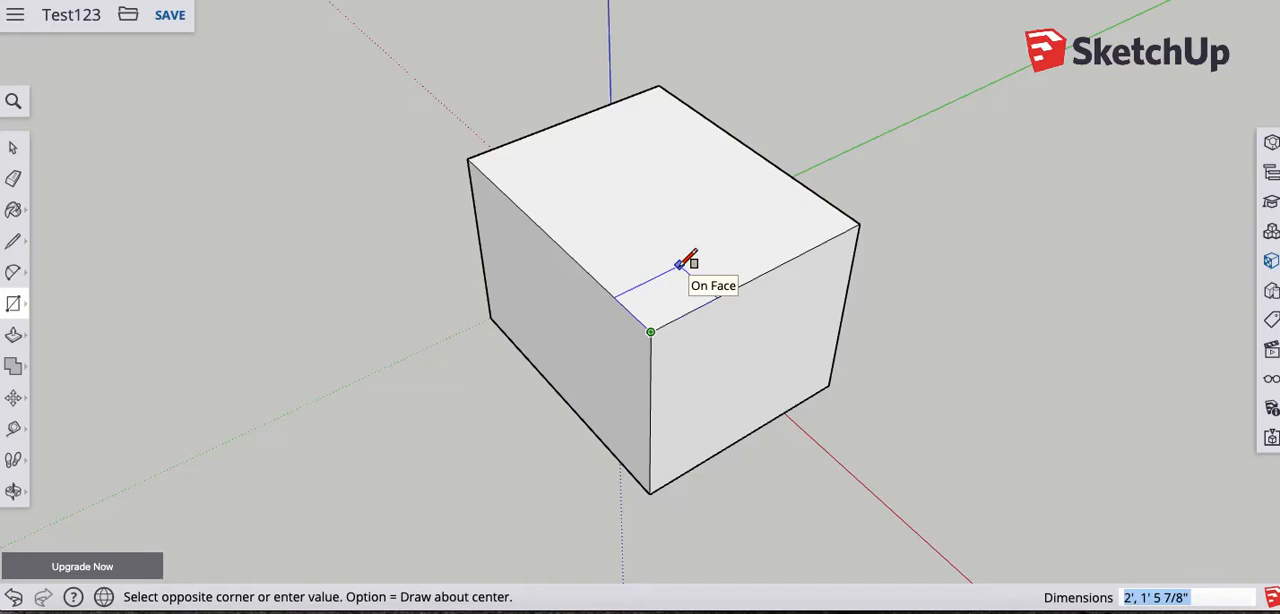
text(2',3)
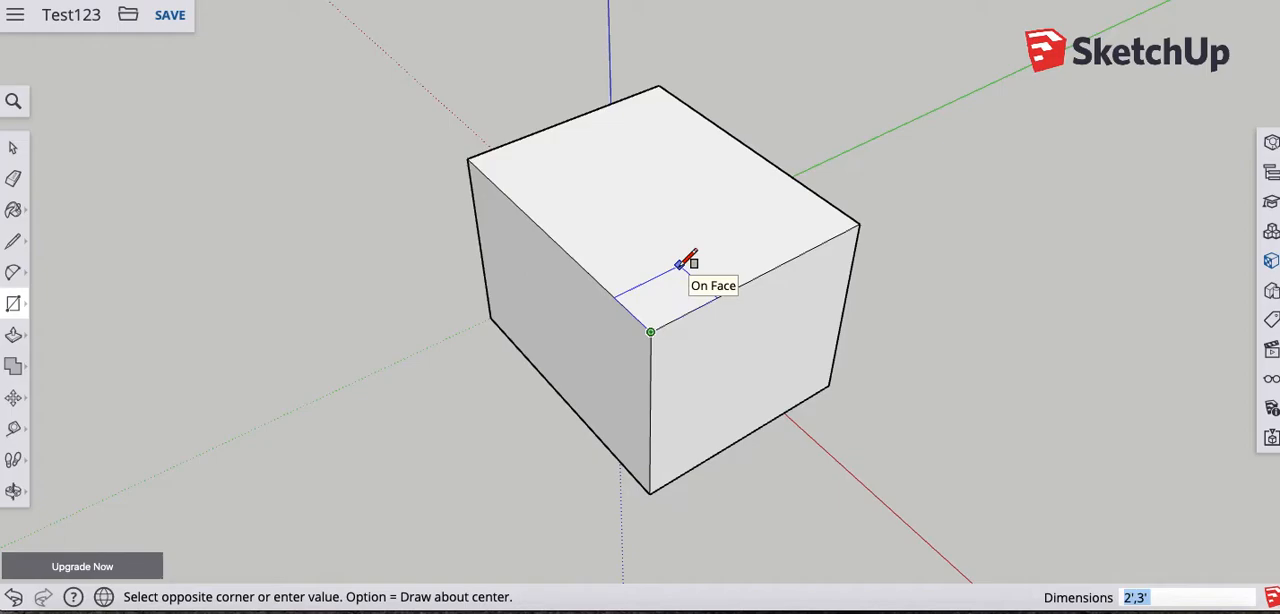
key(Return)
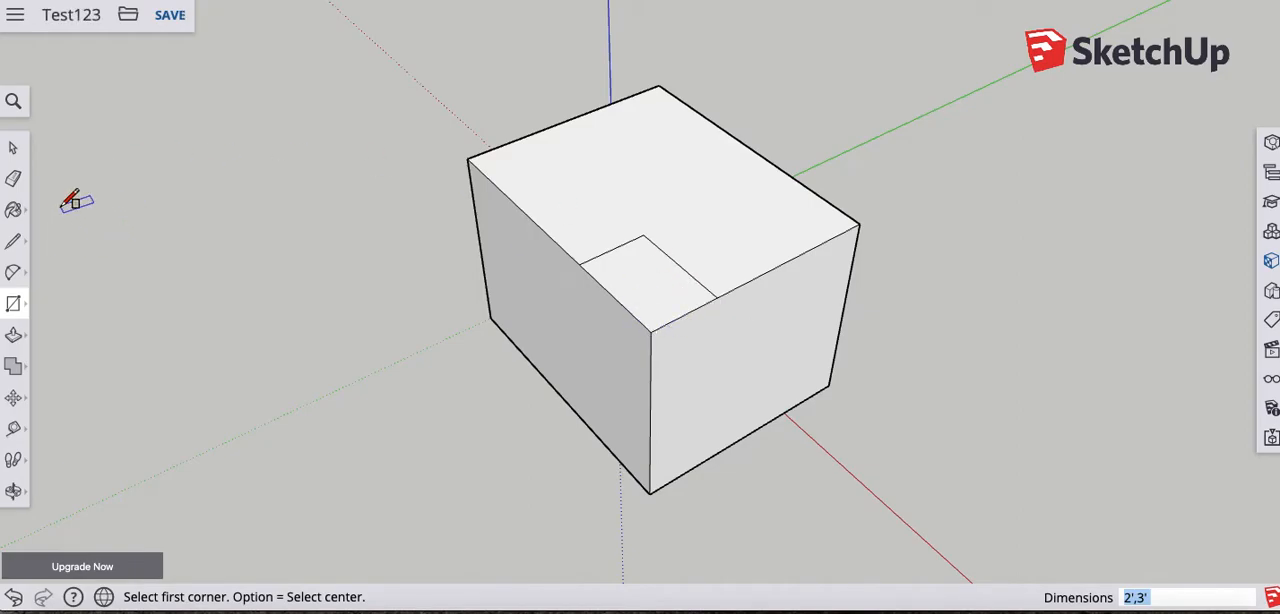
- Push/Pull the corner rectangle up about 3' 2 3/16" and extend the raised block's inner side about 8 1/4" along the red axis
click(11, 338)
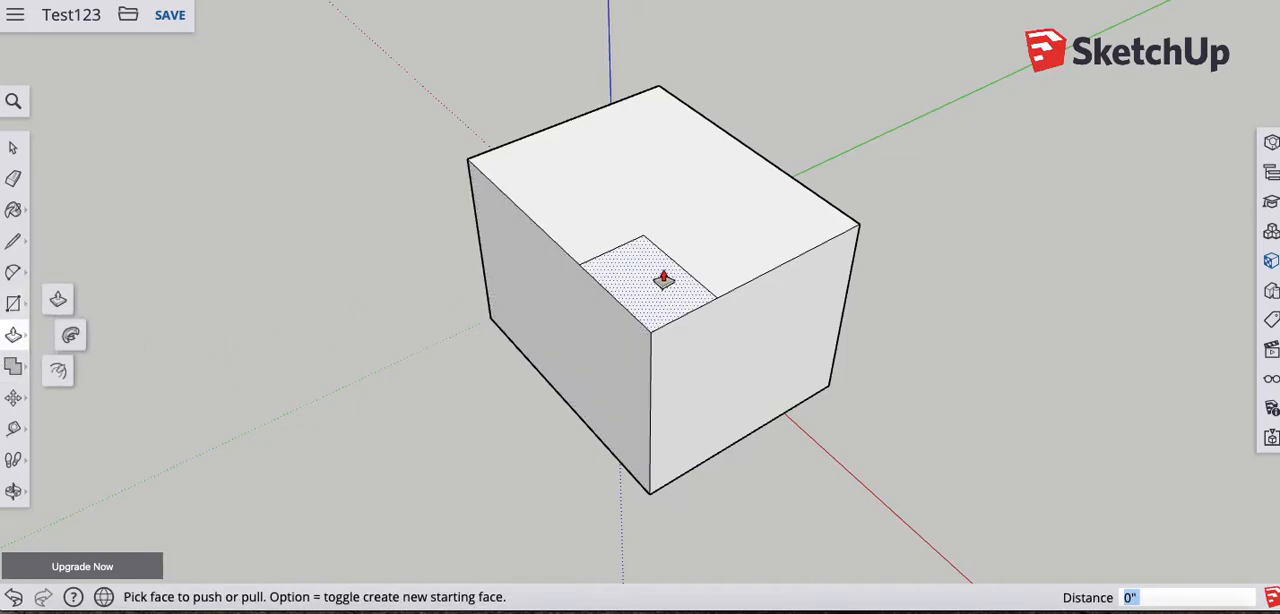
drag(644, 285, 666, 177)
middle_drag(517, 309, 909, 277)
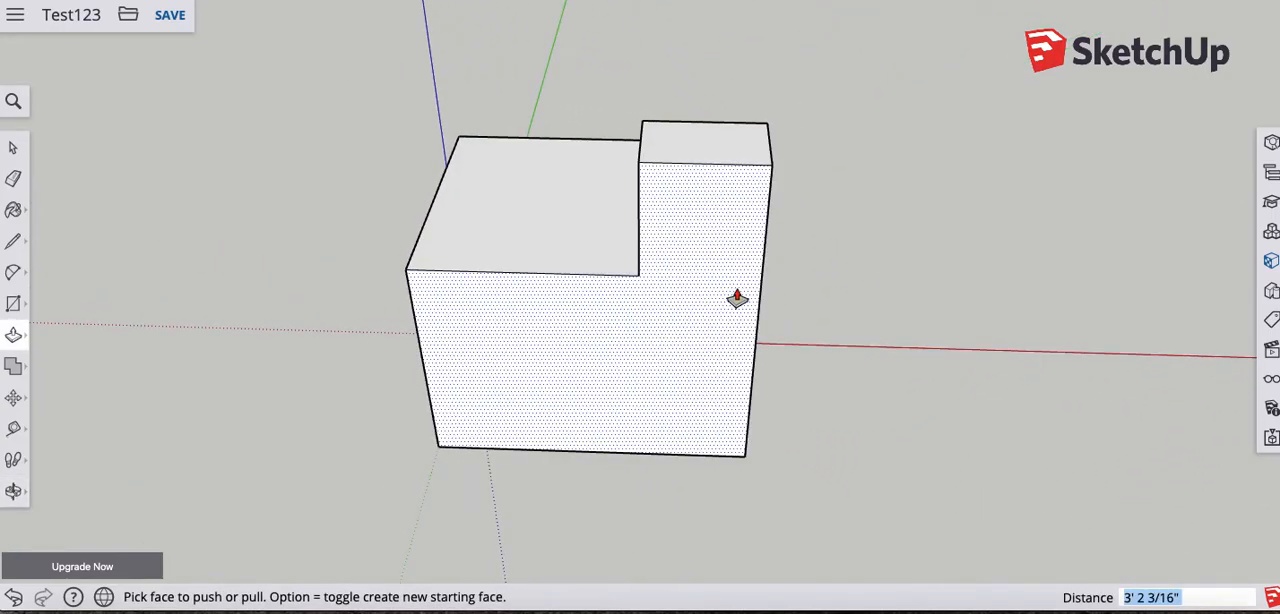
middle_drag(377, 329, 697, 320)
mouse_move(671, 200)
mouse_down()
mouse_move(600, 252)
mouse_move(729, 174)
mouse_move(660, 215)
mouse_up()
- Draw a line about 3' 8 1/4" long parallel to the red axis, separating the raised block's front face from the base
click(13, 241)
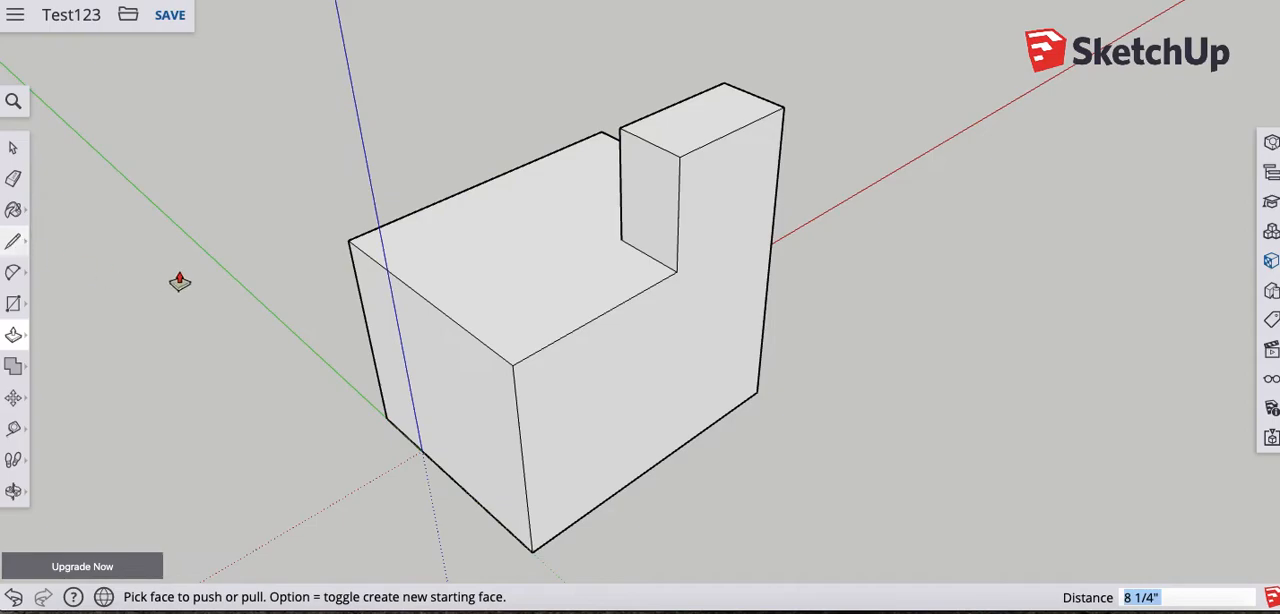
click(676, 271)
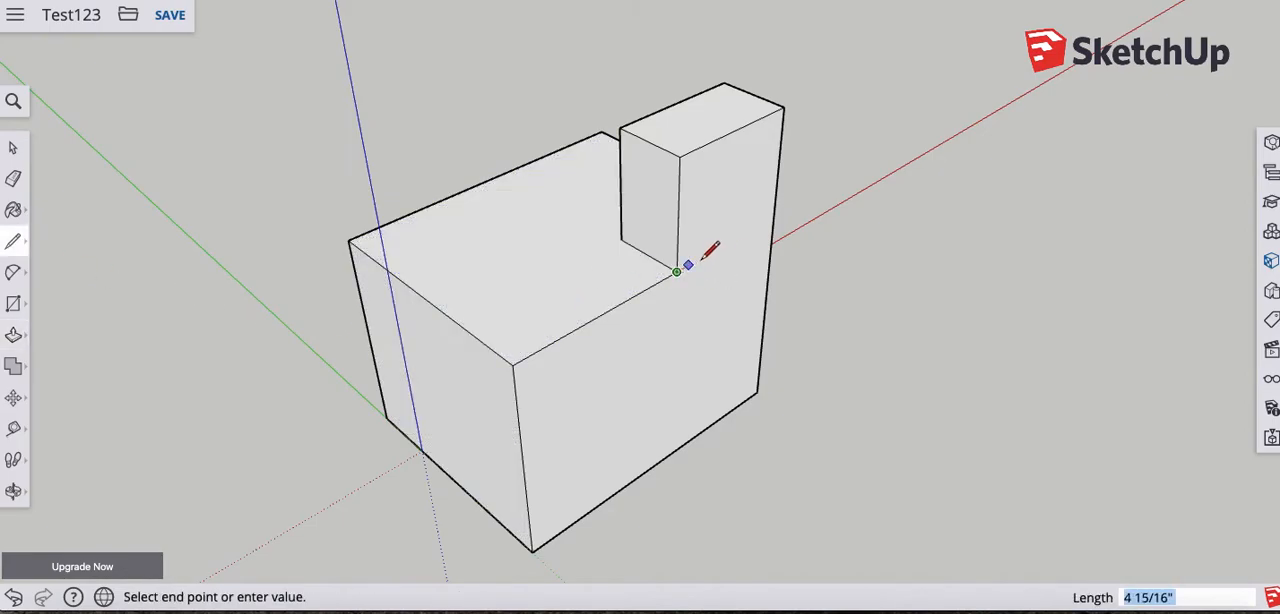
click(775, 216)
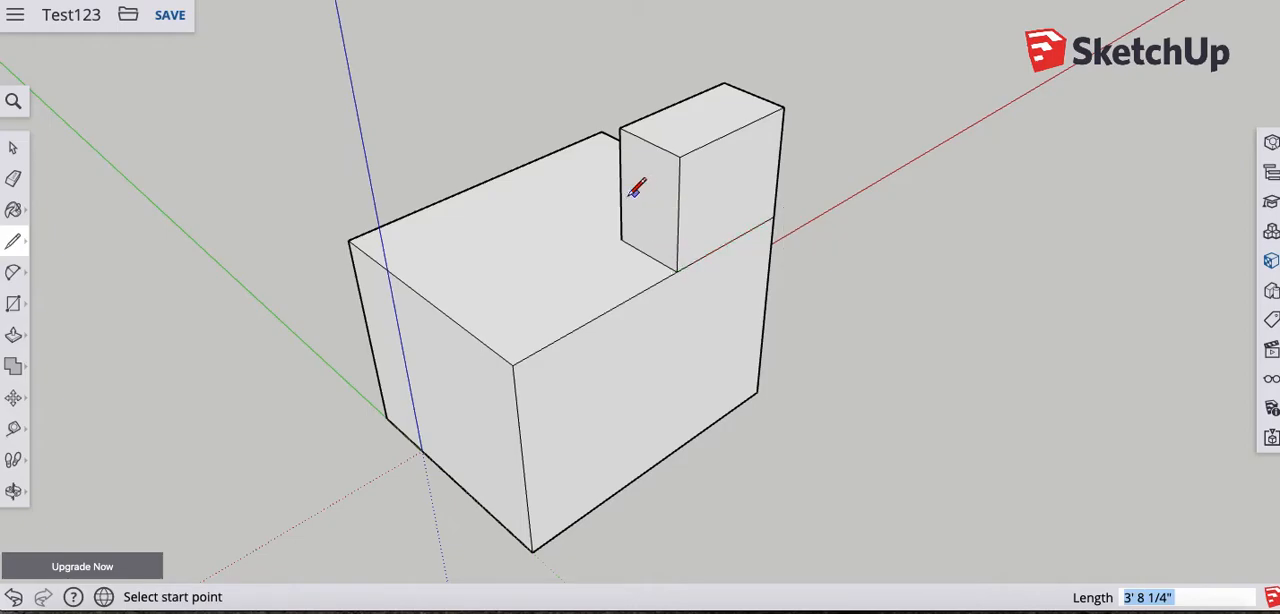
- Pull the raised block's front face slightly out over the base and raise its top face about 5 1/4"
key(p)
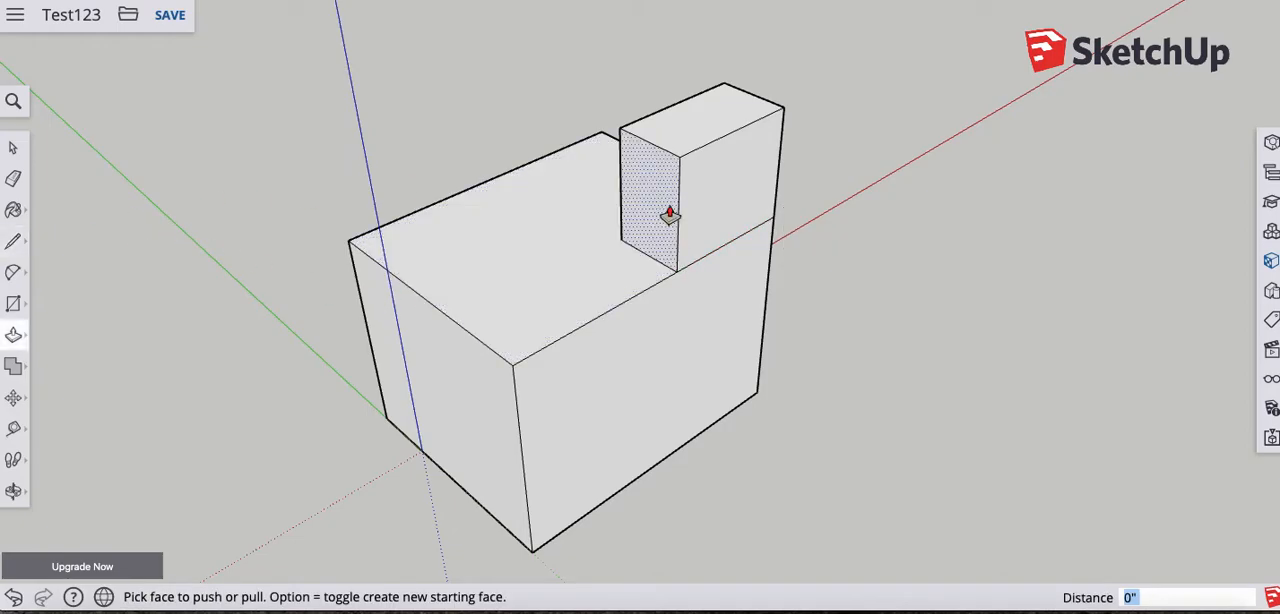
click(701, 221)
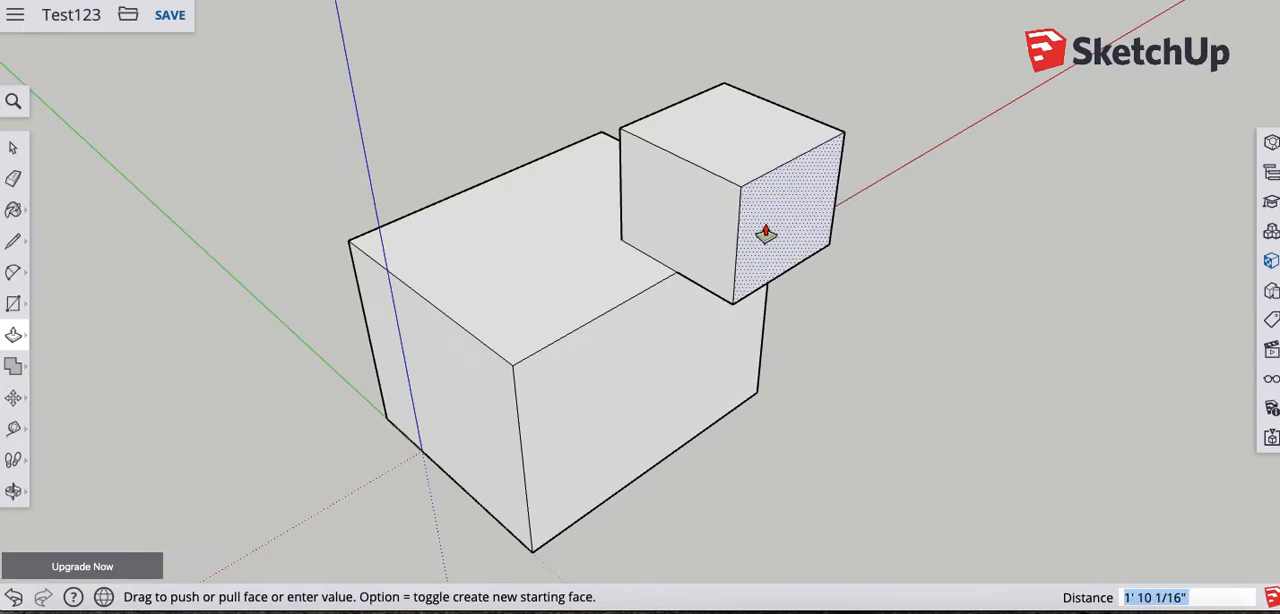
click(718, 204)
click(698, 123)
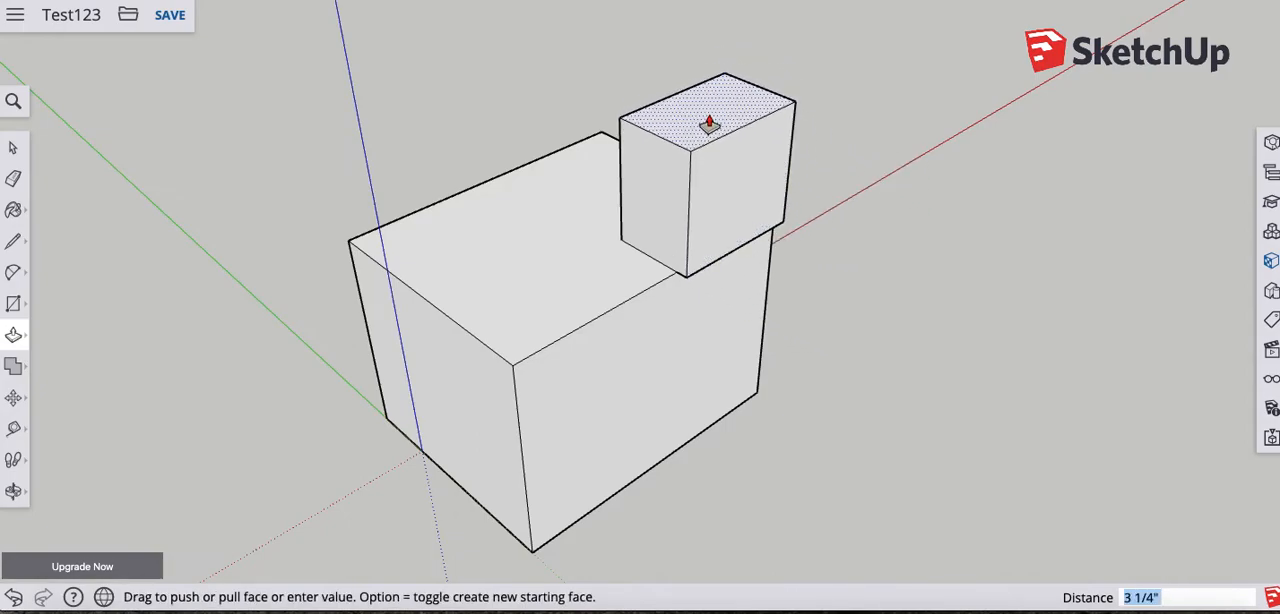
click(706, 122)
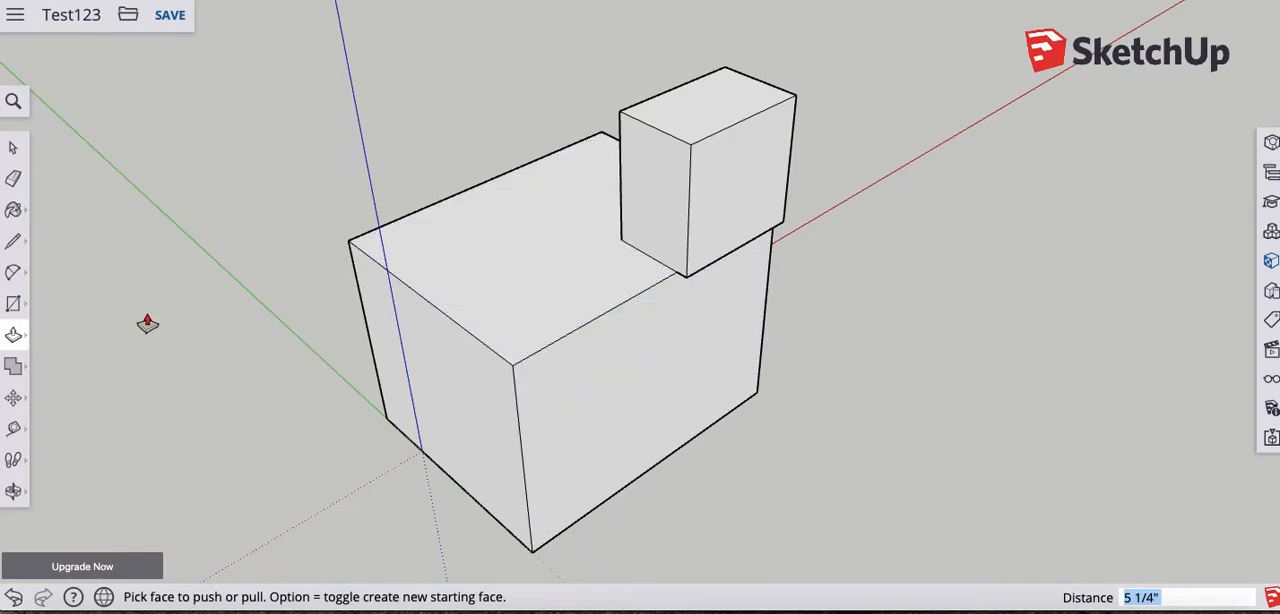
- Offset the edges of the raised block's front face inward
click(24, 340)
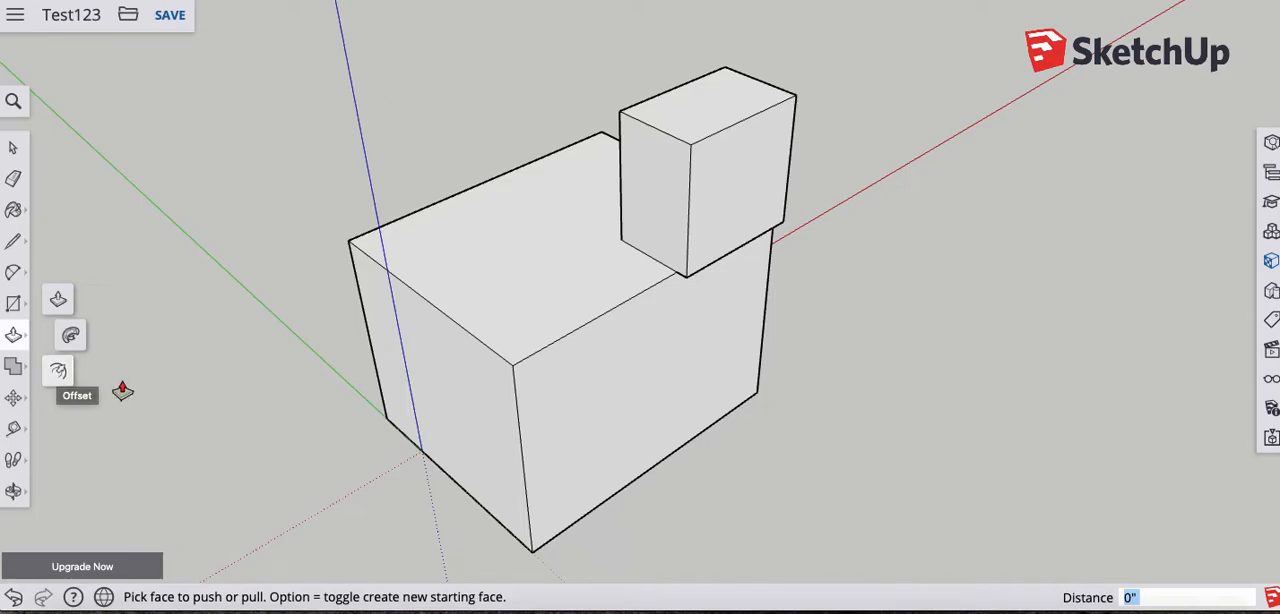
click(59, 373)
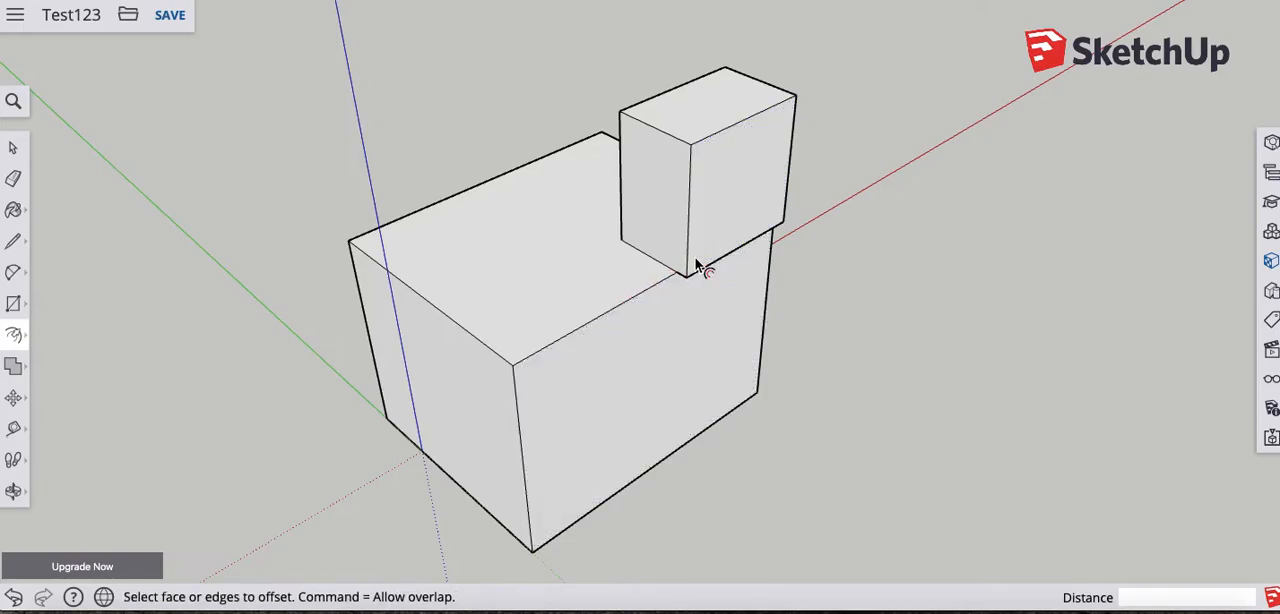
click(734, 211)
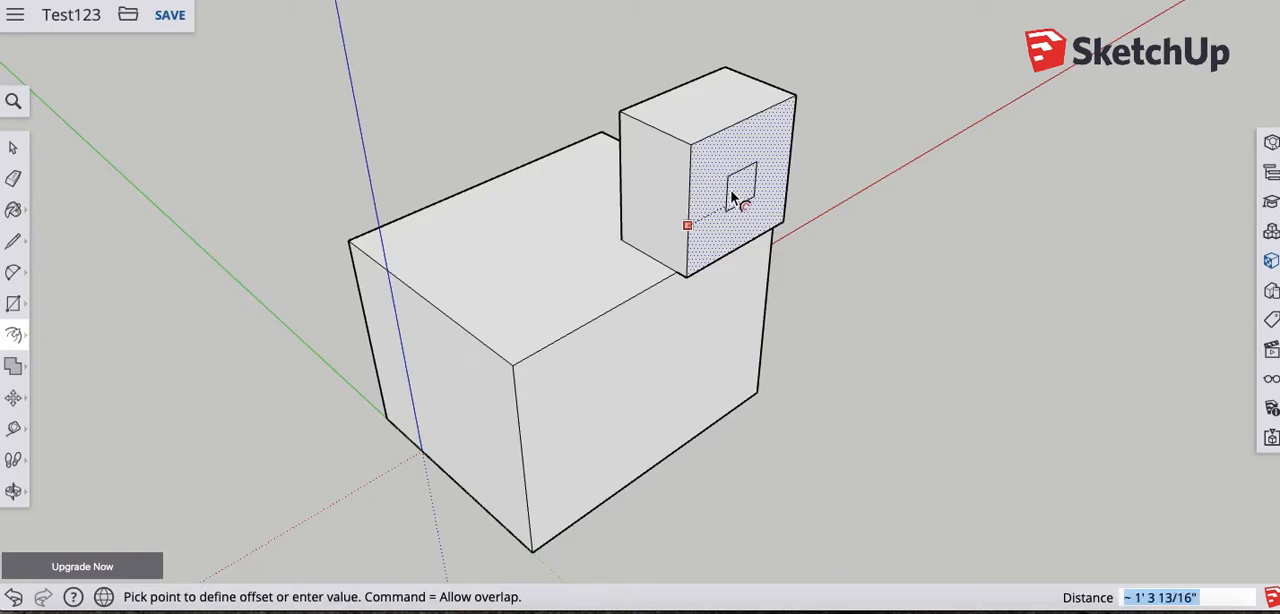
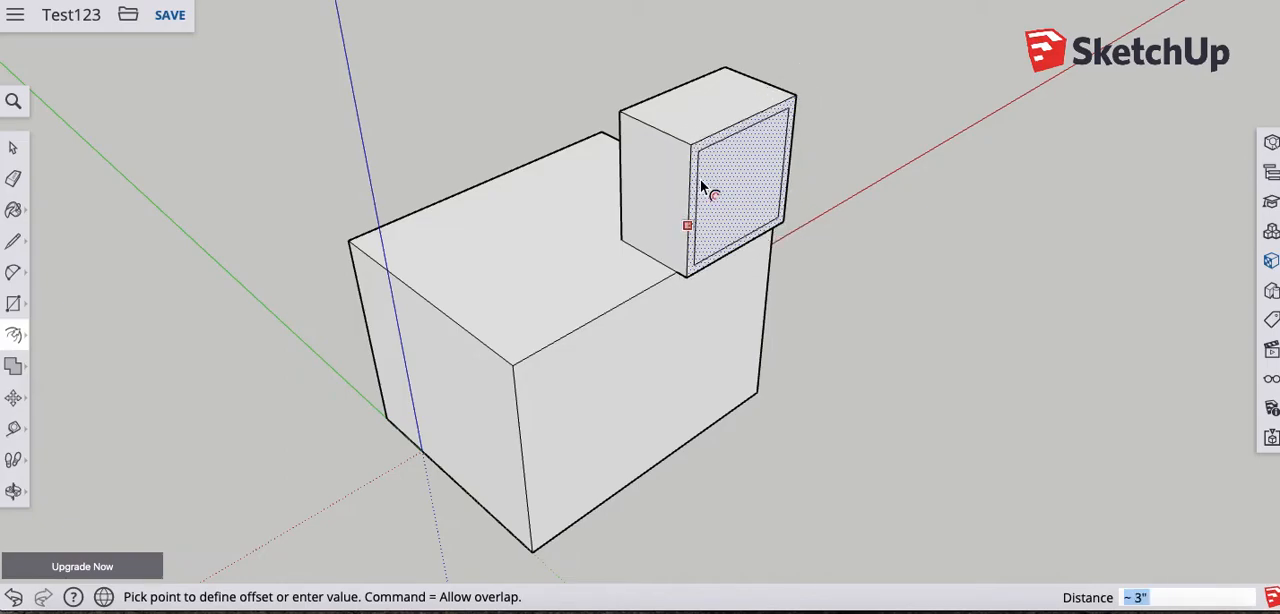
- Set the inward offset of the raised block's front face outline to about 3"
text(3)
click(700, 179)
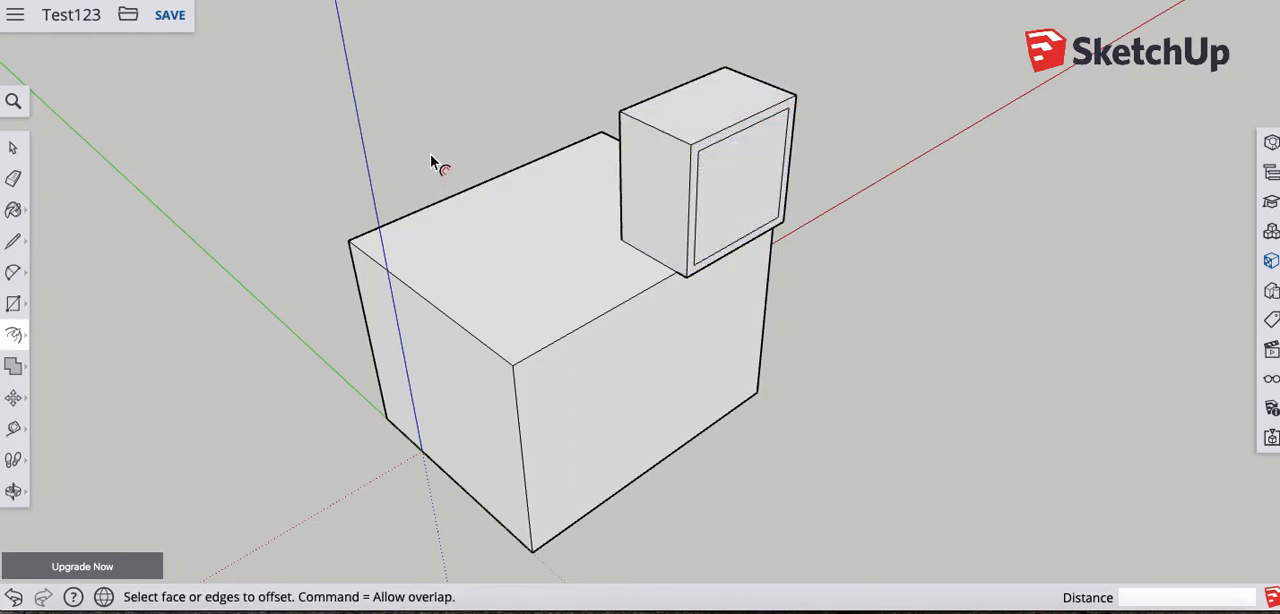
- Push the border face around the raised block's inset panel back about 7 11/16"
key(p)
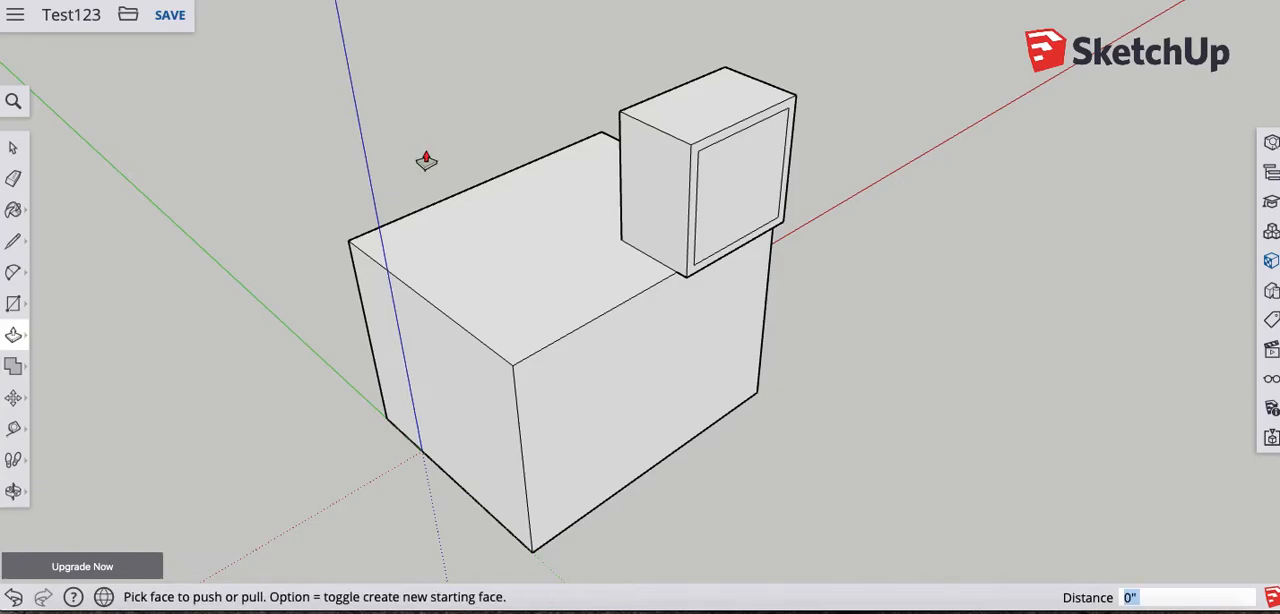
click(701, 152)
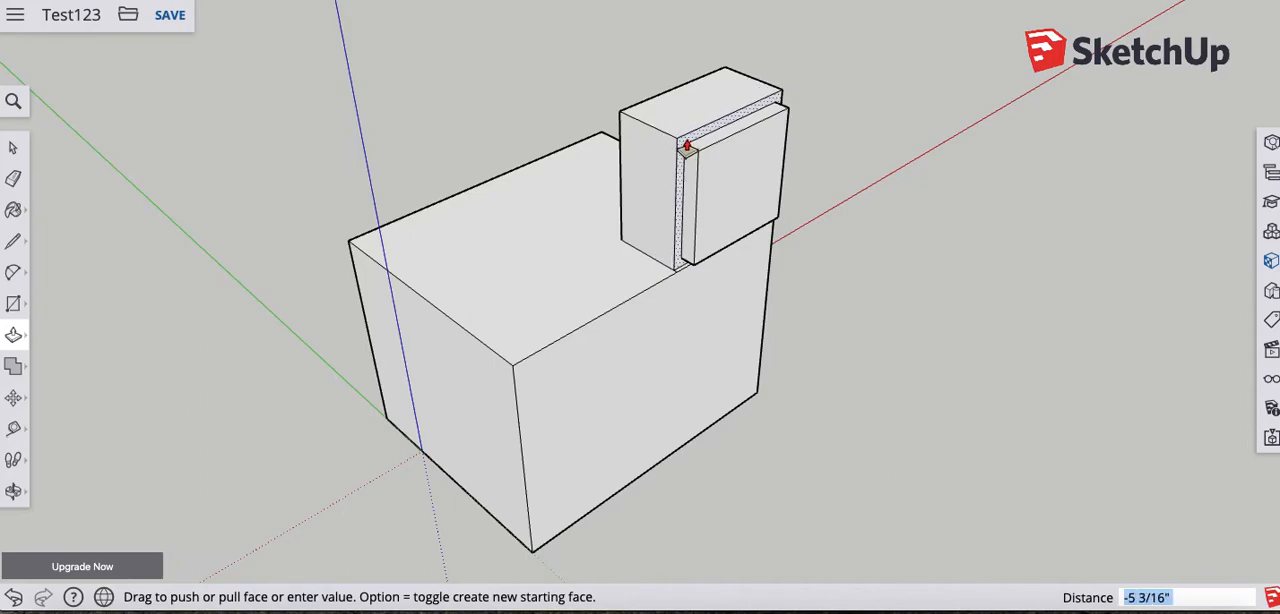
click(683, 145)
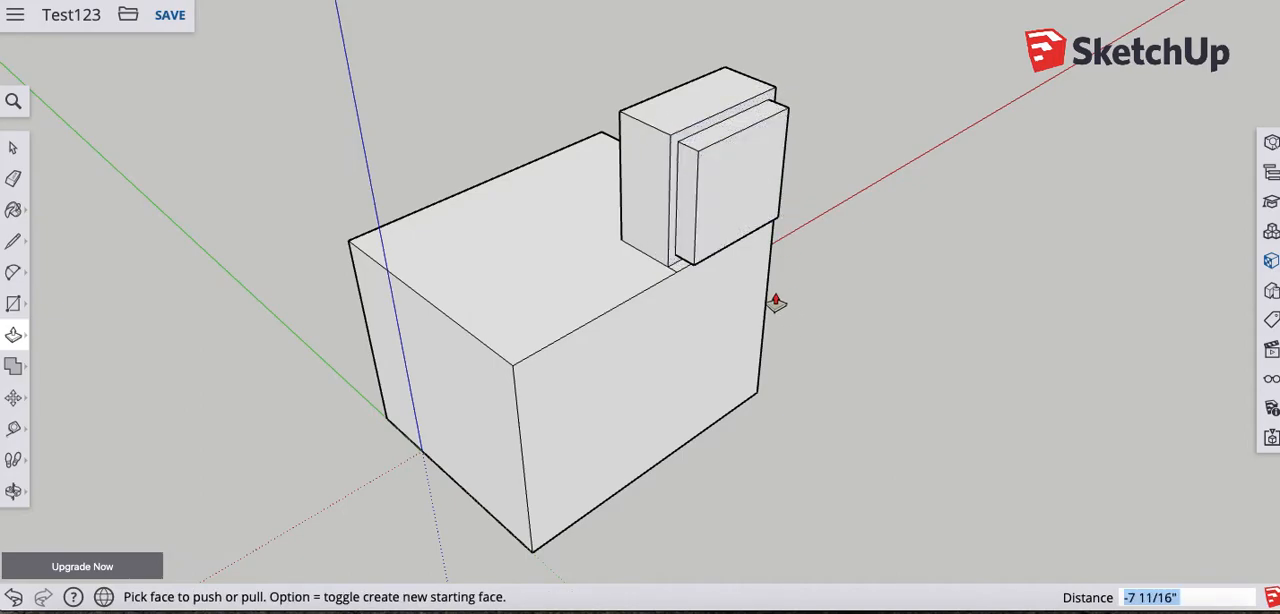
- Erase the short leftover edge on the base's top face beside the raised block's lower front corner
scroll(671, 277, up, 3)
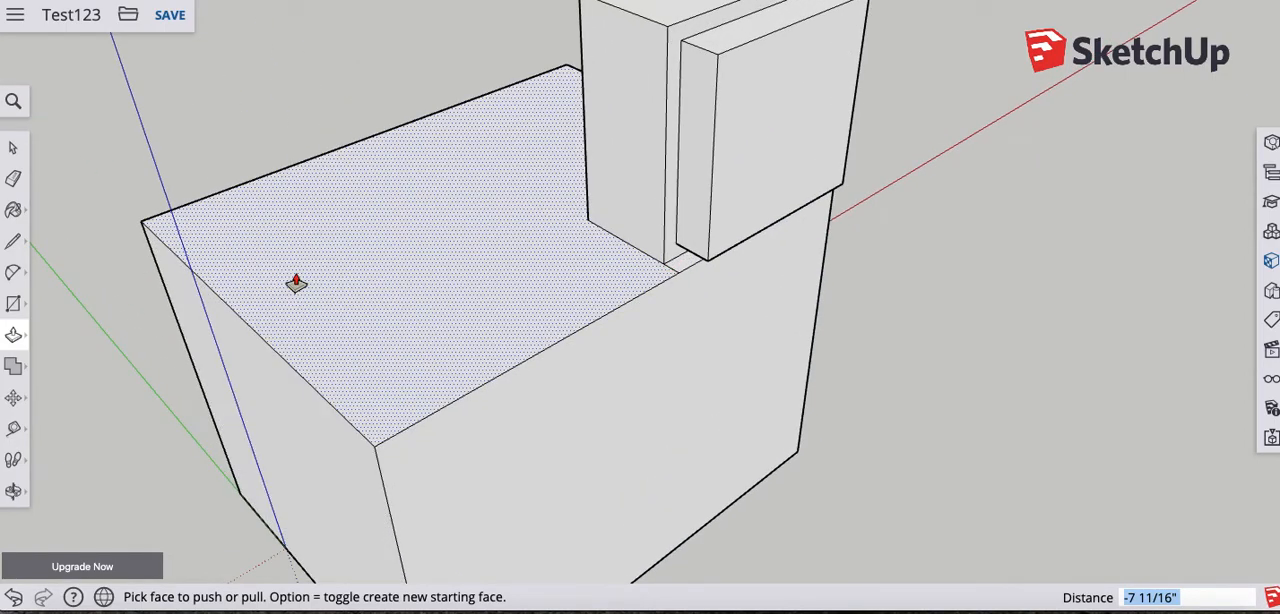
key(e)
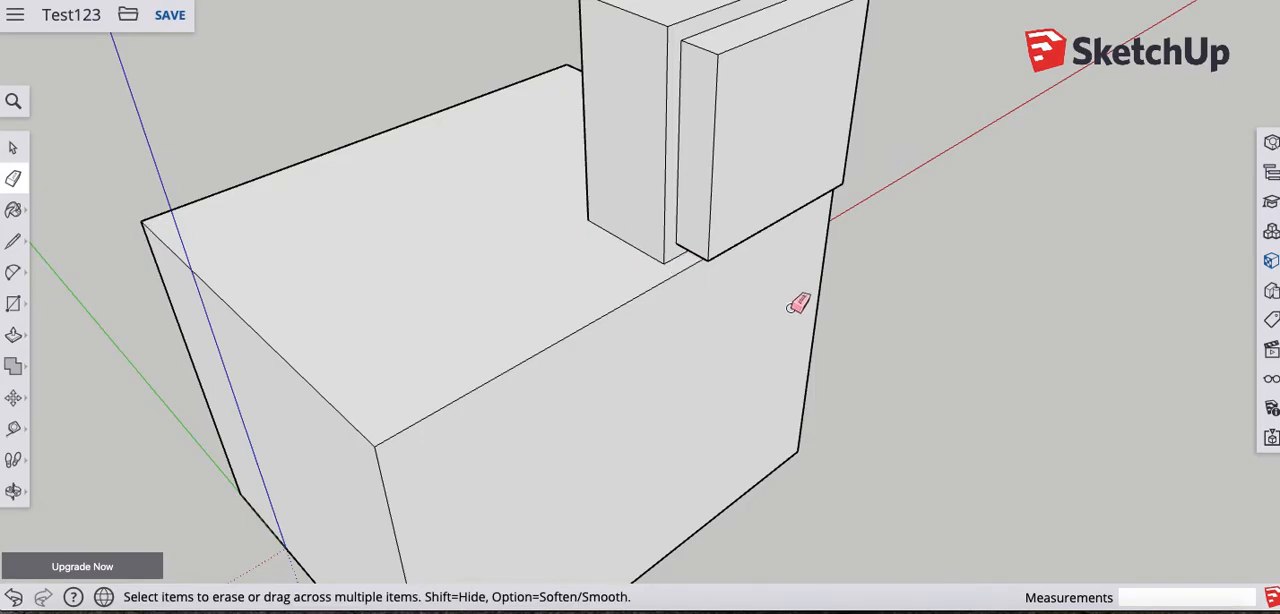
mouse_move(806, 260)
middle_down()
mouse_move(500, 257)
mouse_move(263, 223)
middle_up()
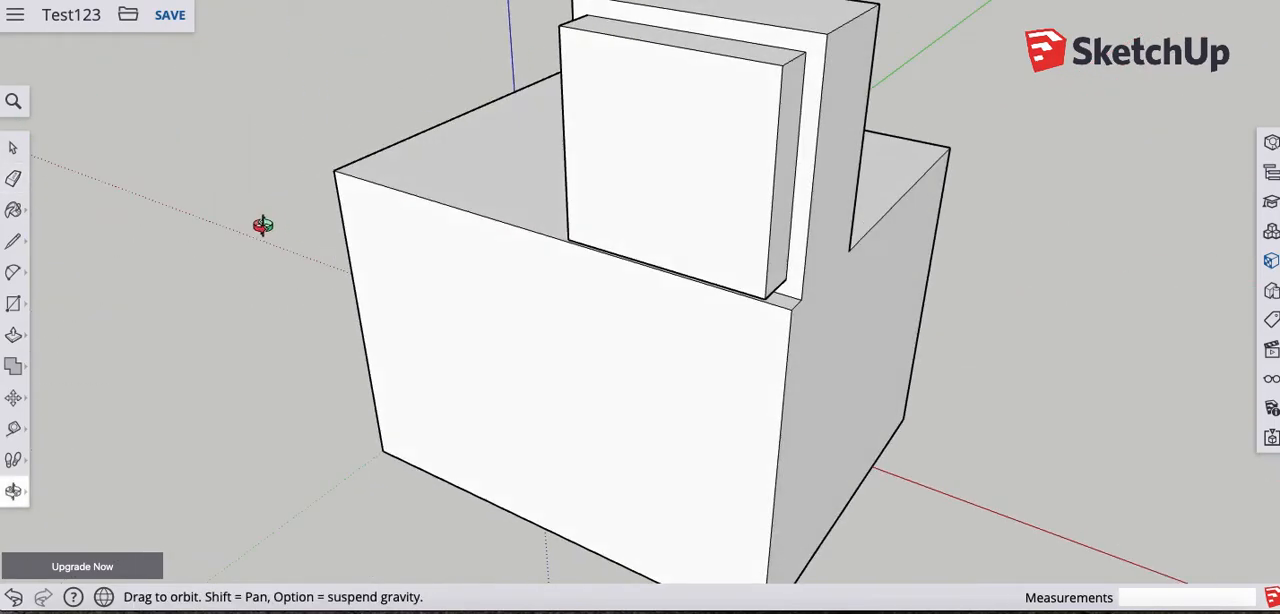
mouse_move(706, 280)
middle_down()
mouse_move(788, 40)
mouse_move(586, 163)
mouse_move(500, 283)
mouse_move(737, 366)
mouse_move(860, 323)
middle_up()
middle_drag(629, 284, 871, 251)
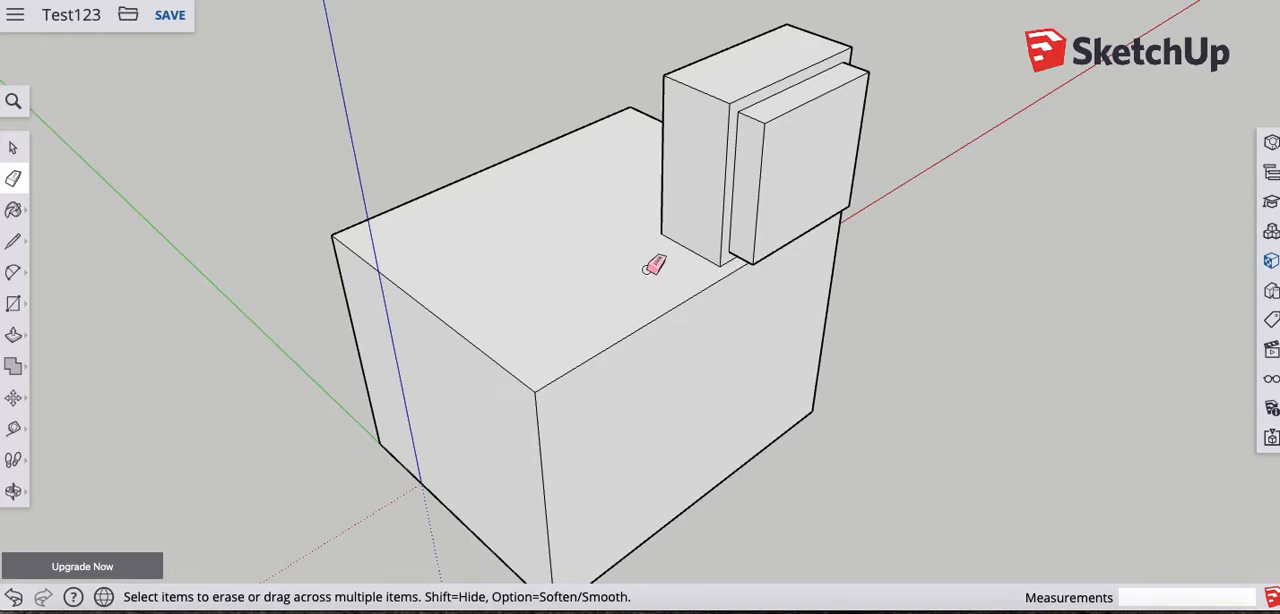
middle_drag(412, 336, 326, 343)
mouse_move(580, 374)
middle_down()
mouse_move(369, 269)
mouse_move(363, 223)
middle_up()
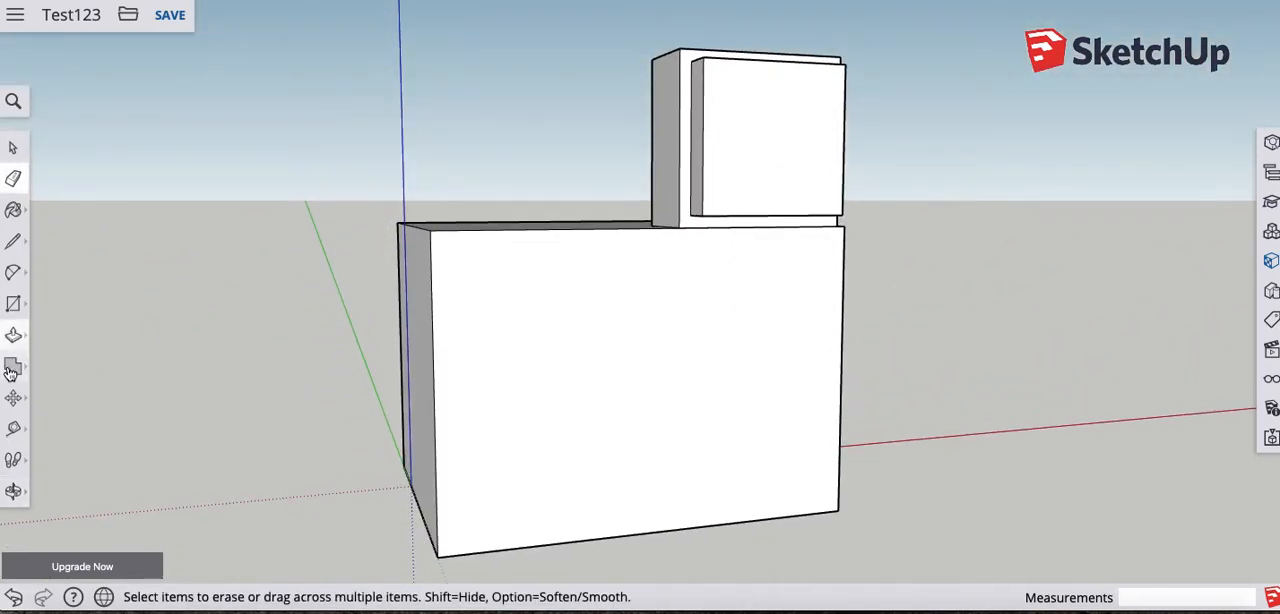
- Select the base's end face near the origin together with its four bounding edges
click(58, 365)
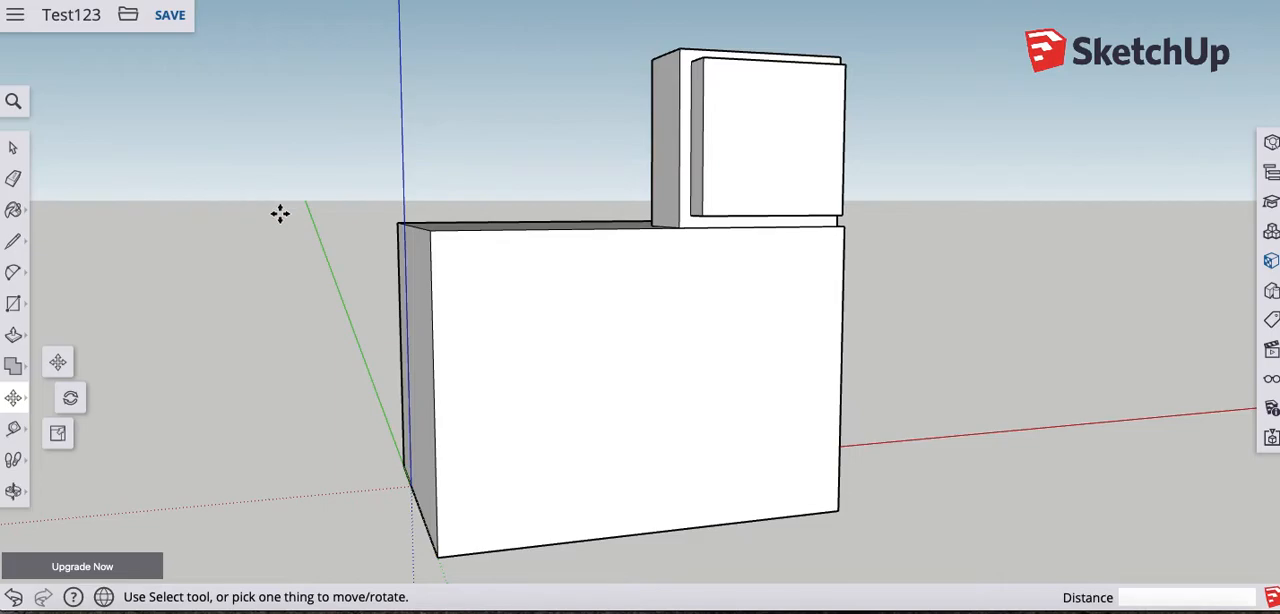
key(space)
middle_drag(540, 334, 743, 391)
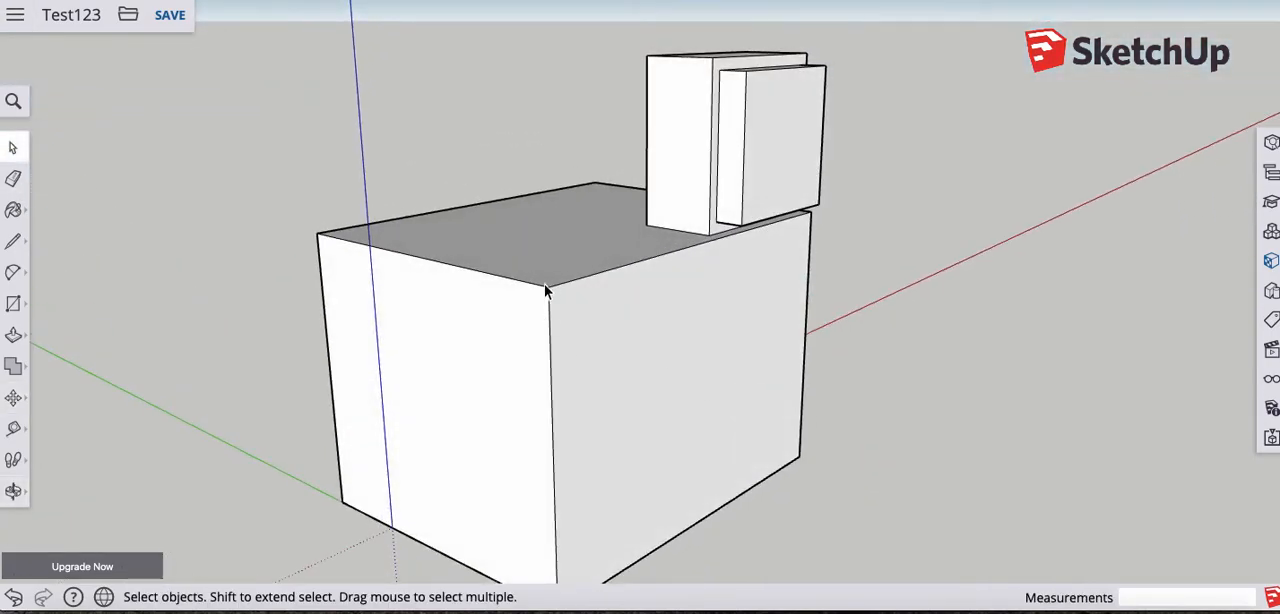
click(491, 335)
click(496, 277)
middle_drag(544, 314, 483, 314)
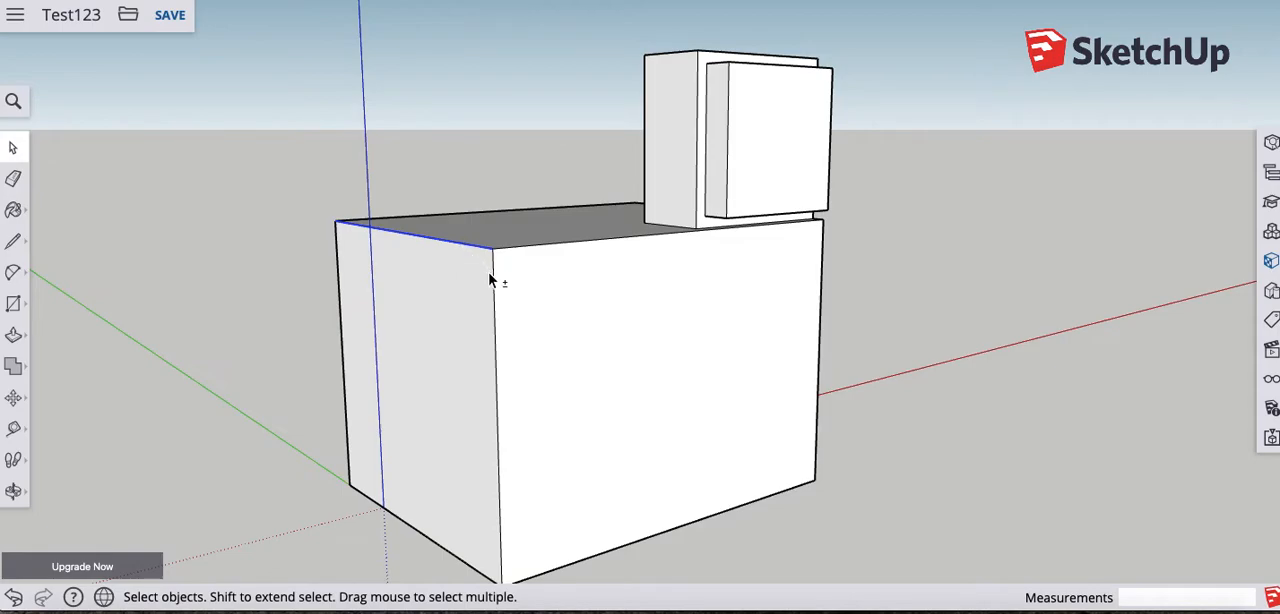
shift+click(493, 274)
shift+click(433, 540)
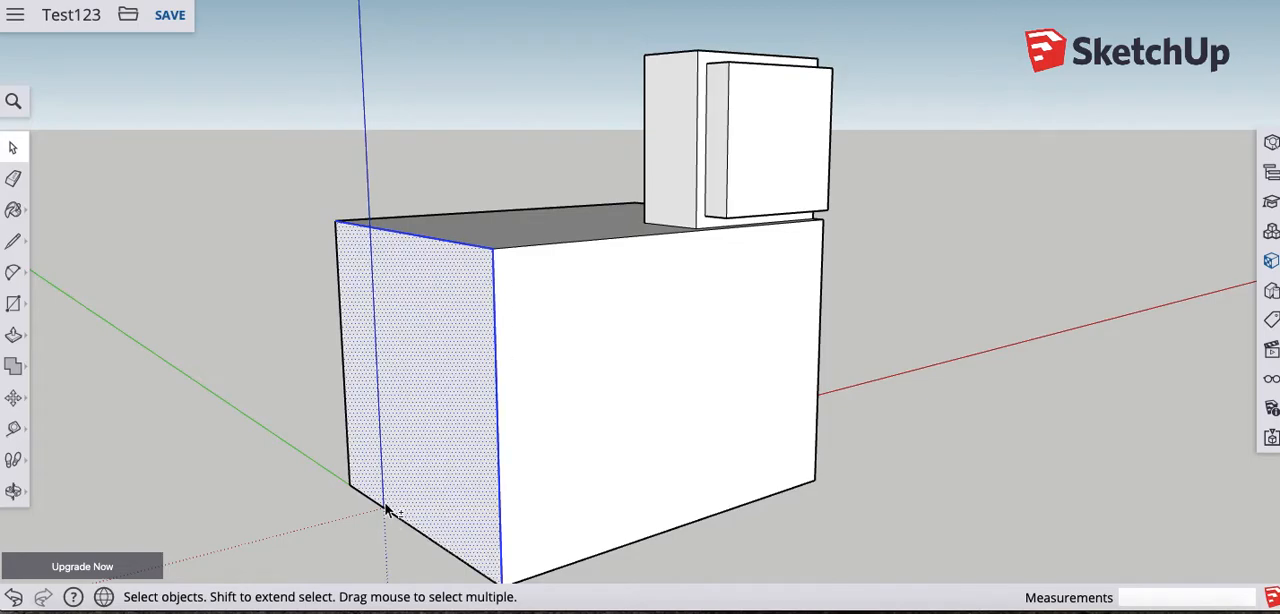
shift+click(371, 497)
shift+click(348, 460)
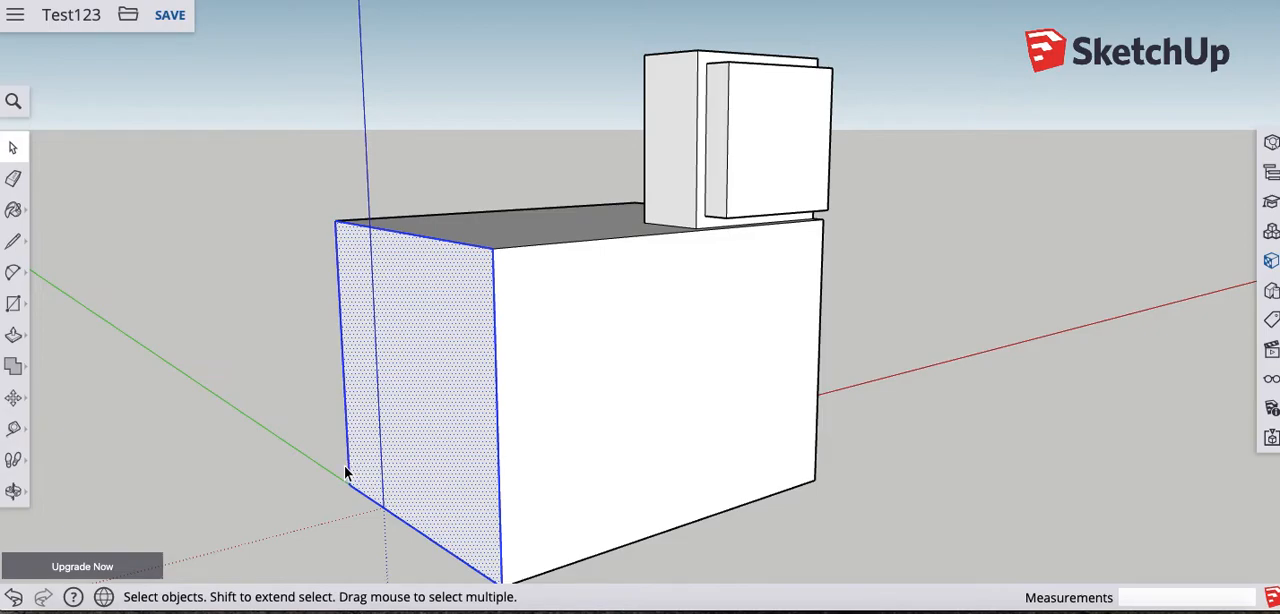
- Try to move the selected end face by its upper front corner and clear the selection
click(13, 400)
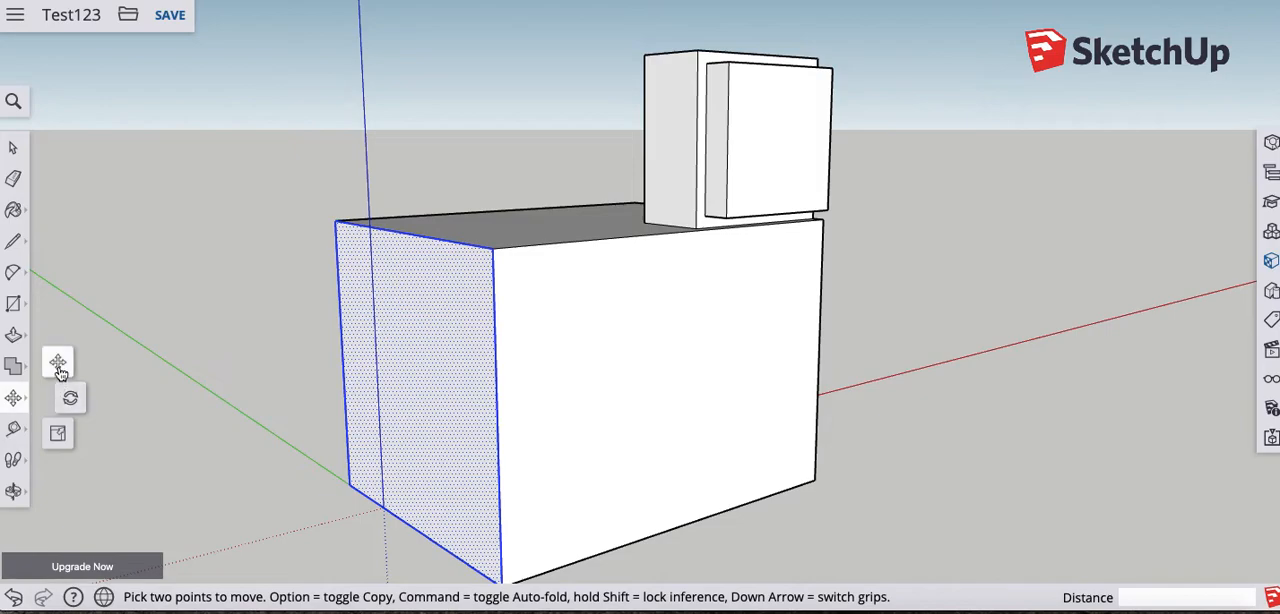
click(493, 248)
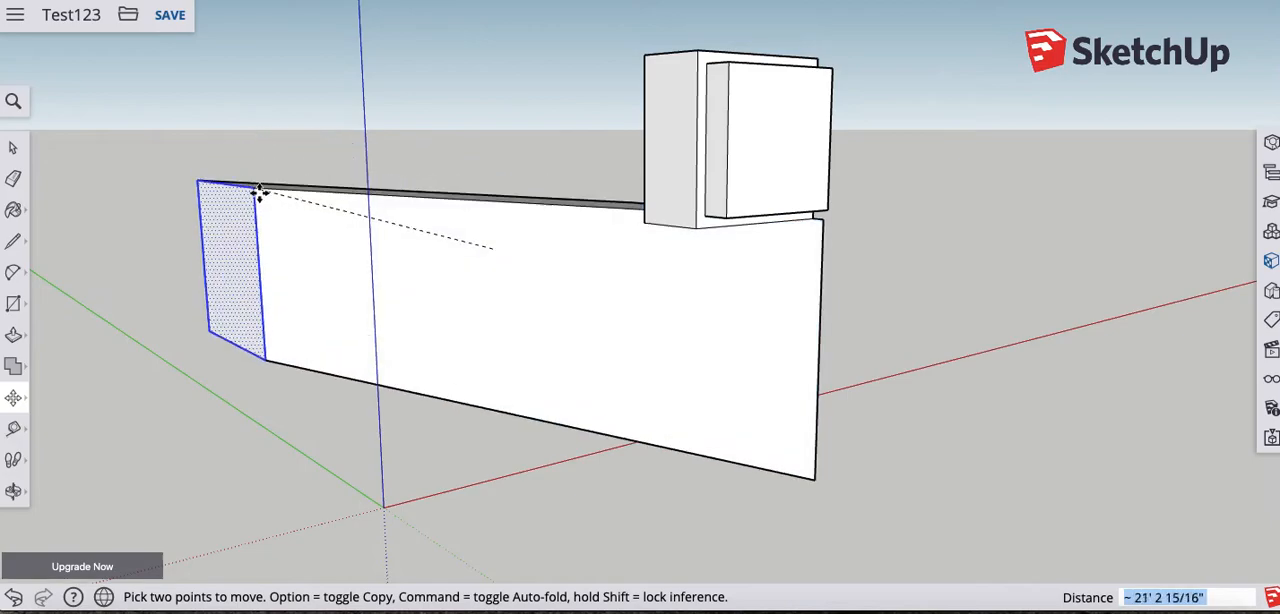
key(Escape)
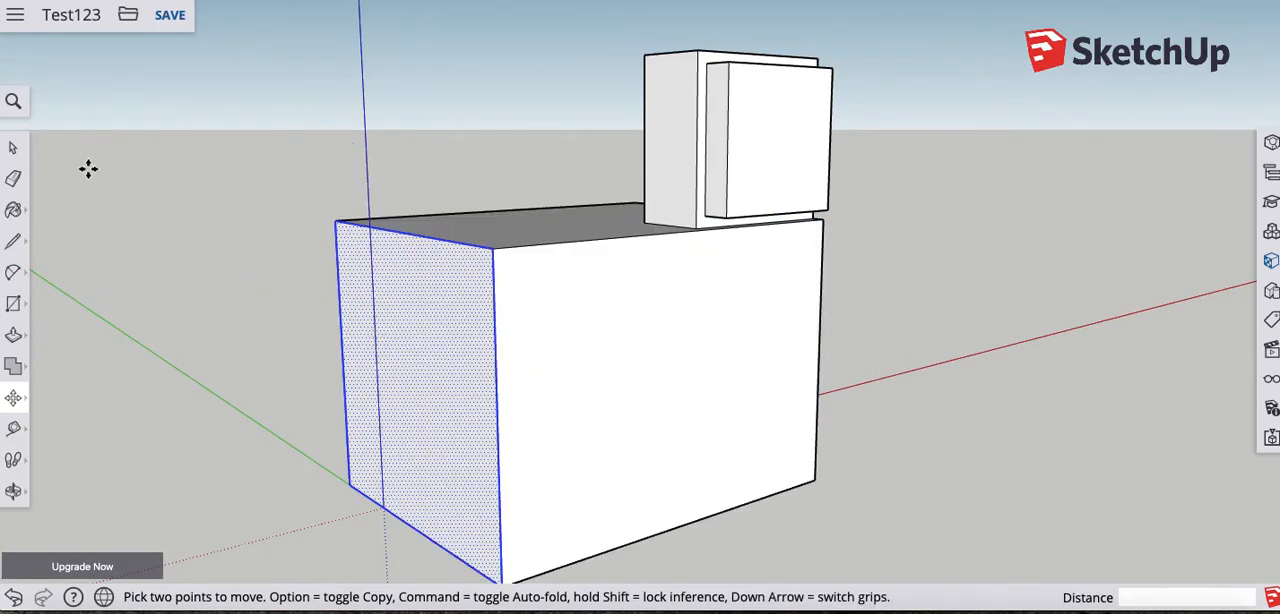
click(13, 150)
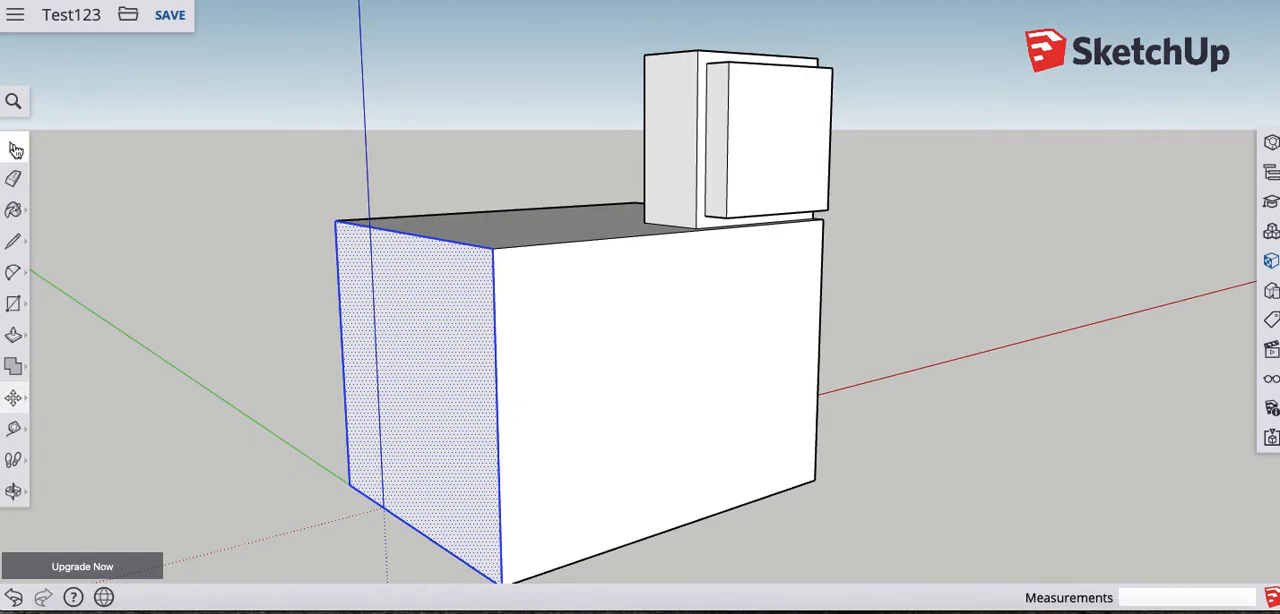
click(285, 273)
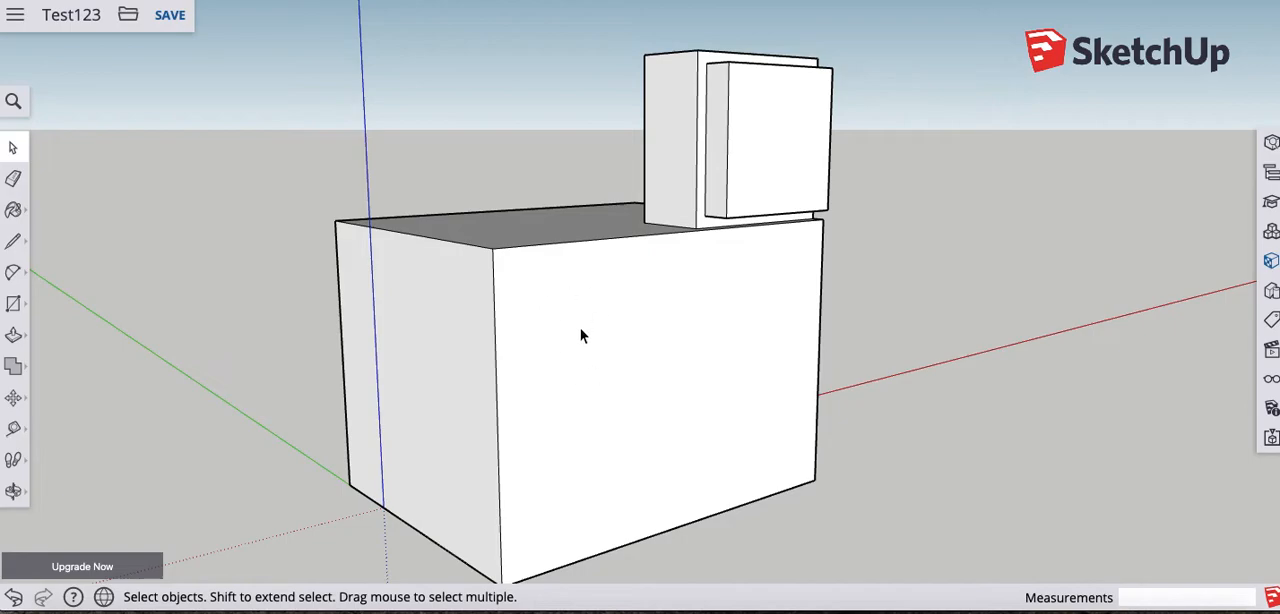
- Clear the whole-model selection and undo the edge erasure and the border push on the raised block
triple_click(642, 410)
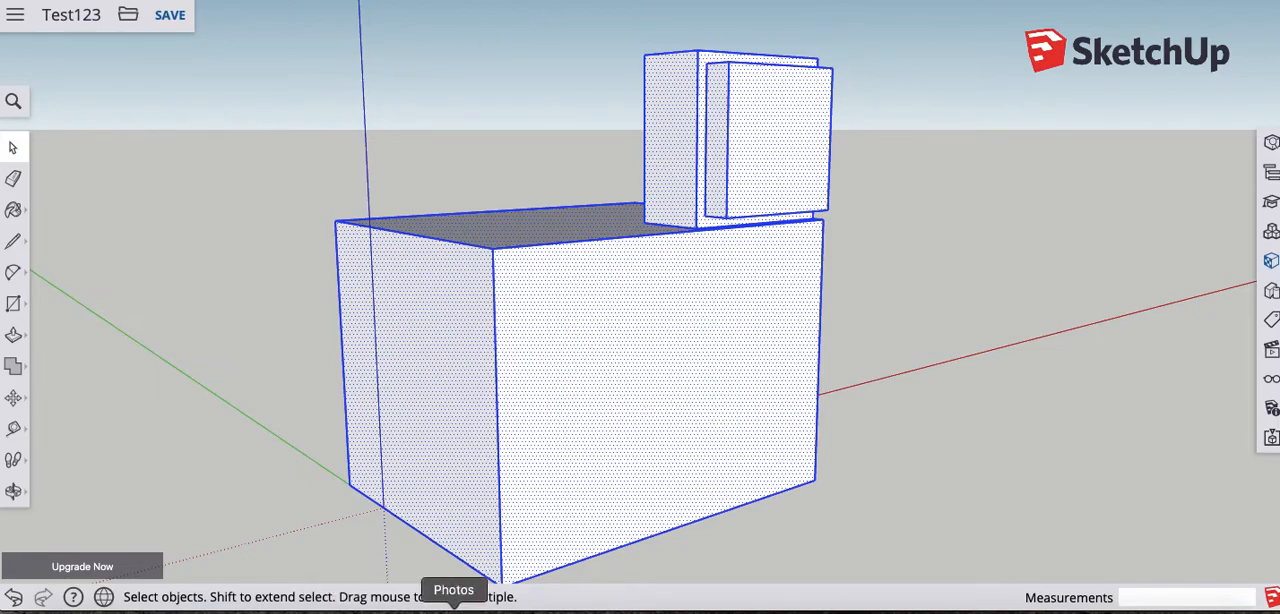
mouse_move(635, 356)
middle_down()
mouse_move(494, 274)
mouse_move(437, 297)
mouse_move(457, 320)
mouse_move(637, 349)
middle_up()
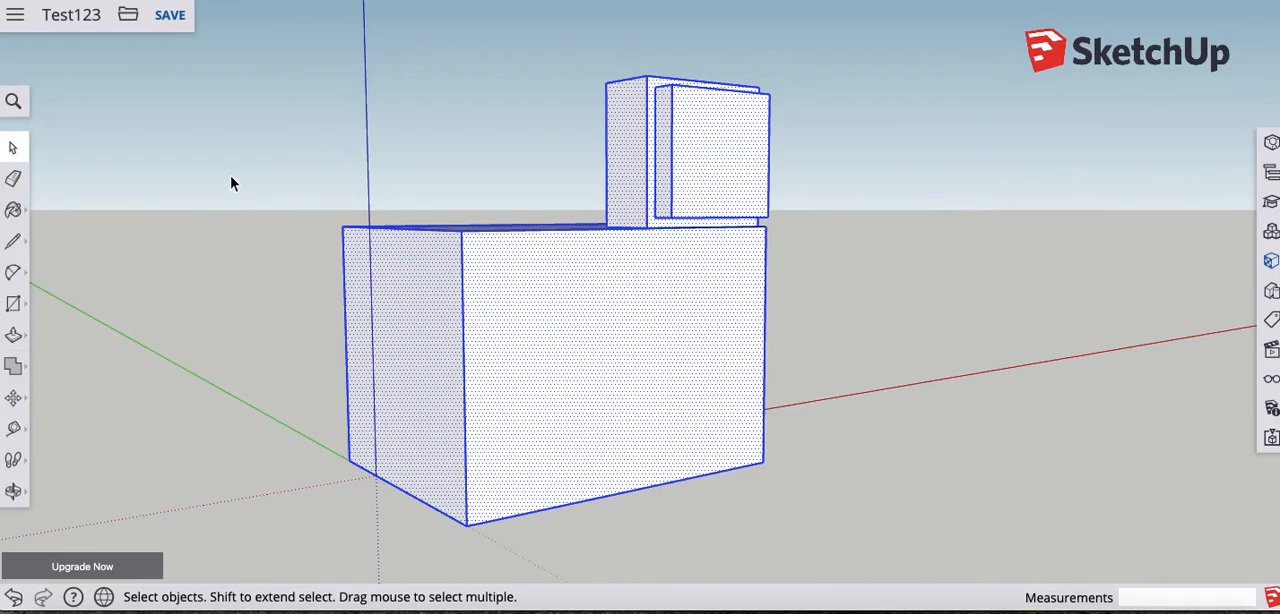
click(57, 165)
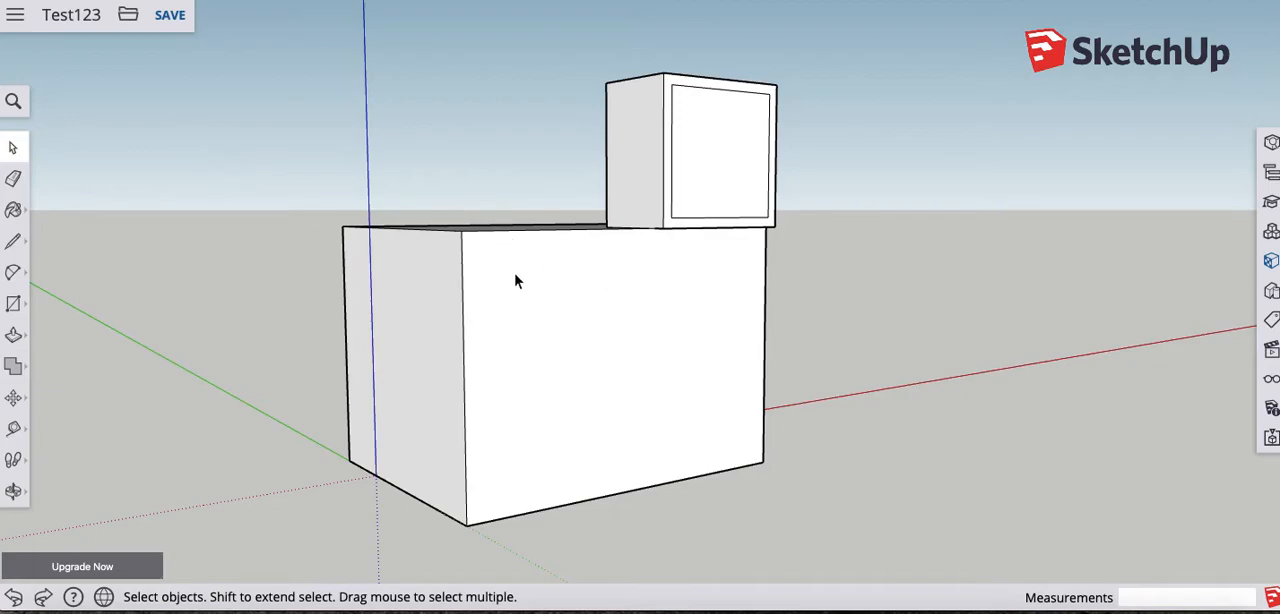
- Select the whole connected model and move it 15' along the red axis, then clear the selection
triple_click(714, 336)
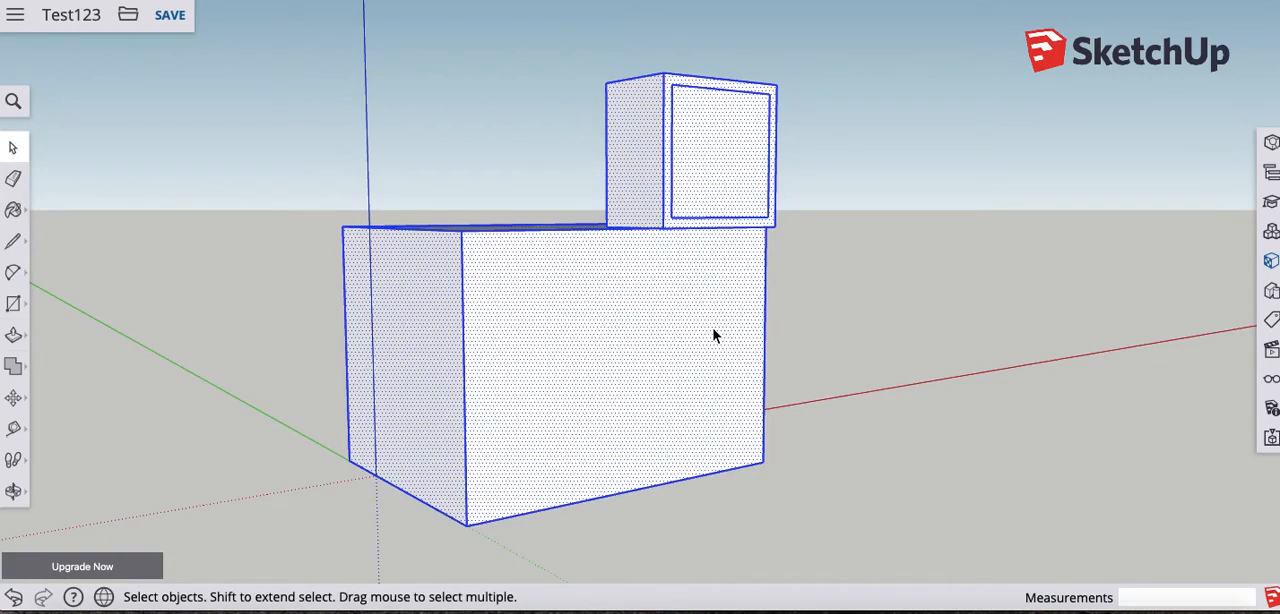
click(14, 398)
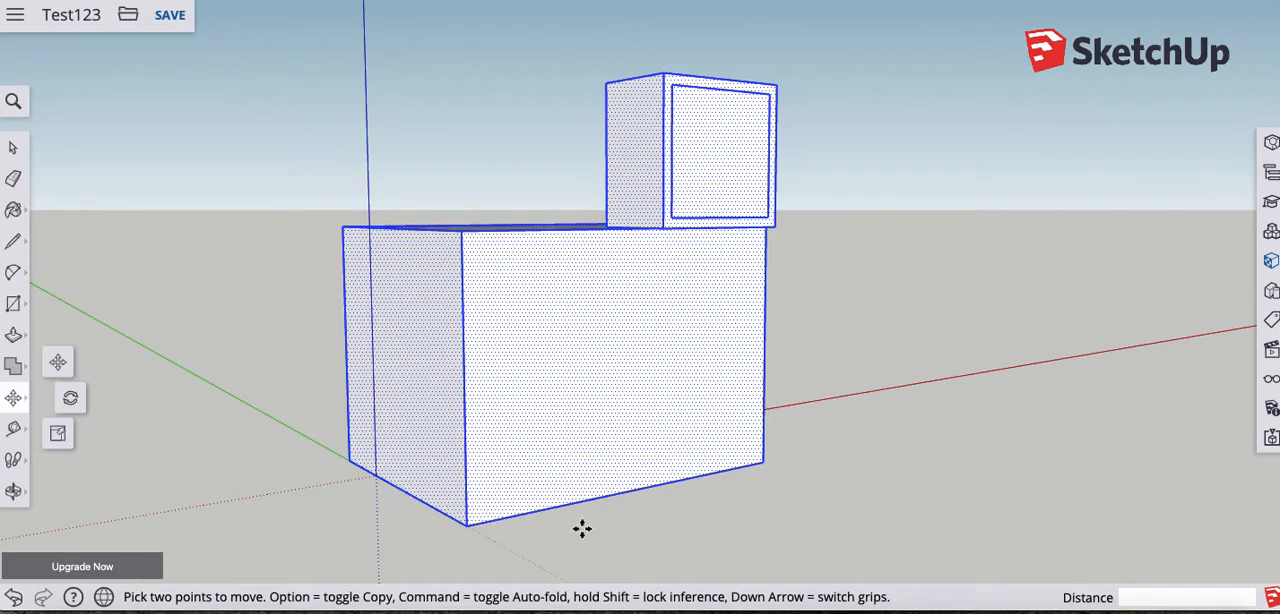
click(770, 461)
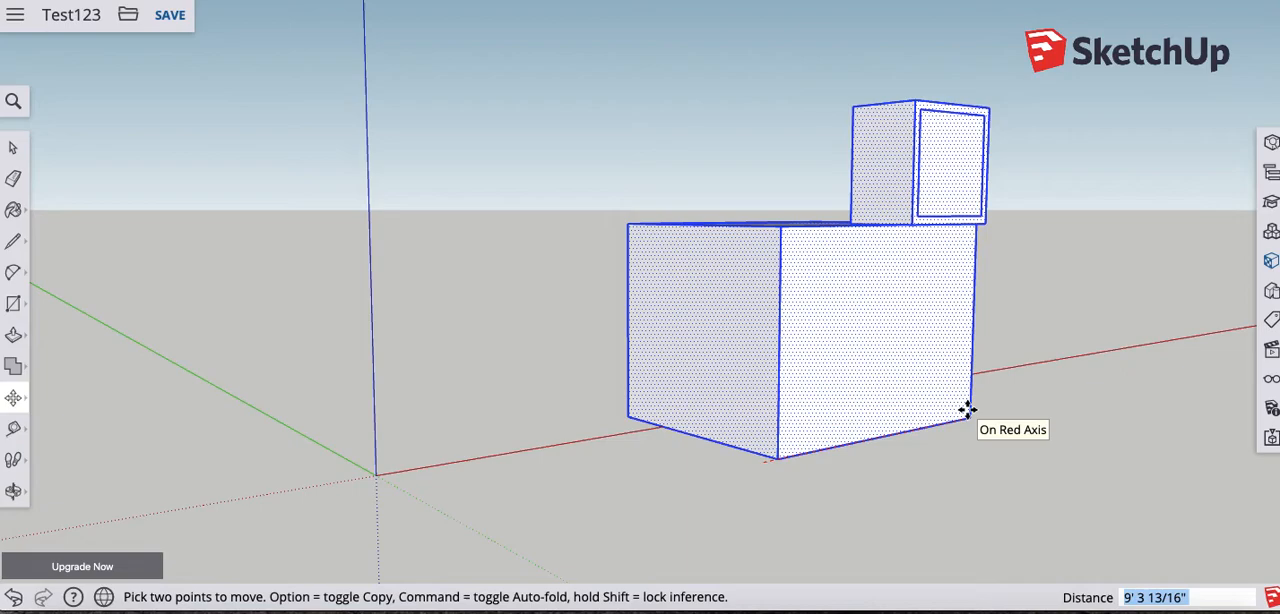
text(15)
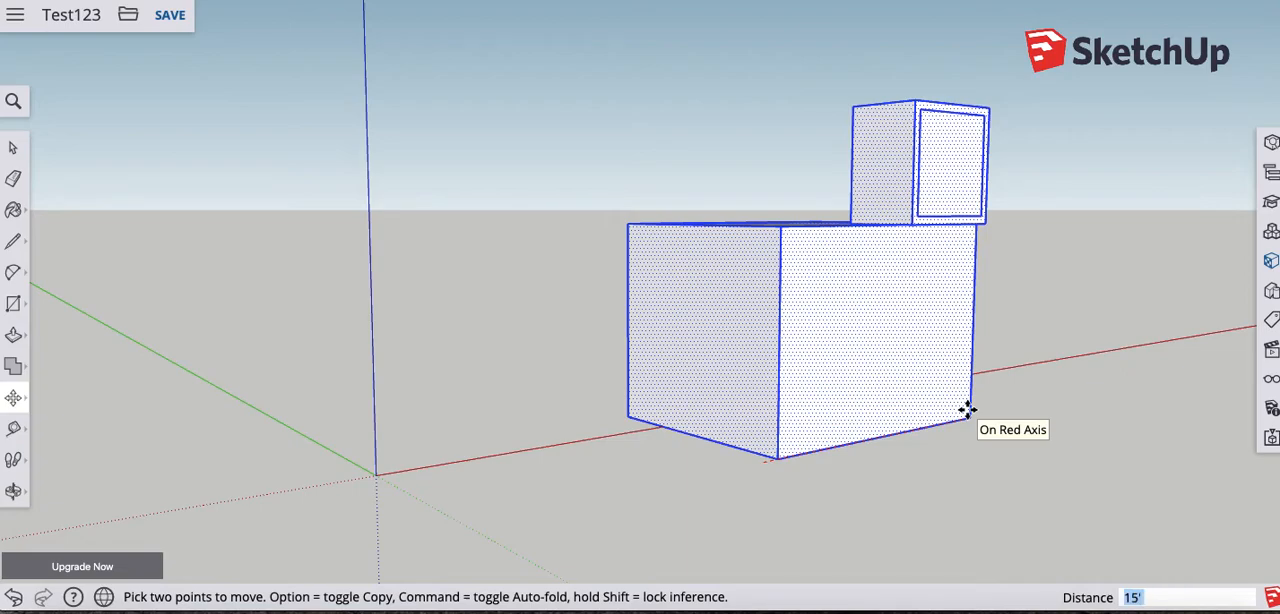
key(Return)
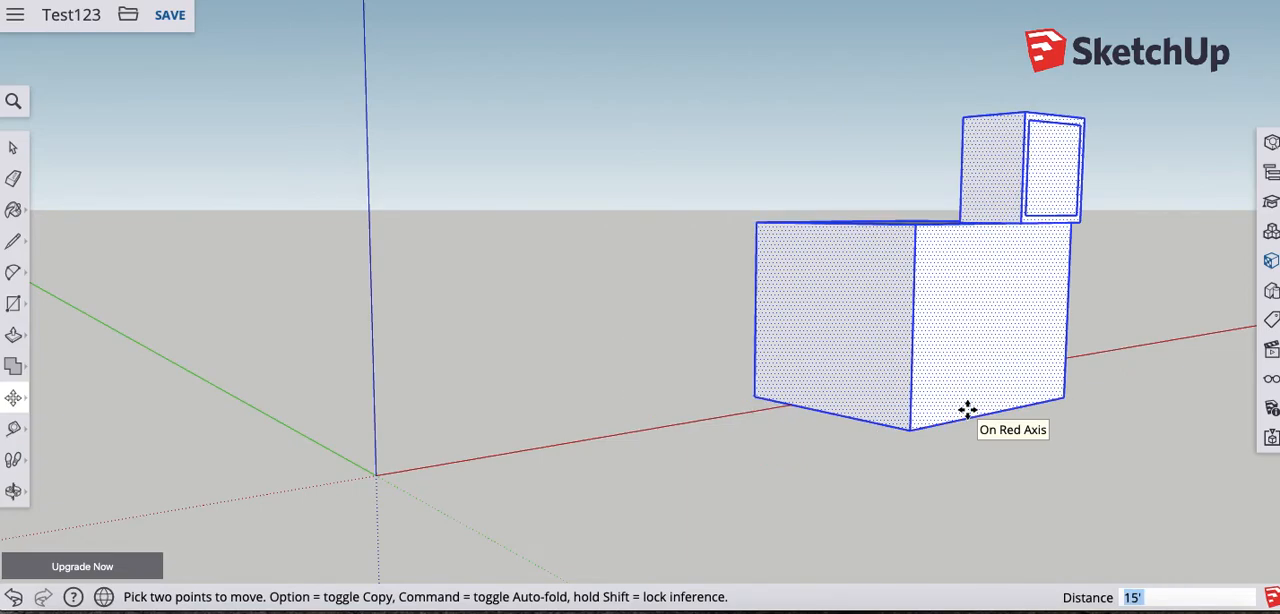
middle_drag(967, 409, 894, 420)
middle_drag(914, 350, 545, 253)
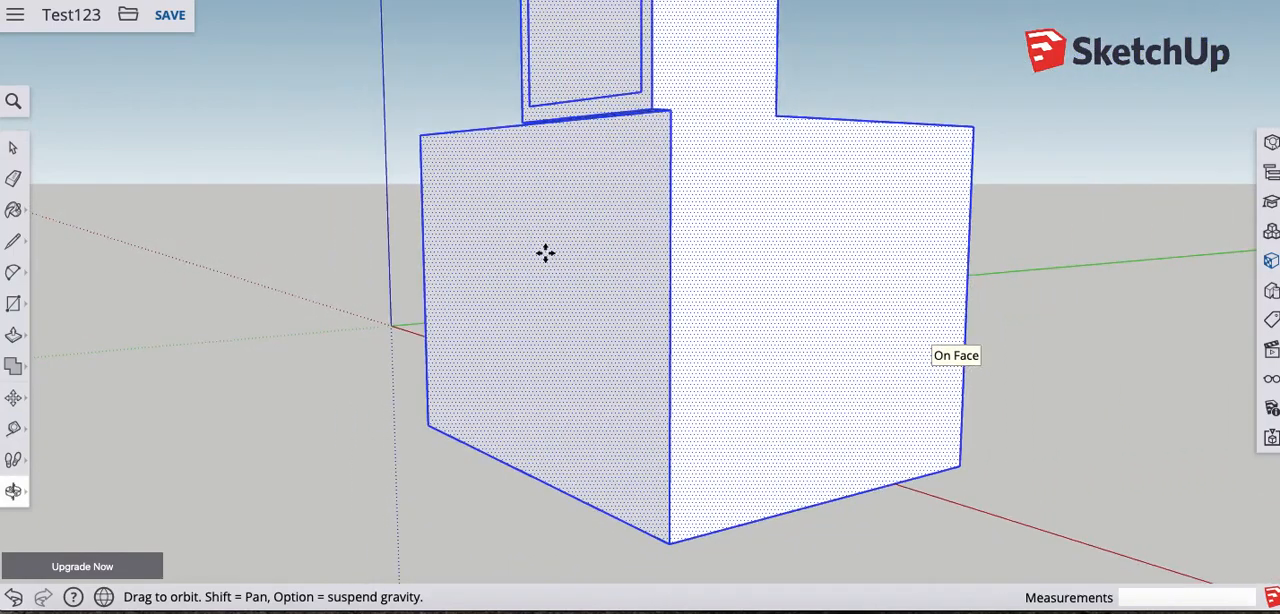
scroll(545, 253, up, 1)
scroll(690, 290, down, 7)
middle_drag(574, 300, 551, 223)
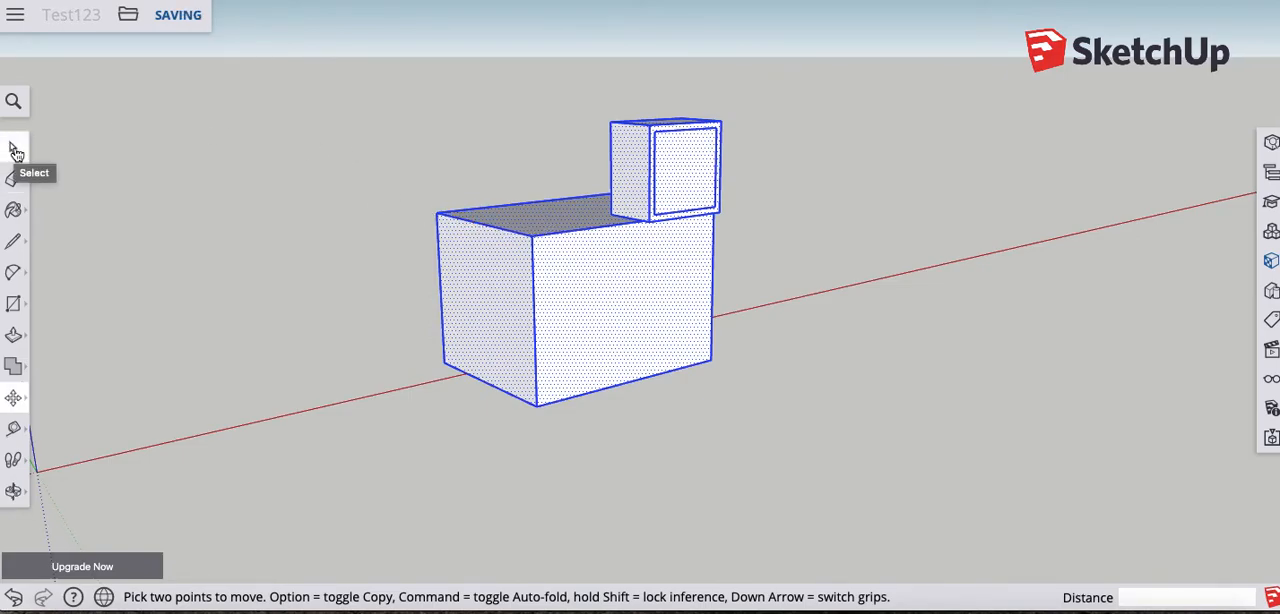
click(16, 150)
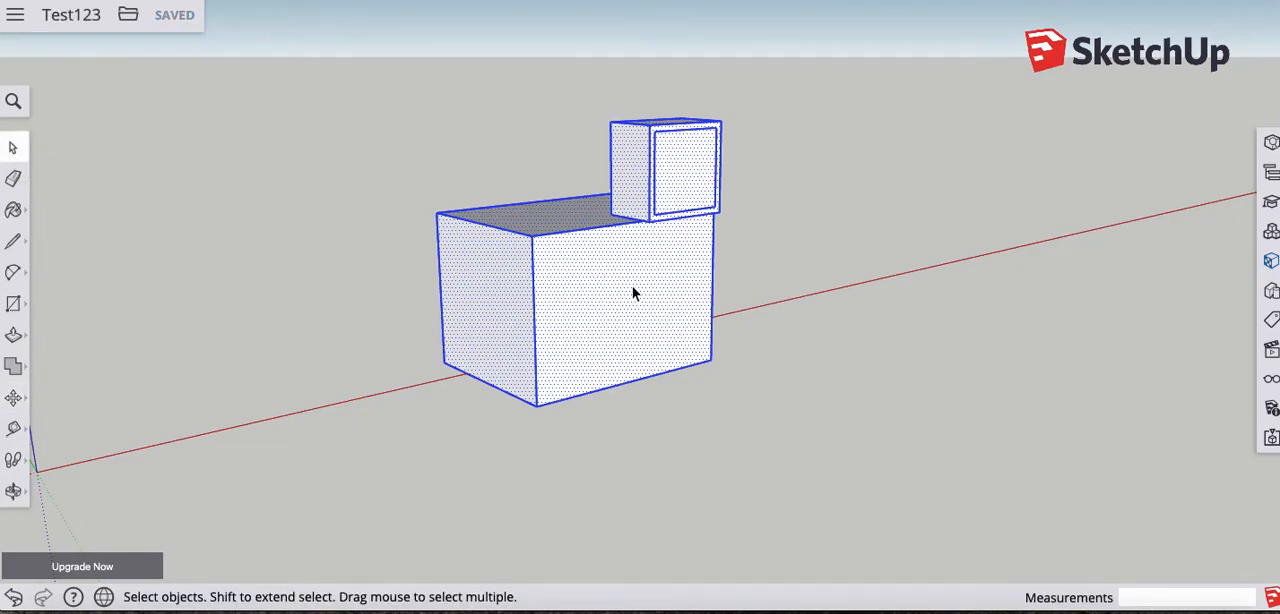
click(324, 133)
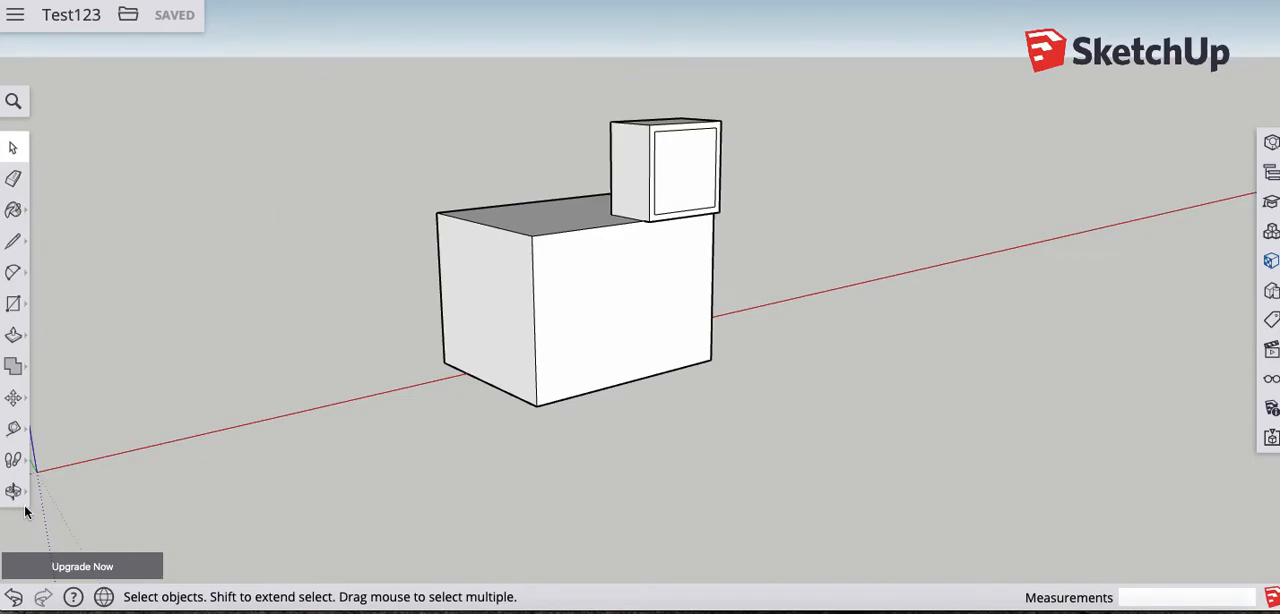
- Place a horizontal Tape Measure guide on the large block's front face, 2' below its top edge
click(22, 432)
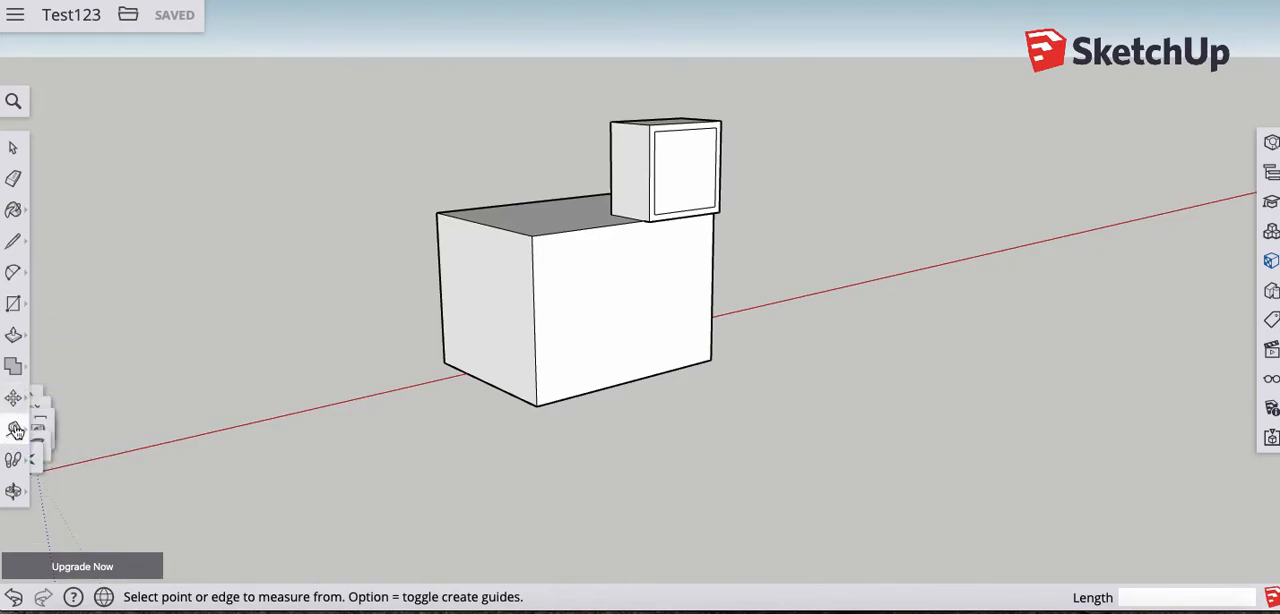
middle_drag(374, 397, 237, 371)
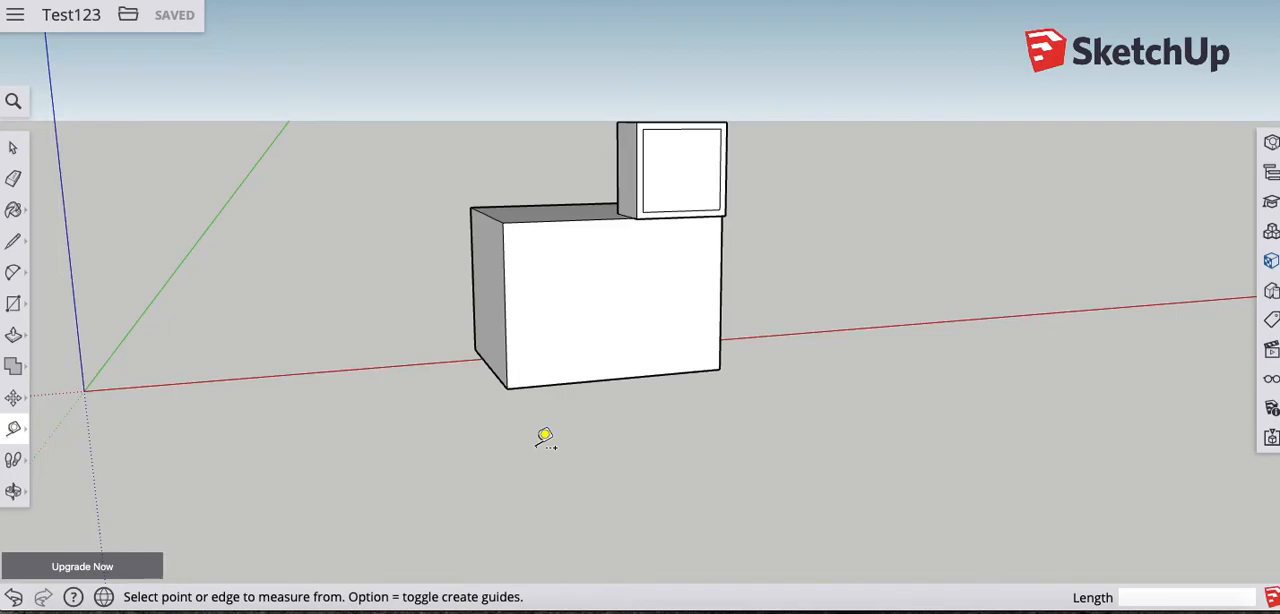
middle_drag(631, 402, 523, 380)
scroll(608, 351, up, 3)
scroll(611, 343, up, 2)
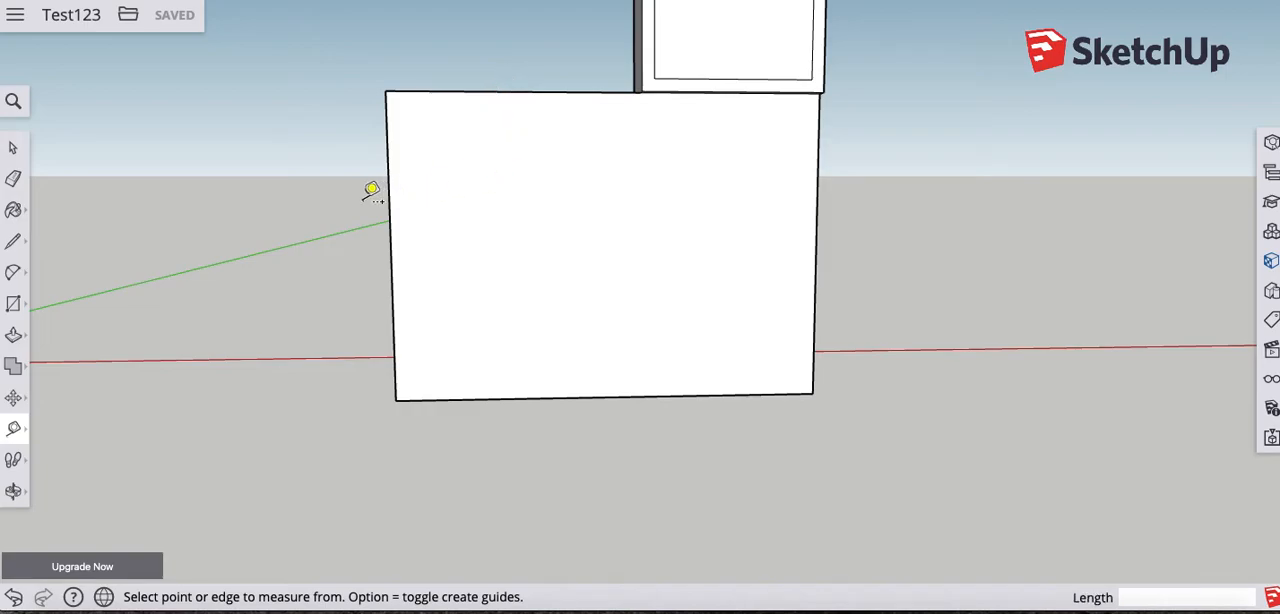
click(549, 91)
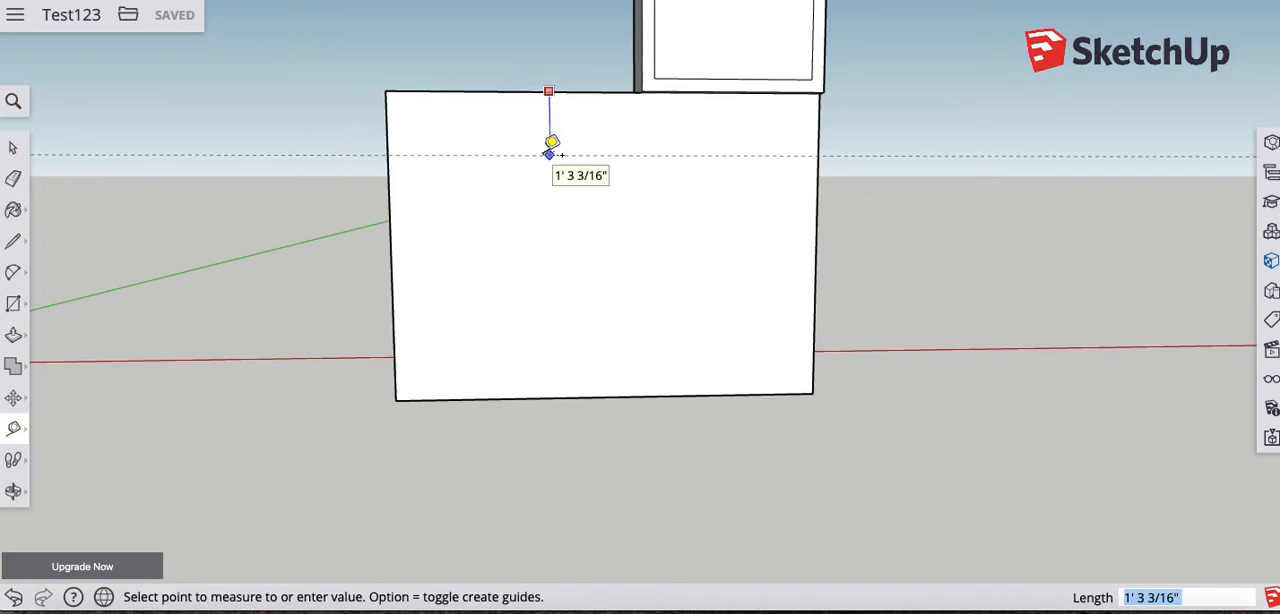
text(2)
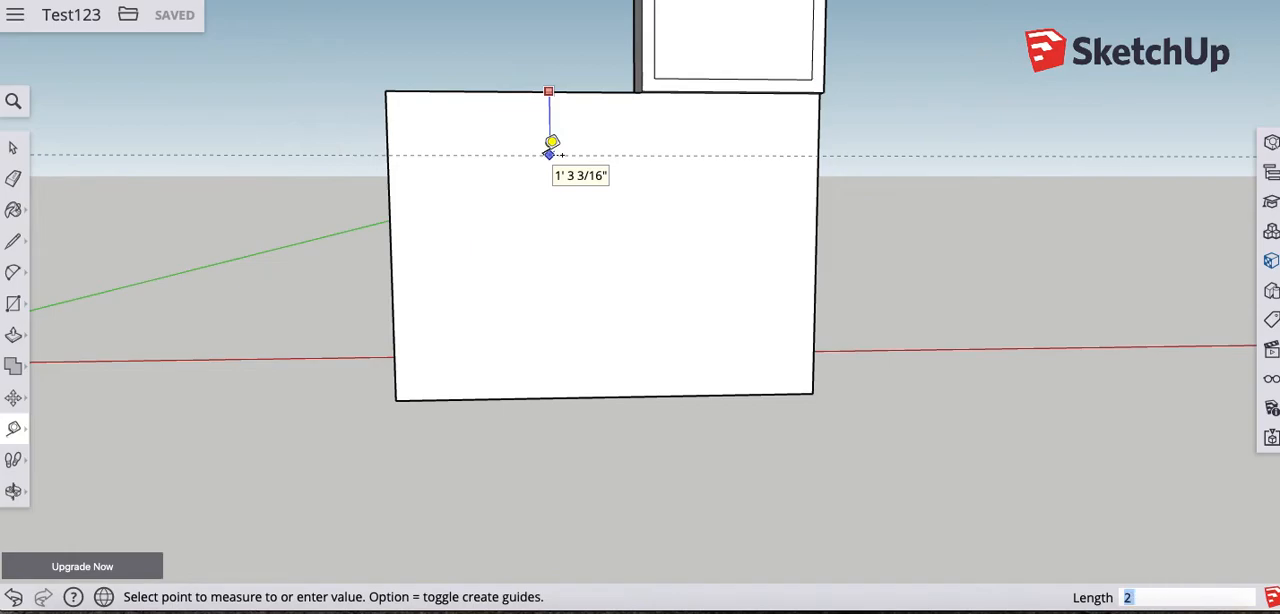
key(Return)
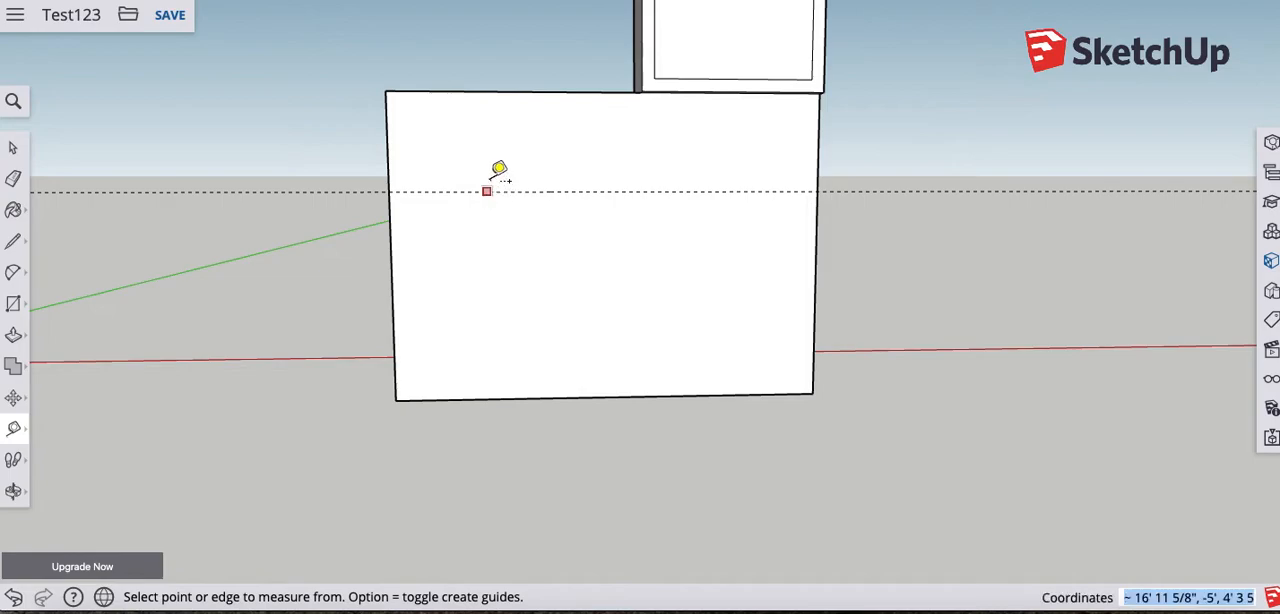
- Place a vertical guide on the front face, 2' in from its edge nearest the origin
click(390, 237)
click(390, 237)
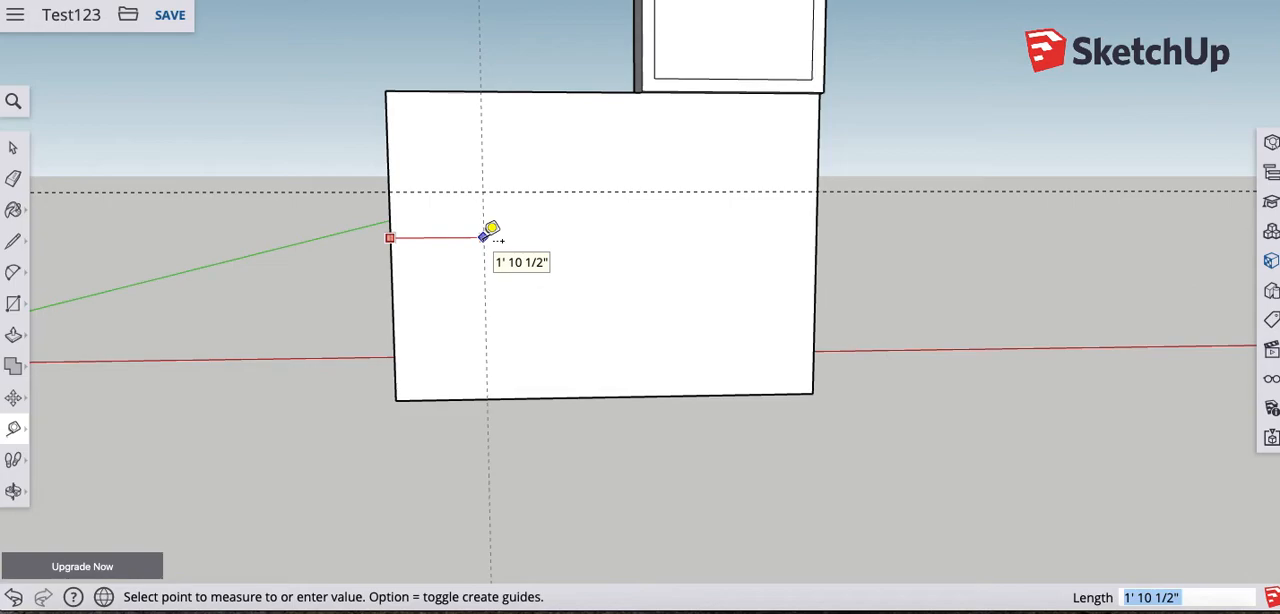
text(2)
key(Return)
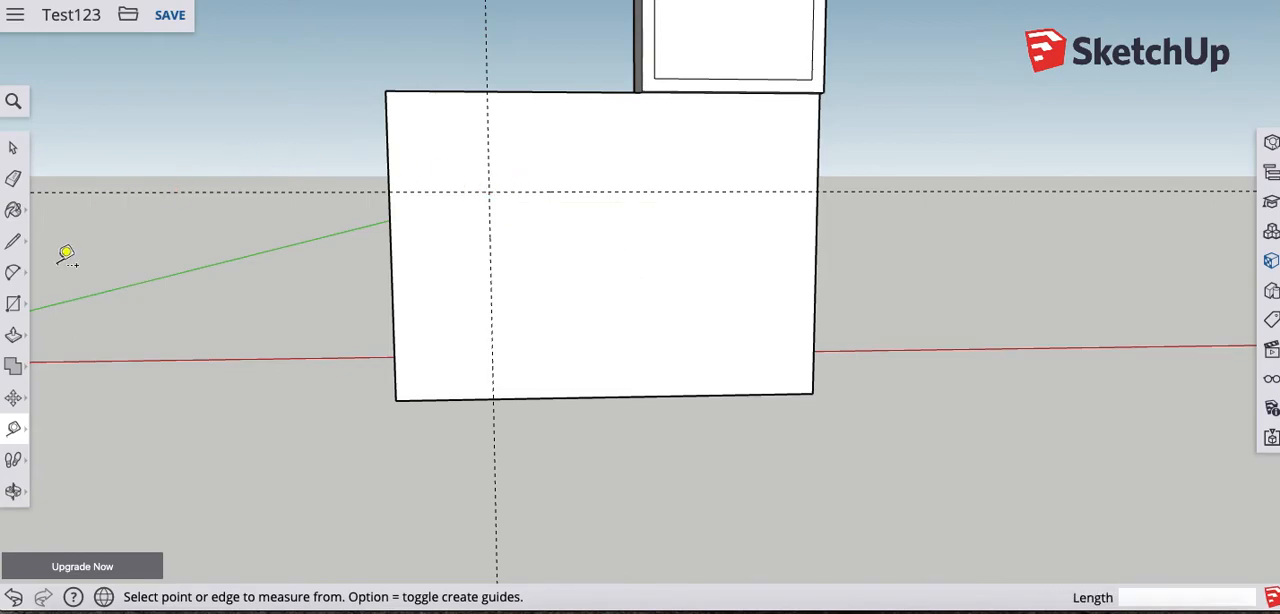
- Draw a rectangle about 2' 2" by 1' 11" on the front face, starting at the intersection of the two guides
click(28, 311)
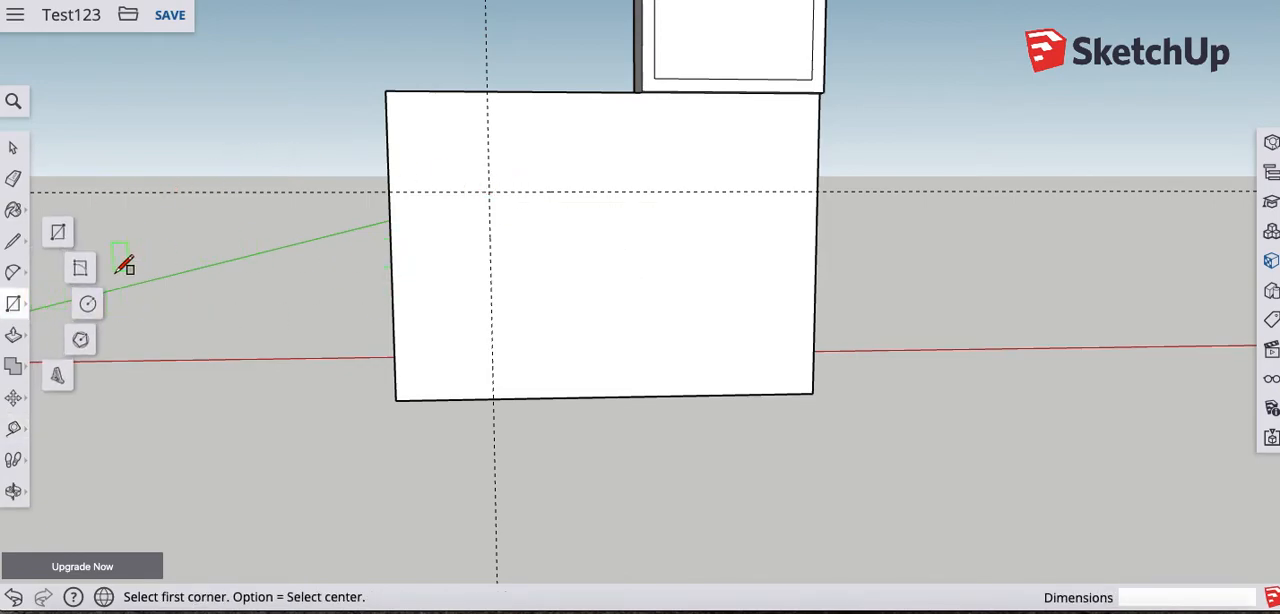
click(488, 191)
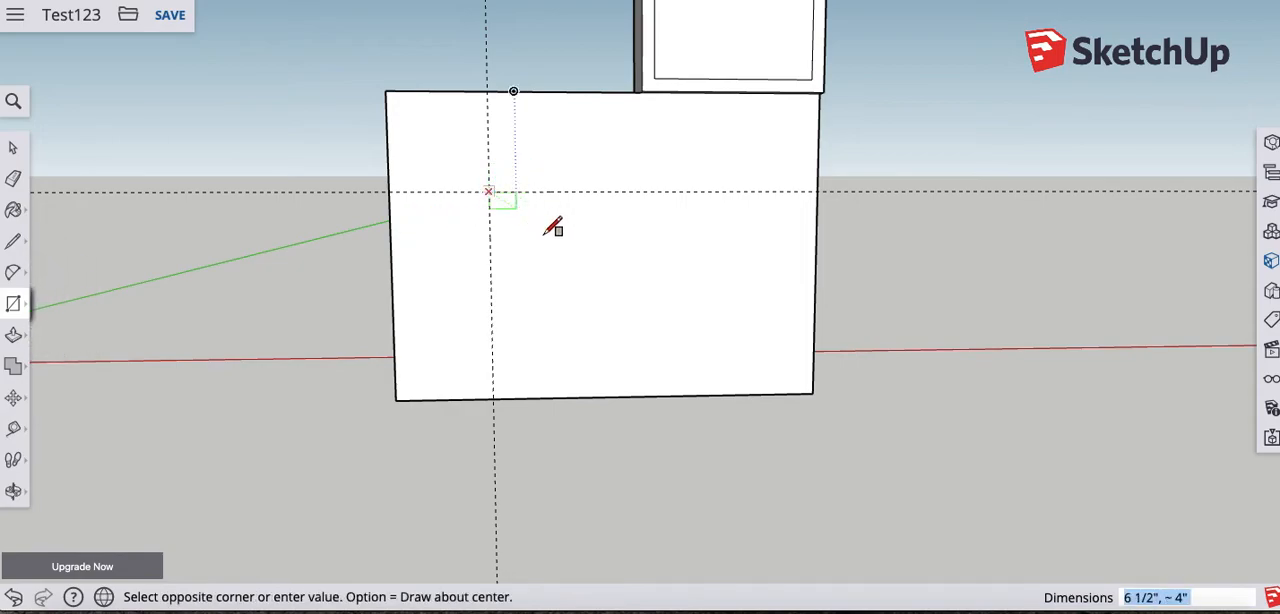
click(598, 283)
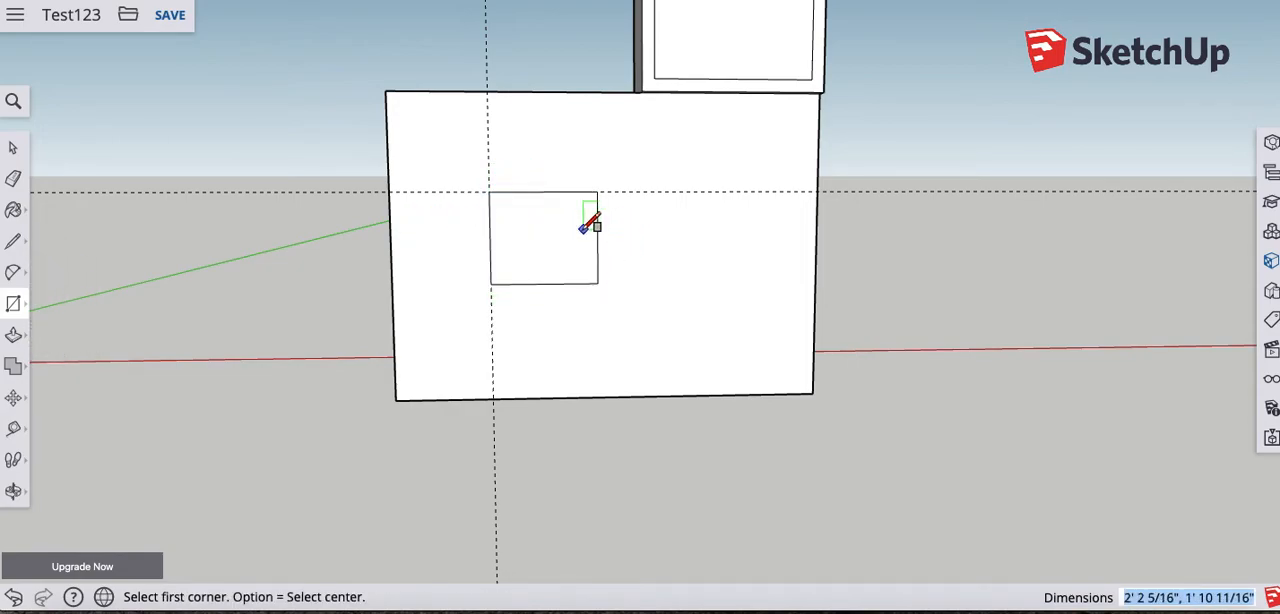
- Offset the rectangle's outline inward to form a narrow window border
click(13, 335)
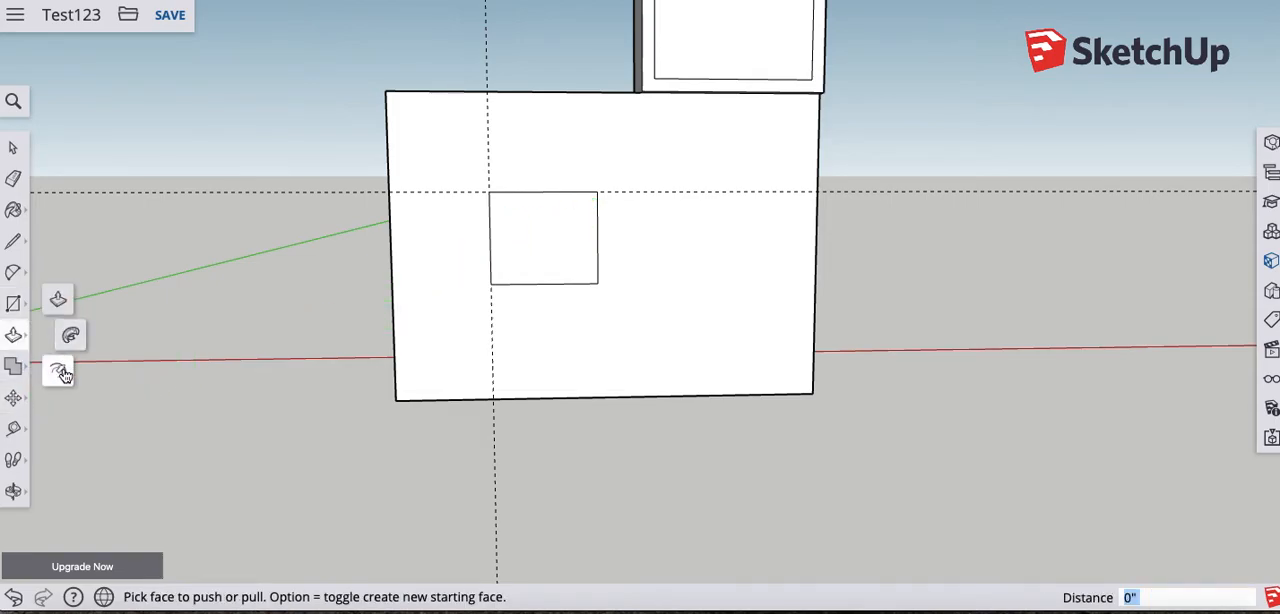
click(60, 373)
click(537, 257)
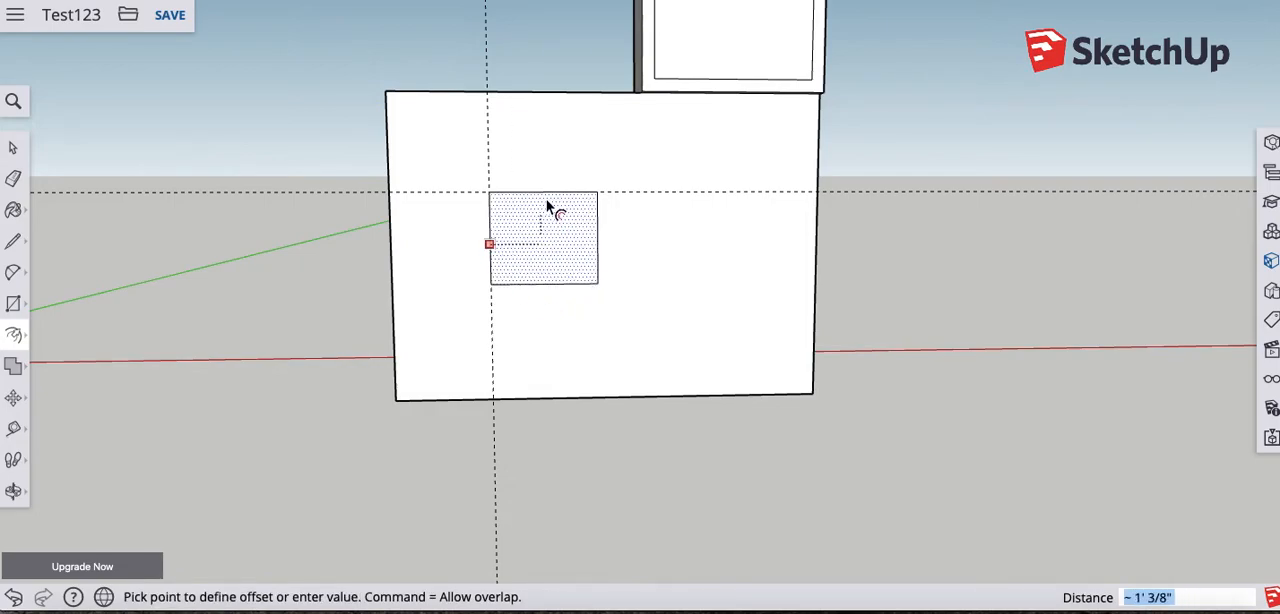
click(505, 257)
- Pull the window border out from the front face and push the inner pane in about 2 9/16"
middle_drag(560, 269, 586, 329)
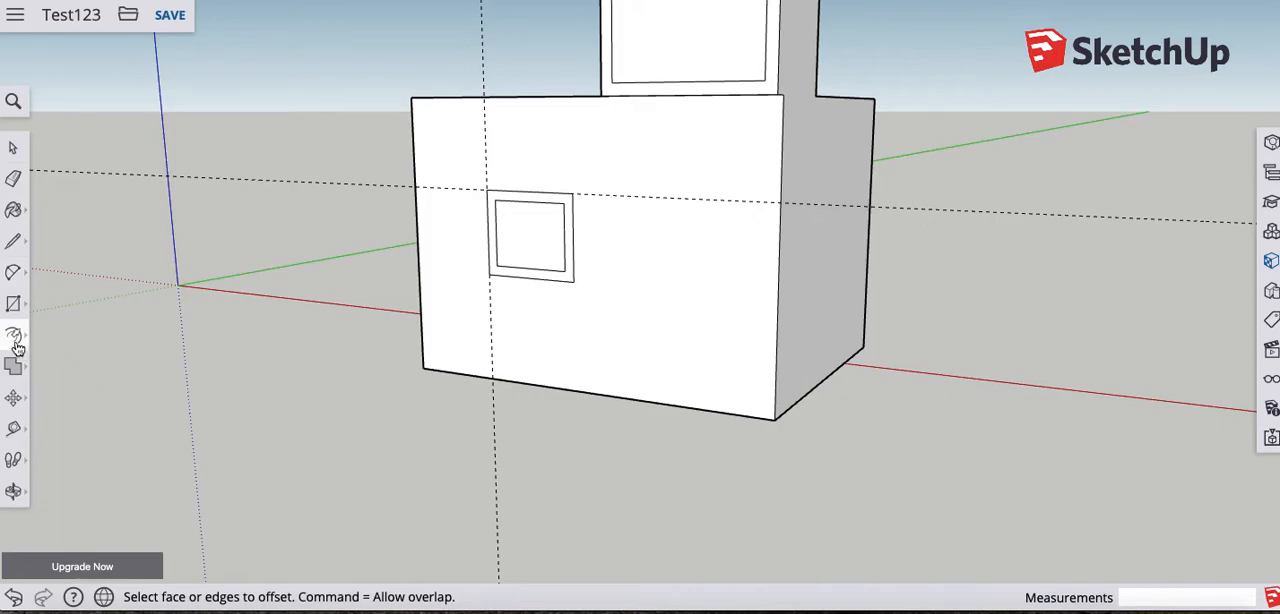
mouse_move(16, 340)
click(56, 301)
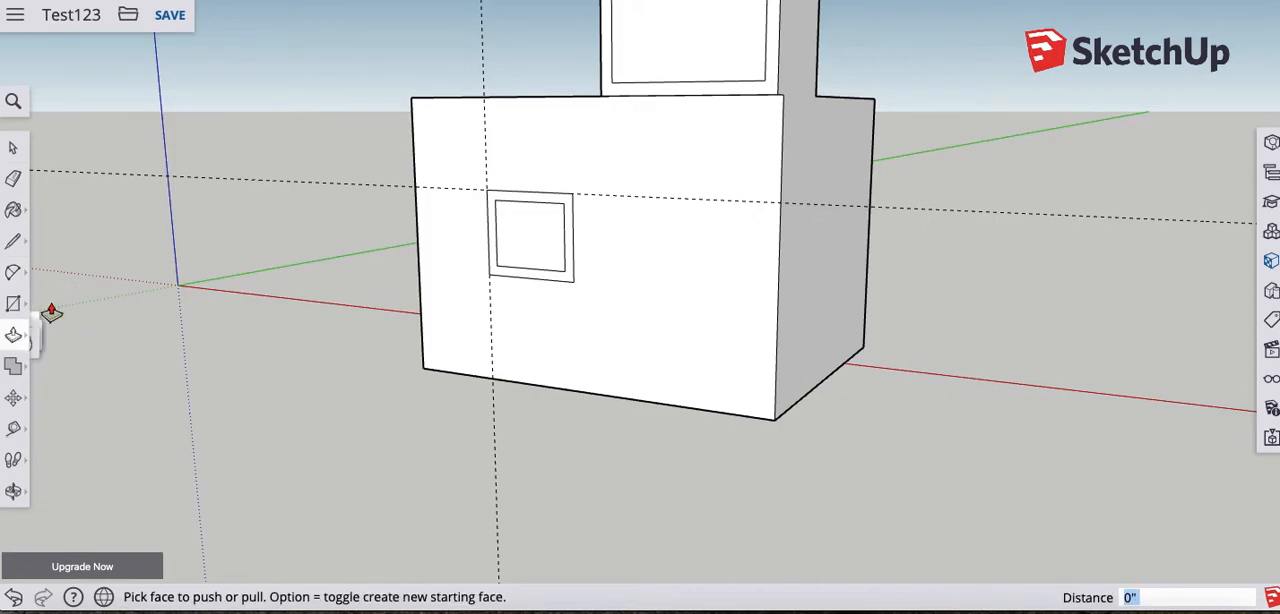
drag(497, 278, 530, 262)
middle_drag(493, 292, 459, 345)
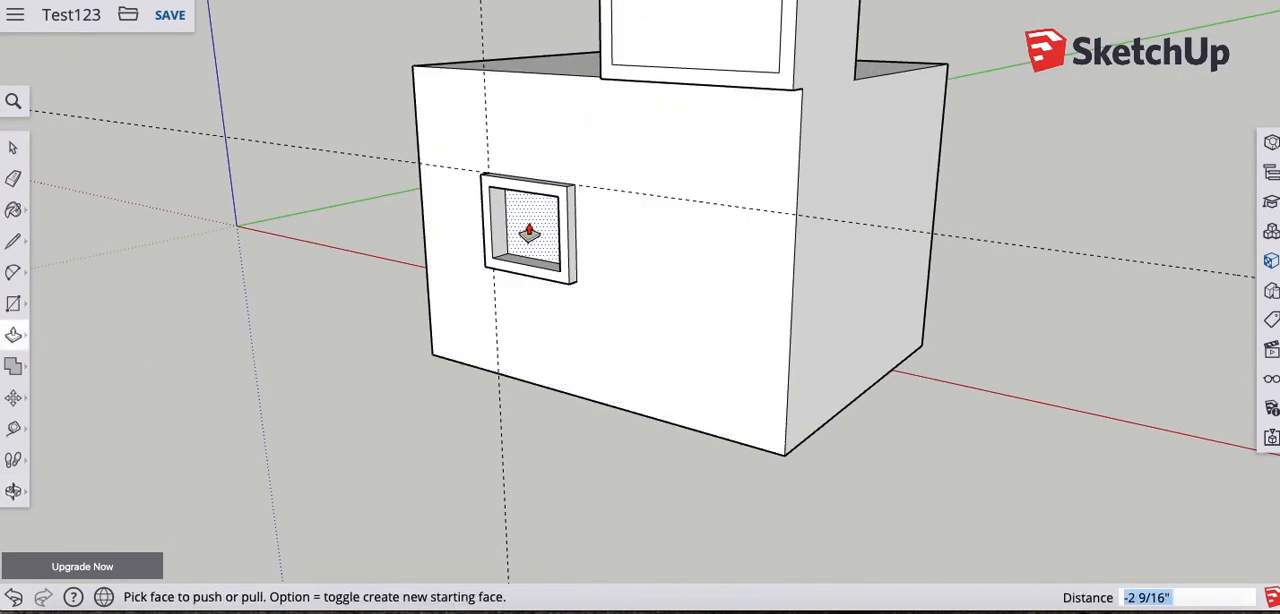
- Try to push the inner window pane back through the block, using its rear vertical edge as the depth reference
click(529, 233)
drag(537, 231, 938, 170)
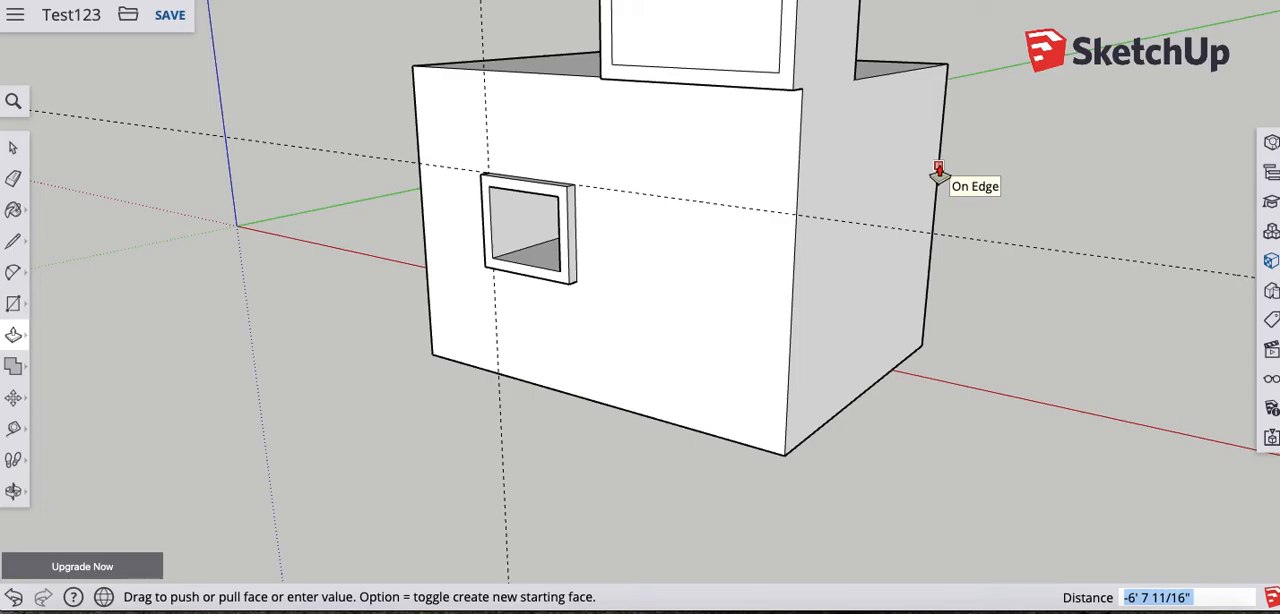
mouse_move(938, 170)
mouse_down()
mouse_move(918, 180)
mouse_move(937, 175)
mouse_up()
middle_drag(1014, 200, 873, 236)
middle_drag(663, 234, 546, 271)
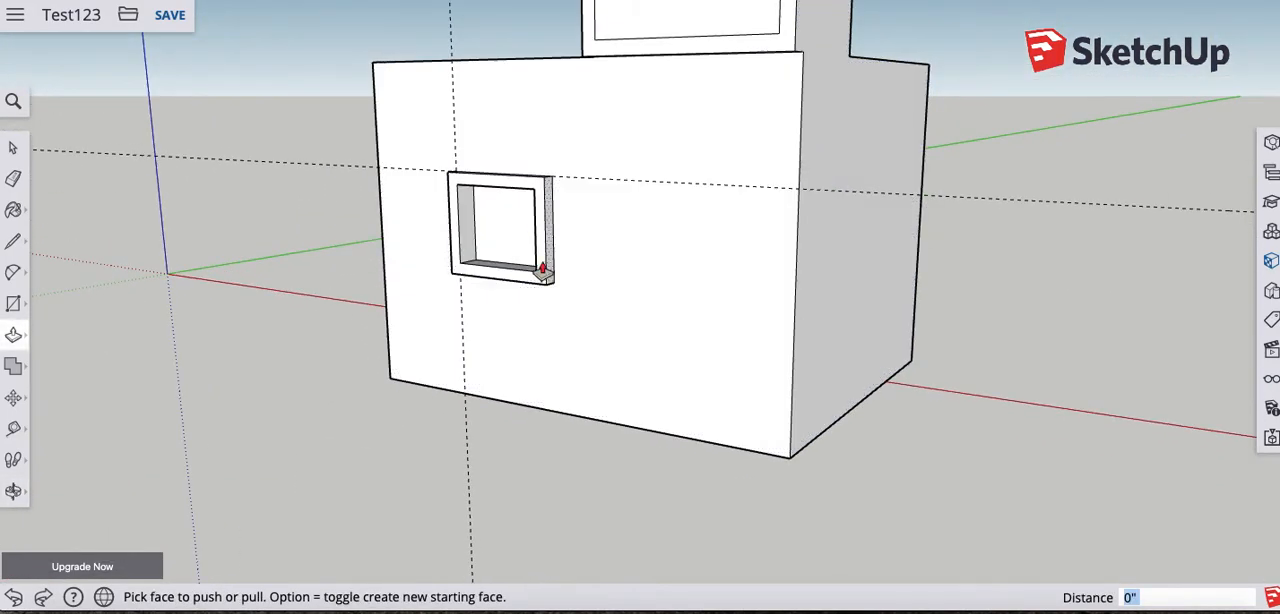
- Push the inner window pane back to the block's rear edge to cut an opening through it, and inspect the opening
click(509, 223)
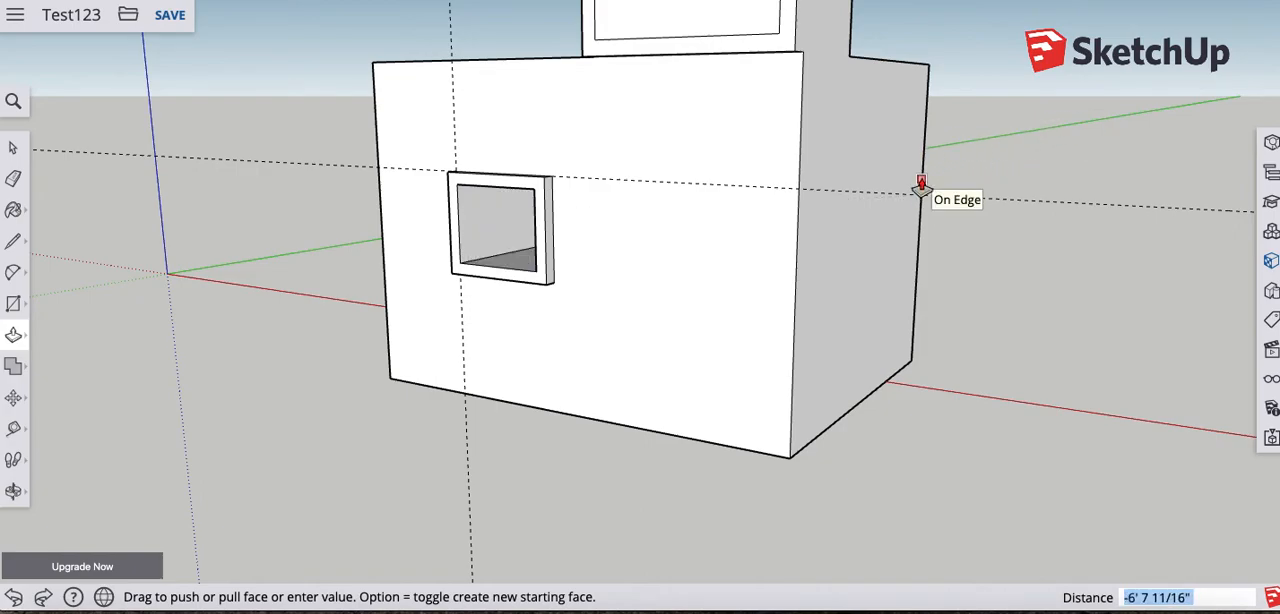
click(921, 187)
scroll(486, 257, up, 4)
middle_drag(919, 270, 240, 277)
middle_drag(730, 288, 750, 272)
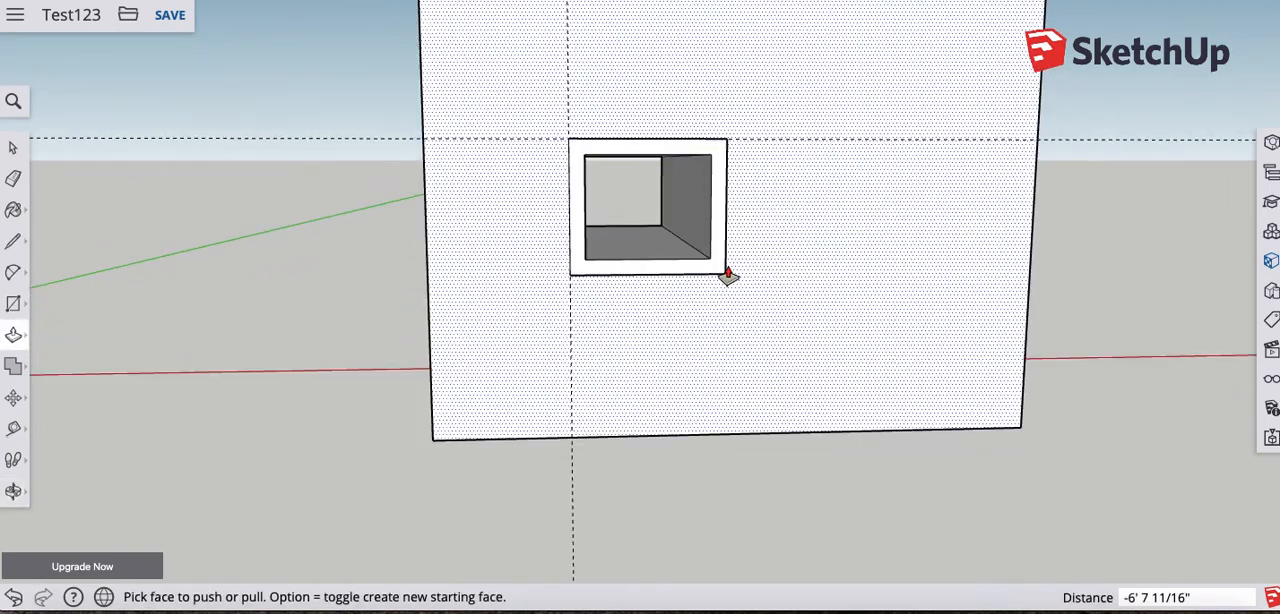
middle_drag(706, 263, 471, 283)
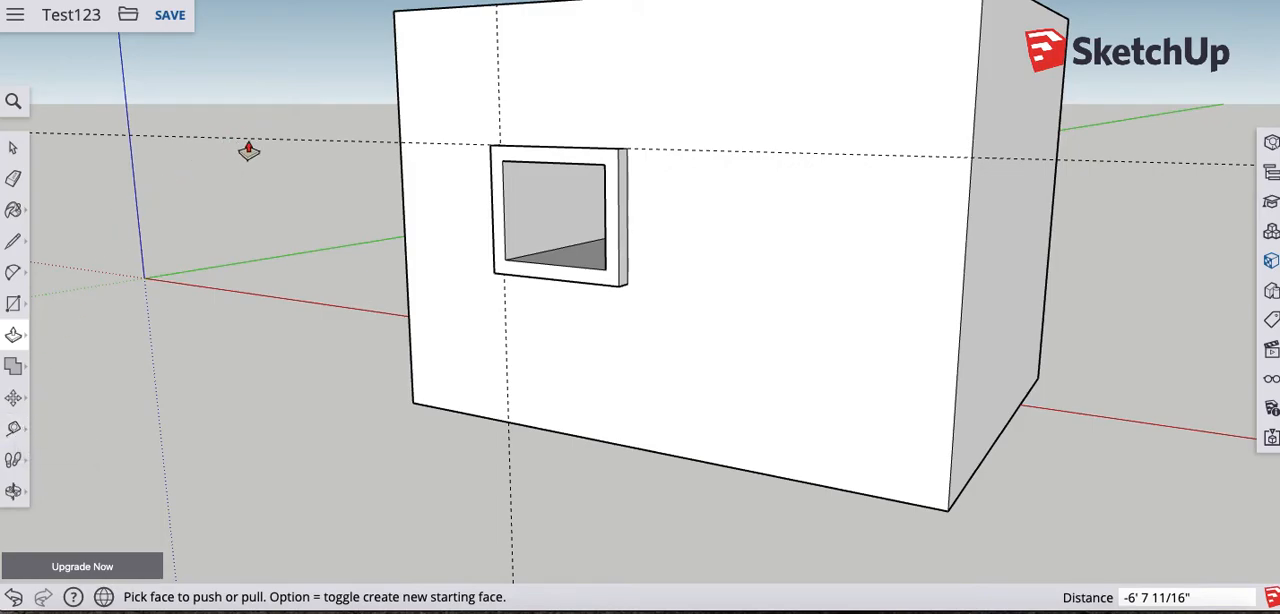
- Erase the horizontal and vertical guides crossing at the window
key(e)
click(355, 144)
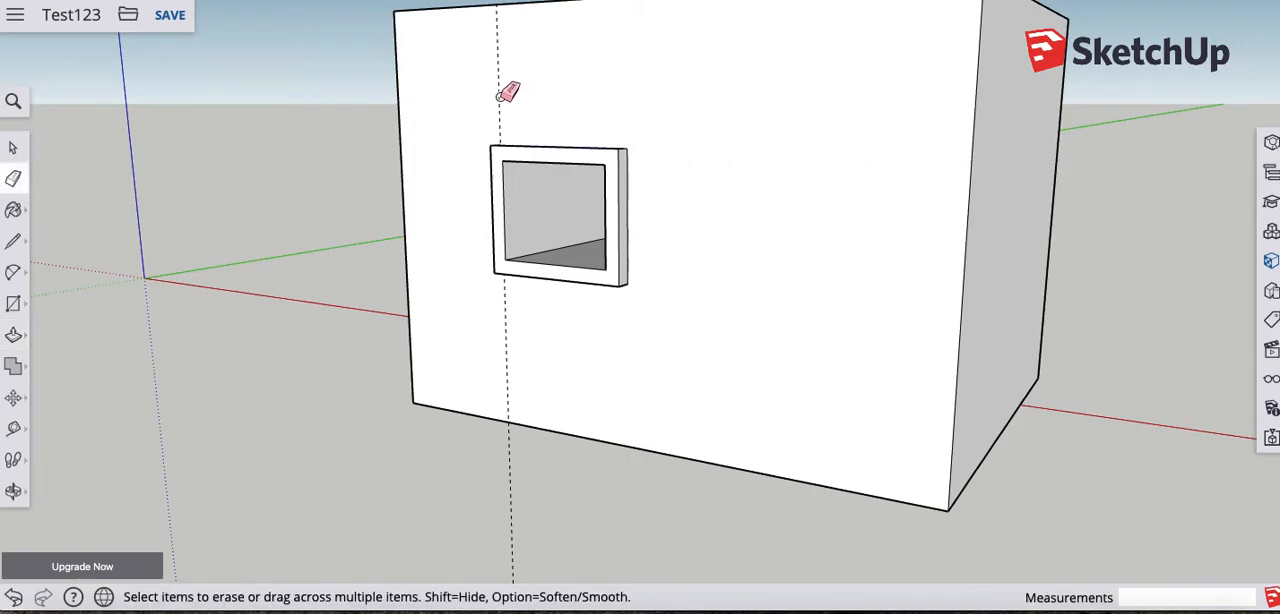
click(501, 140)
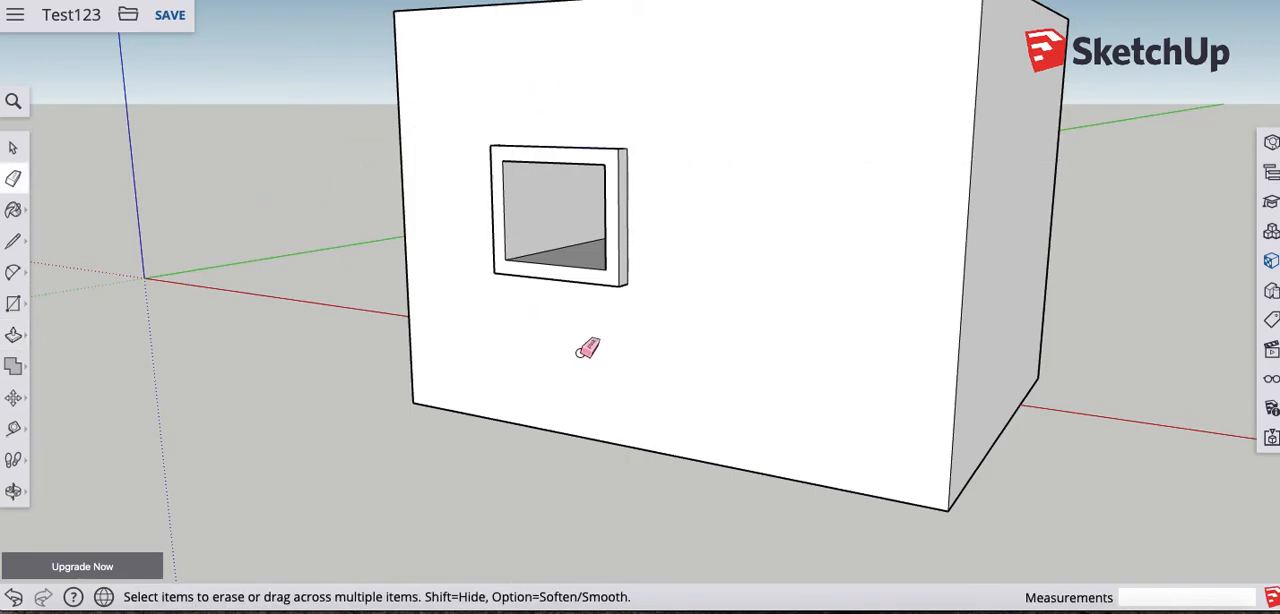
- Place a linear dimension below the front face's bottom edge from corner to corner, and undo it
middle_drag(572, 350, 737, 380)
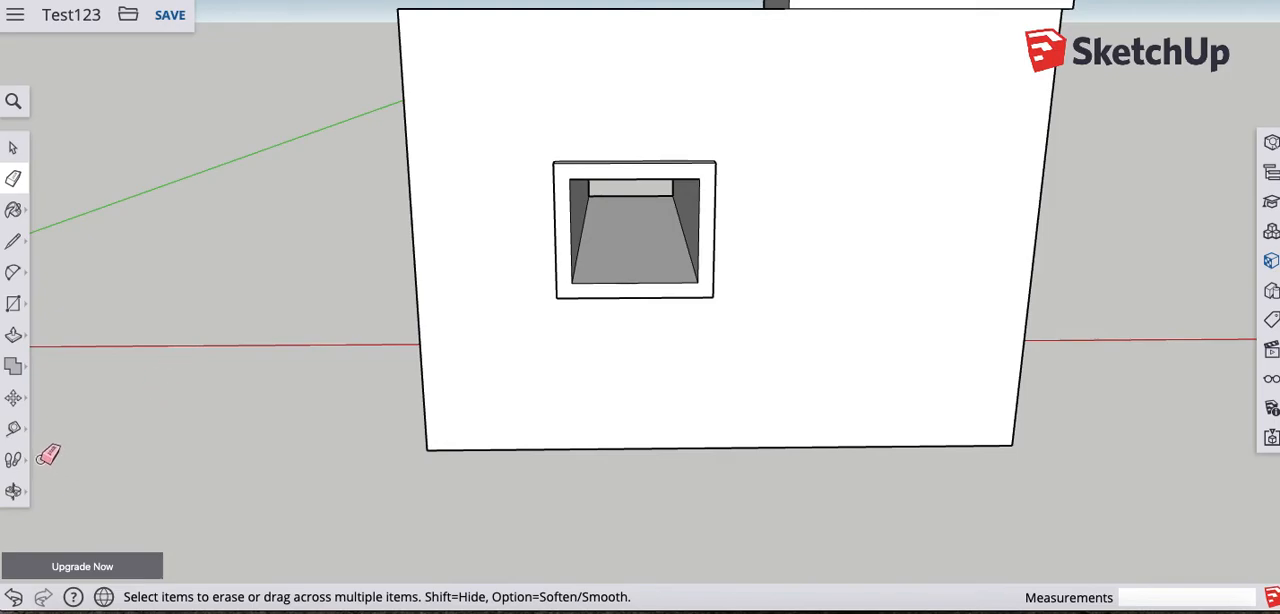
mouse_move(646, 363)
middle_down()
mouse_move(634, 389)
mouse_move(631, 286)
mouse_move(693, 300)
mouse_move(657, 317)
middle_up()
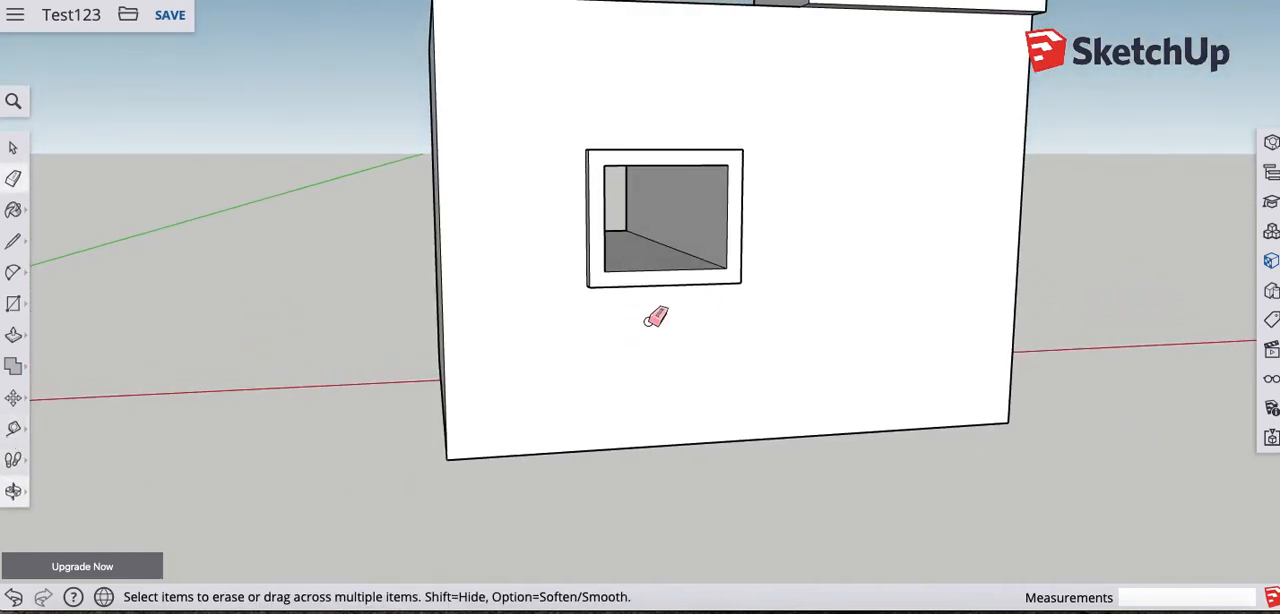
click(17, 436)
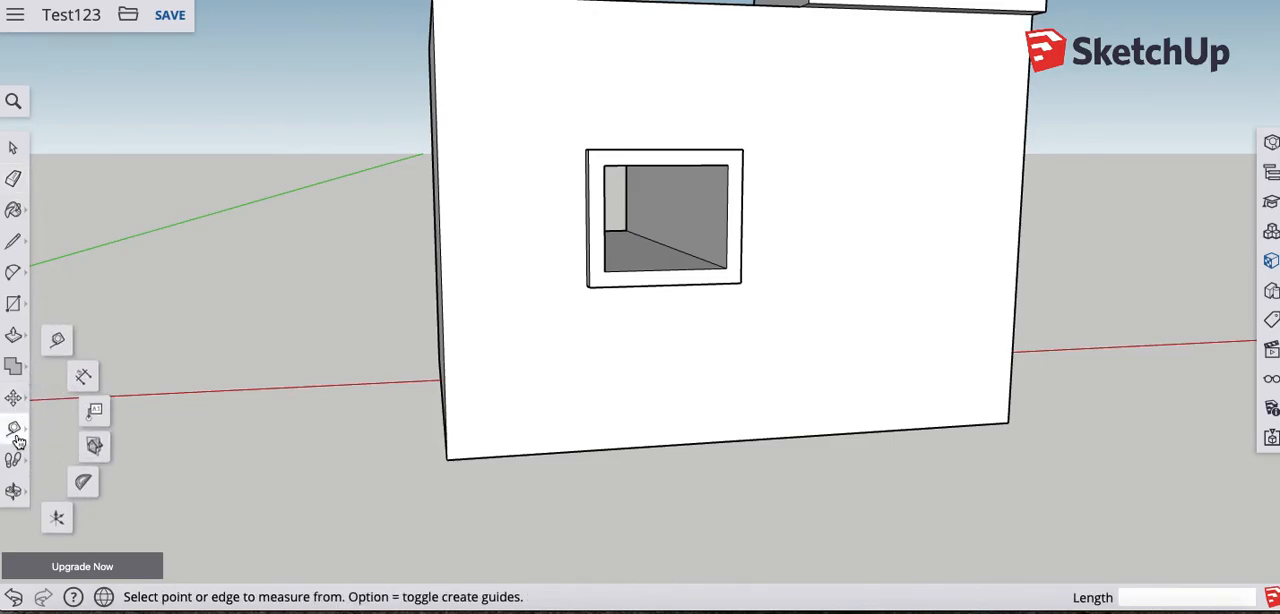
click(83, 377)
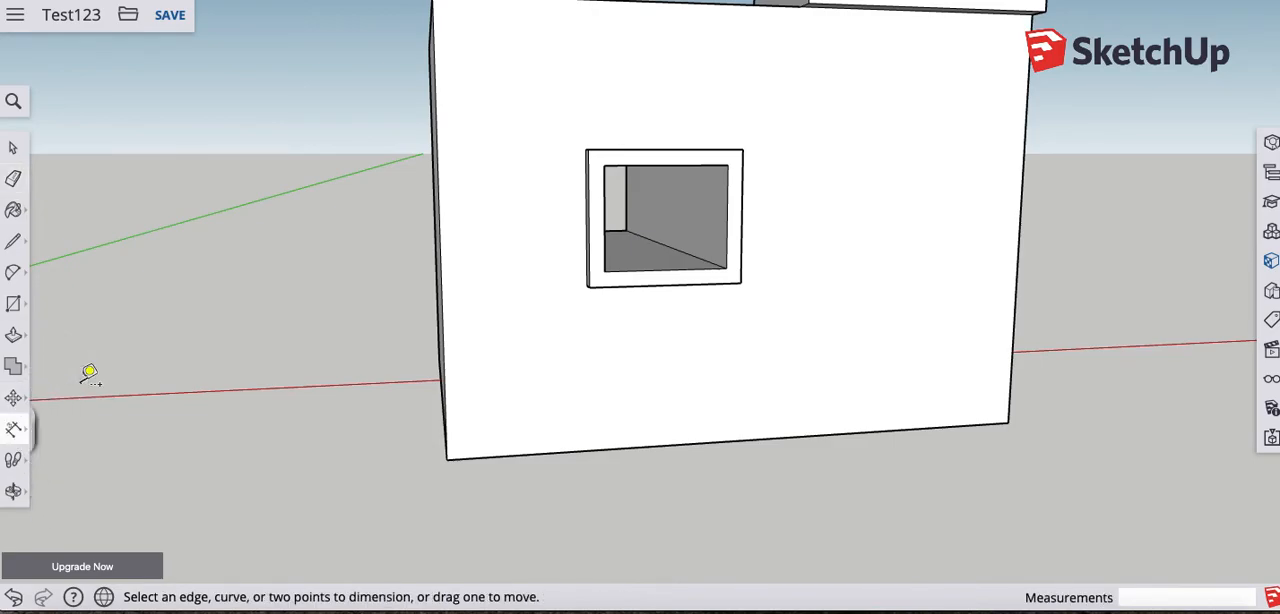
click(15, 429)
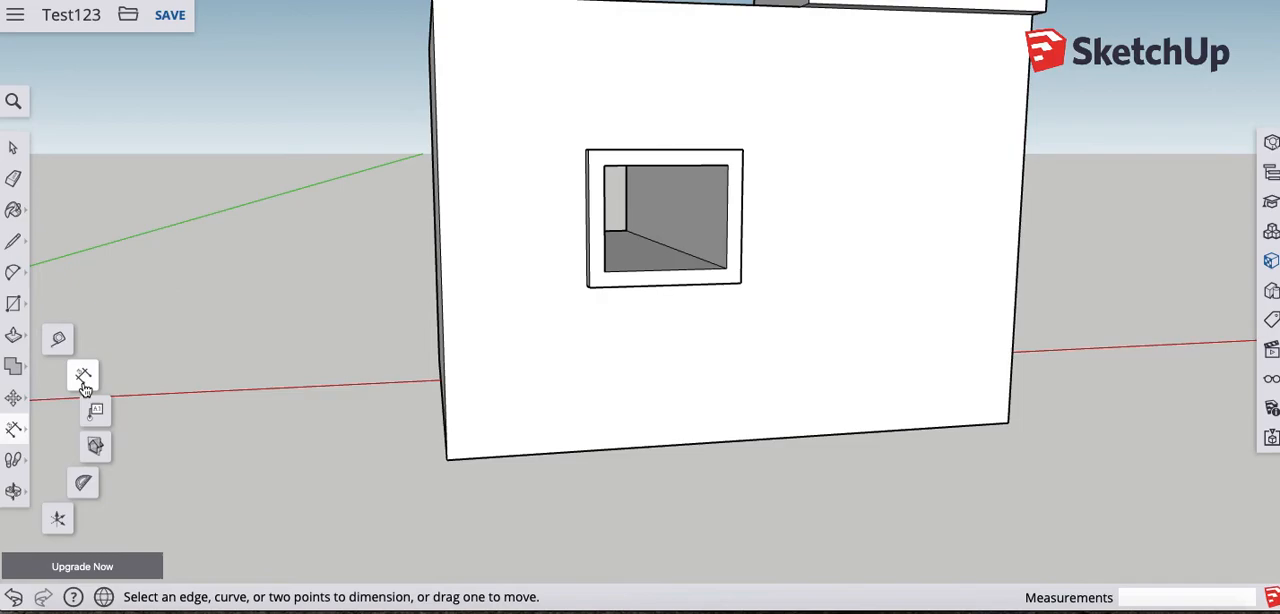
click(84, 384)
middle_drag(540, 443, 387, 424)
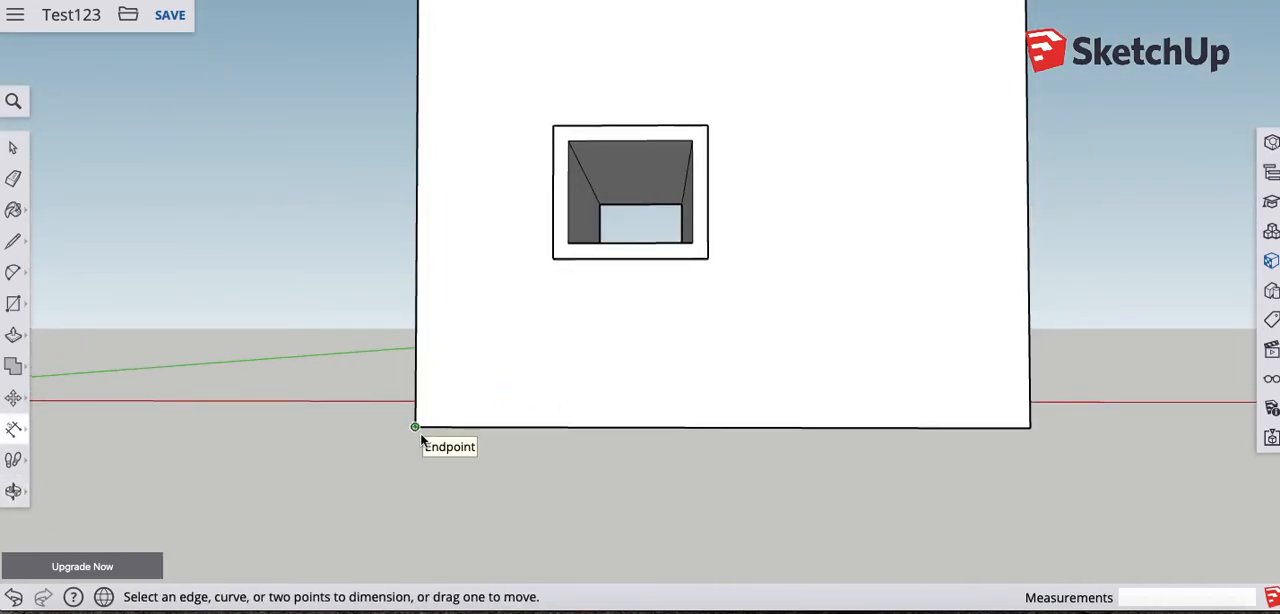
click(414, 428)
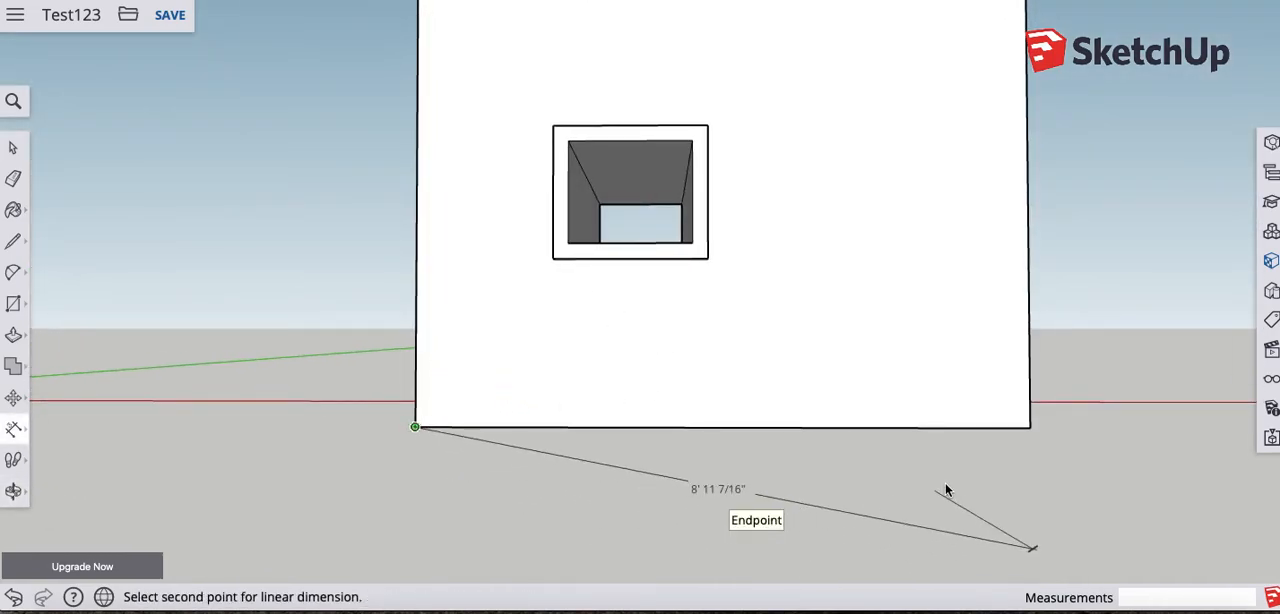
click(1030, 427)
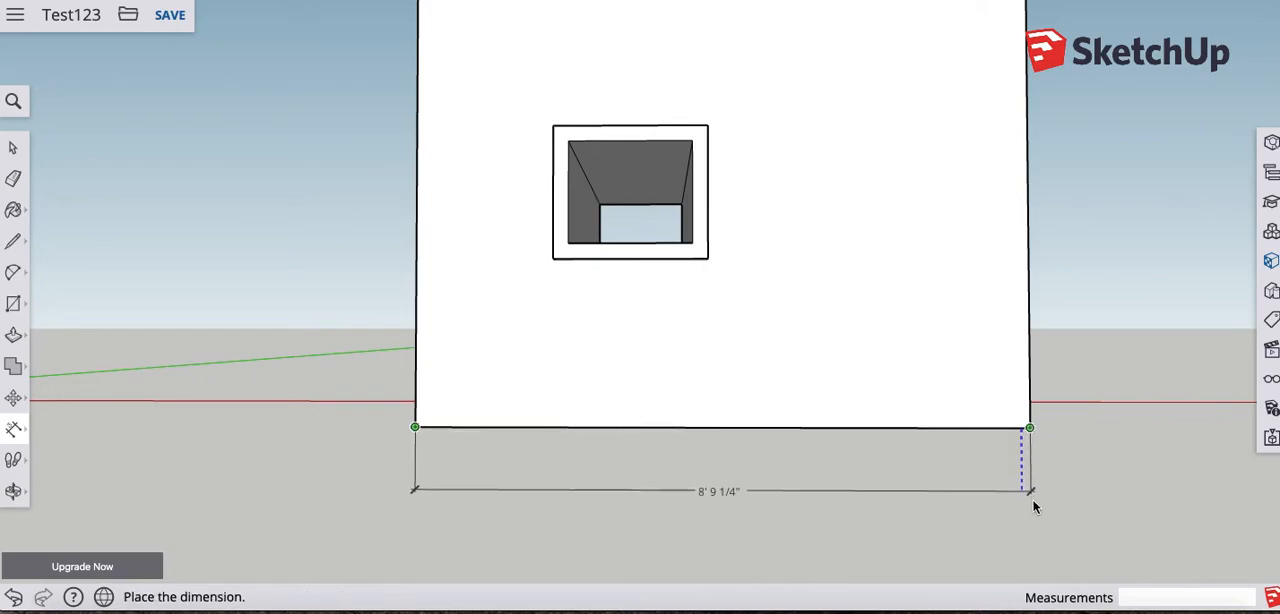
click(1036, 514)
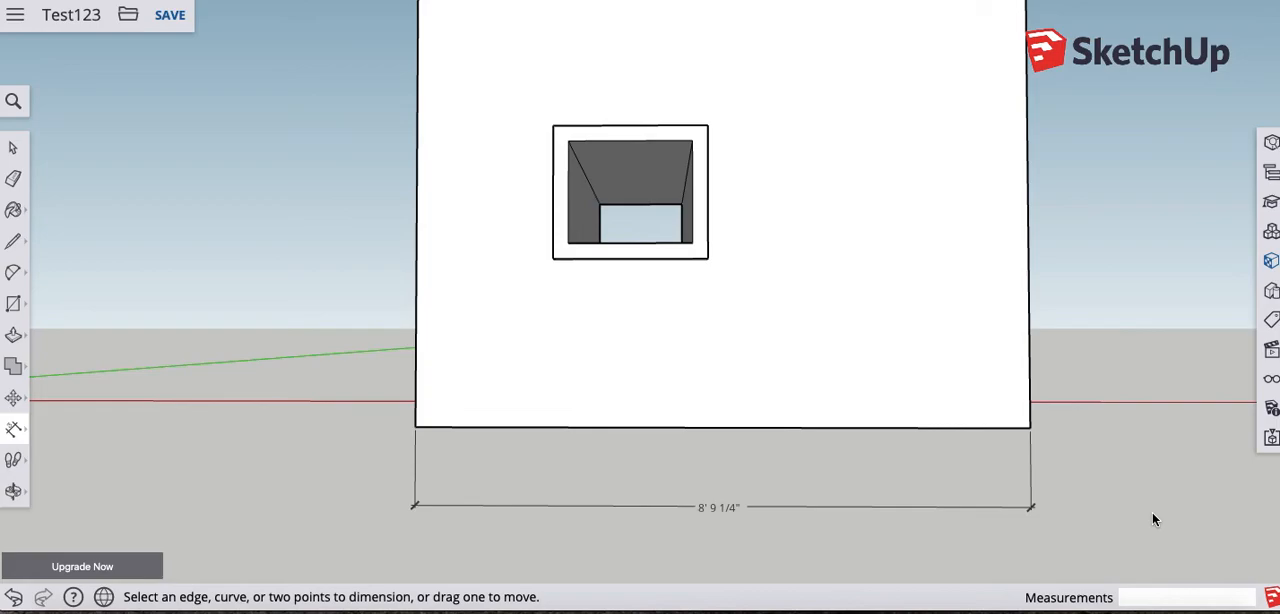
key(ctrl+z)
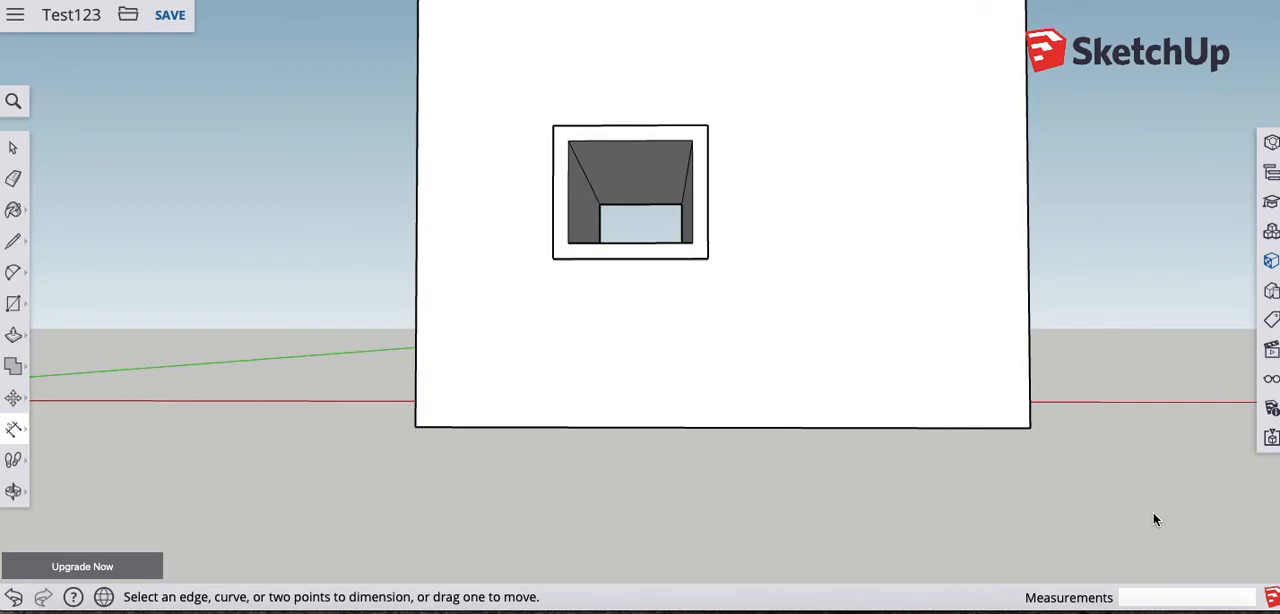
- Place a linear dimension below the block's front face, measuring its bottom edge from corner to corner
click(416, 427)
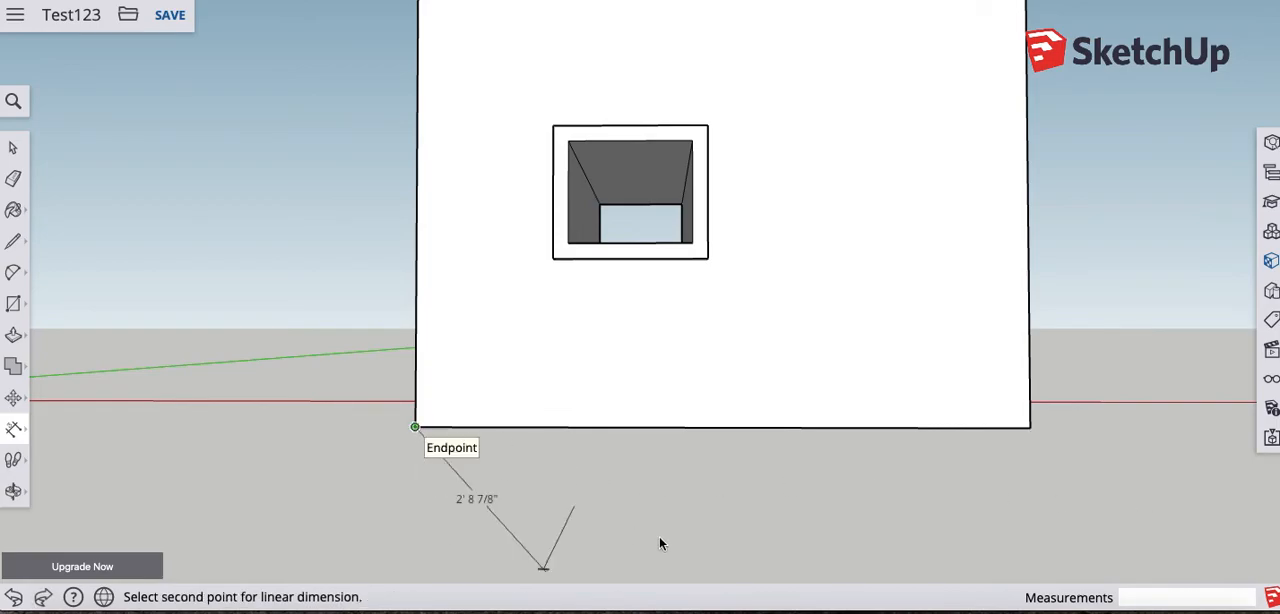
click(1029, 428)
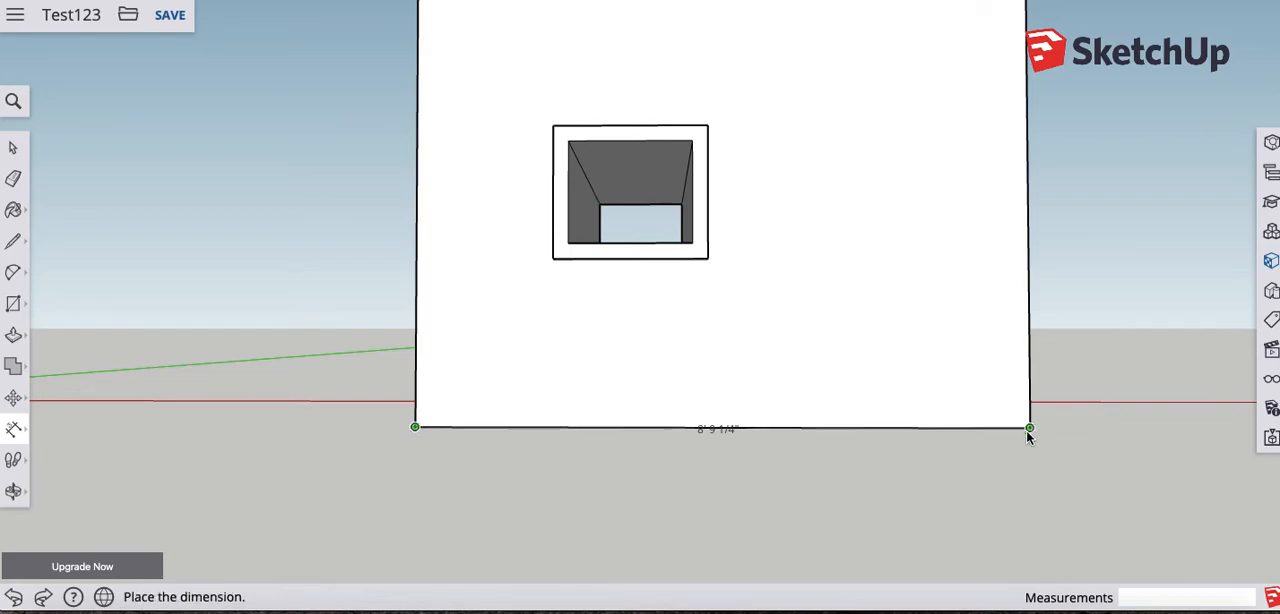
click(995, 497)
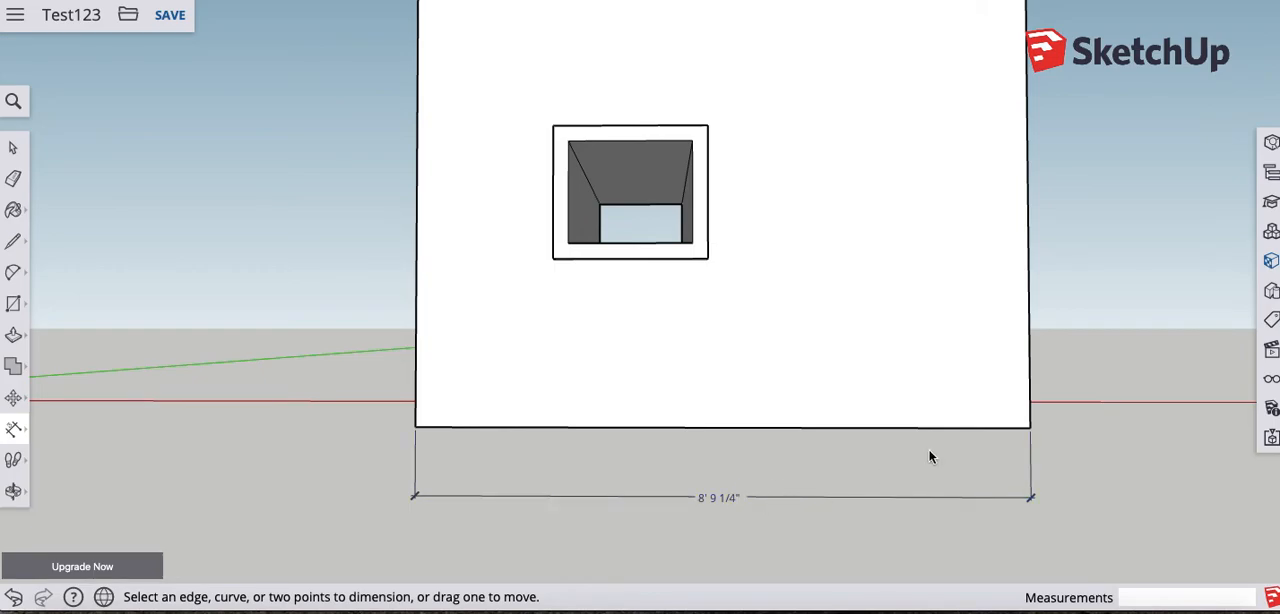
- Orbit the model, and inspect it in the rear and front isometric, back, left, top and right standard views
scroll(968, 435, down, 3)
middle_drag(968, 432, 943, 480)
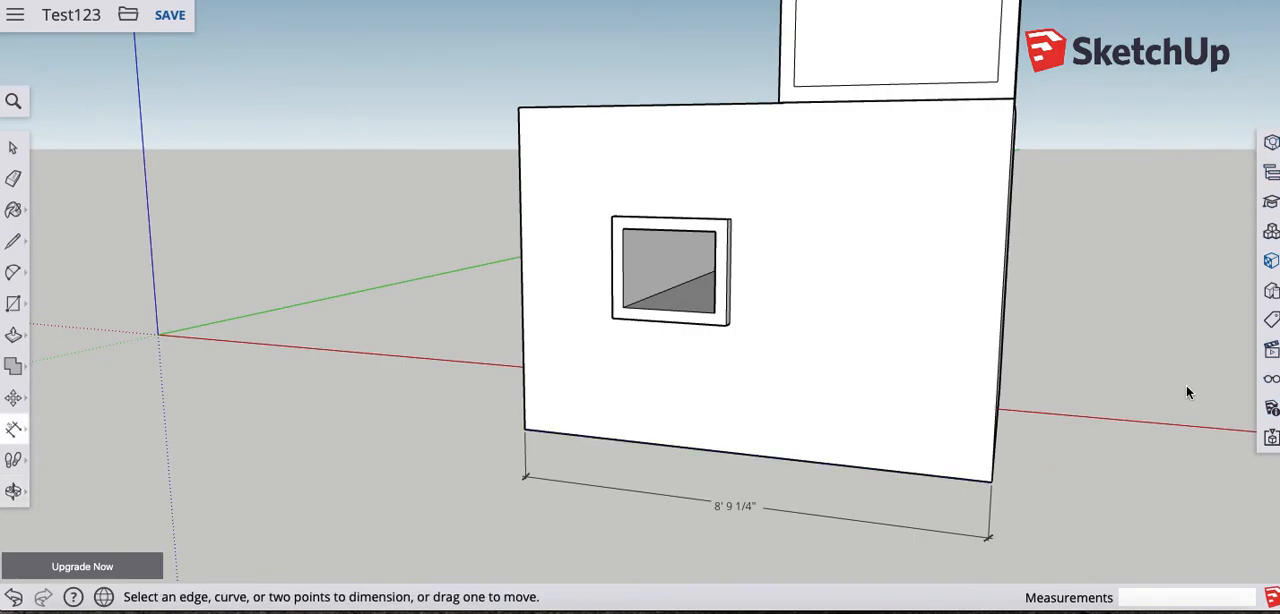
scroll(1080, 383, down, 1)
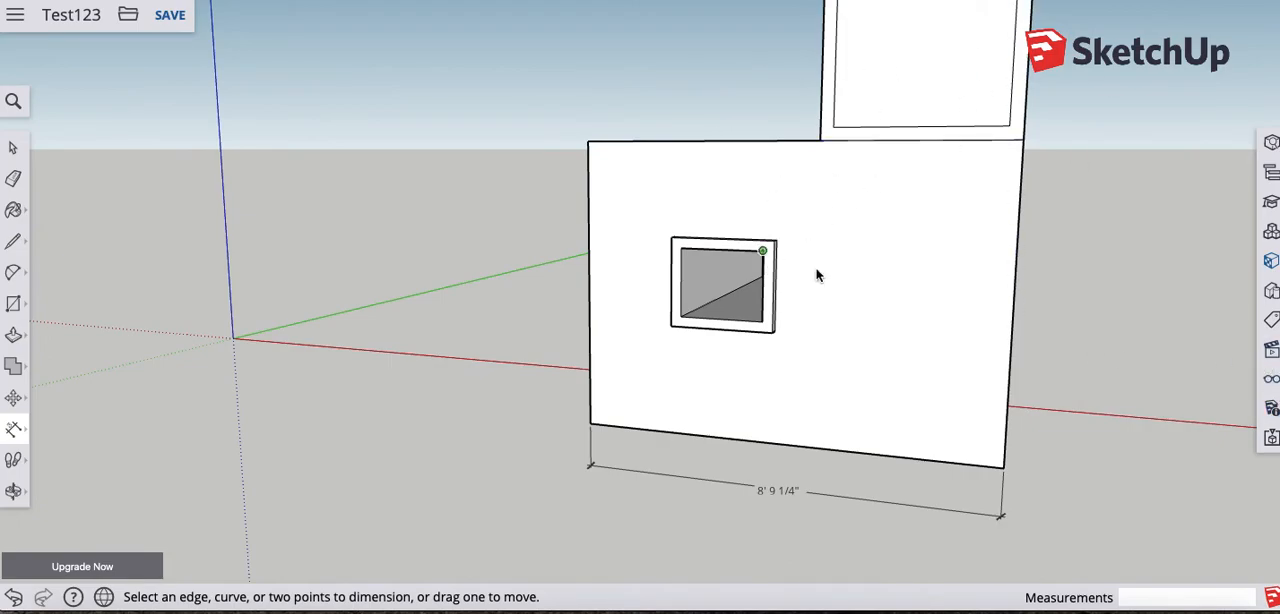
click(1272, 352)
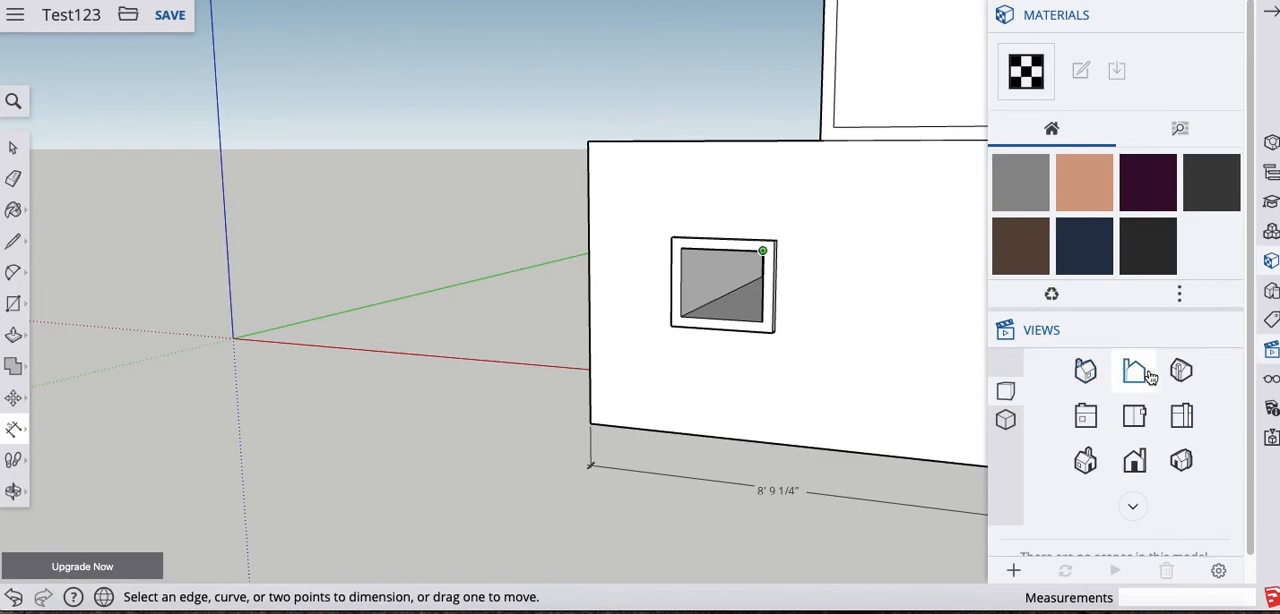
click(1085, 373)
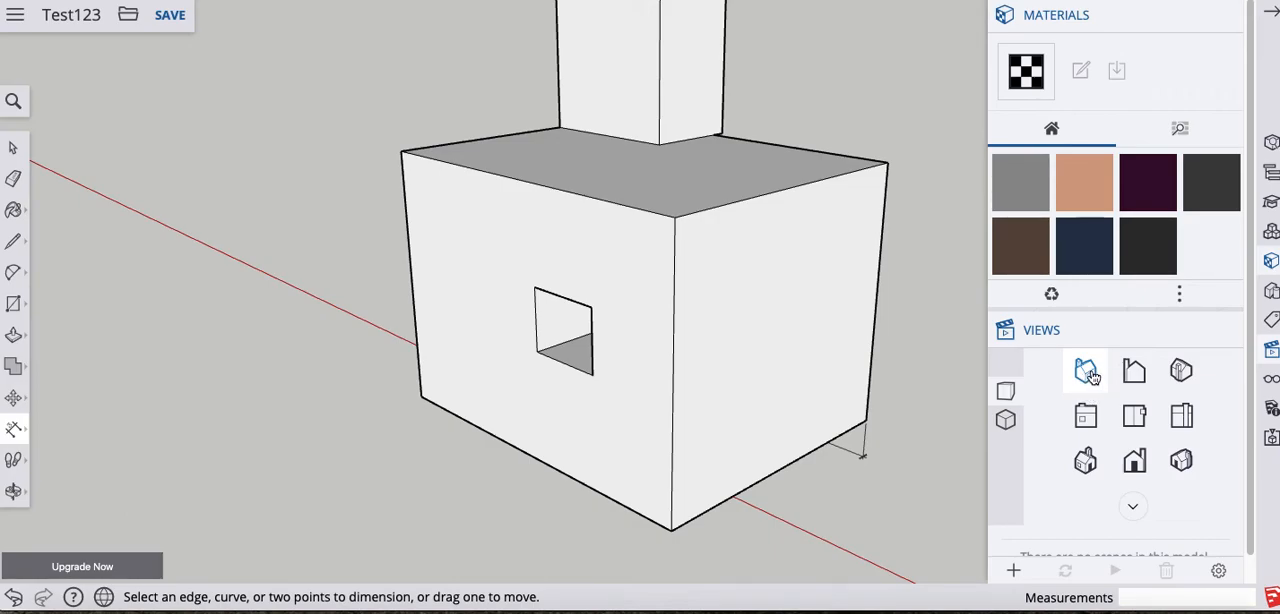
click(1086, 462)
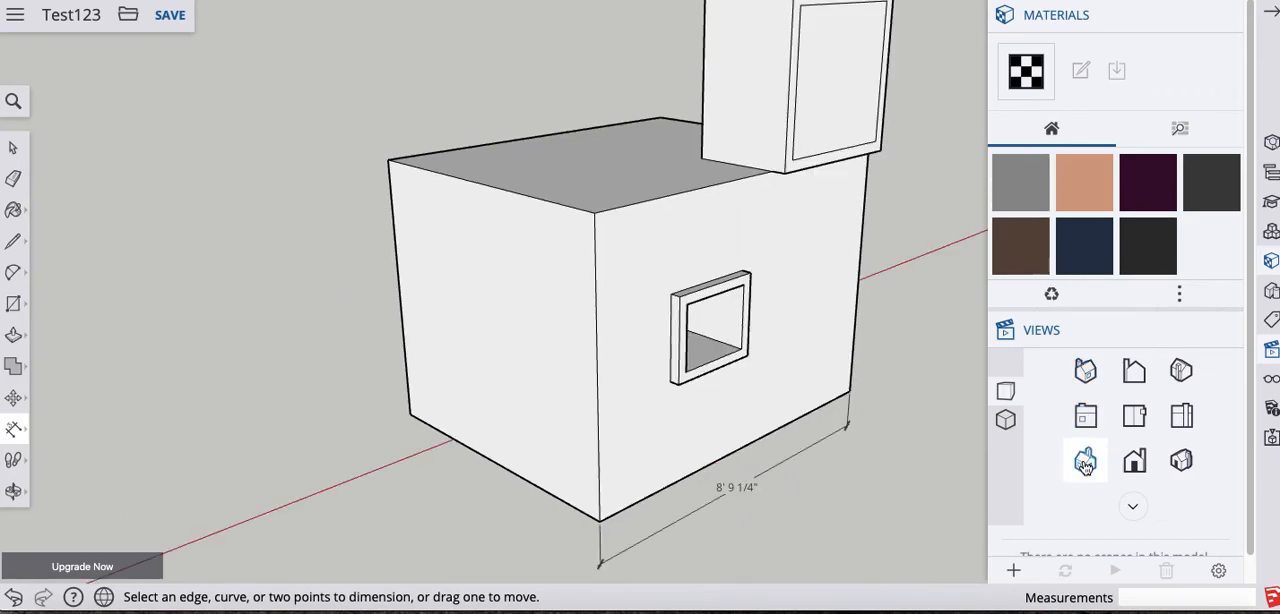
click(1087, 371)
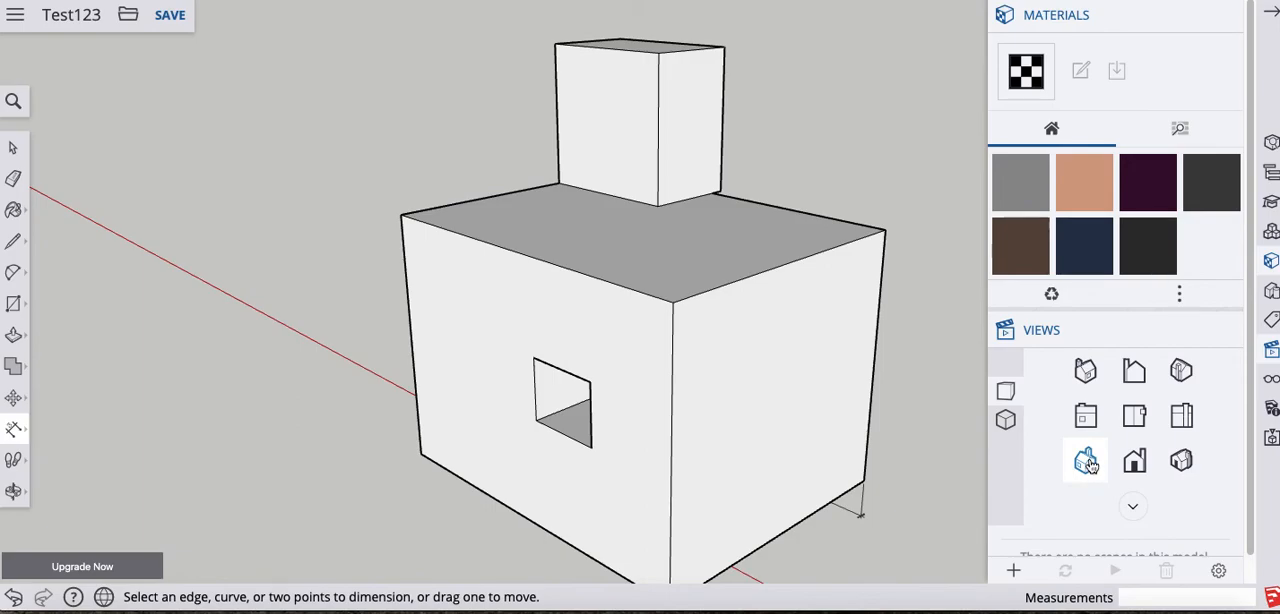
click(1087, 462)
click(1086, 371)
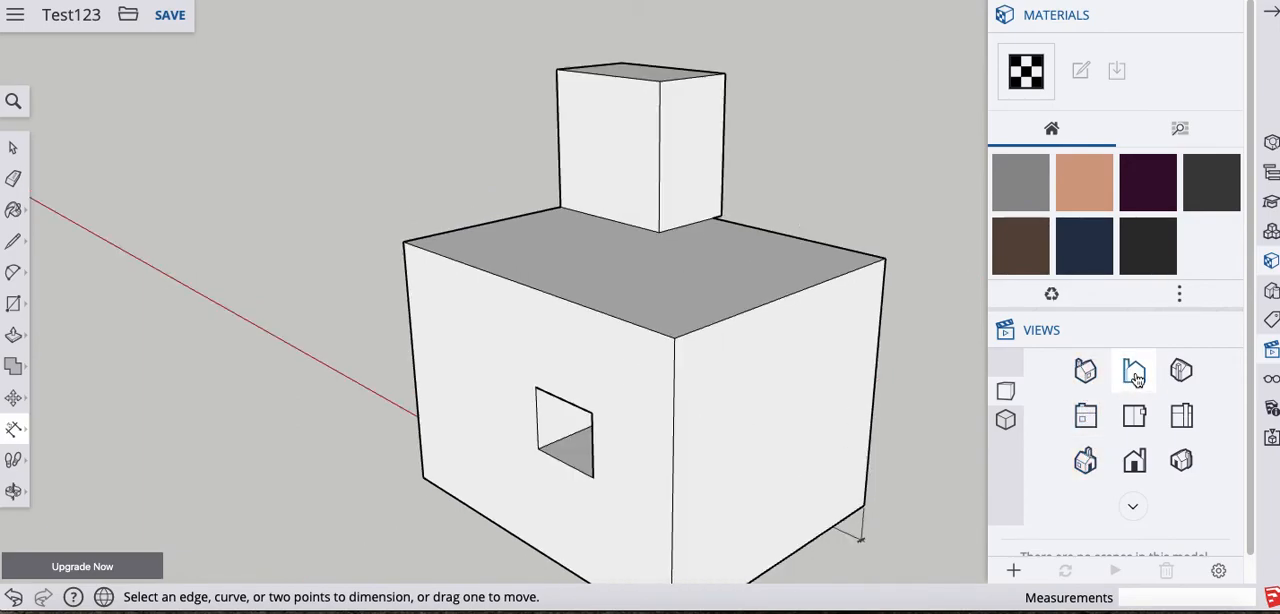
click(1134, 374)
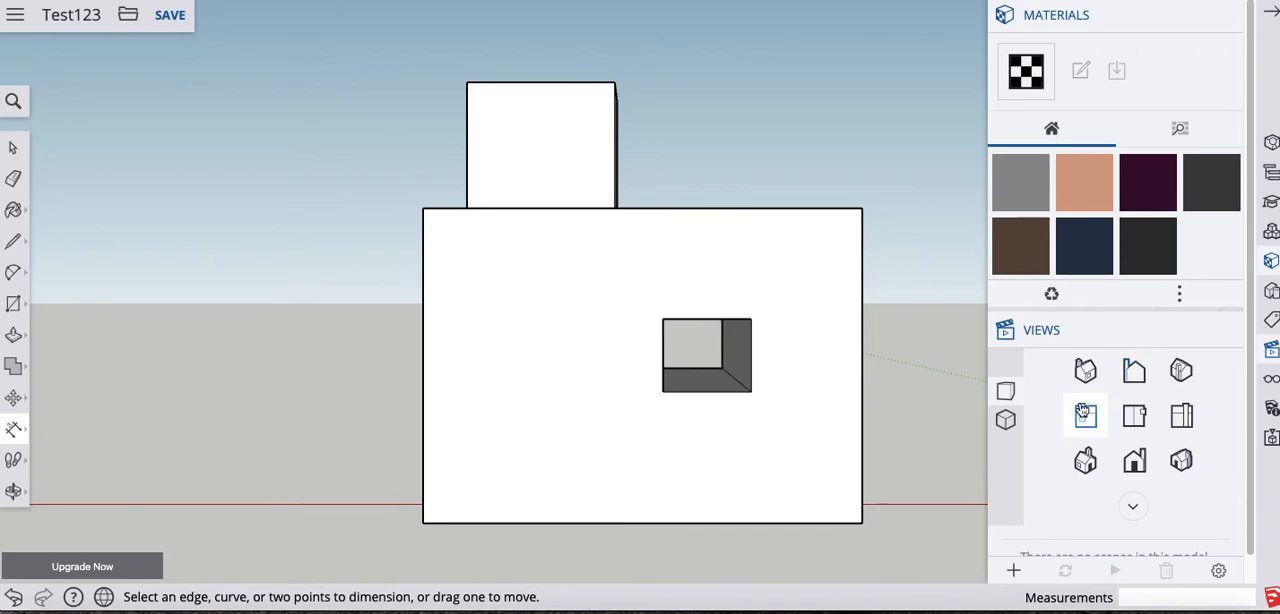
click(1086, 419)
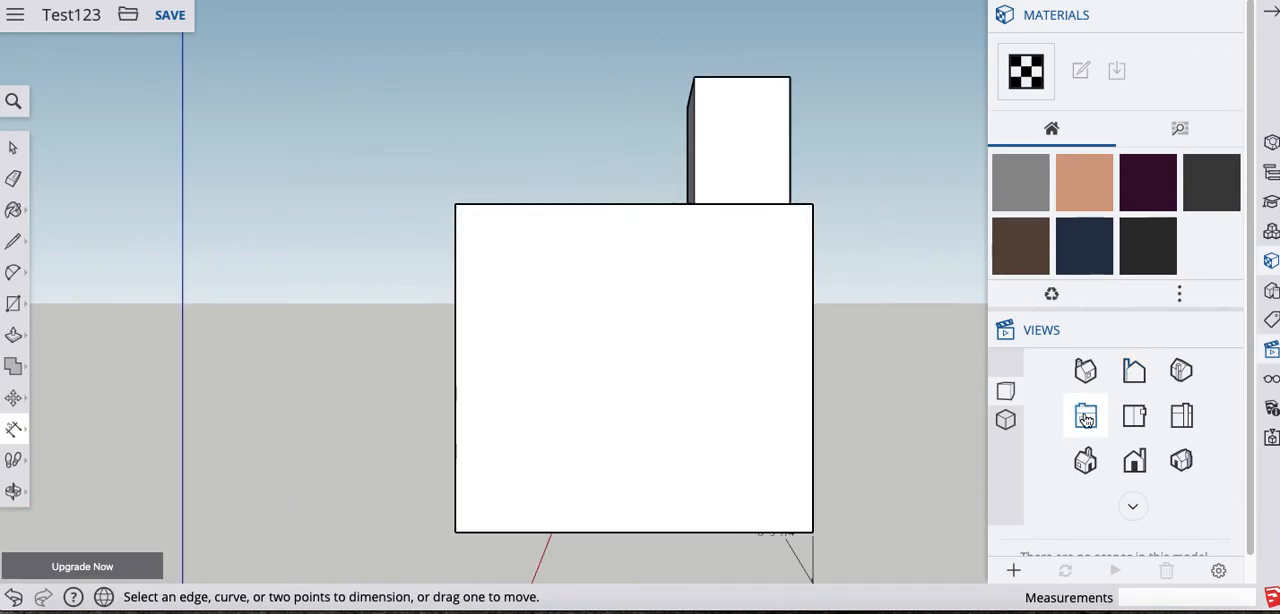
click(1132, 419)
click(1182, 415)
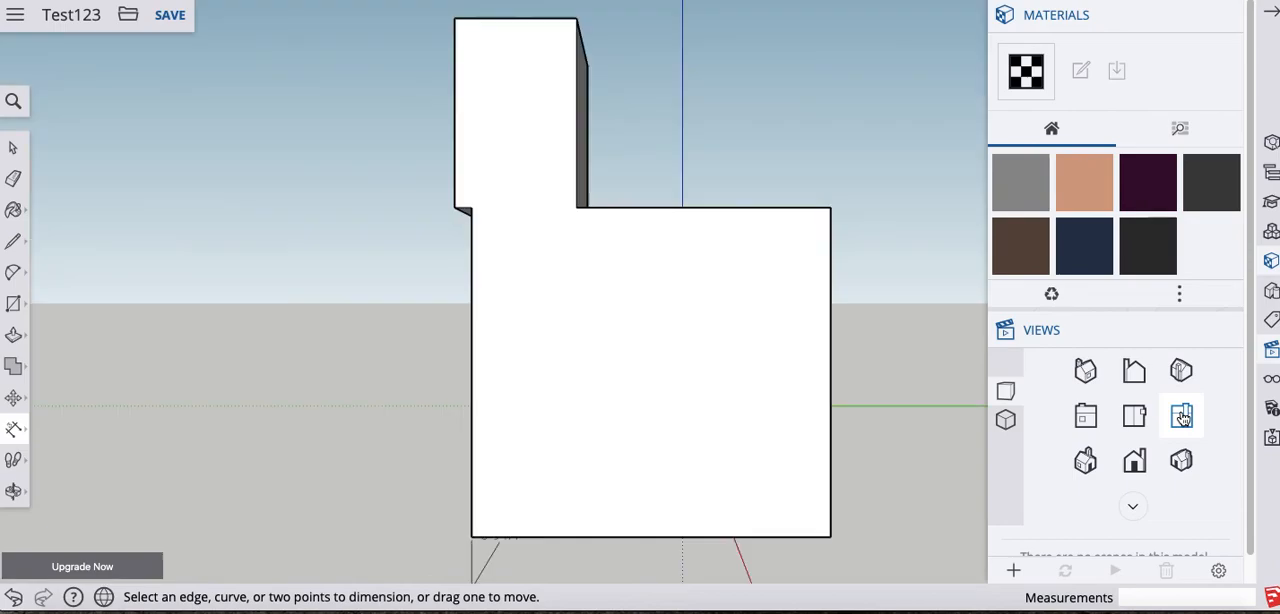
click(1083, 371)
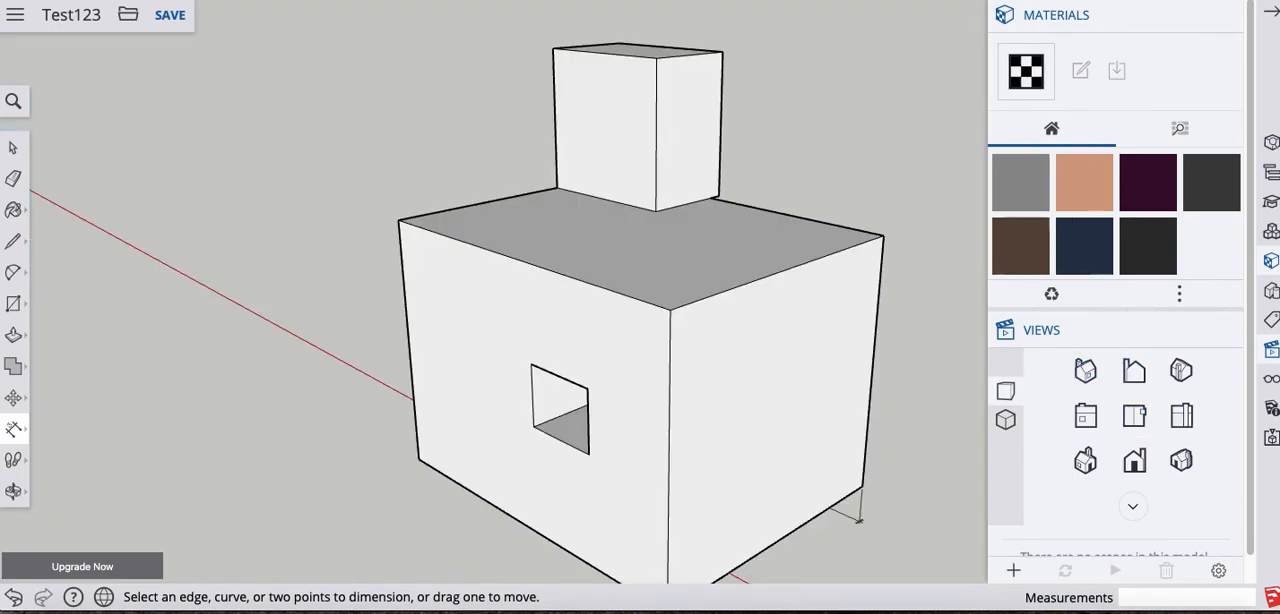
- Zoom in close on the block's top face, and bring the whole model back in the rear isometric view
click(1271, 12)
scroll(870, 240, up, 10)
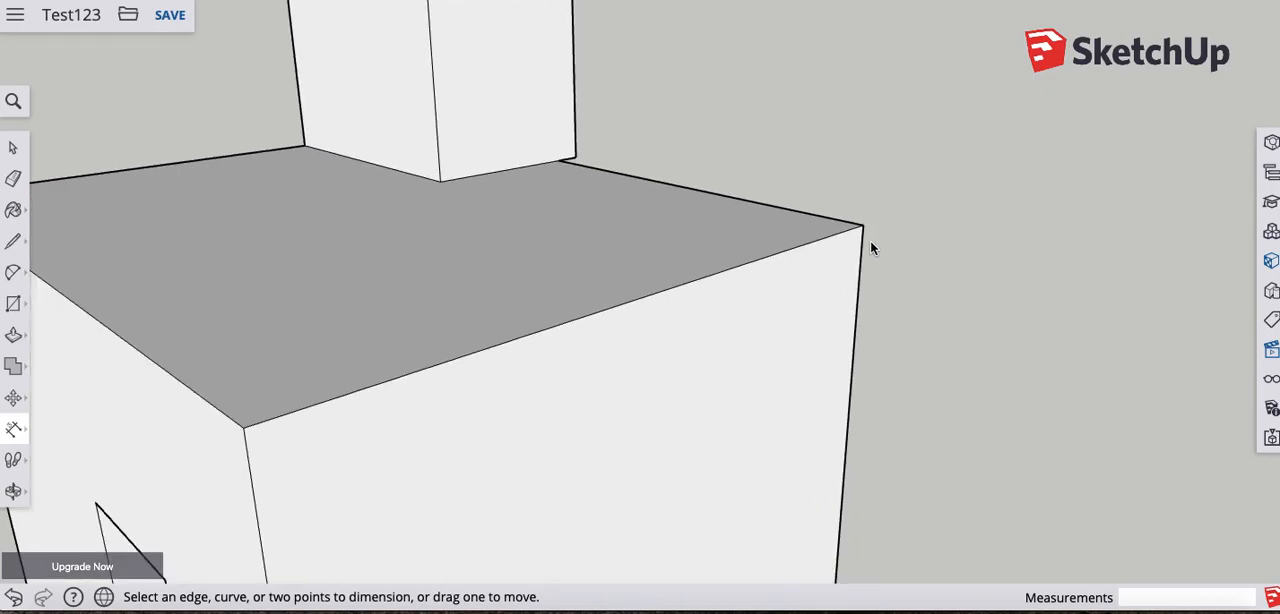
scroll(541, 236, up, 1)
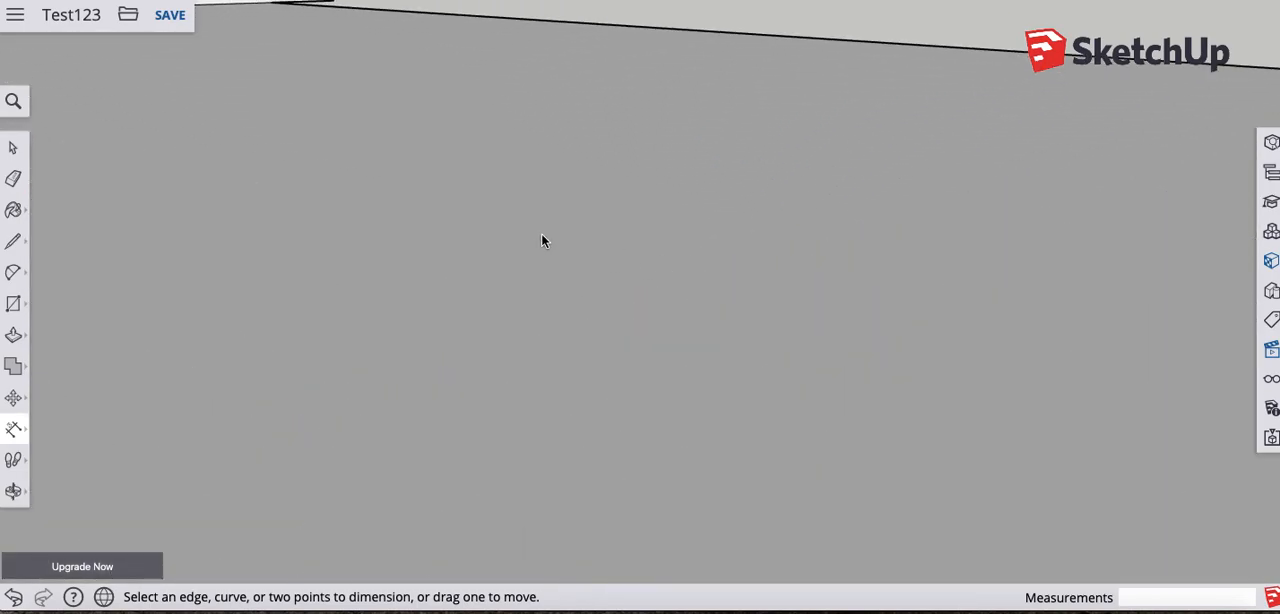
click(1271, 350)
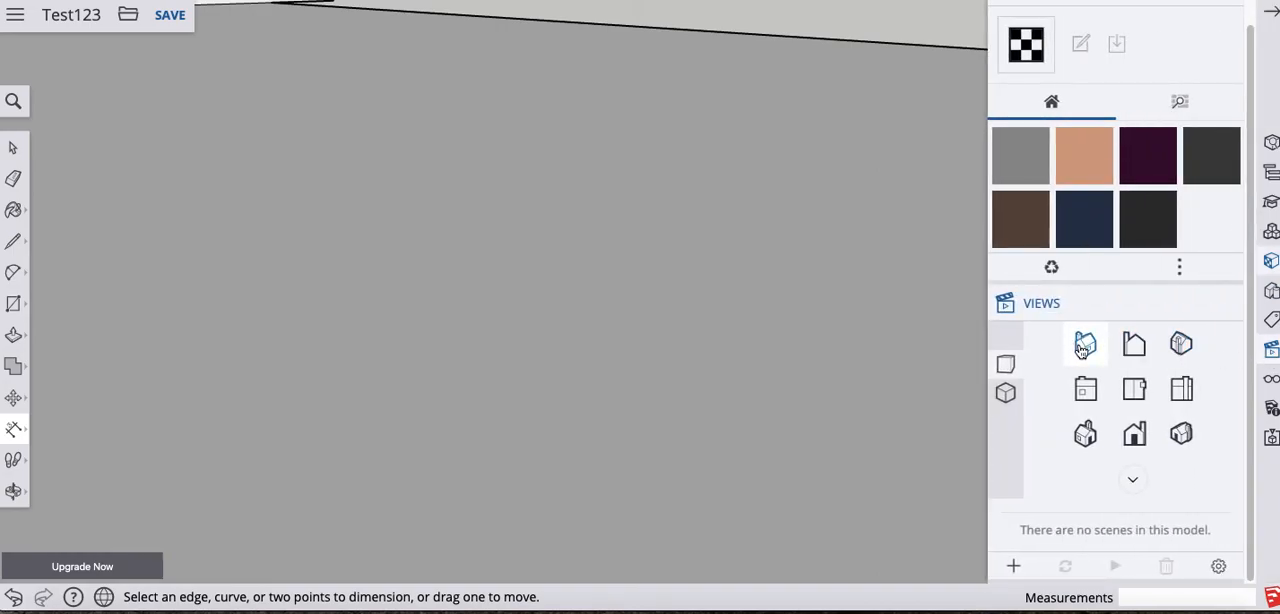
click(1084, 345)
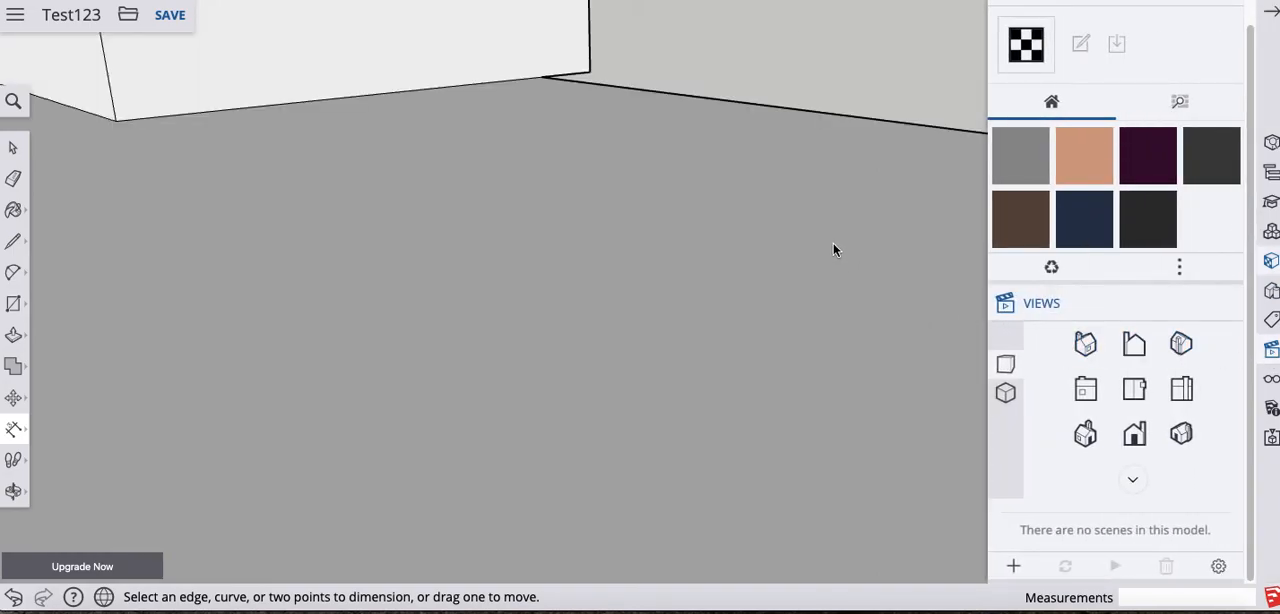
scroll(835, 251, down, 5)
scroll(840, 254, down, 4)
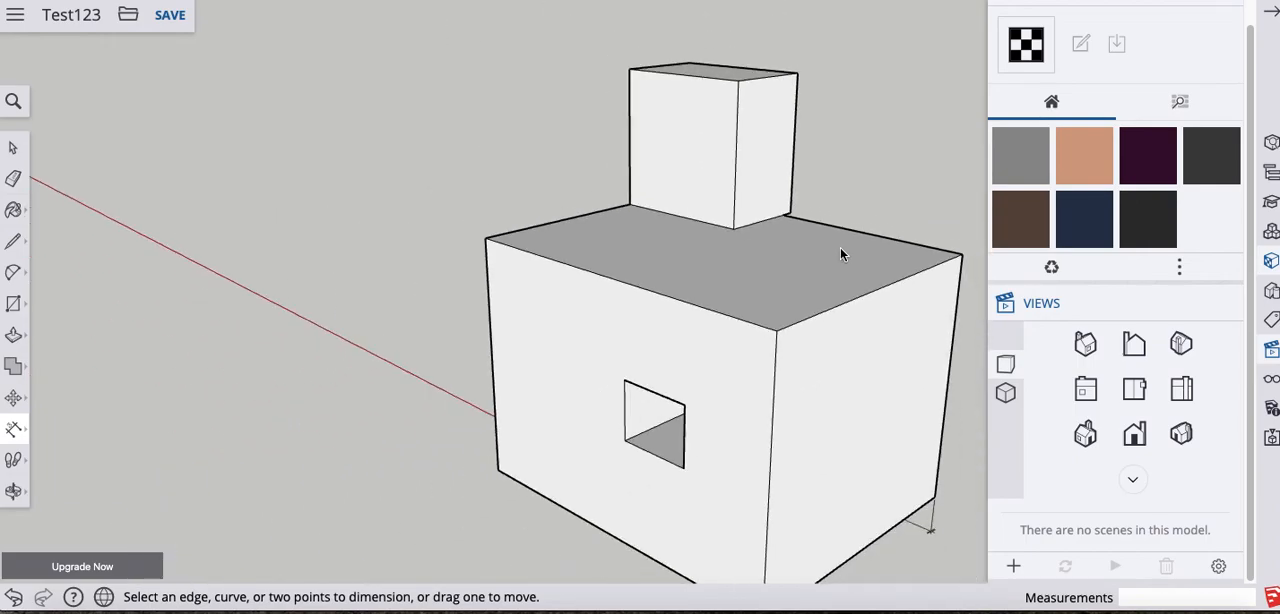
- Switch to the left standard view and place a linear dimension above the block for its top edge
click(1086, 392)
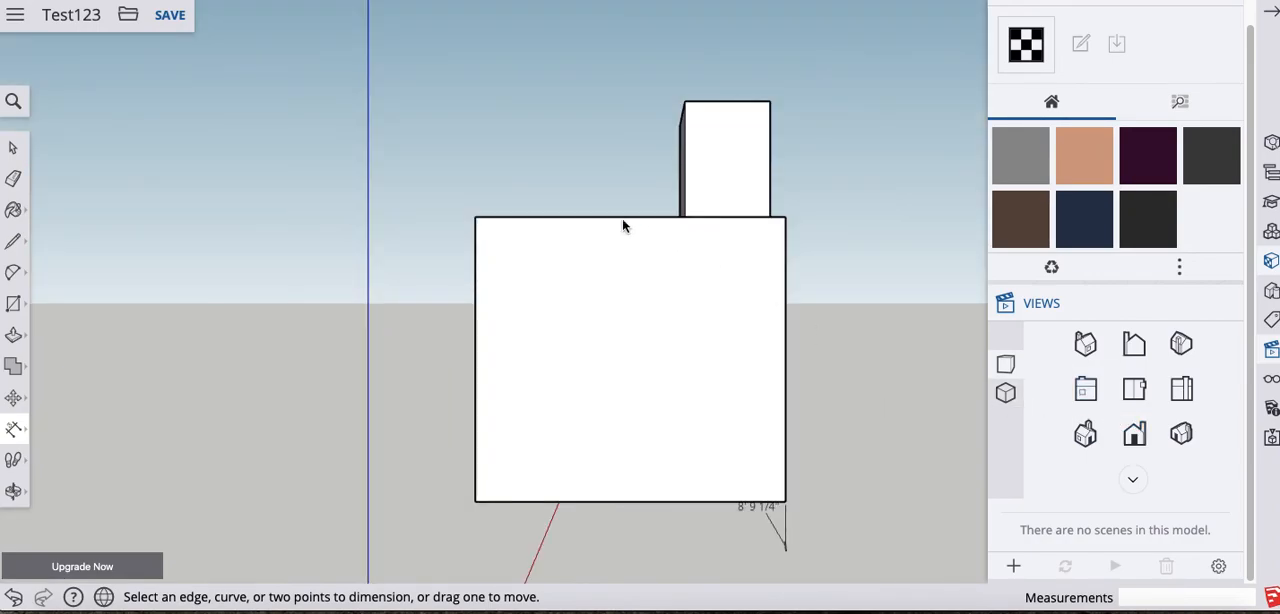
click(475, 217)
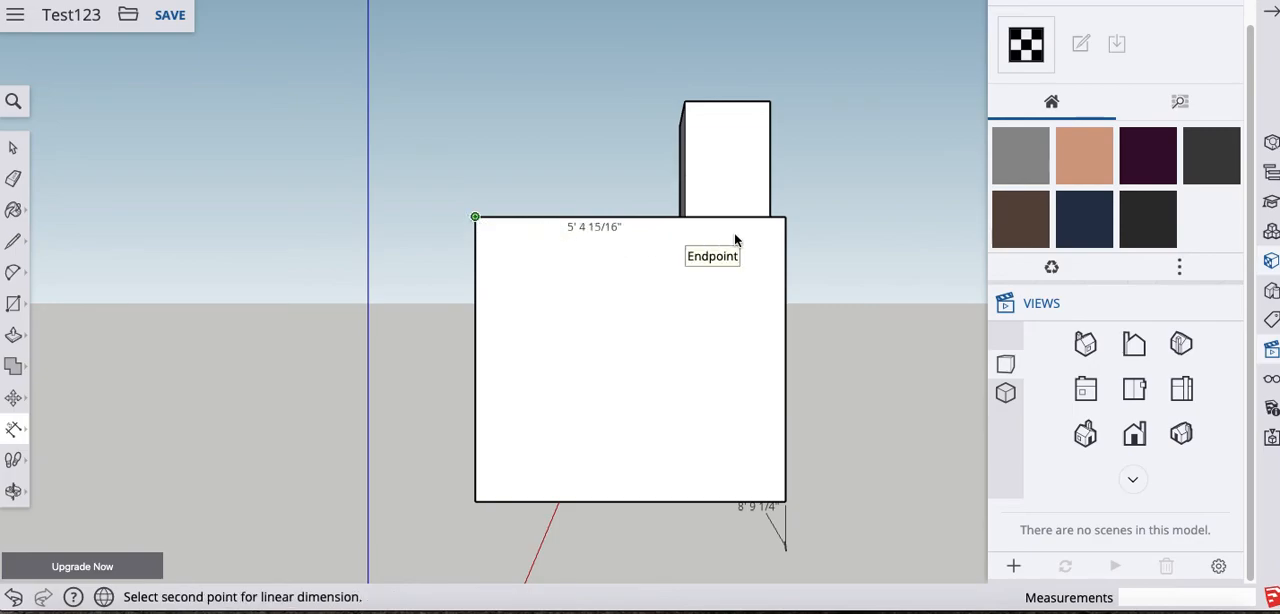
click(785, 216)
click(796, 65)
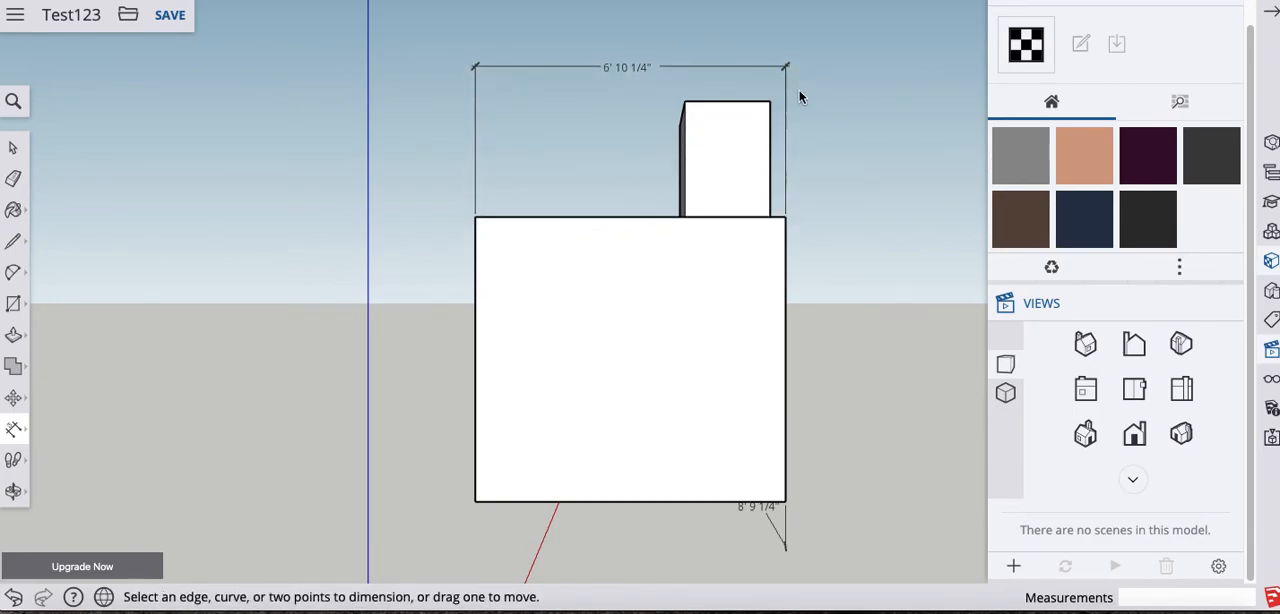
- Switch to the back standard view and dimension the upper box's top edge, placing the dimension above it
click(1134, 348)
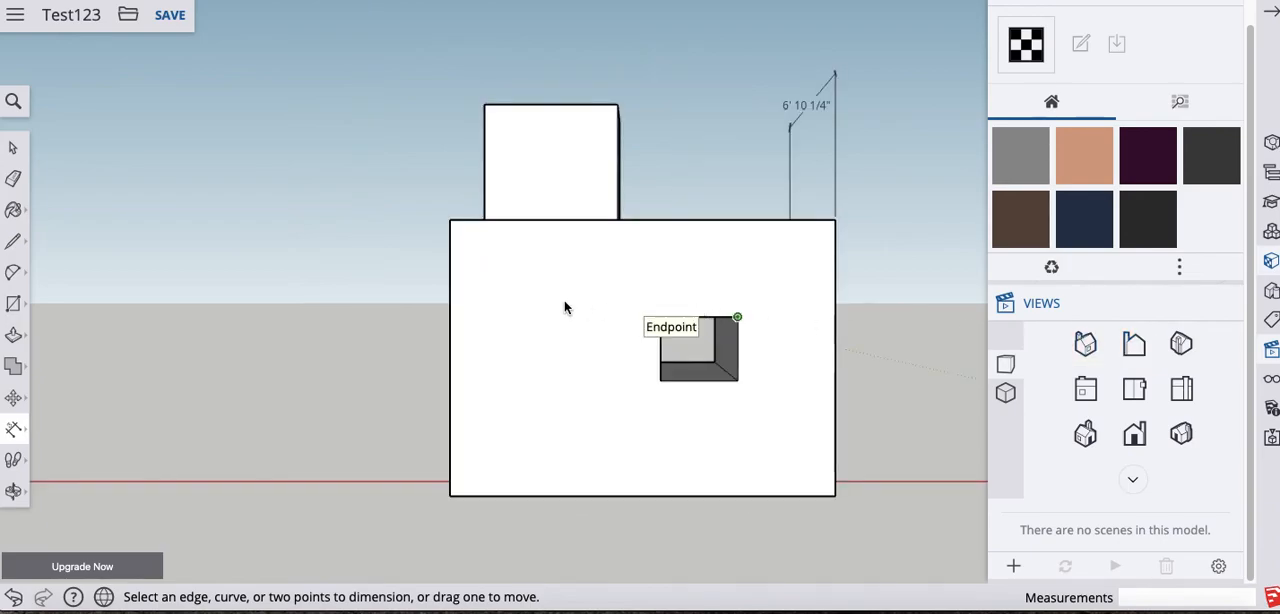
click(616, 105)
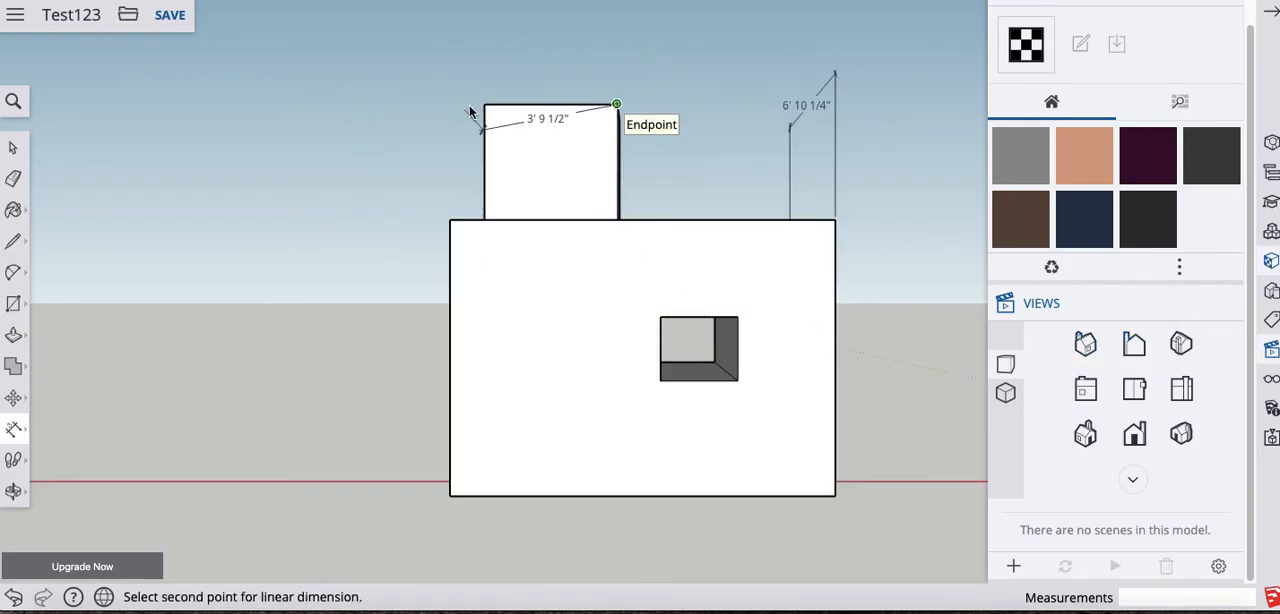
click(485, 105)
click(486, 65)
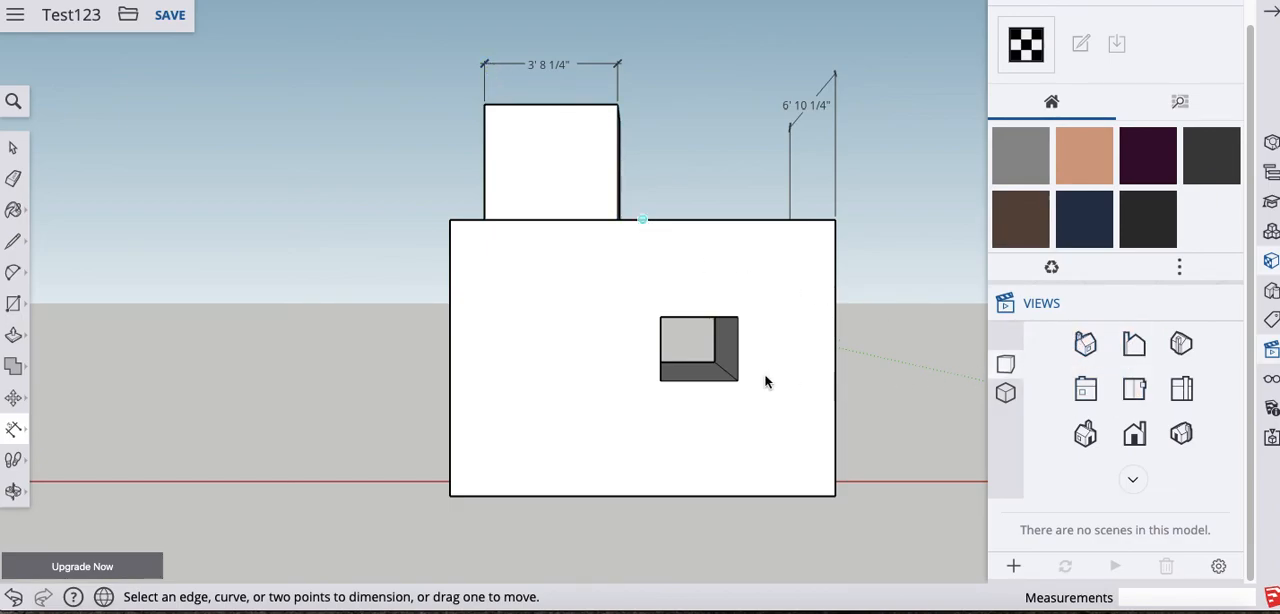
- Dimension the width of the window opening on the back face, placing the dimension just above it
click(660, 317)
click(737, 317)
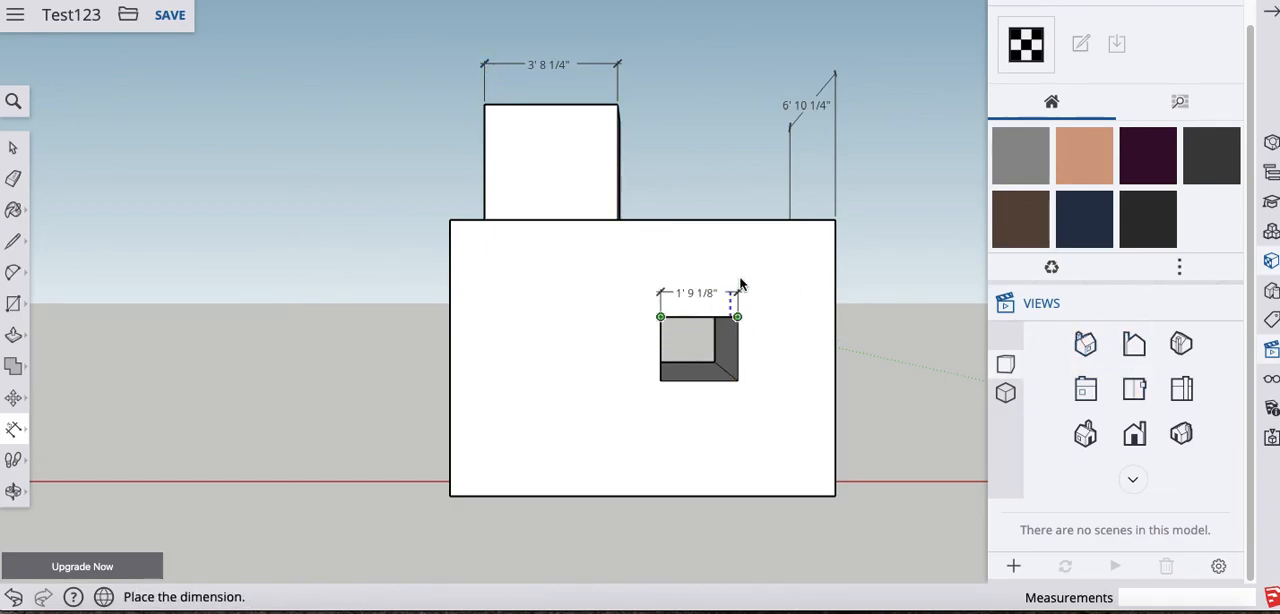
click(737, 276)
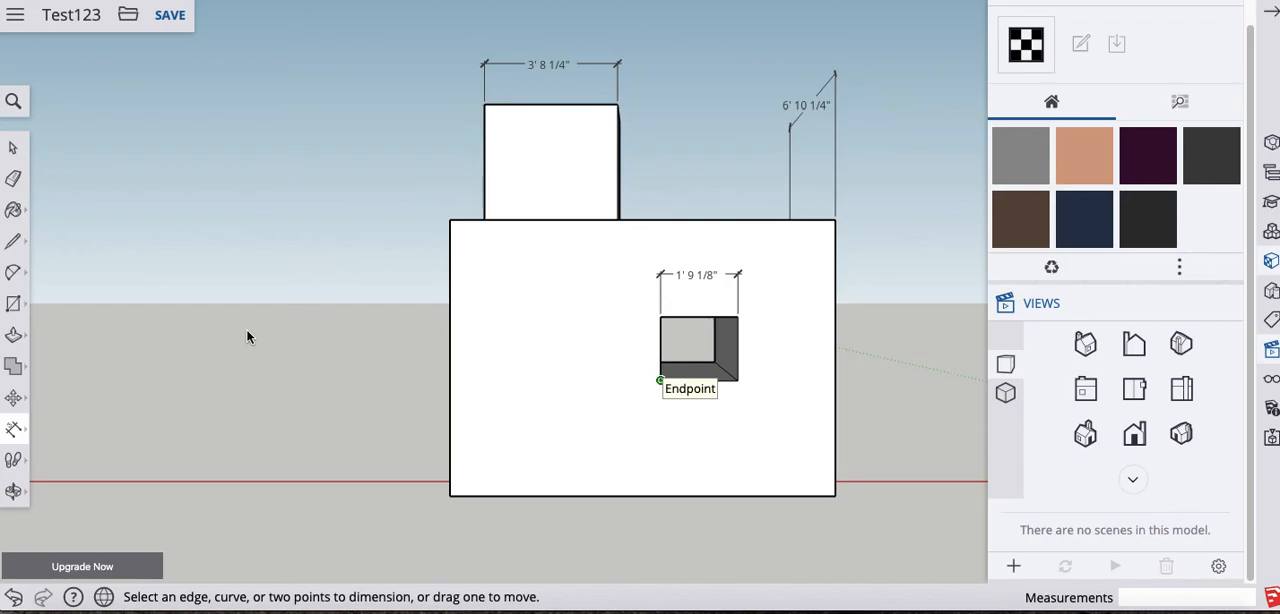
- Hide the standard views and display the file options to point out Export
click(1272, 12)
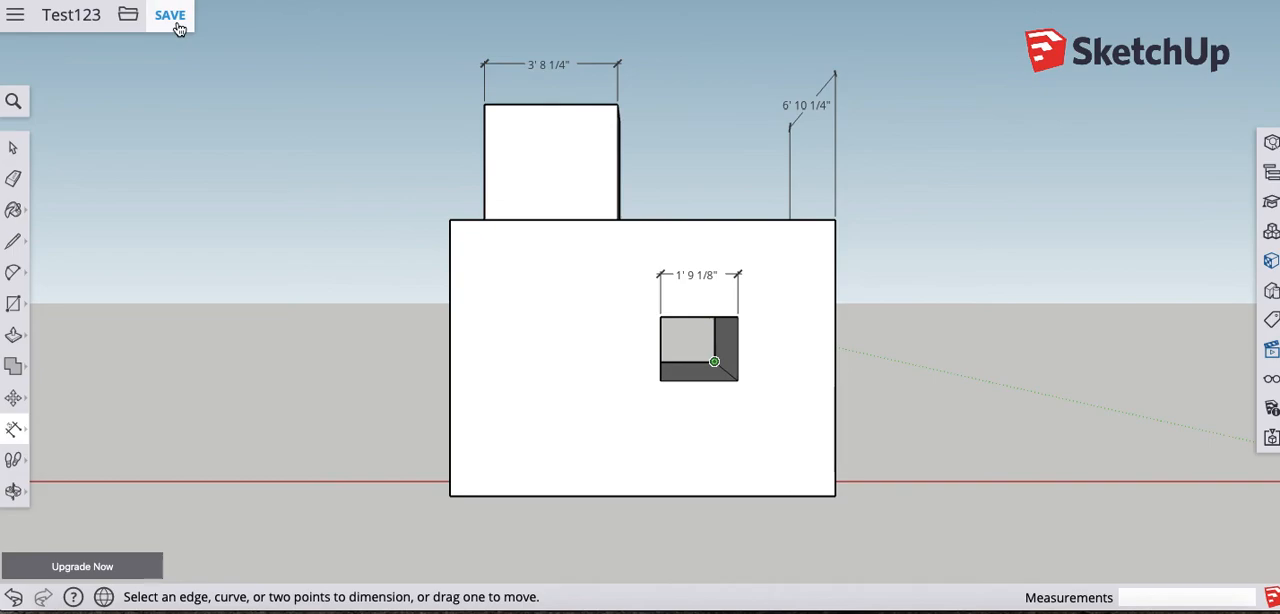
click(129, 25)
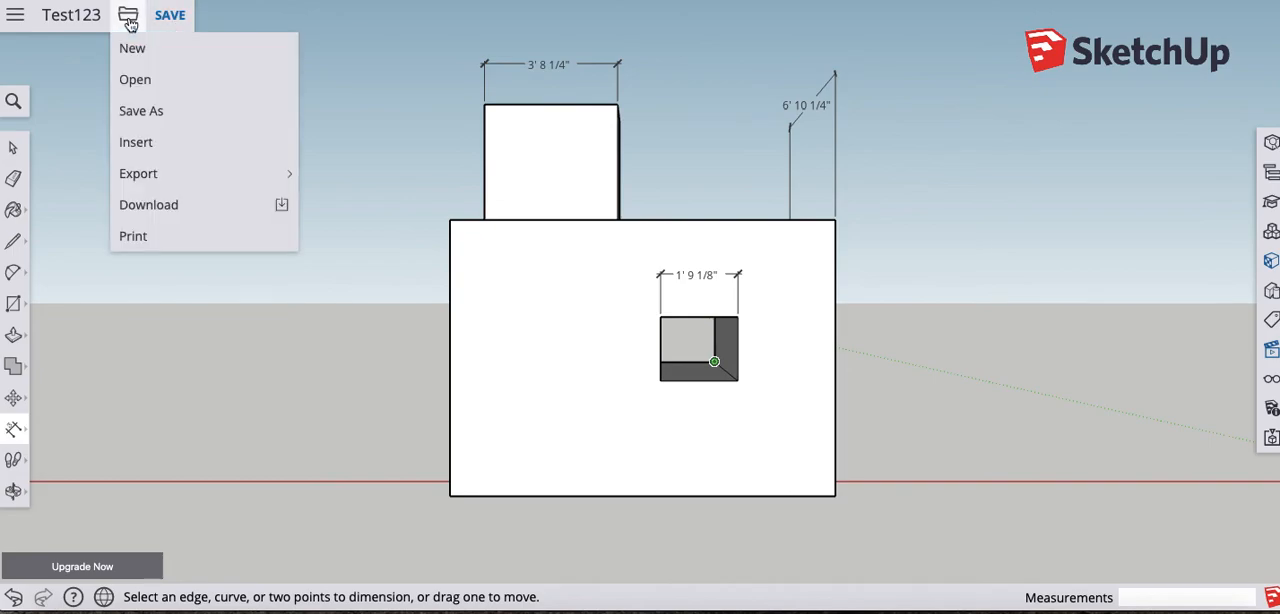
mouse_move(155, 173)
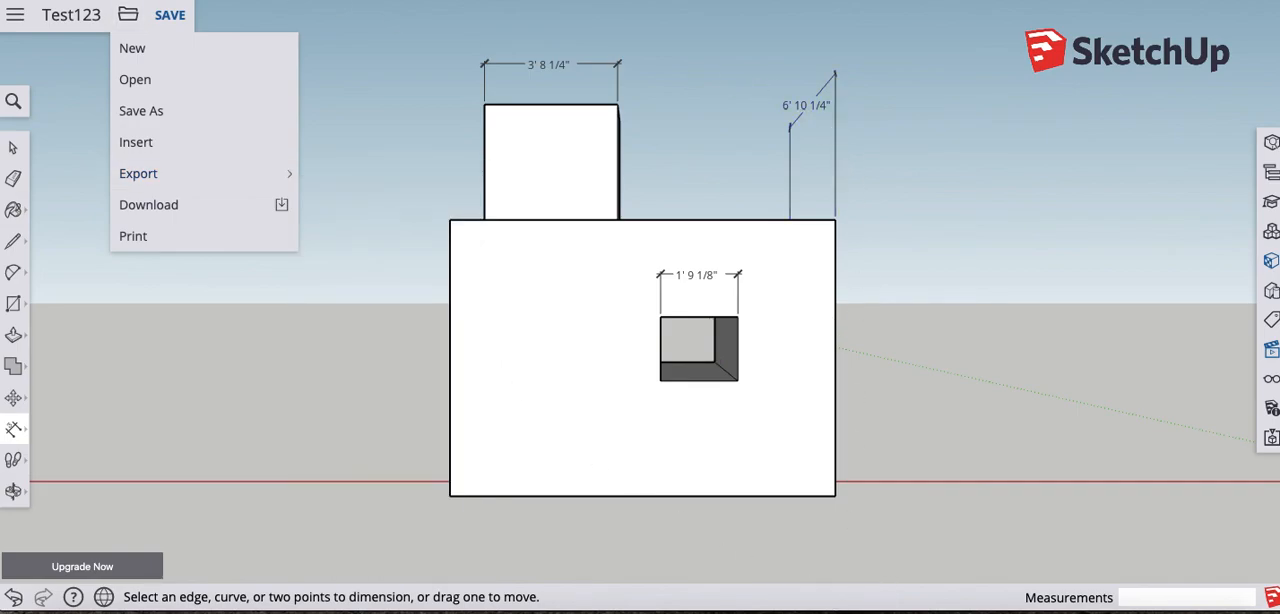
- Switch to the course website, open the SketchUp Basic Skills Part I assignment, and review its instructions and file submission area
click(835, 608)
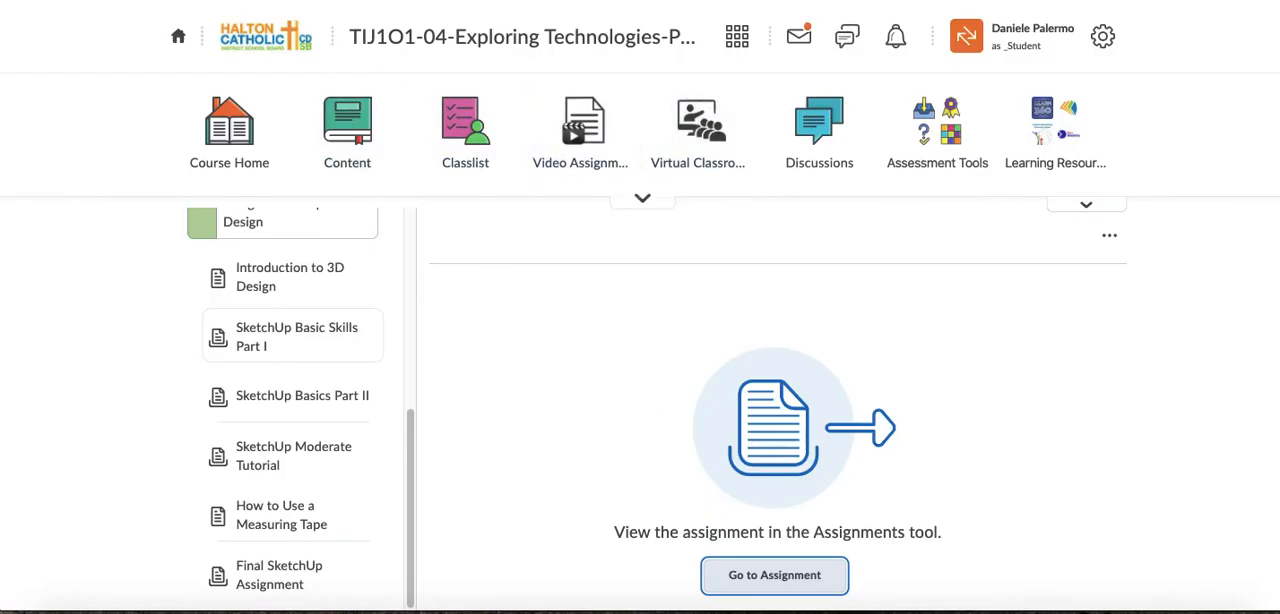
click(774, 575)
scroll(705, 371, down, 15)
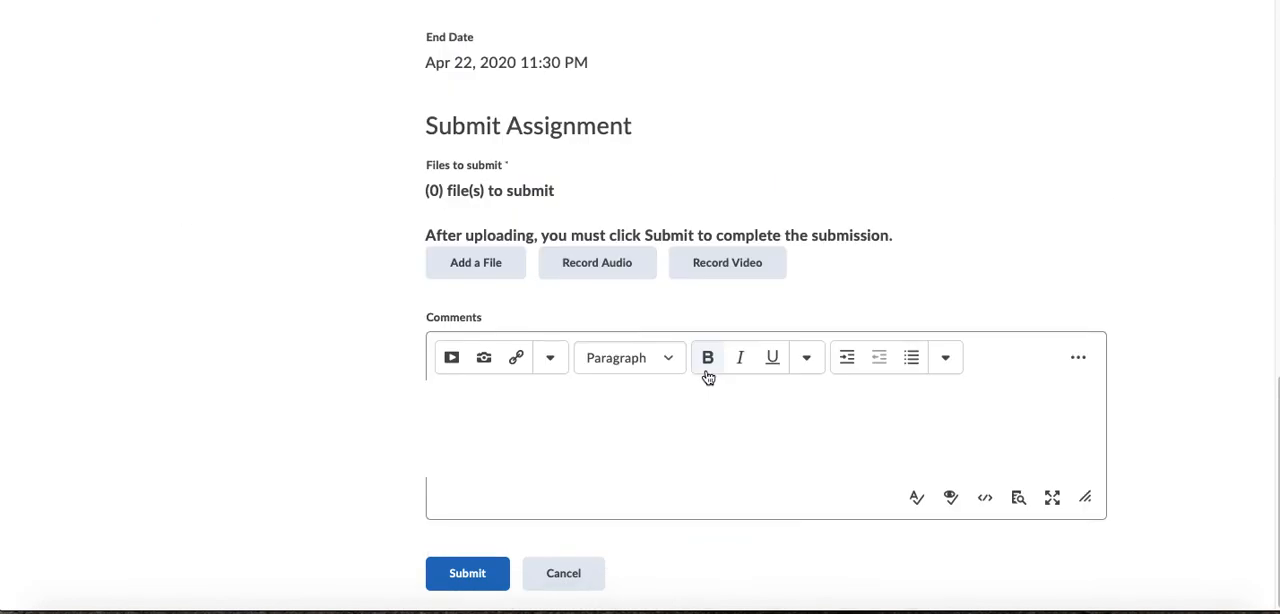
scroll(540, 265, up, 4)
scroll(510, 270, down, 2)
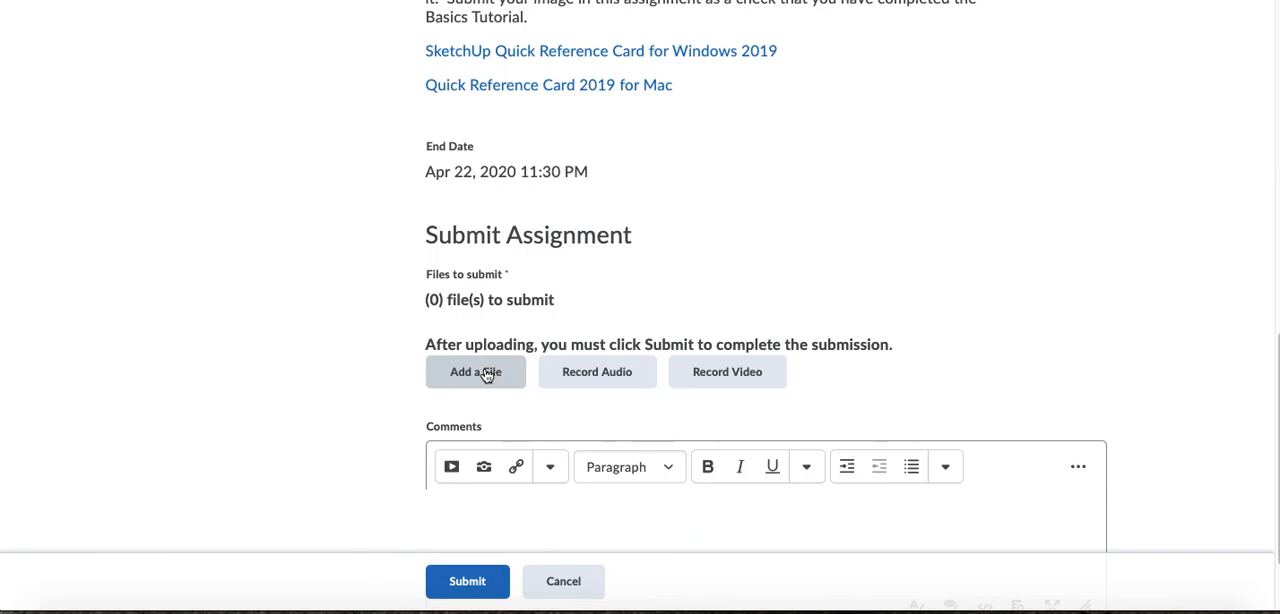
scroll(529, 434, down, 2)
scroll(520, 470, up, 15)
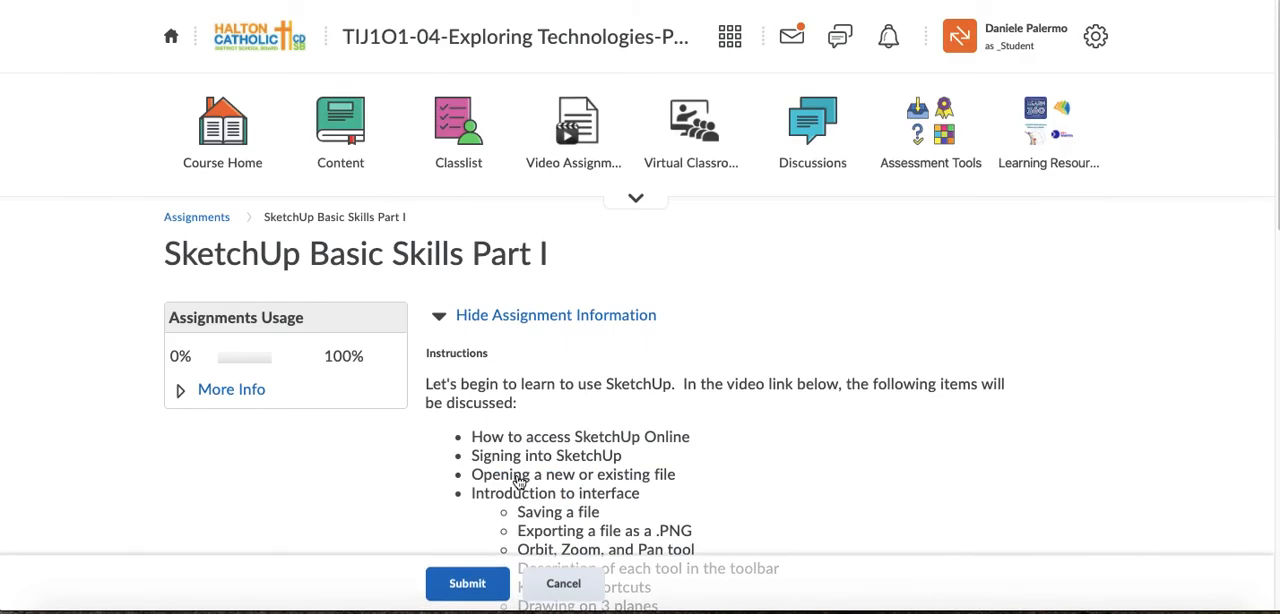